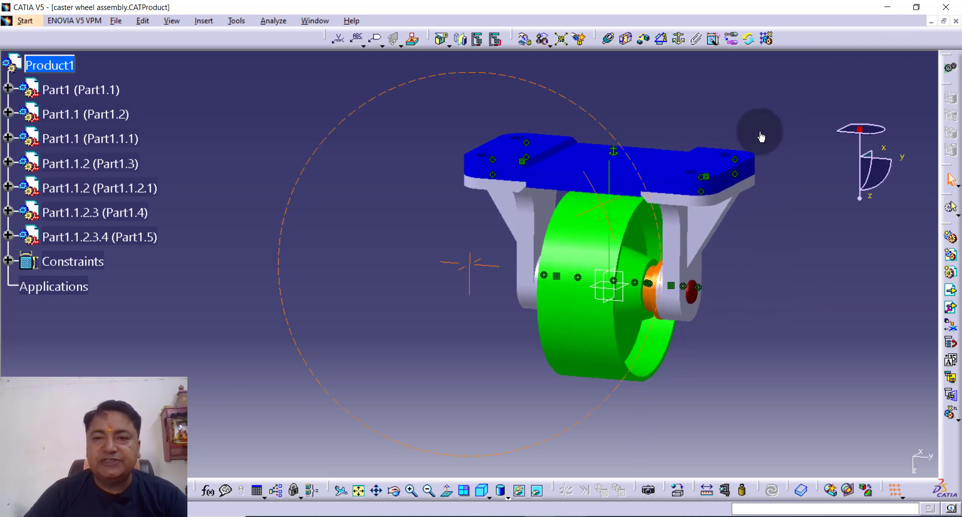
Close the caster wheel assembly and create a new Part Design part named Part1.
click(955, 22)
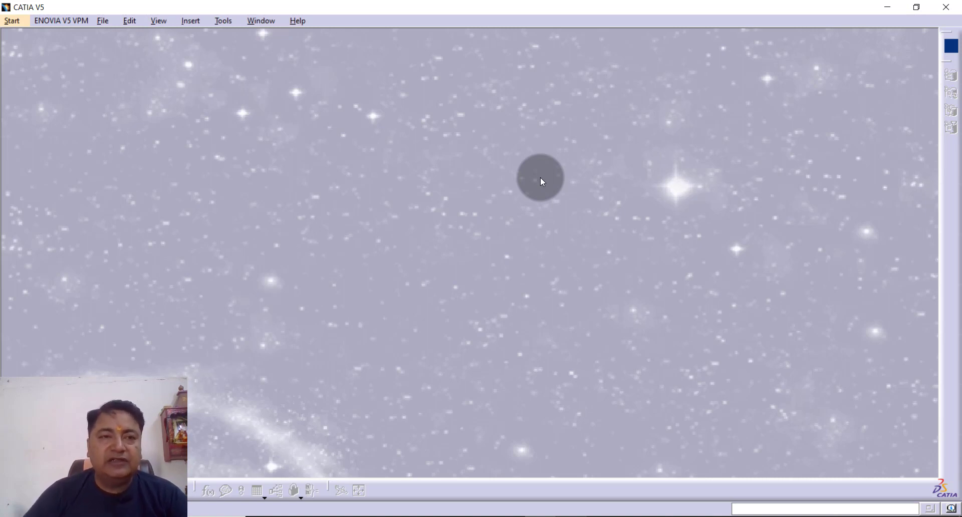
click(15, 23)
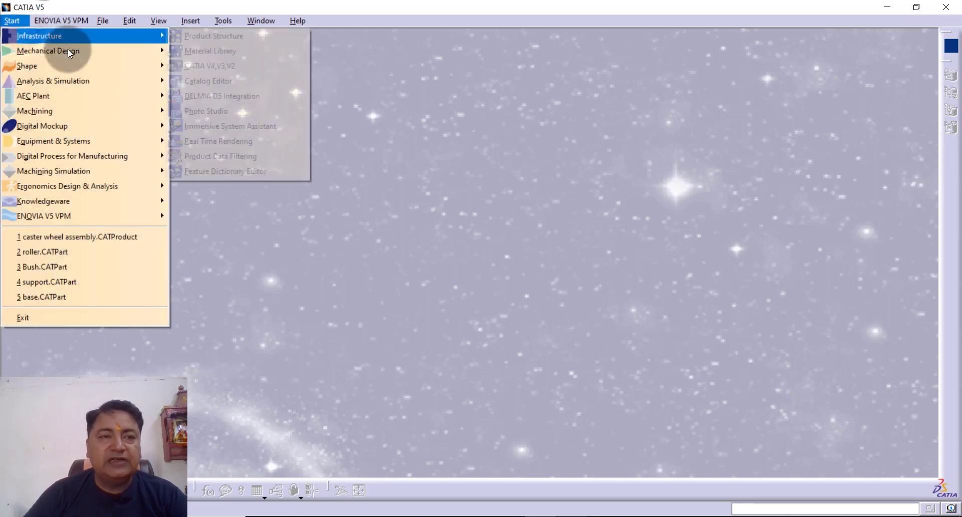
mouse_move(70, 50)
click(215, 51)
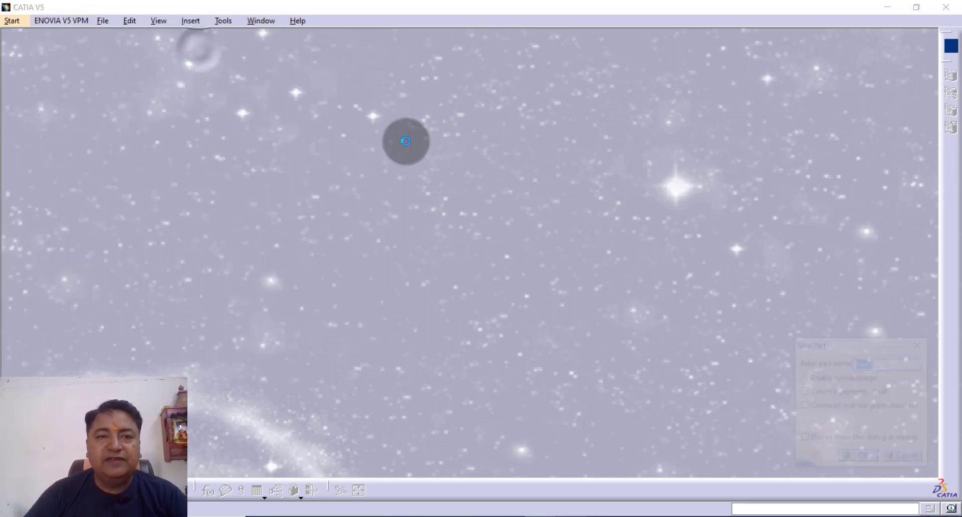
click(862, 458)
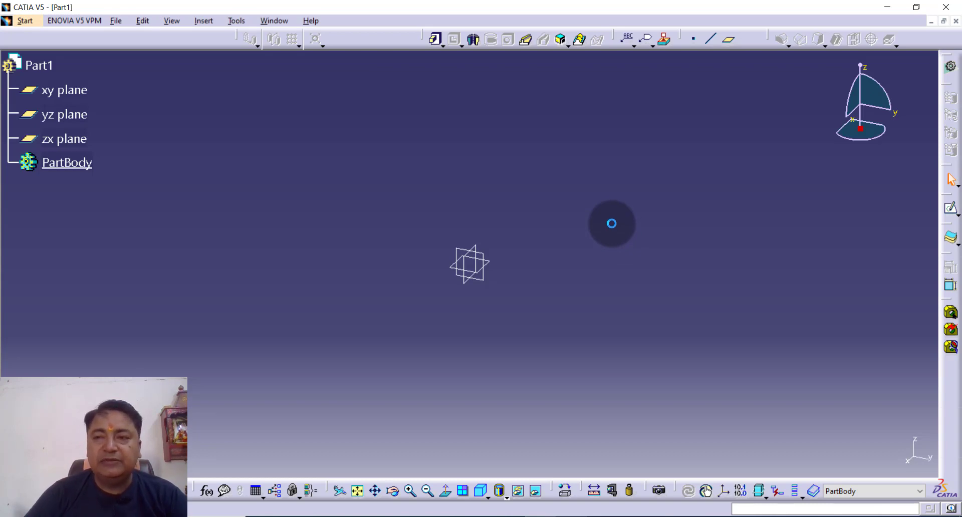
Sketch a centred rectangle about 93 mm wide and 168 mm high on the xy plane, centred on the origin.
click(951, 210)
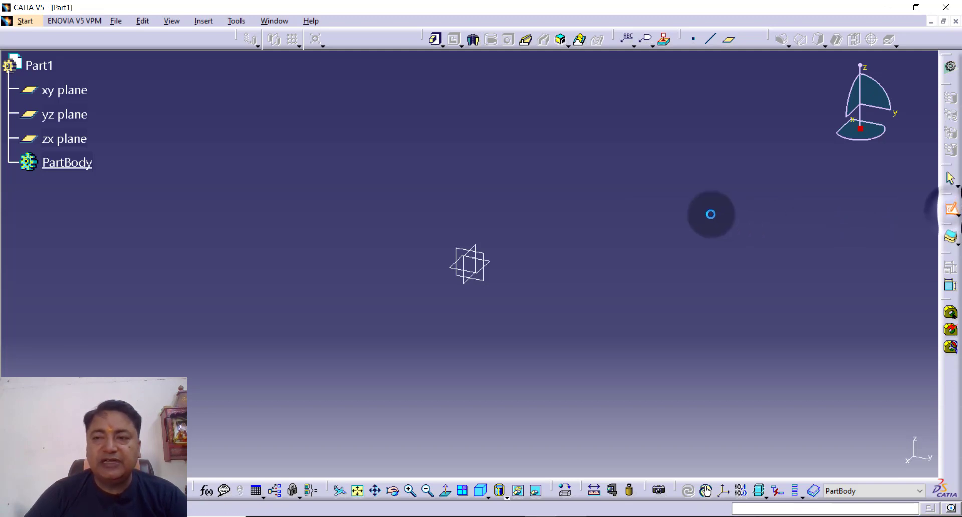
click(486, 261)
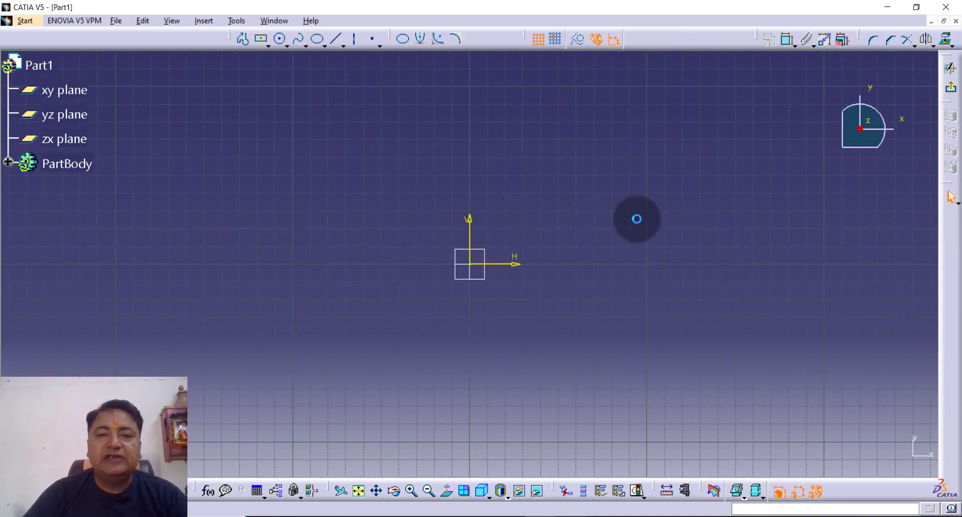
click(269, 49)
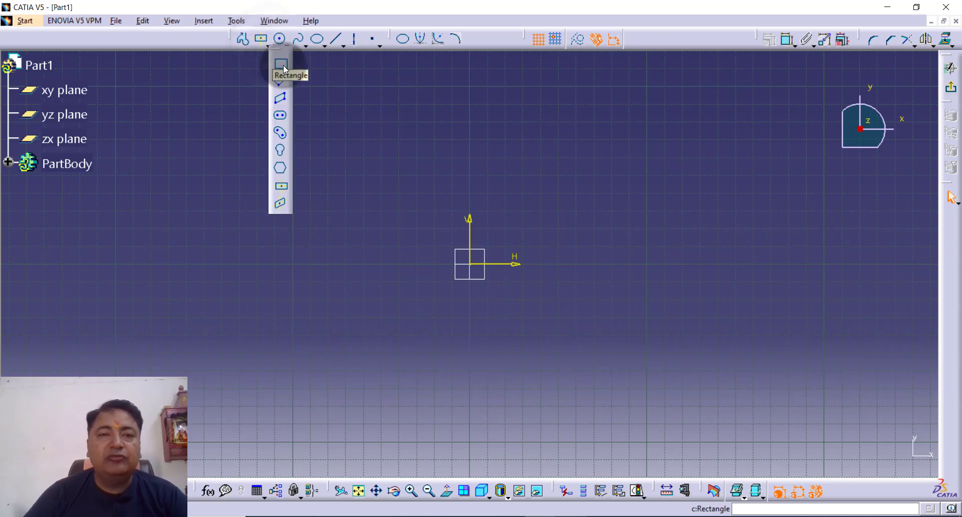
click(281, 187)
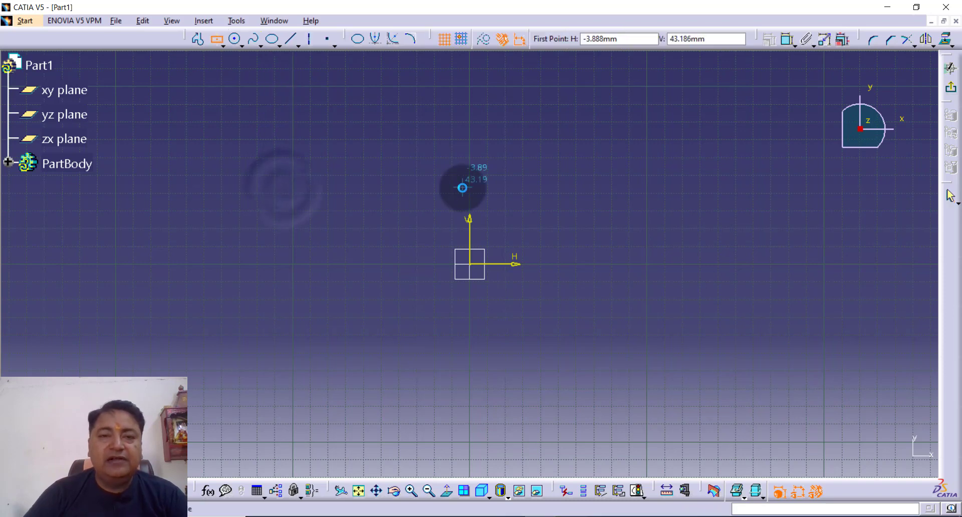
click(472, 267)
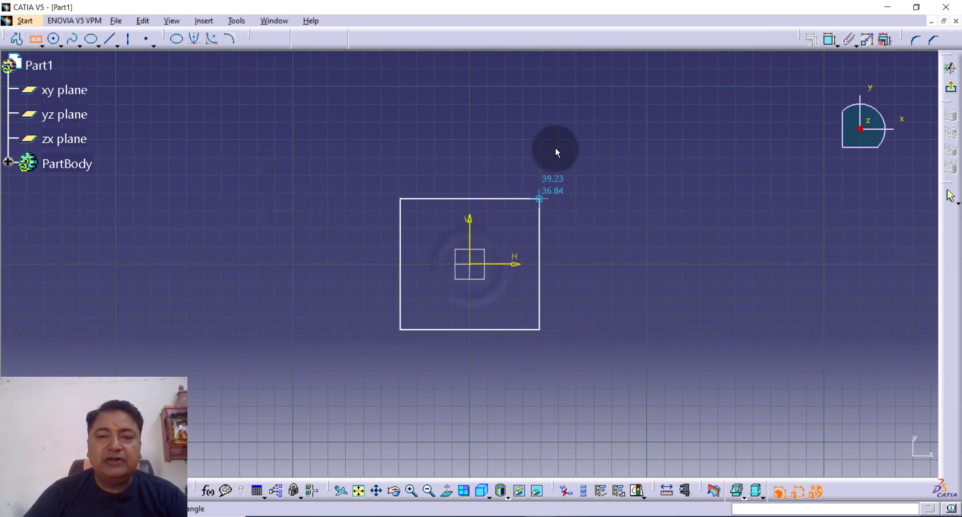
click(553, 113)
click(615, 177)
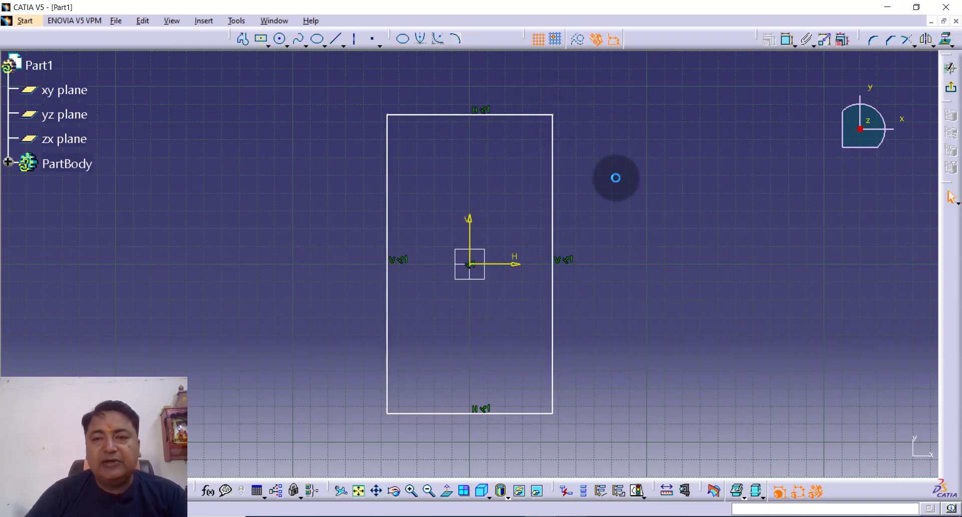
Dimension the rectangle's width along its upper edge and its height along its right edge.
click(785, 43)
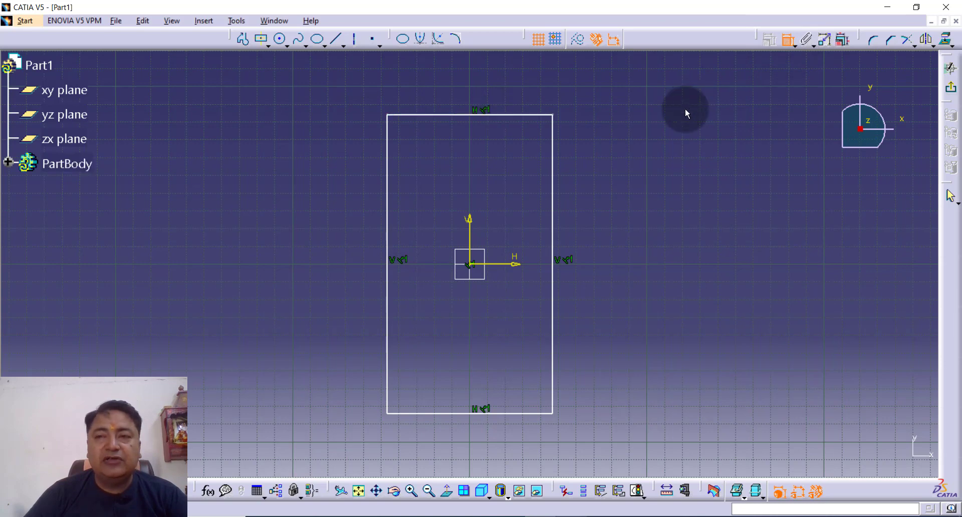
click(516, 115)
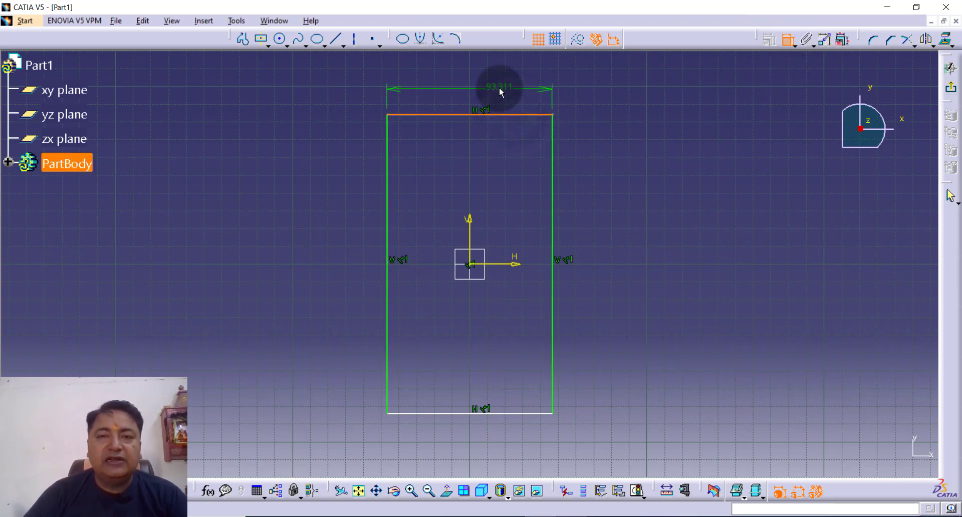
click(485, 84)
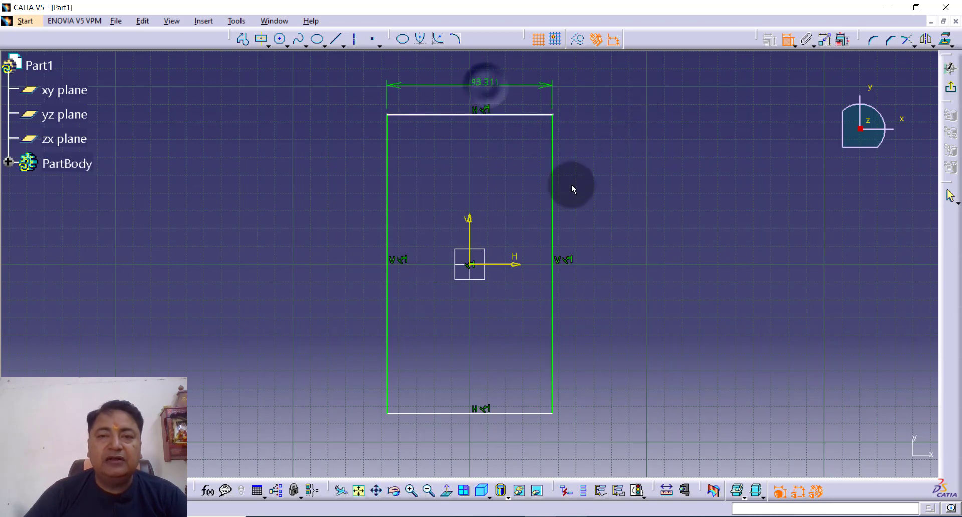
click(553, 215)
click(588, 221)
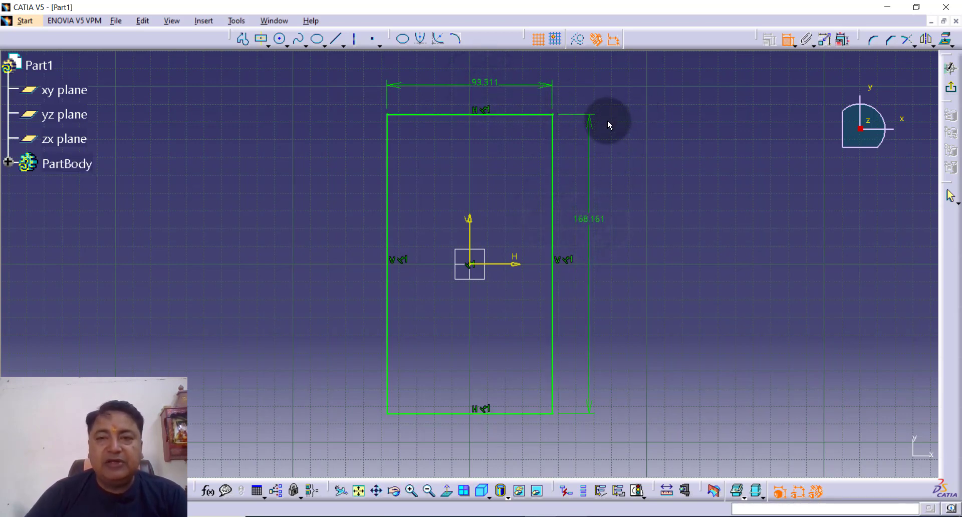
key(Escape)
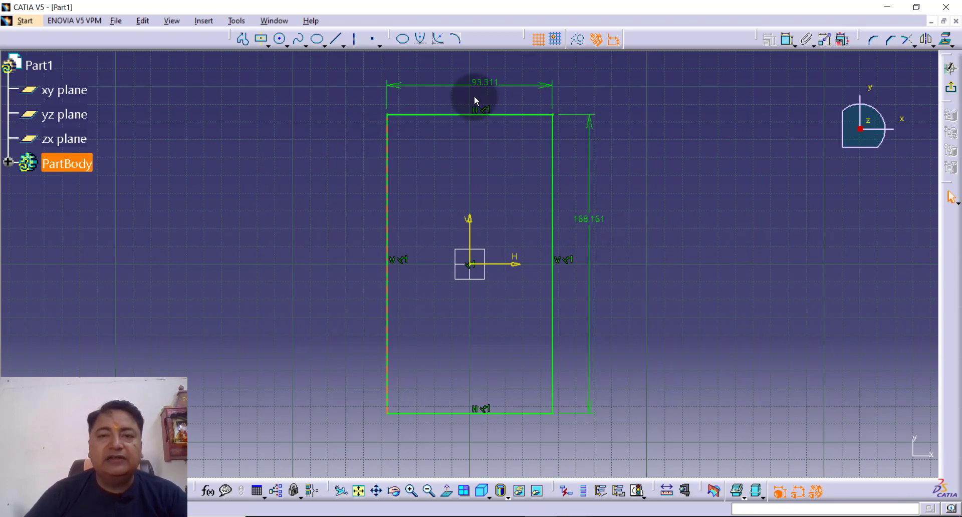
Set the rectangle's width to 80 mm and its height to 152 mm, and exit the sketch.
click(482, 82)
double_click(482, 82)
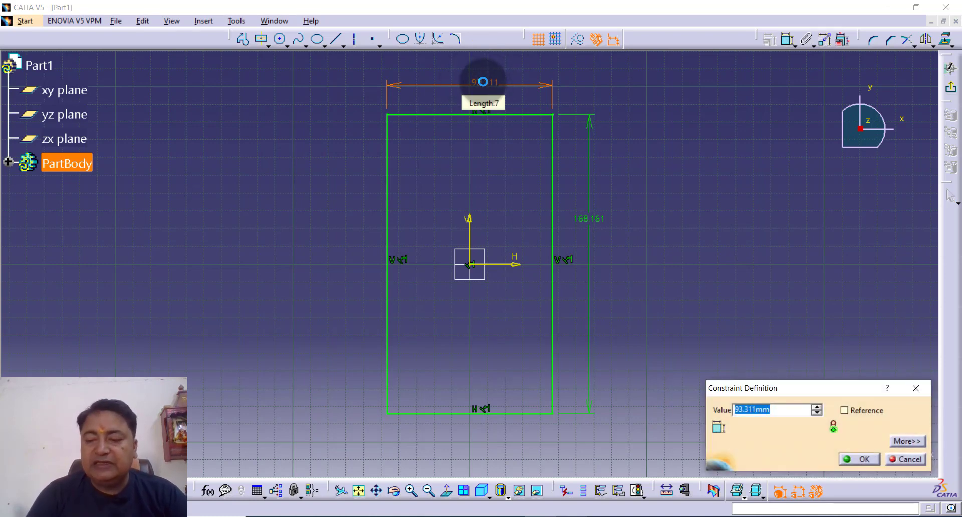
text(80)
key(Return)
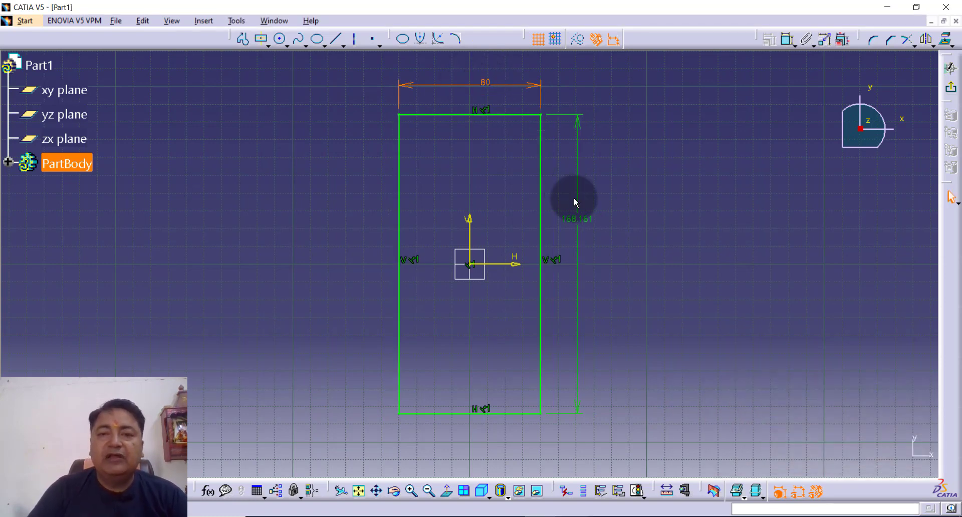
click(576, 219)
double_click(575, 219)
text(152)
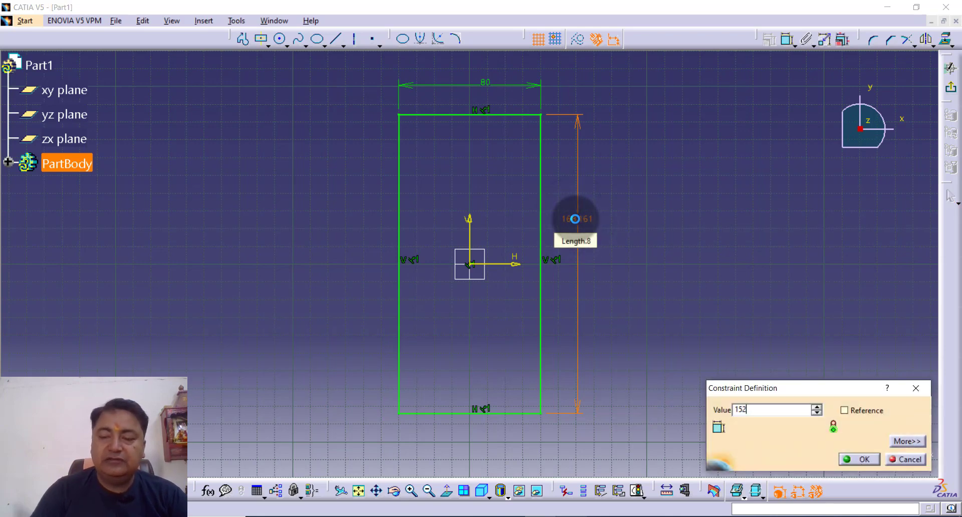
key(Return)
click(689, 226)
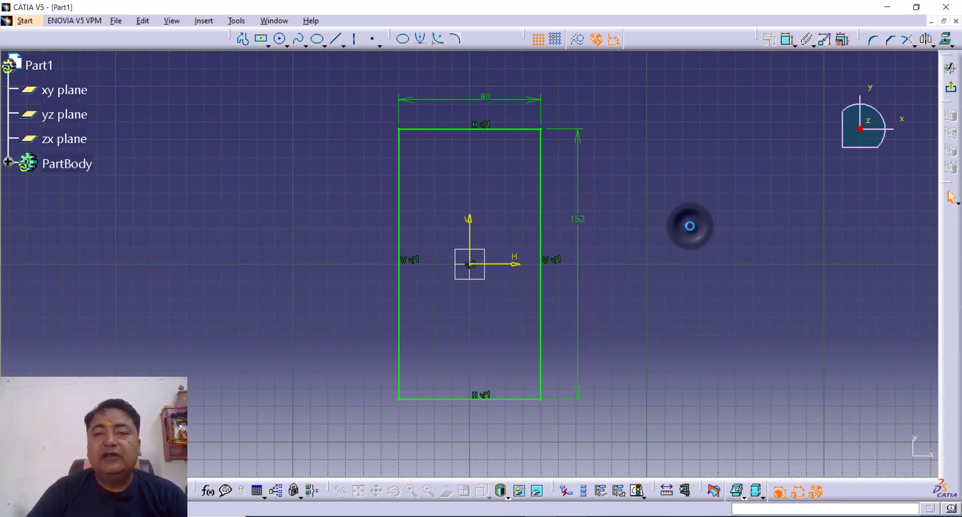
click(949, 91)
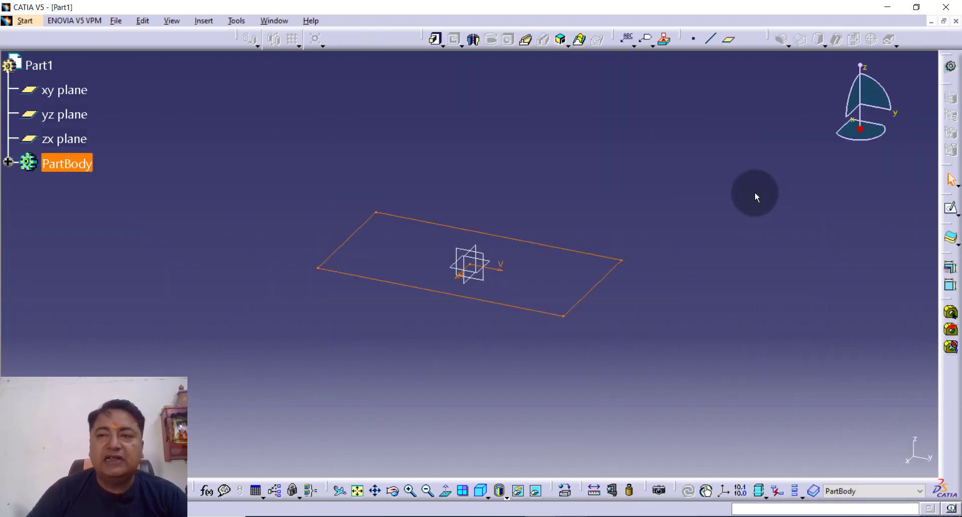
Reopen the rectangle sketch and round its upper-right corner with a 26 mm radius, converting both affected lengths into distances.
click(437, 225)
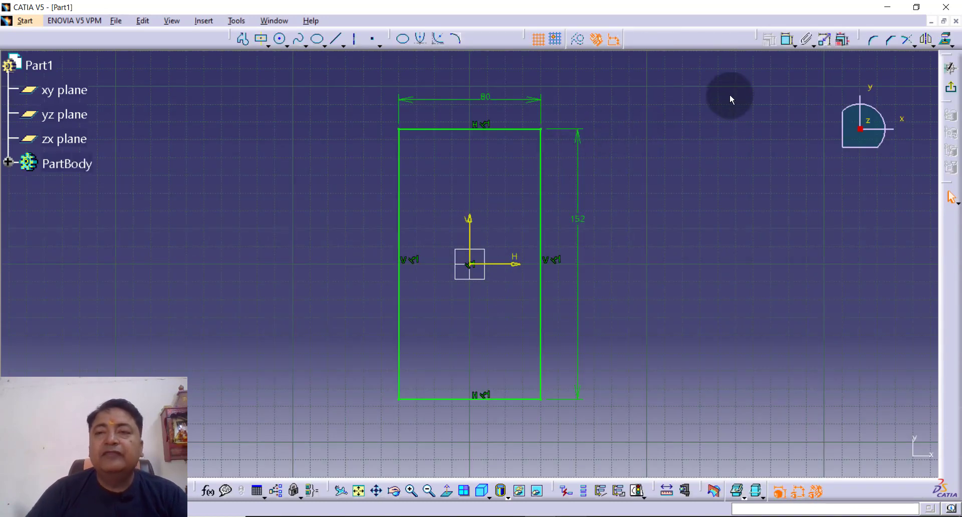
click(875, 43)
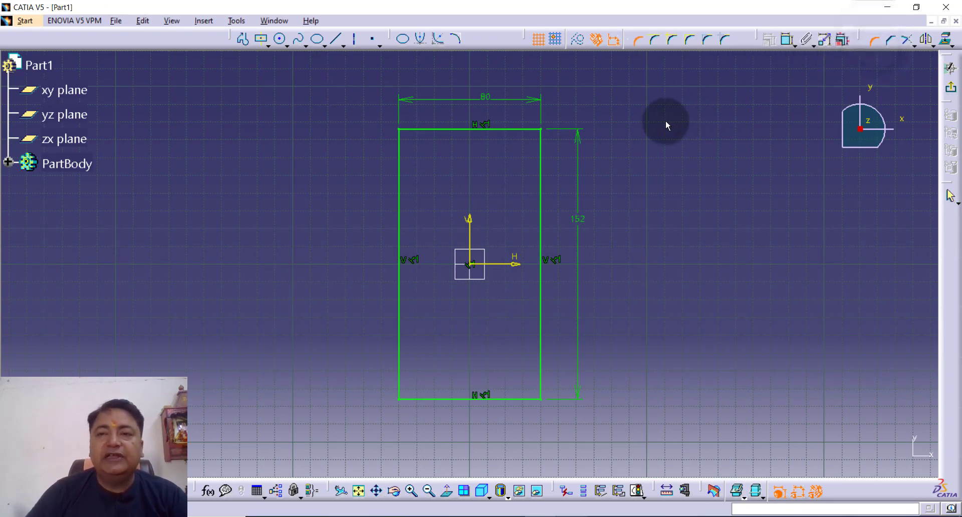
click(528, 129)
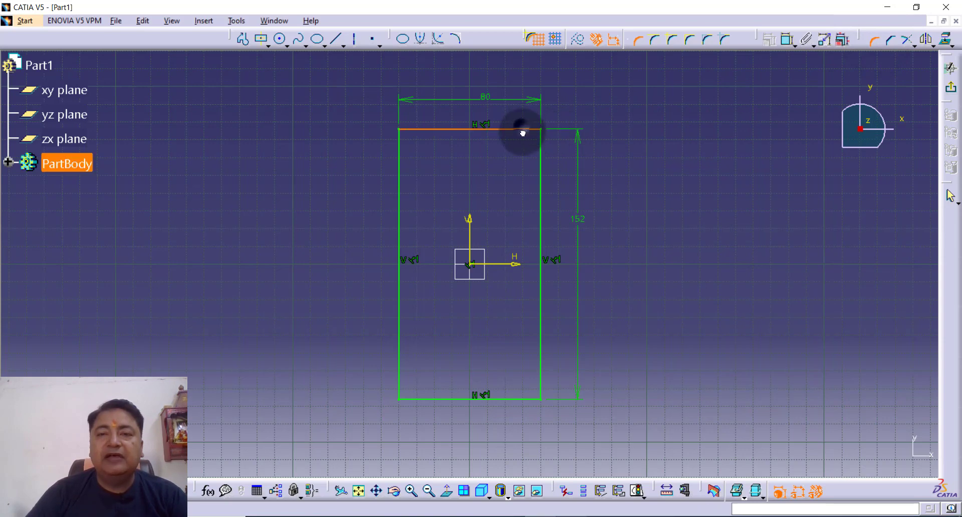
click(542, 158)
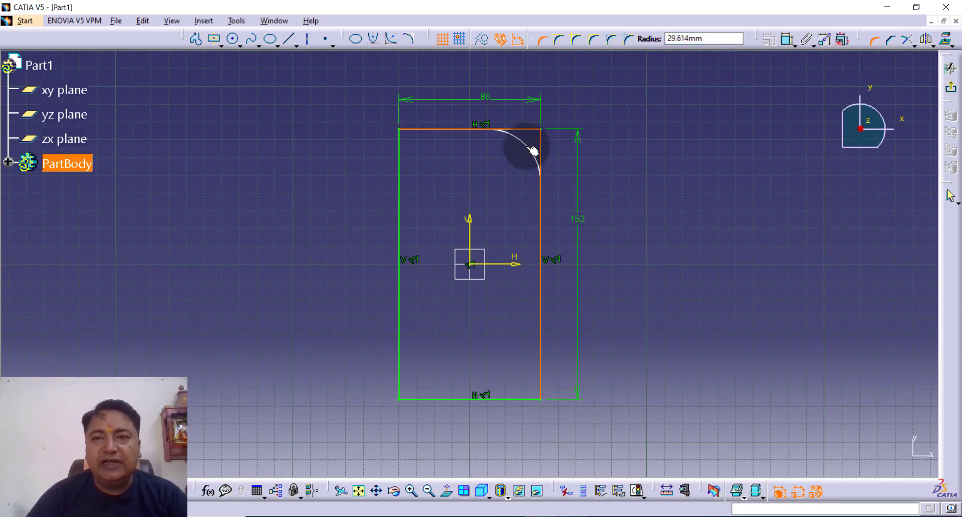
key(Tab)
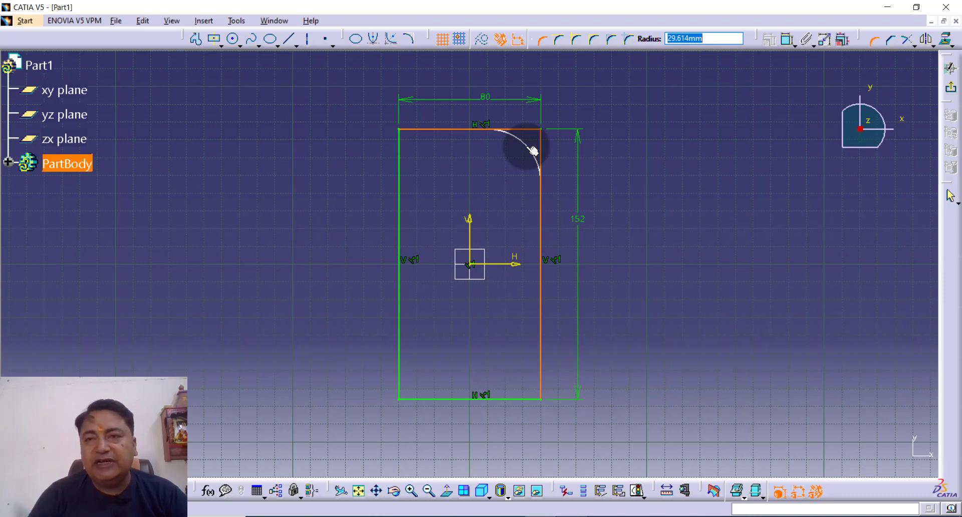
text(1)
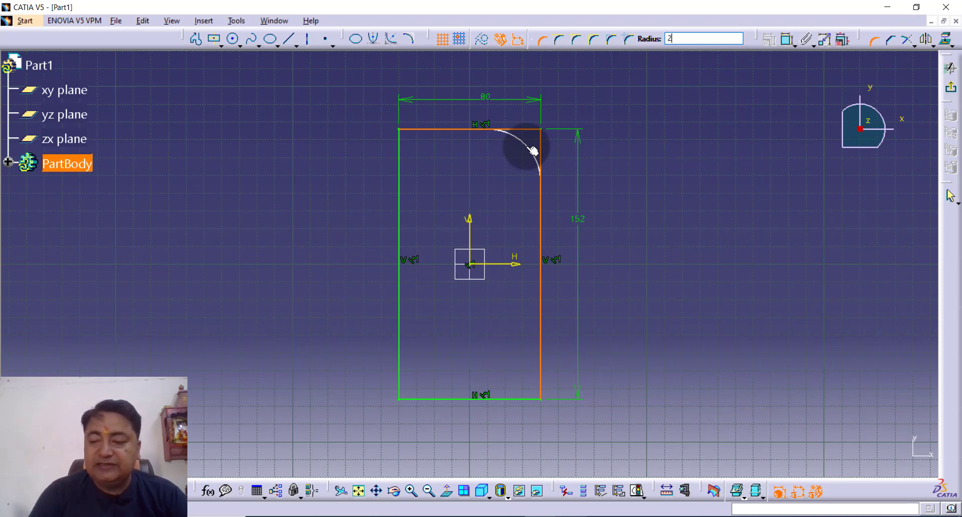
click(532, 150)
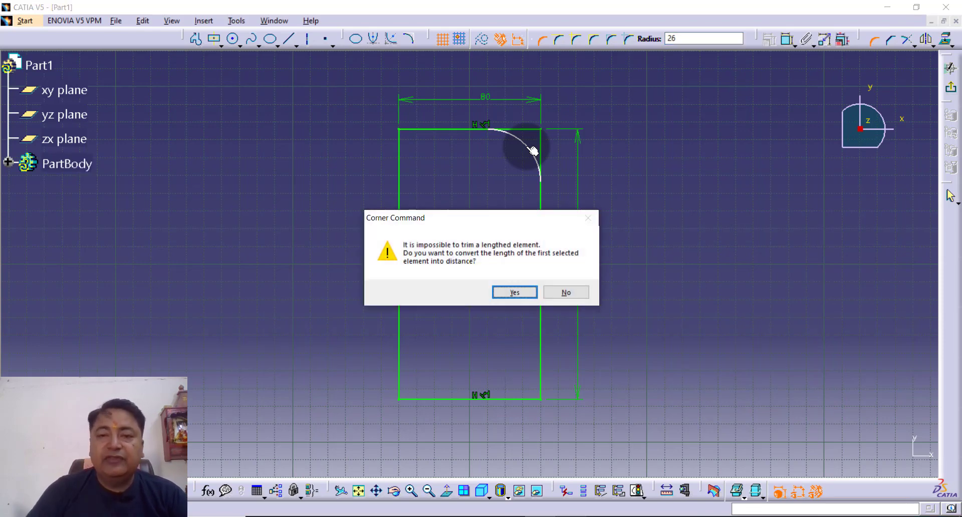
click(513, 291)
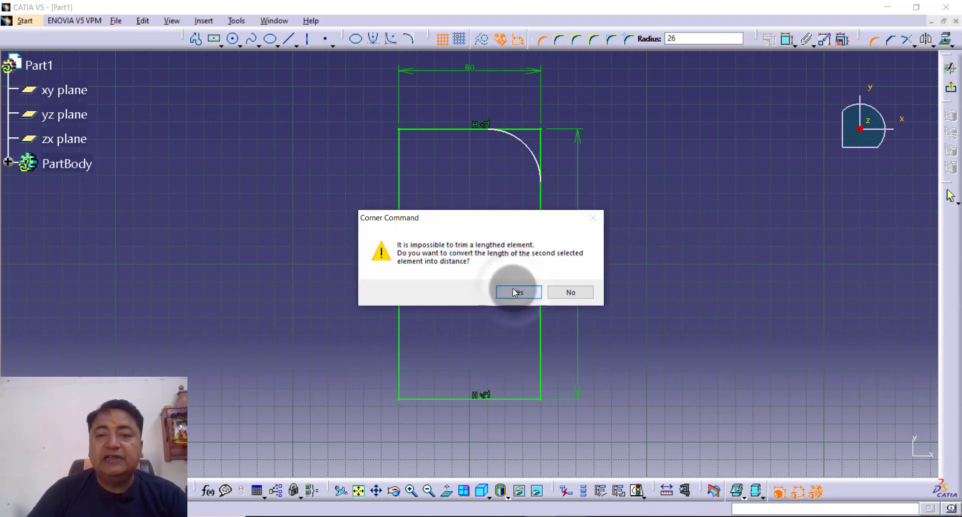
click(514, 291)
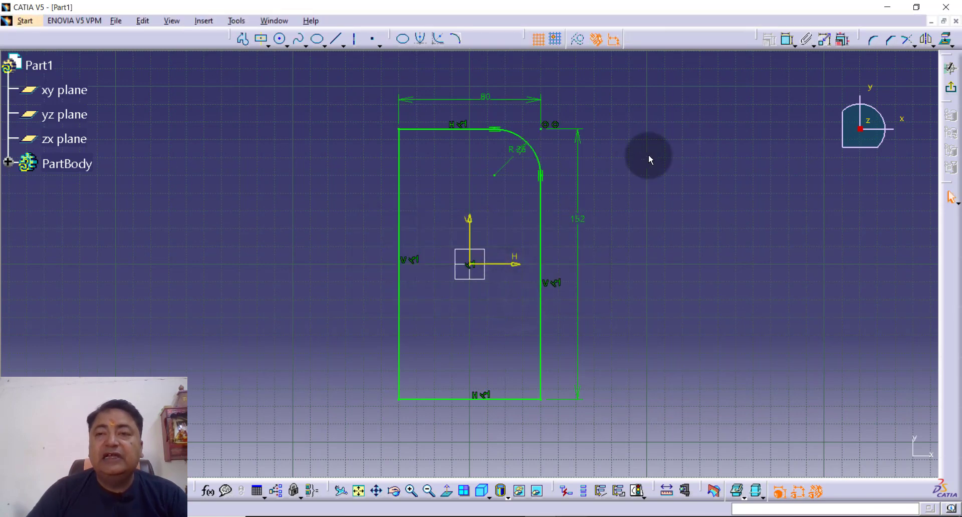
Round the rectangle's lower-right corner with a 26 mm radius.
click(787, 42)
click(871, 40)
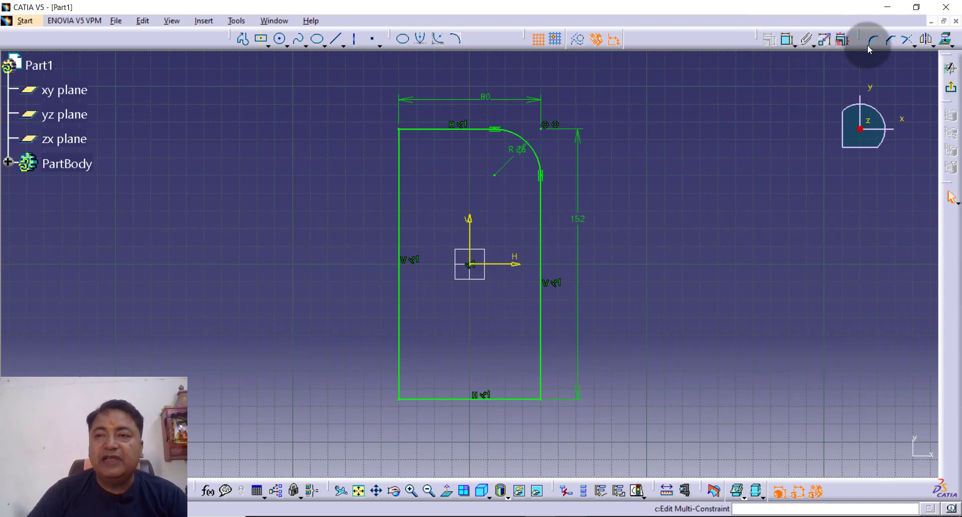
click(540, 386)
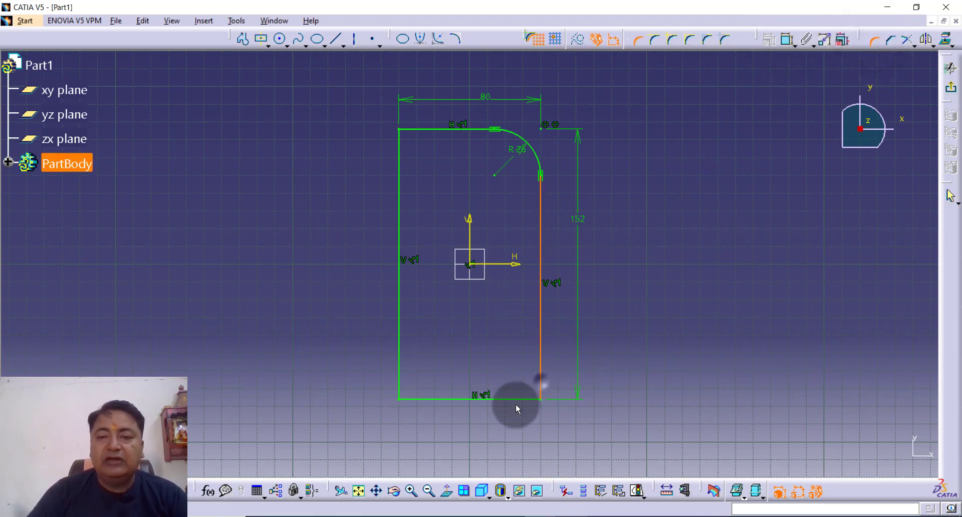
click(518, 399)
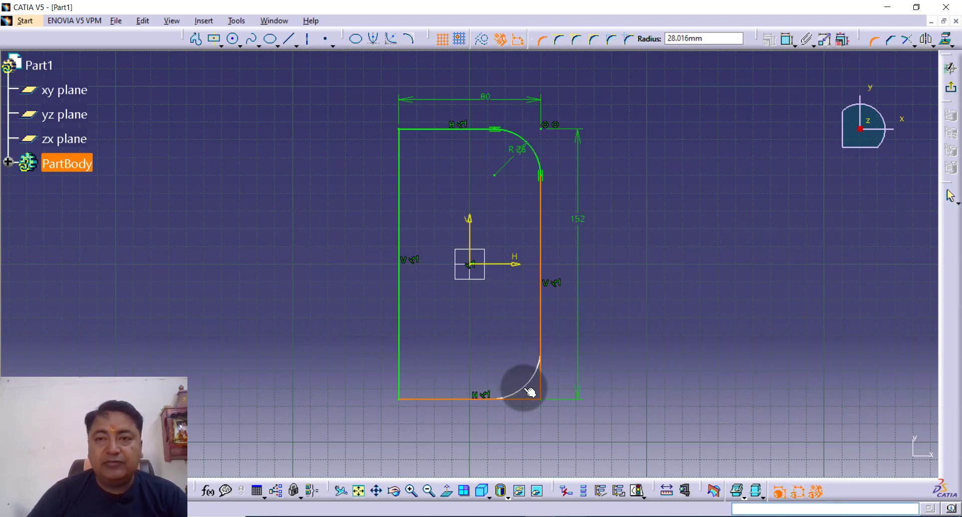
key(Tab)
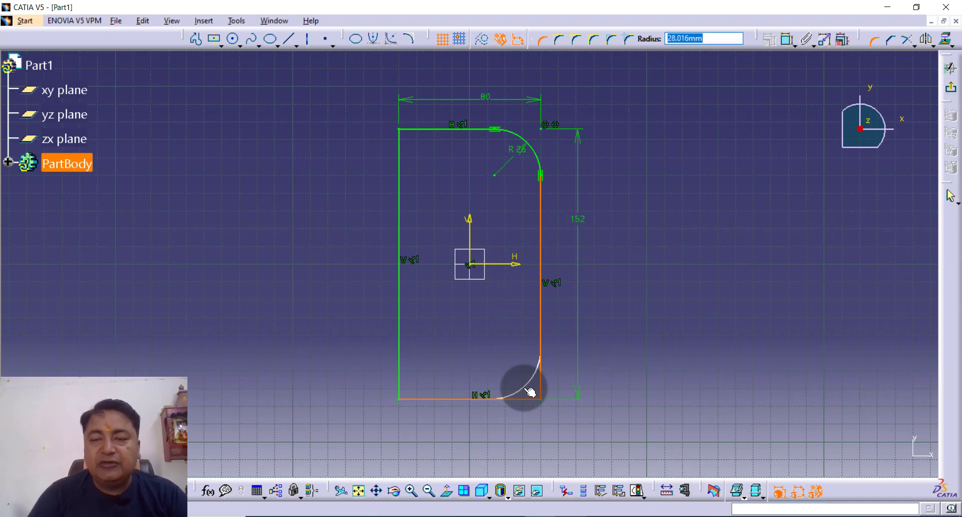
text(28)
key(Return)
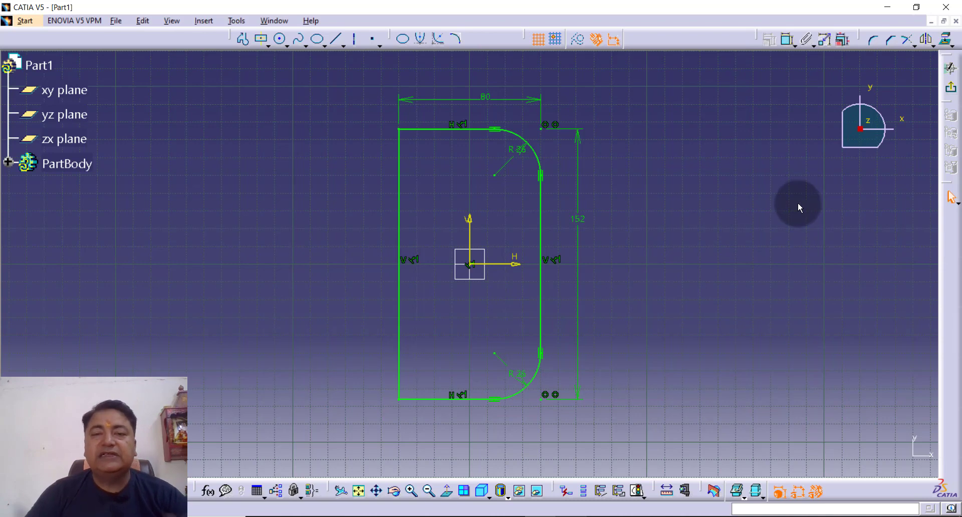
Draw a 13 mm radius circle concentric with the rounded upper-right corner of the profile.
click(279, 43)
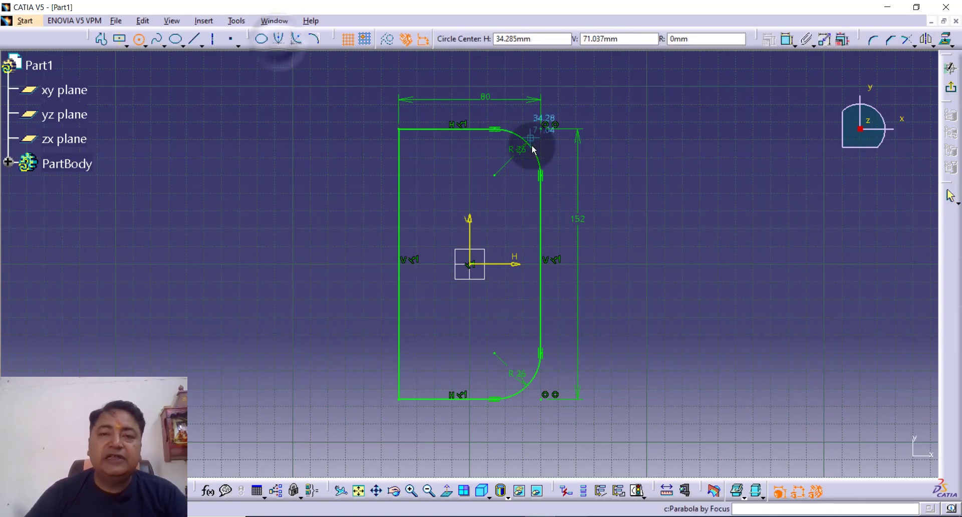
click(495, 174)
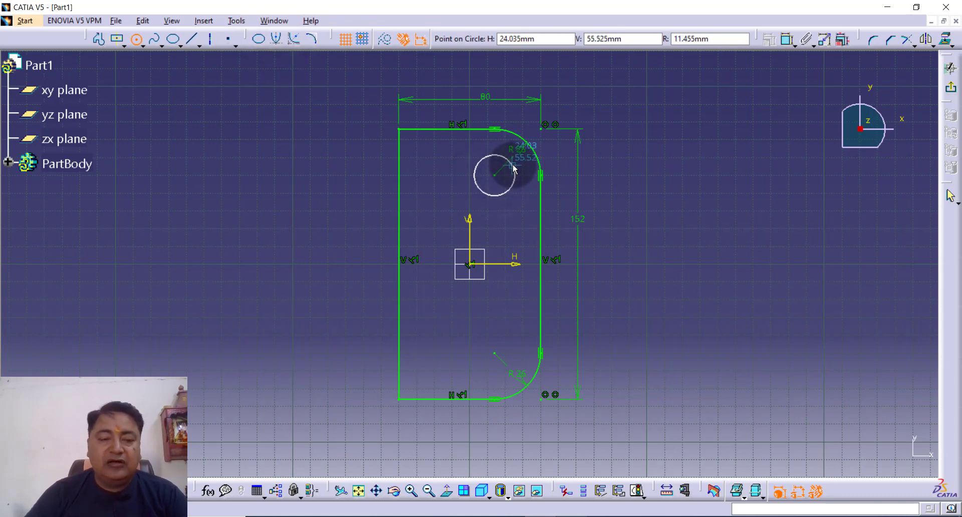
click(700, 54)
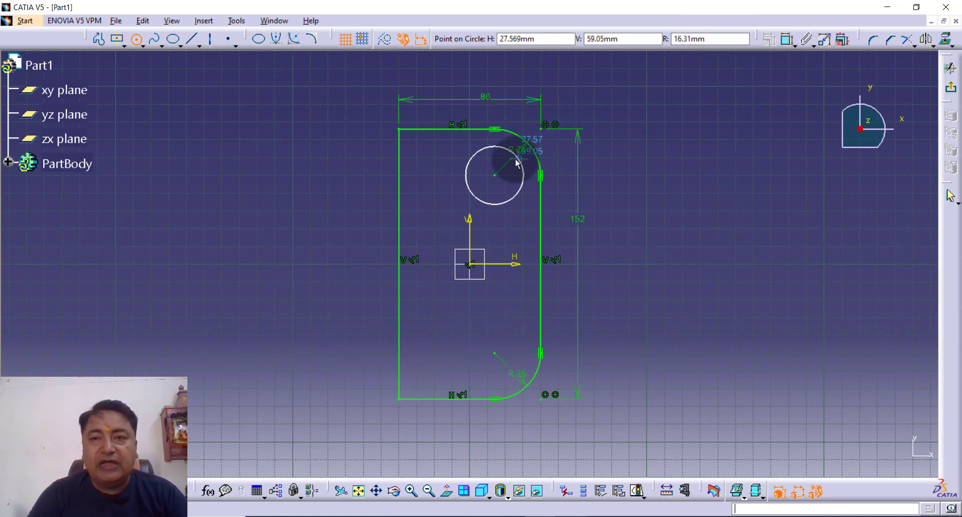
key(Tab)
key(Tab)
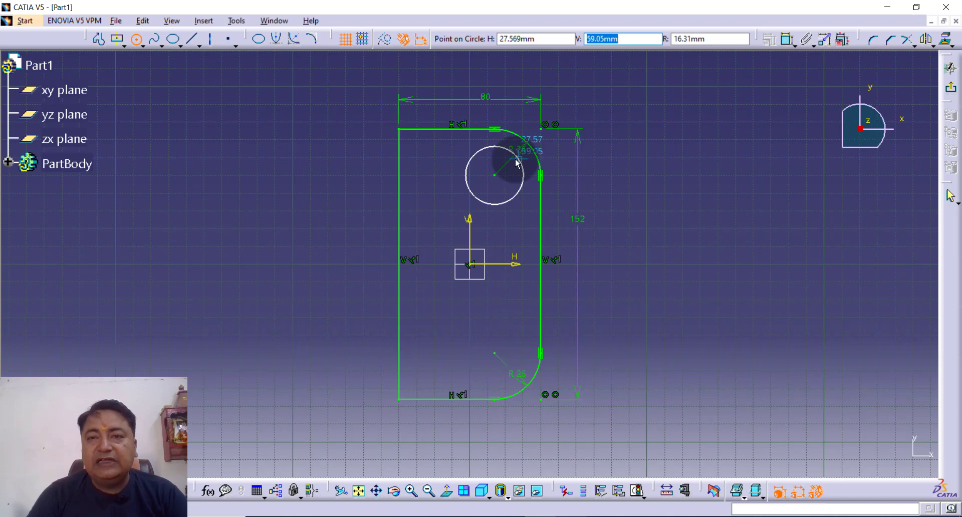
key(Tab)
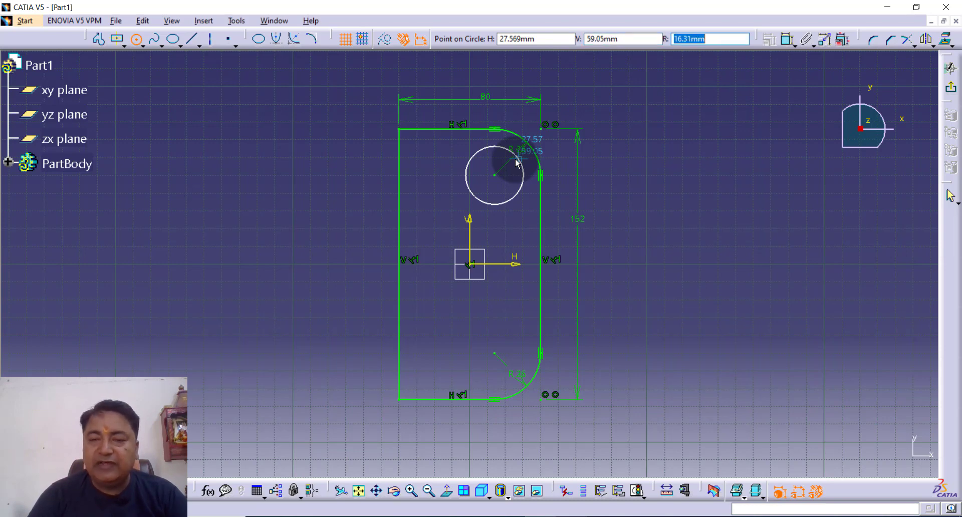
text(13)
key(Return)
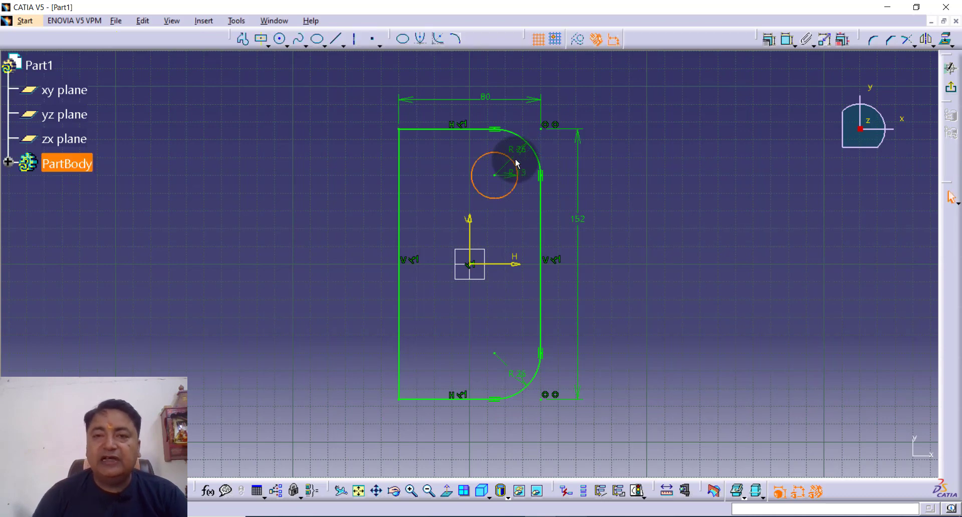
Draw a 13 mm radius circle concentric with the rounded lower-right corner, and exit the sketch.
click(280, 40)
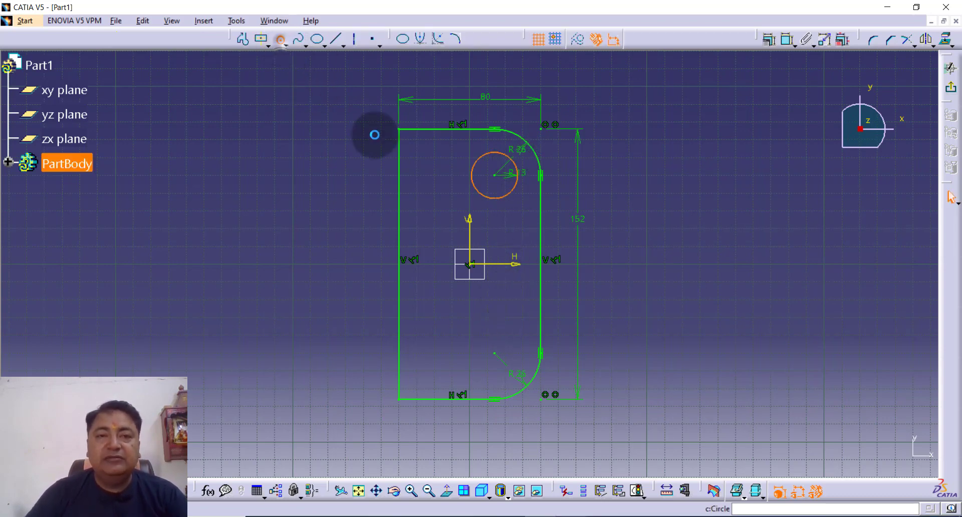
click(494, 353)
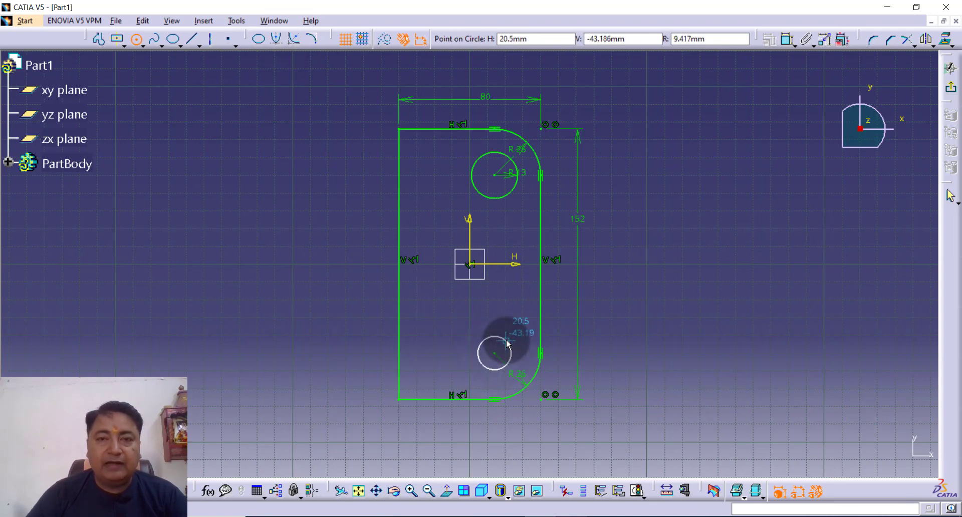
key(Tab)
key(Tab)
key(Tab)
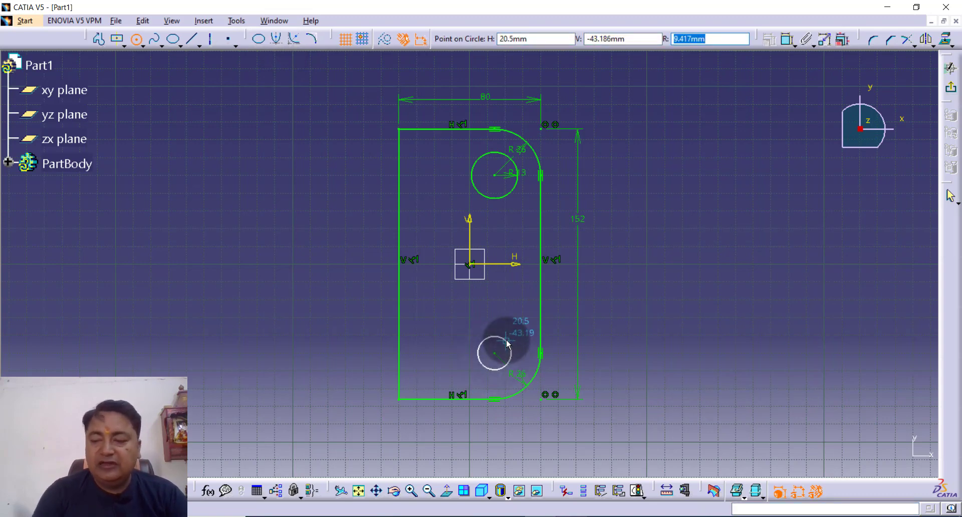
text(13)
key(Return)
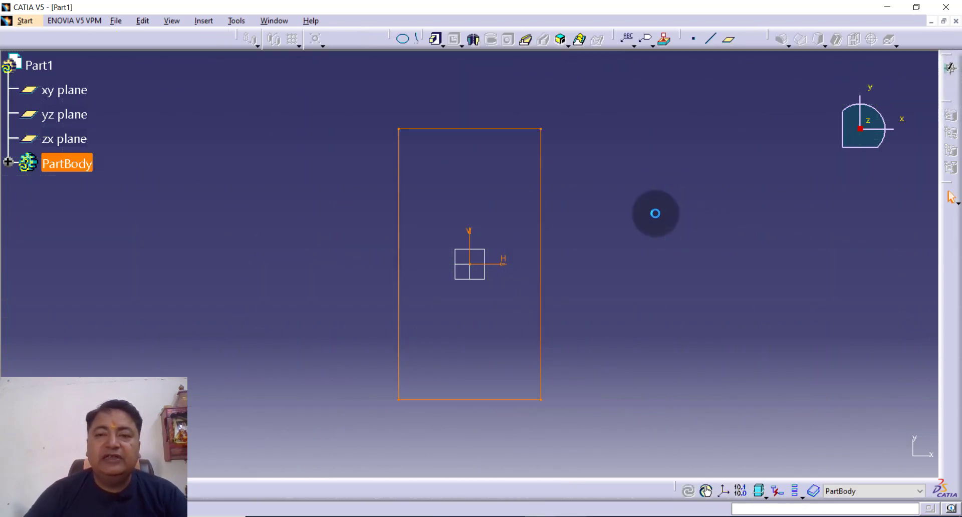
click(523, 169)
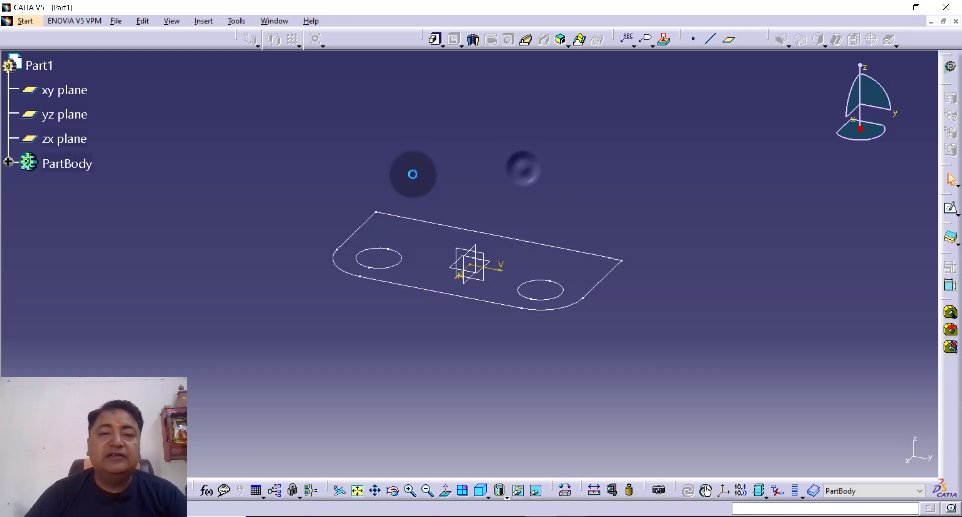
Extrude the plate sketch with its two holes into a 26 mm Pad.
click(434, 40)
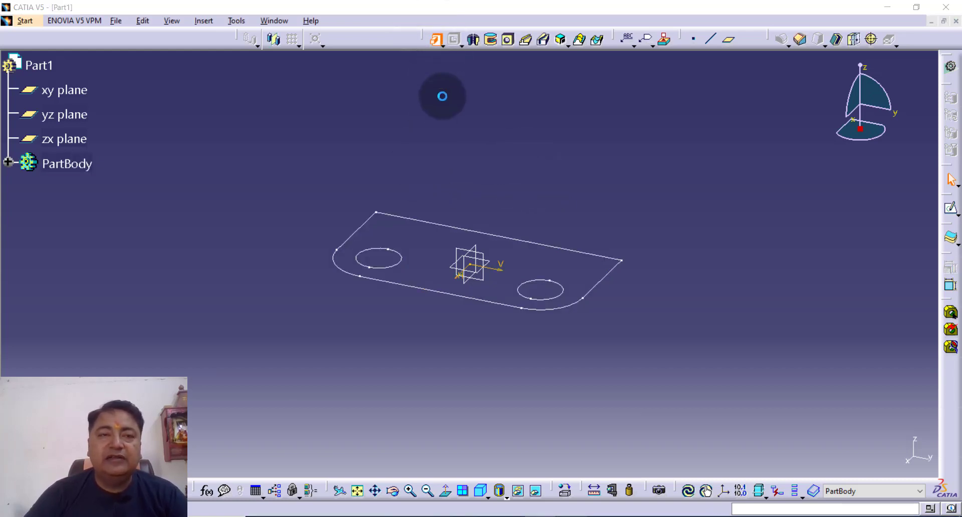
click(426, 218)
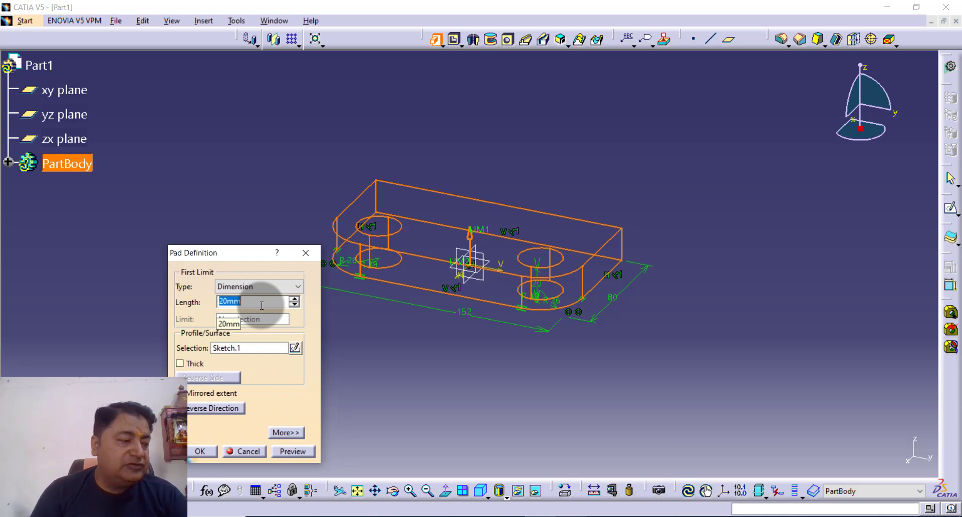
key(Return)
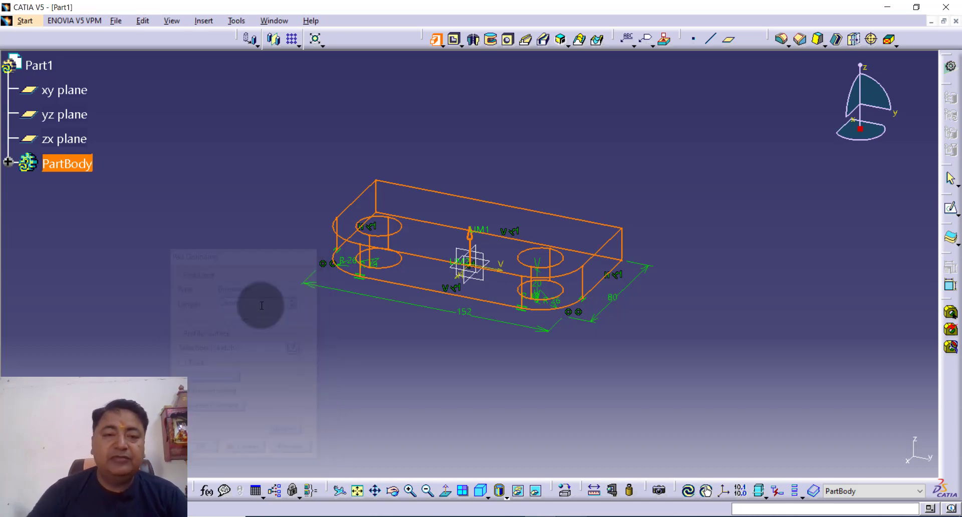
Reopen the pad's definition and set its length to 10 mm.
click(327, 345)
middle_drag(437, 384, 356, 382)
middle_drag(574, 374, 588, 346)
click(444, 262)
double_click(425, 220)
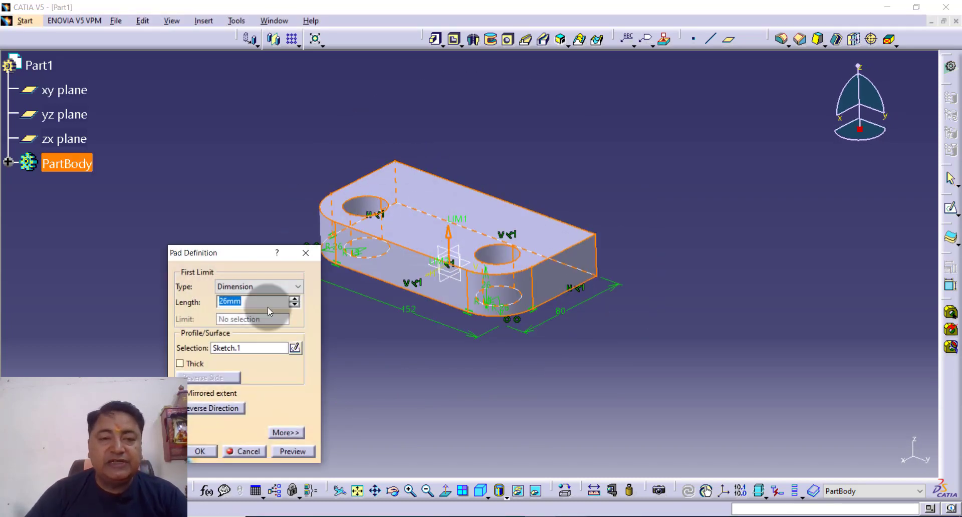
text(10)
key(Return)
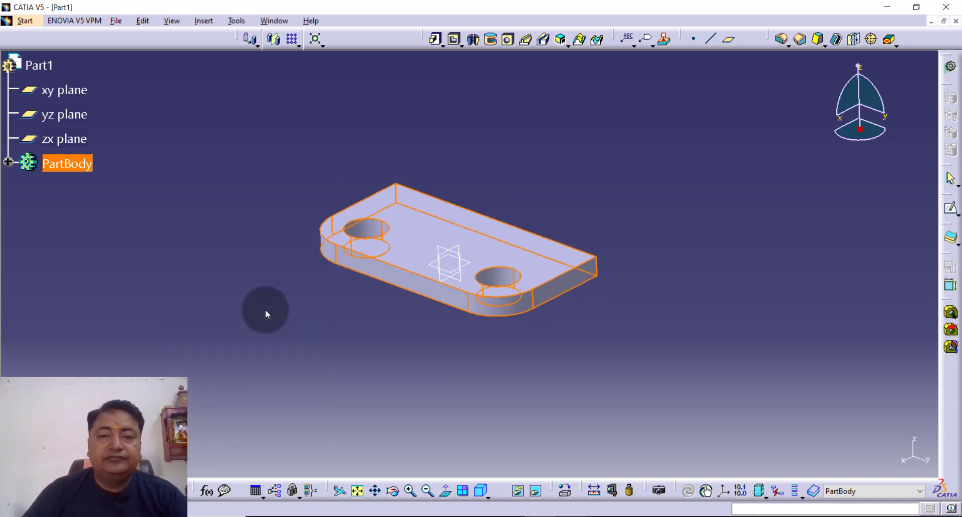
Create a reference plane offset -8 mm from the plate's long straight side face, on the side toward the holes.
scroll(481, 388, up, 1)
middle_drag(501, 393, 476, 393)
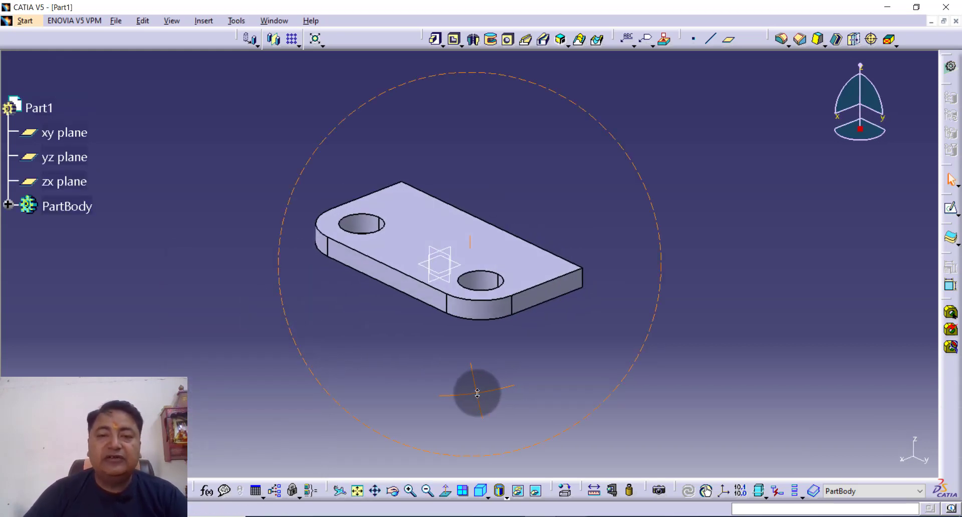
middle_drag(554, 361, 564, 327)
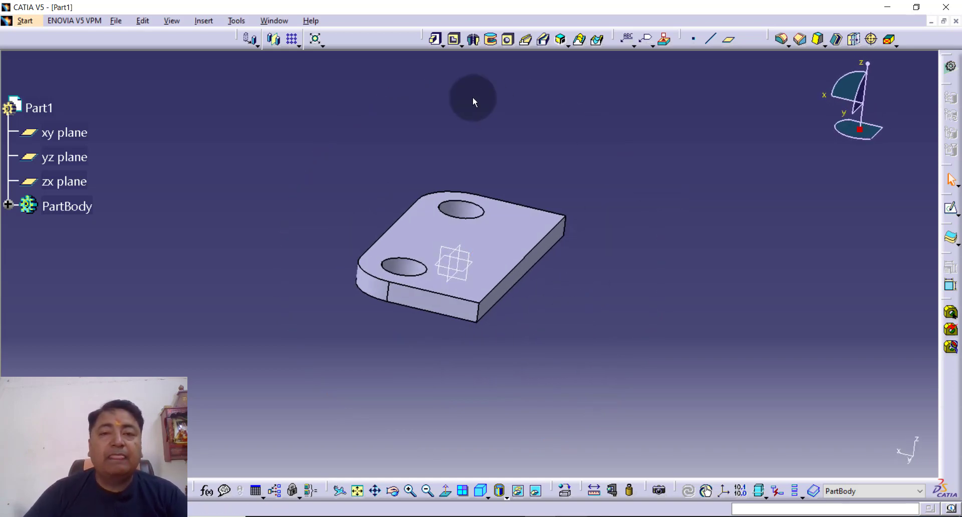
click(731, 40)
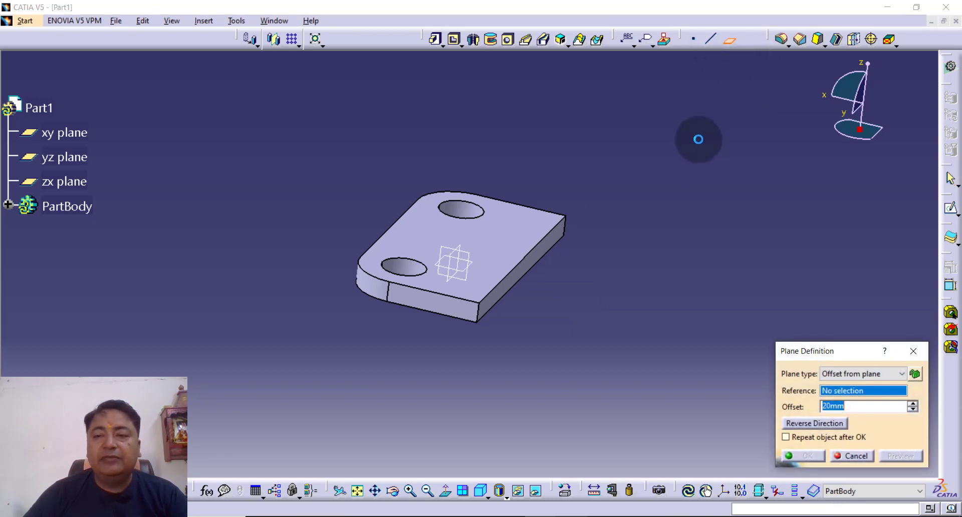
click(556, 242)
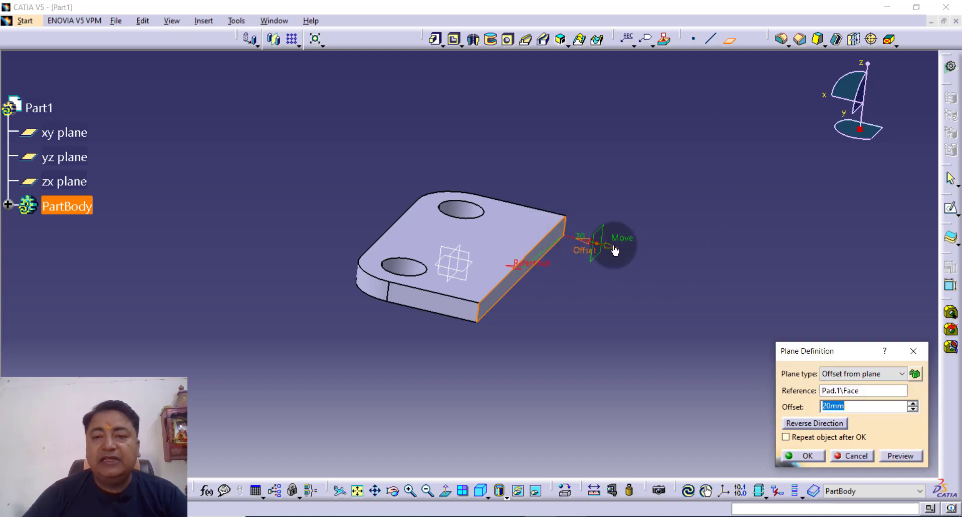
drag(615, 250, 541, 223)
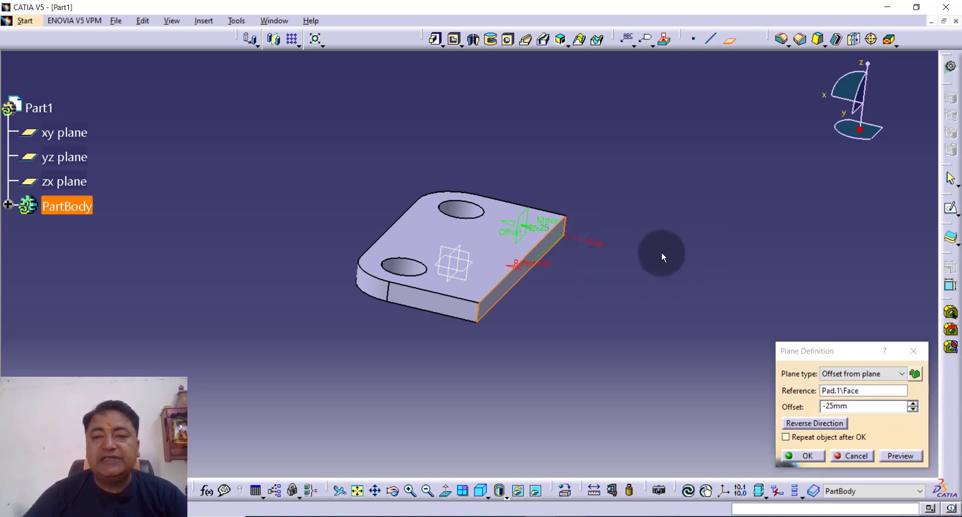
double_click(866, 406)
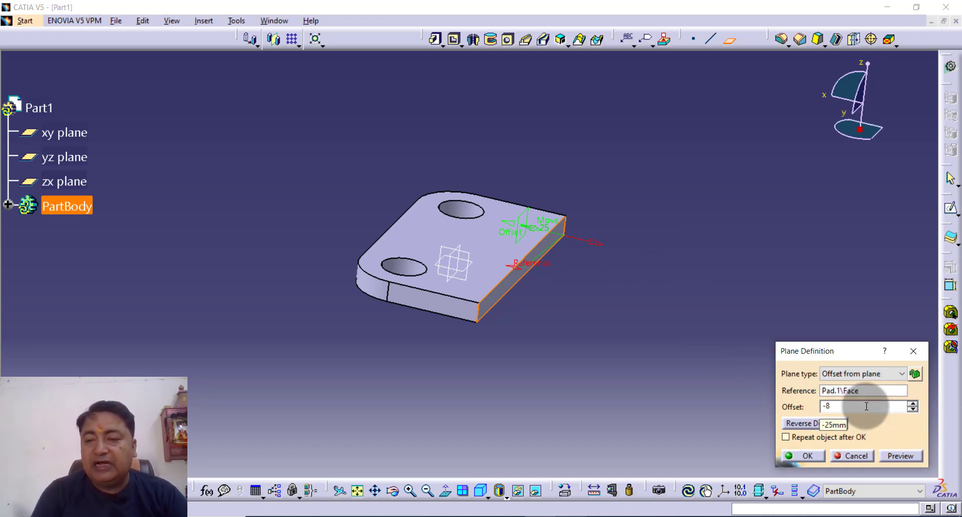
text(8)
key(Return)
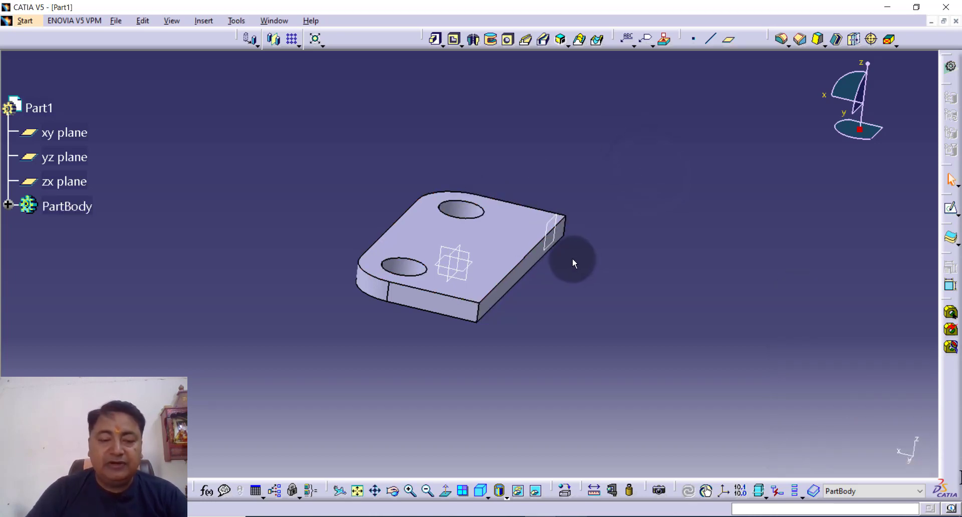
Start a sketch on the offset plane near the plate's straight side.
middle_drag(569, 259, 593, 265)
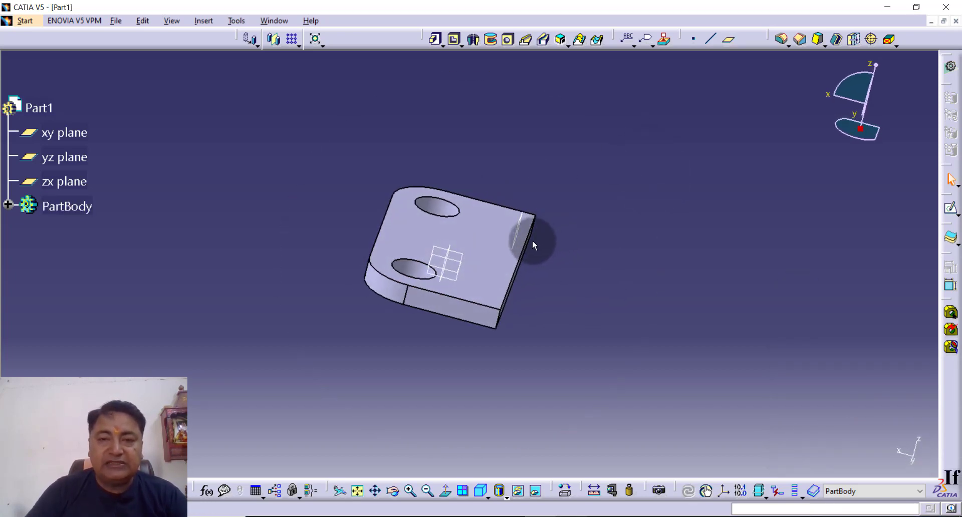
middle_drag(590, 212, 546, 201)
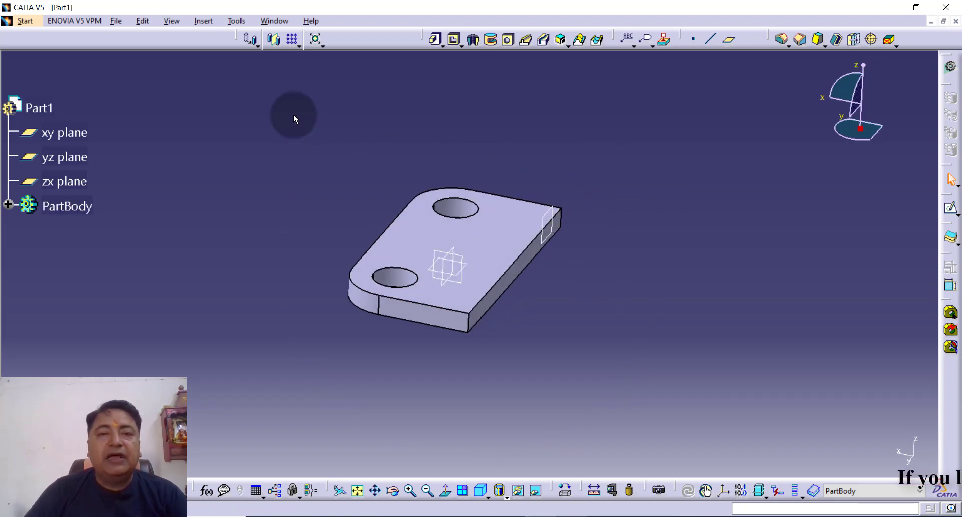
click(950, 208)
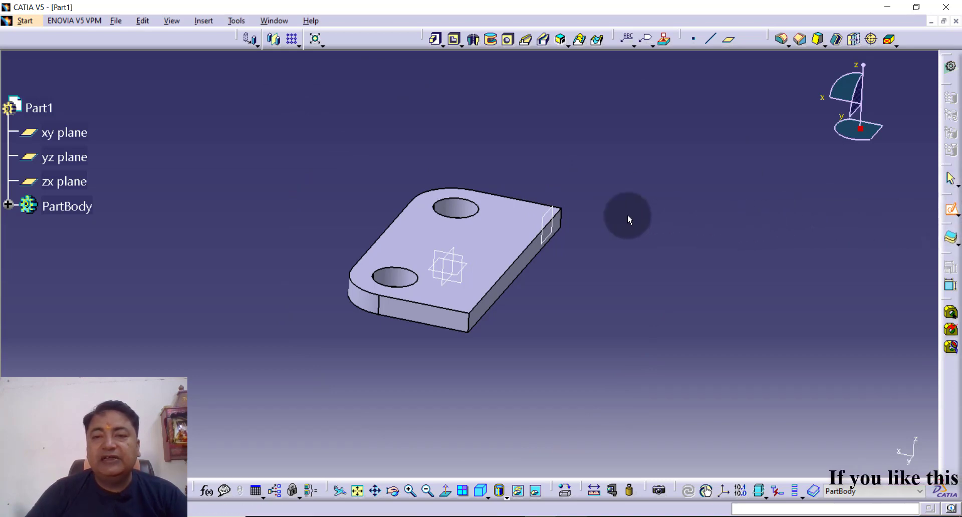
click(555, 206)
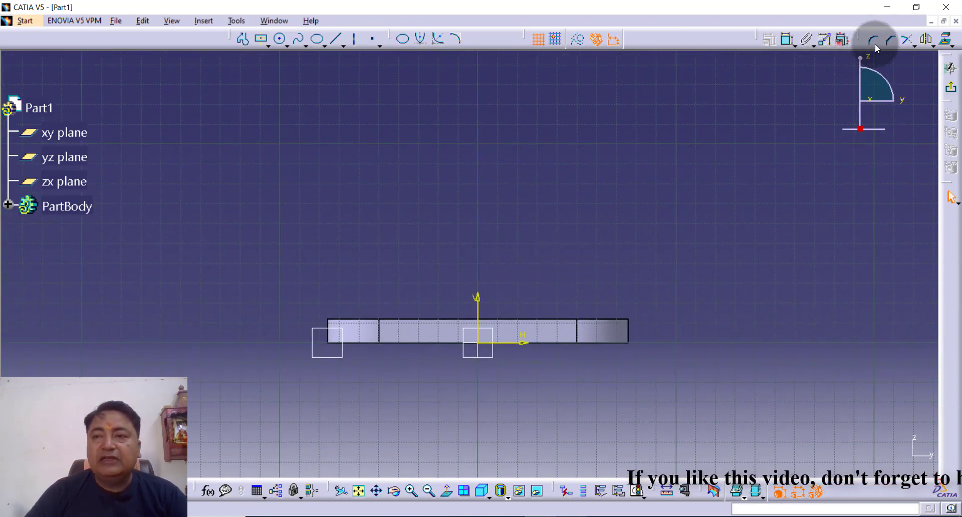
Project the plate's upper edge between the rounded corners as a construction line, and switch back to standard geometry.
click(947, 44)
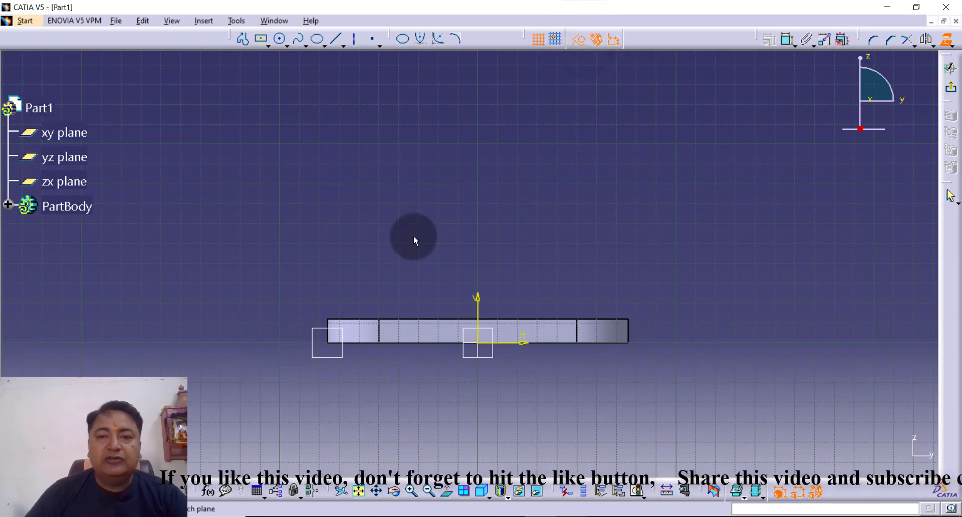
click(413, 317)
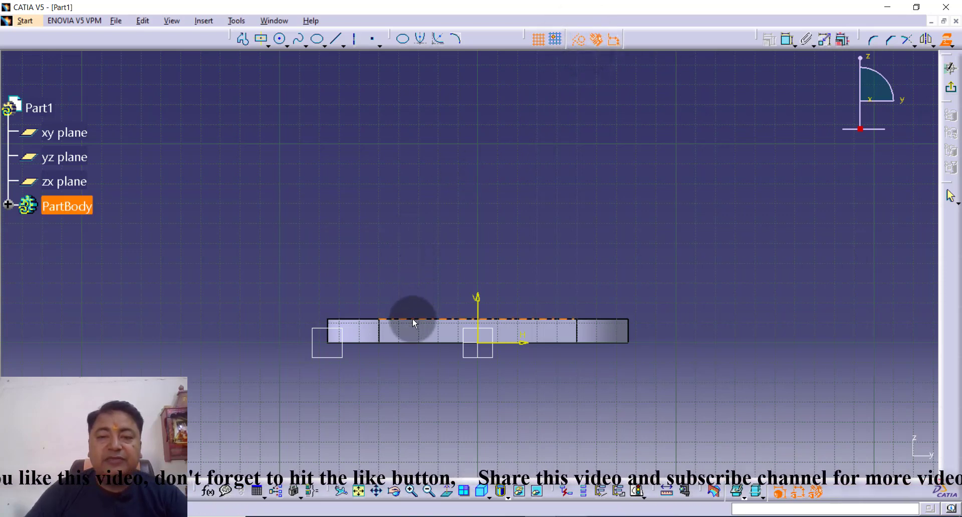
click(410, 227)
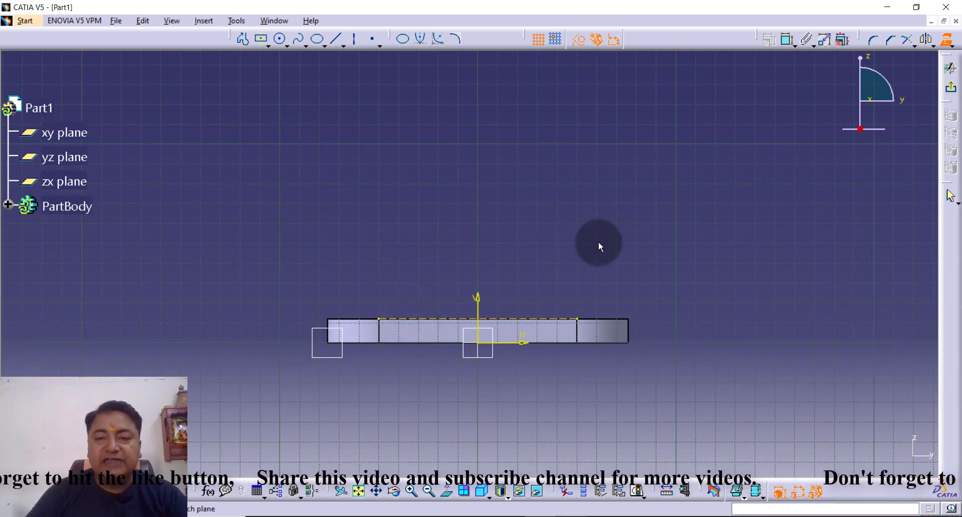
middle_drag(583, 247, 570, 257)
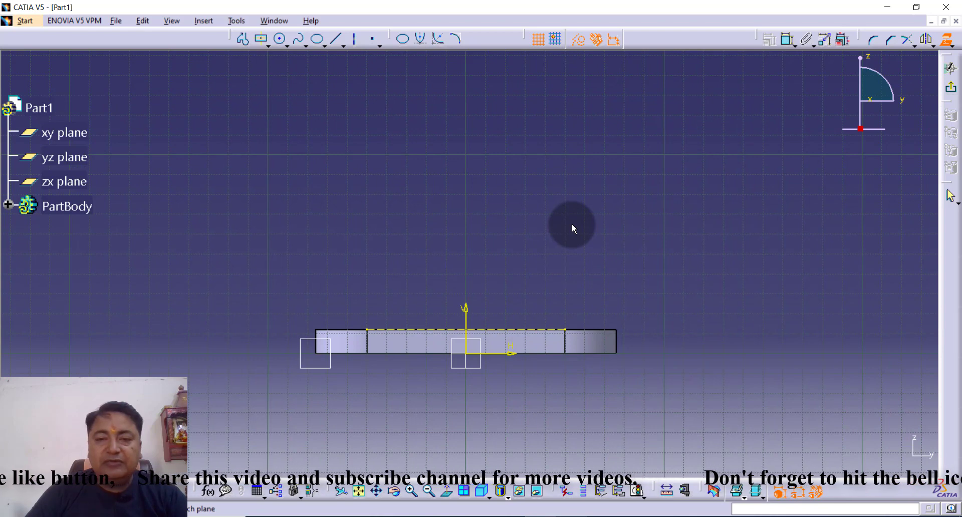
click(572, 223)
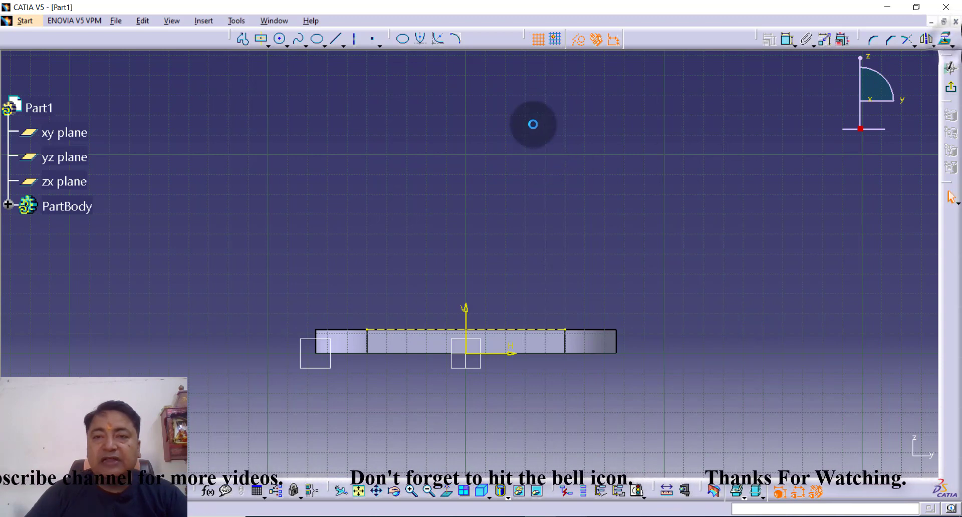
click(580, 47)
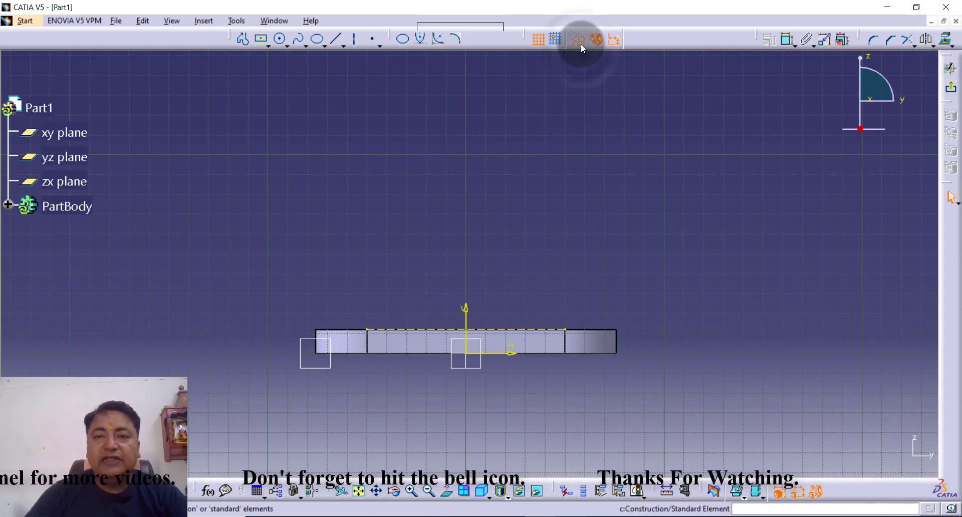
Draw a circle above the plate, centred on the sketch's vertical axis.
click(279, 40)
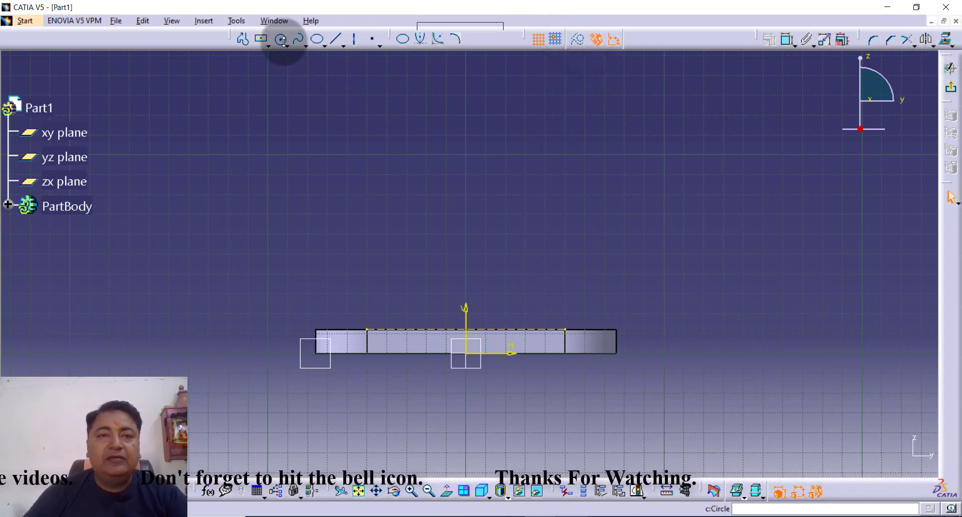
click(465, 214)
click(480, 179)
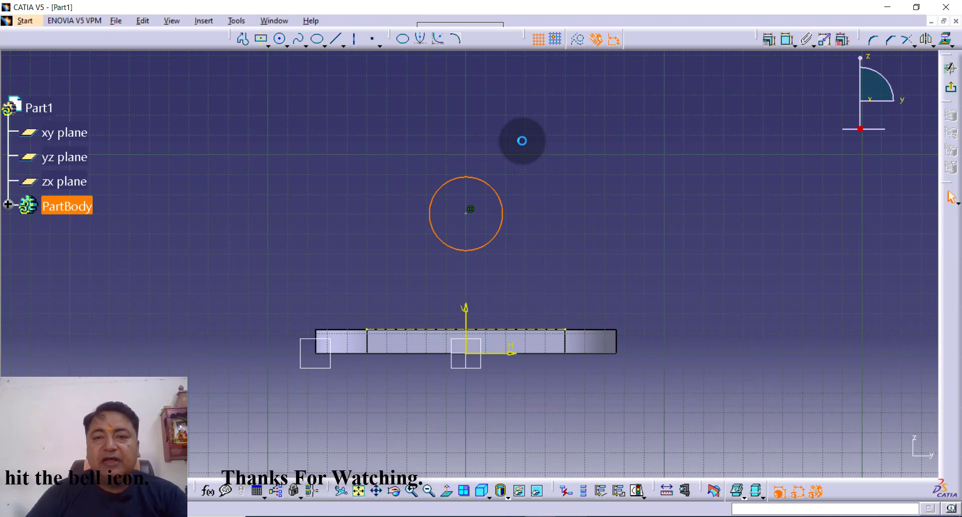
Dimension the circle above the plate and set its diameter to 64 mm.
click(521, 141)
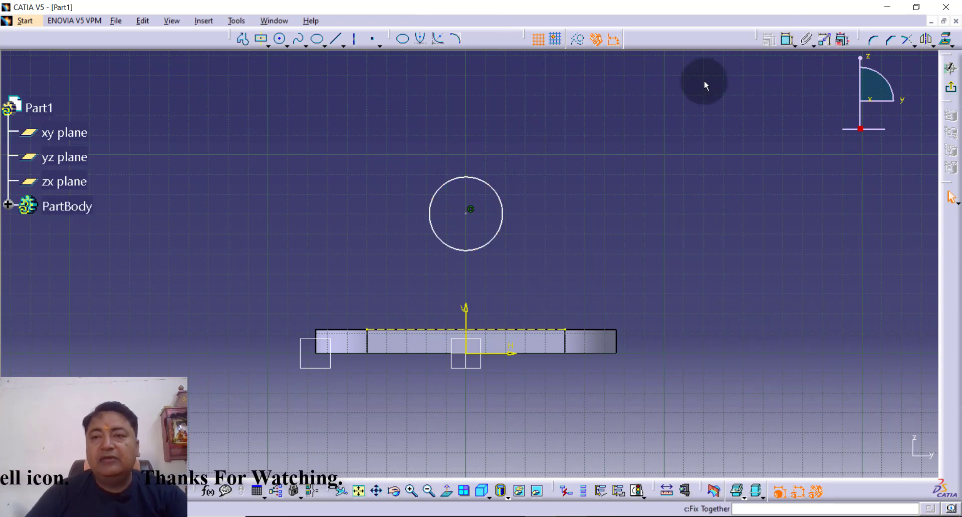
click(789, 42)
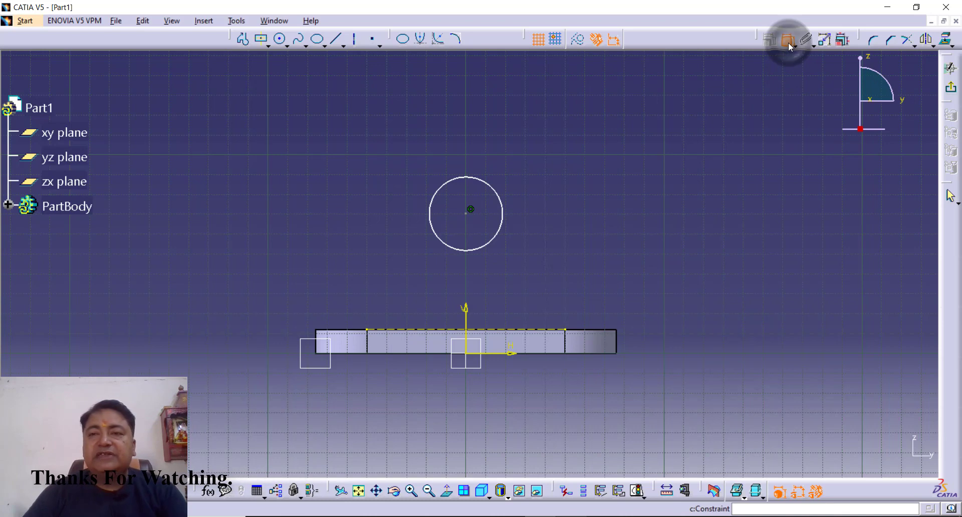
click(501, 203)
click(526, 146)
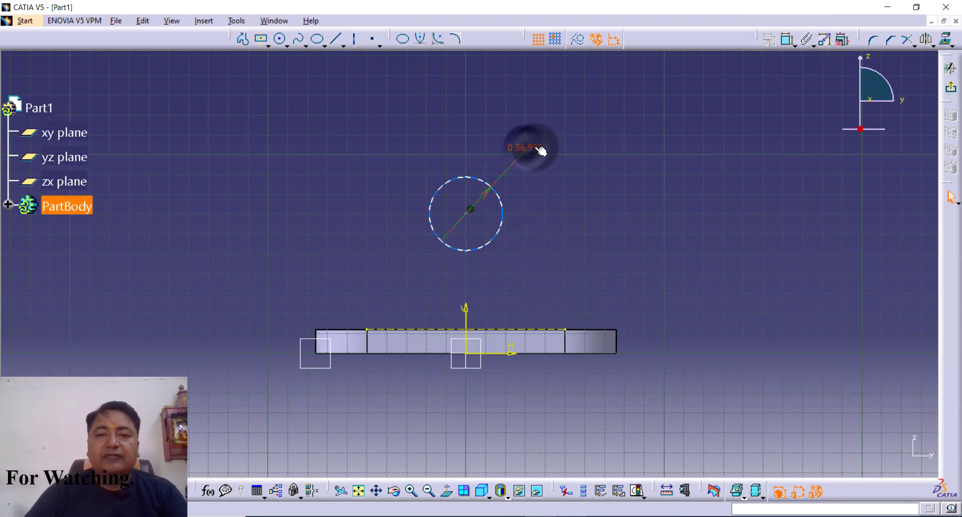
double_click(534, 147)
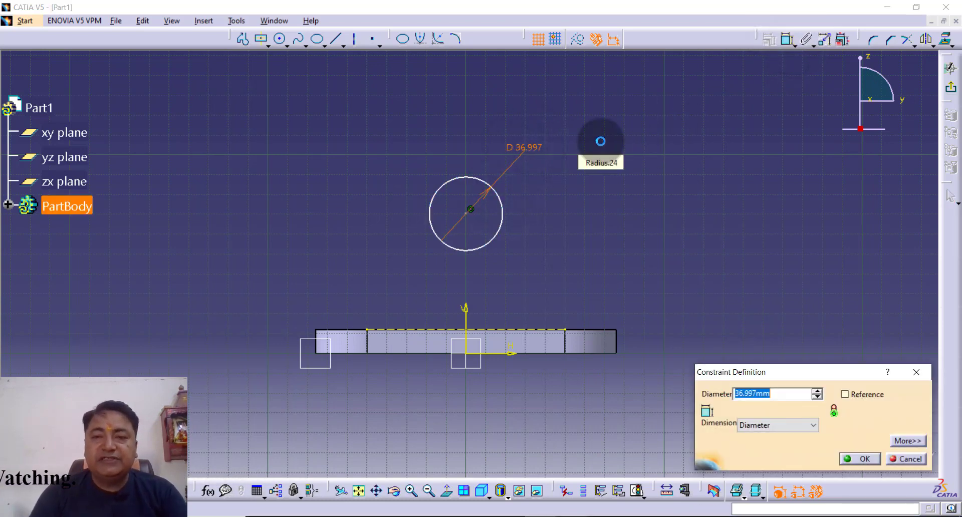
text(64)
key(Return)
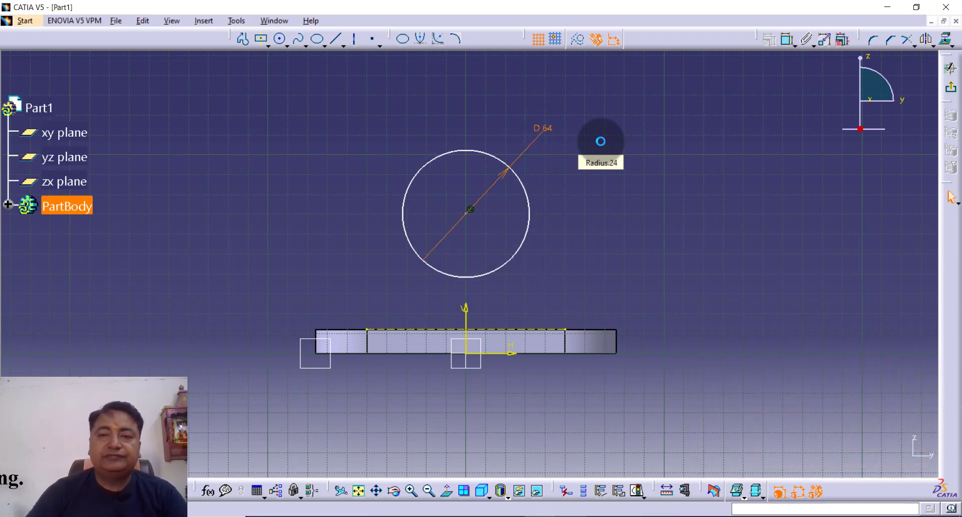
click(569, 228)
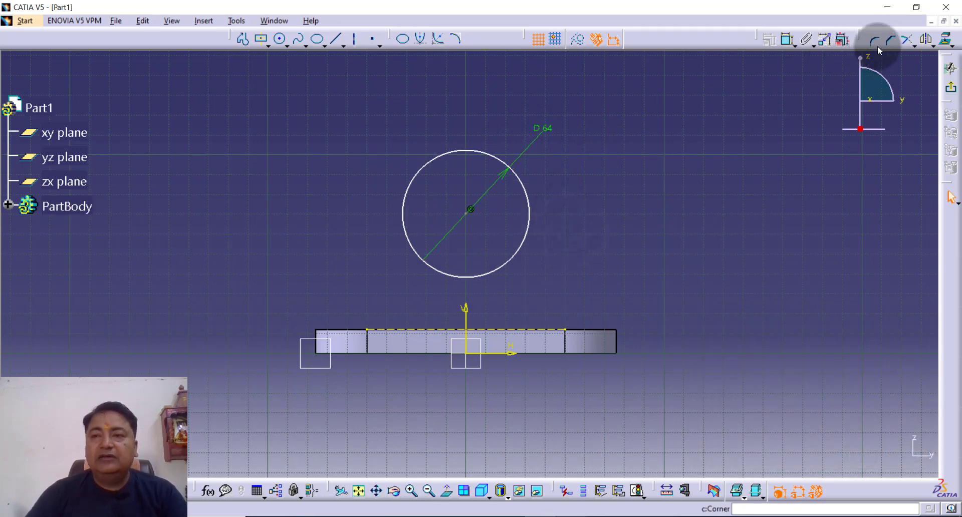
Dimension the circle centre's height above the projected plate edge and set it to 110 mm.
click(788, 39)
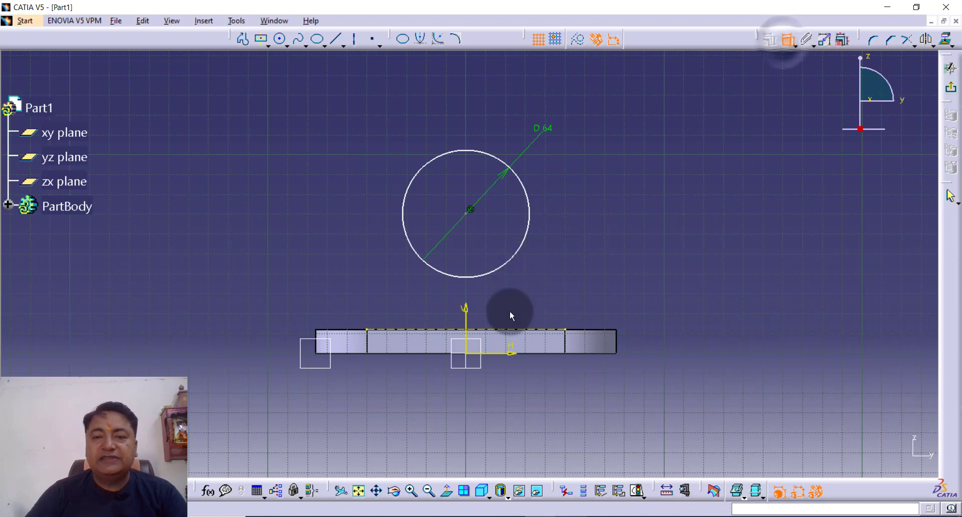
click(510, 328)
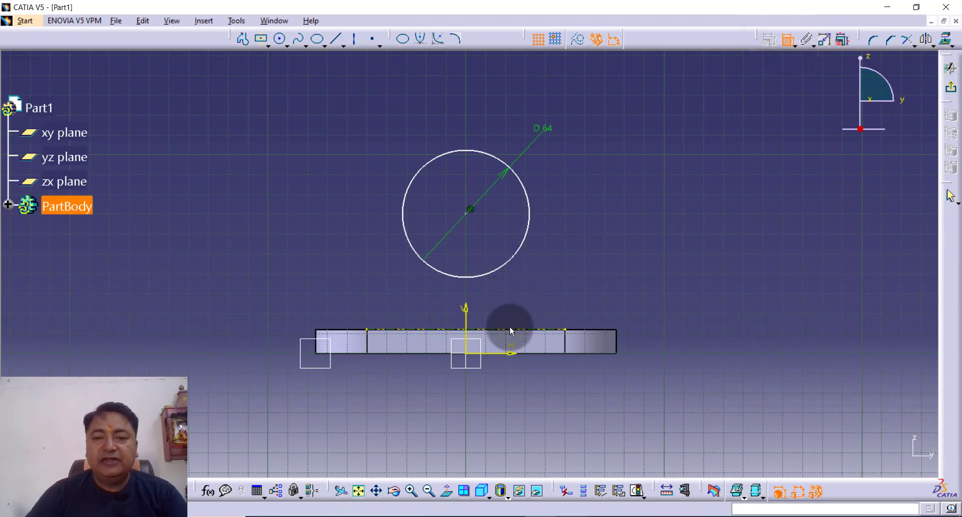
click(466, 214)
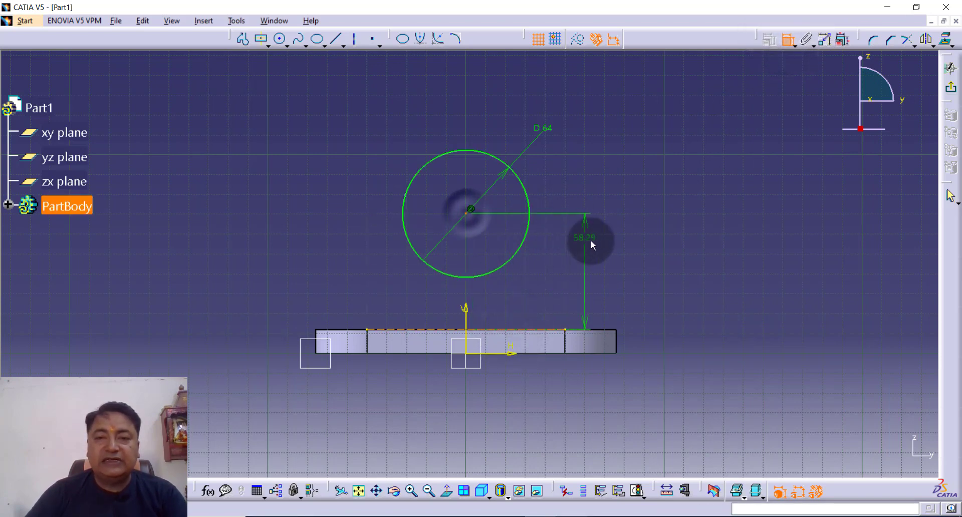
click(589, 241)
double_click(588, 239)
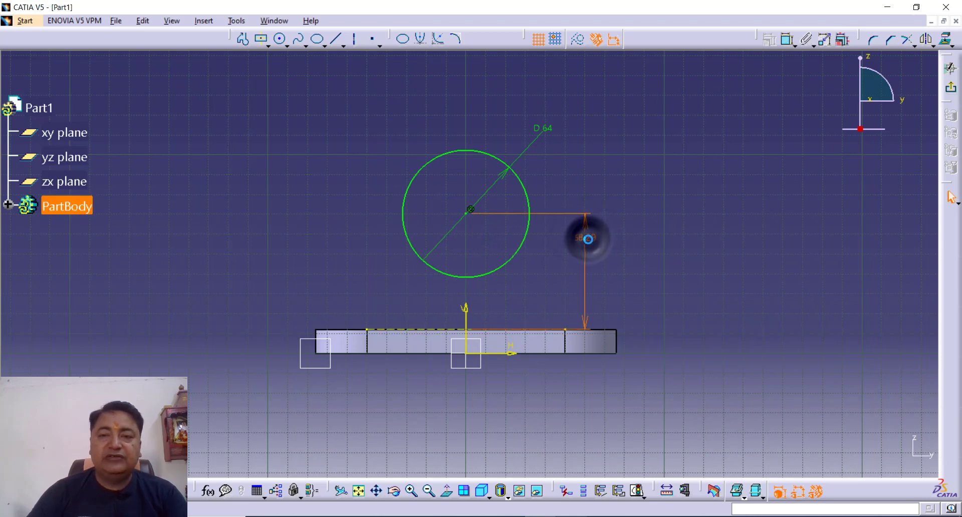
text(110)
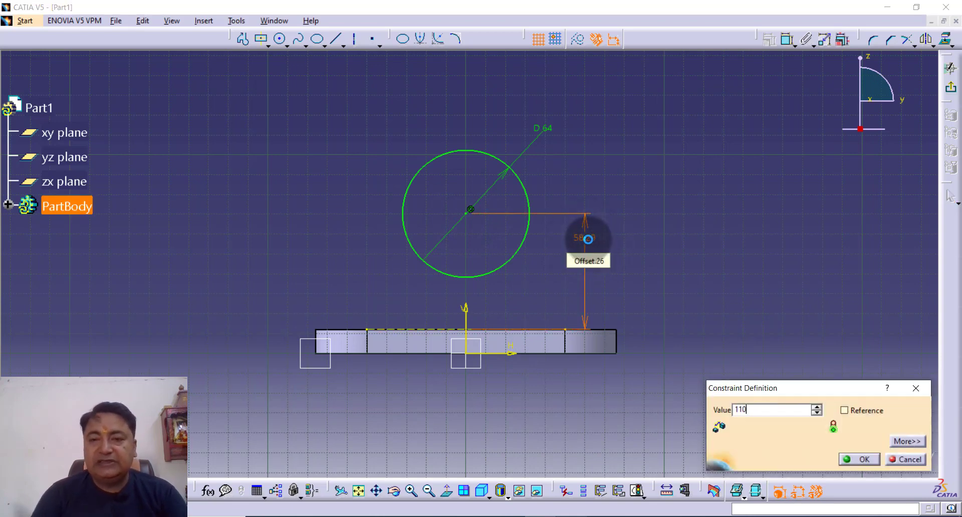
key(Return)
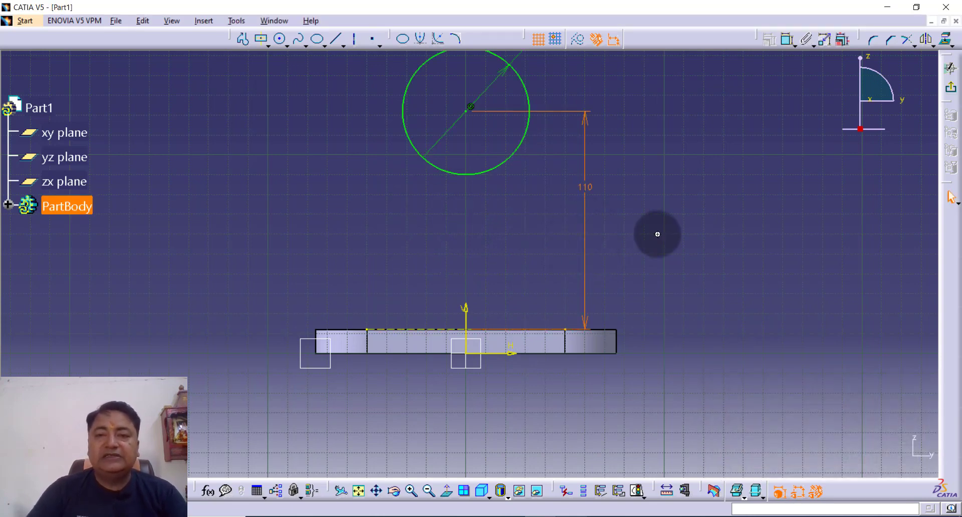
middle_drag(657, 234, 655, 268)
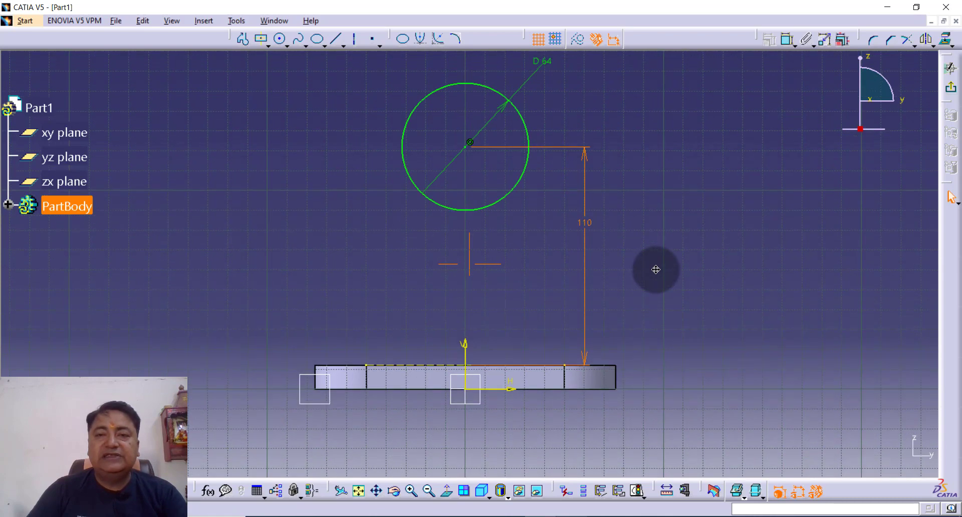
Draw a vertical line from the circle's leftmost point down to the projected plate edge.
click(242, 40)
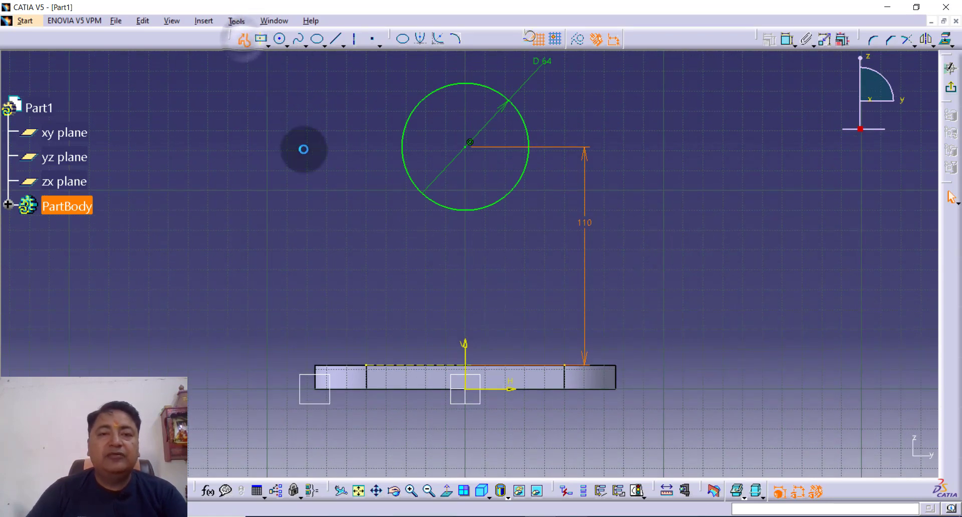
click(402, 147)
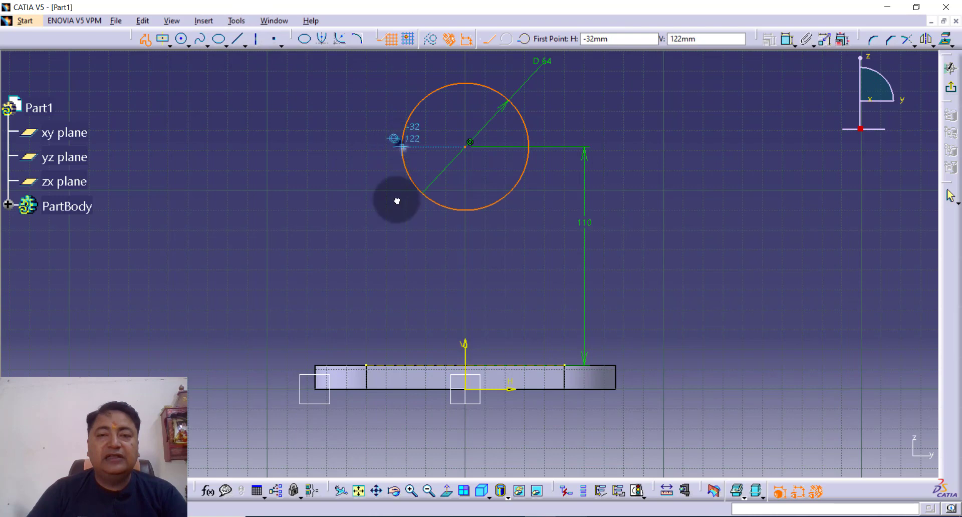
click(403, 365)
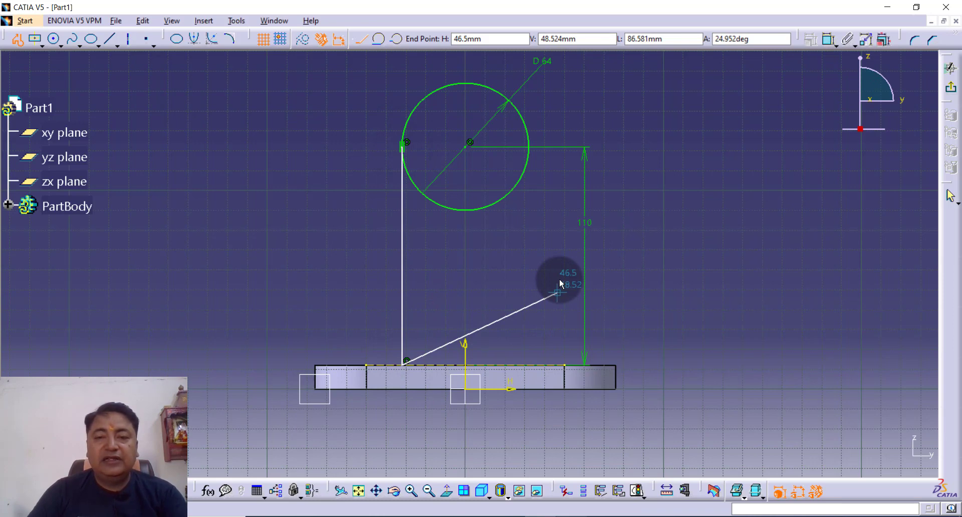
key(Escape)
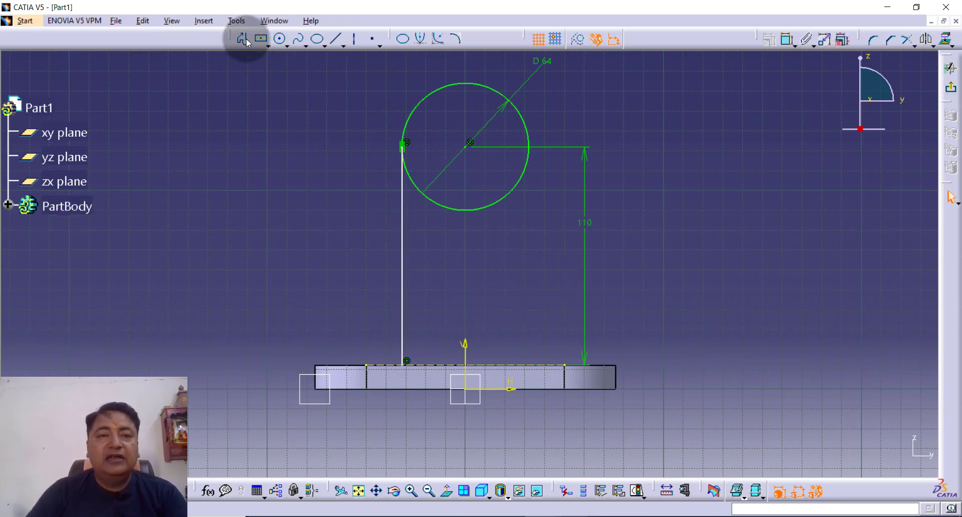
Draw a vertical line from the circle's rightmost point to the projected edge, continuing horizontally to the first line's lower end.
click(244, 40)
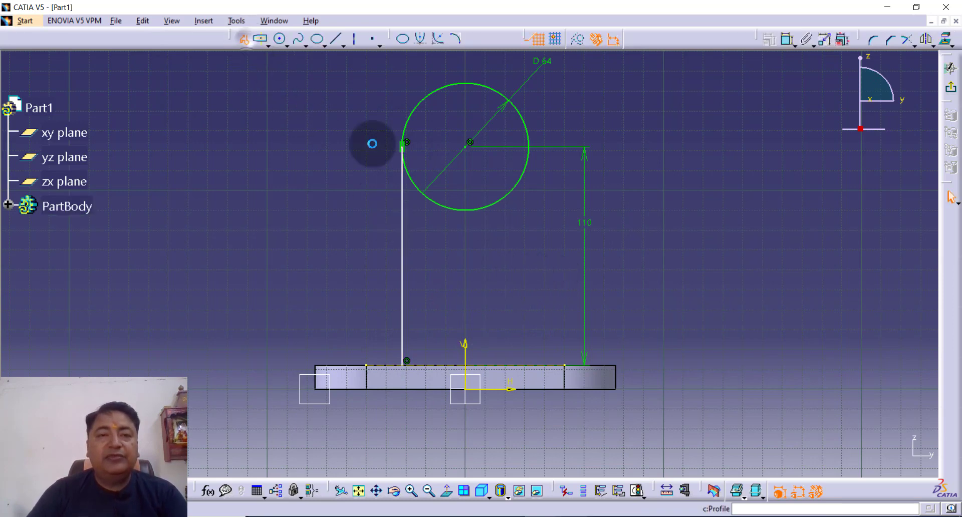
click(529, 147)
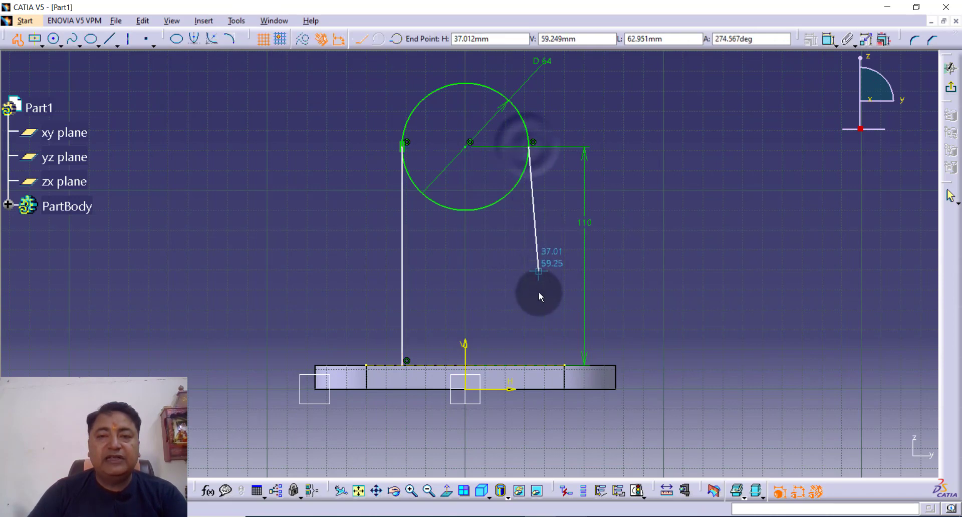
click(530, 363)
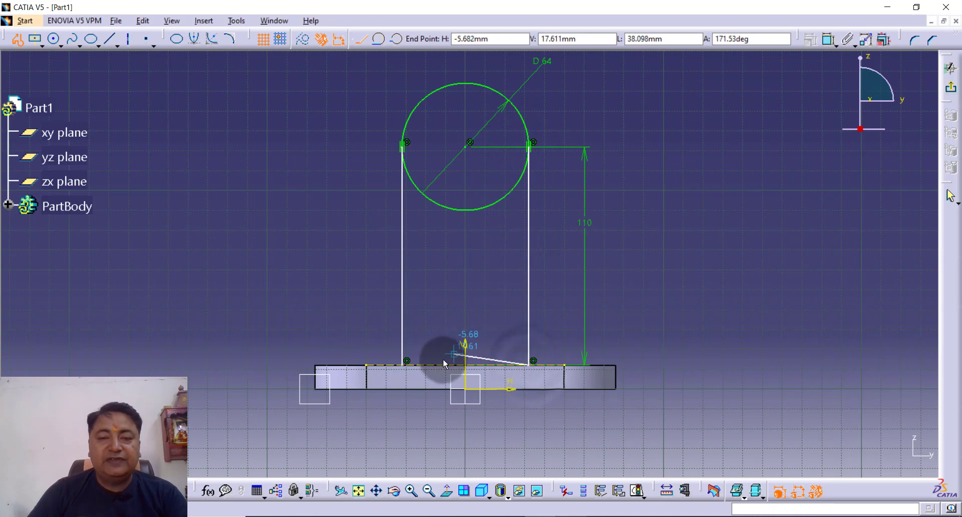
click(405, 367)
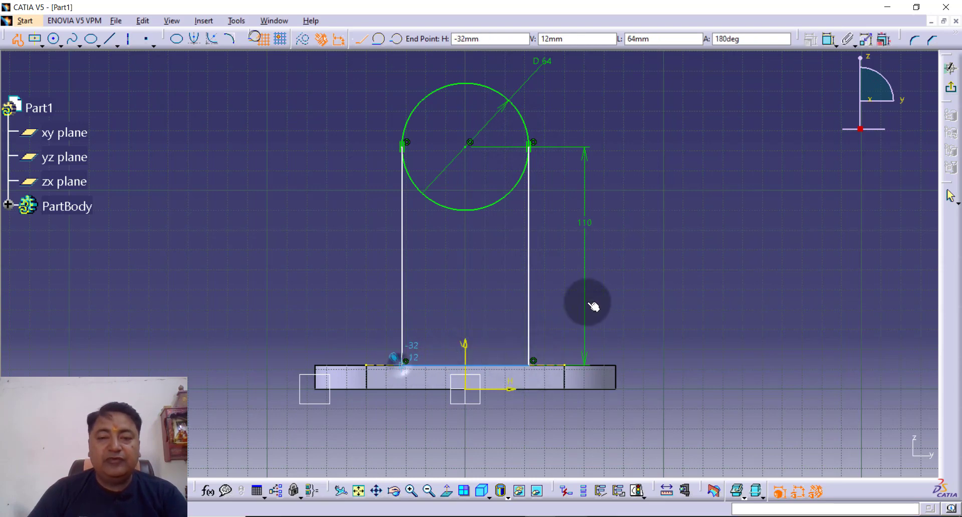
key(Escape)
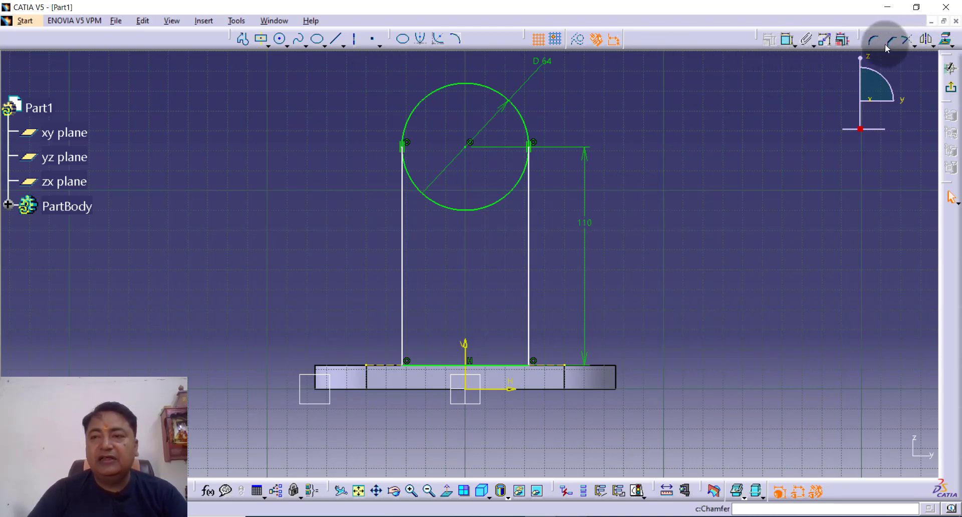
Quick Trim the lower half of the 64 mm circle between the two vertical lines.
click(913, 45)
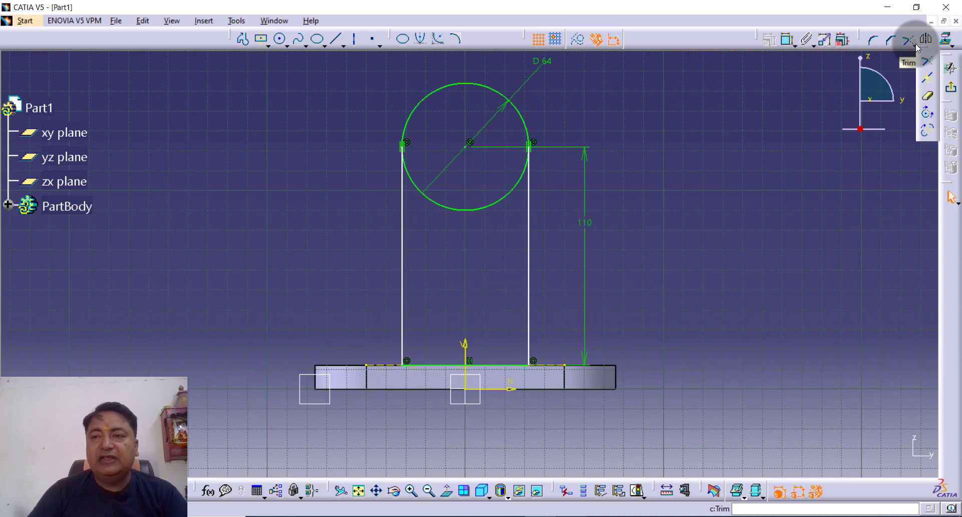
click(929, 99)
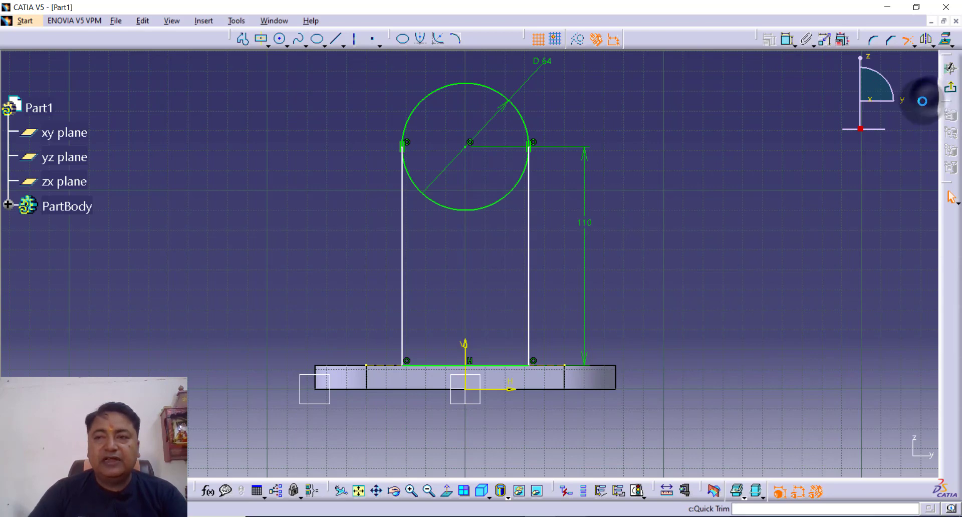
click(457, 209)
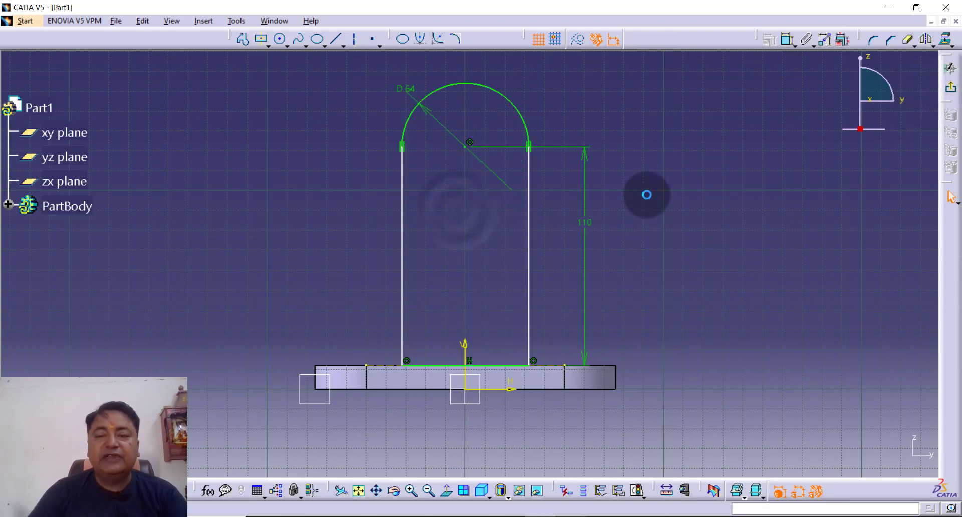
Draw a circle with a 13 mm radius concentric with the rounded upper arc.
click(280, 39)
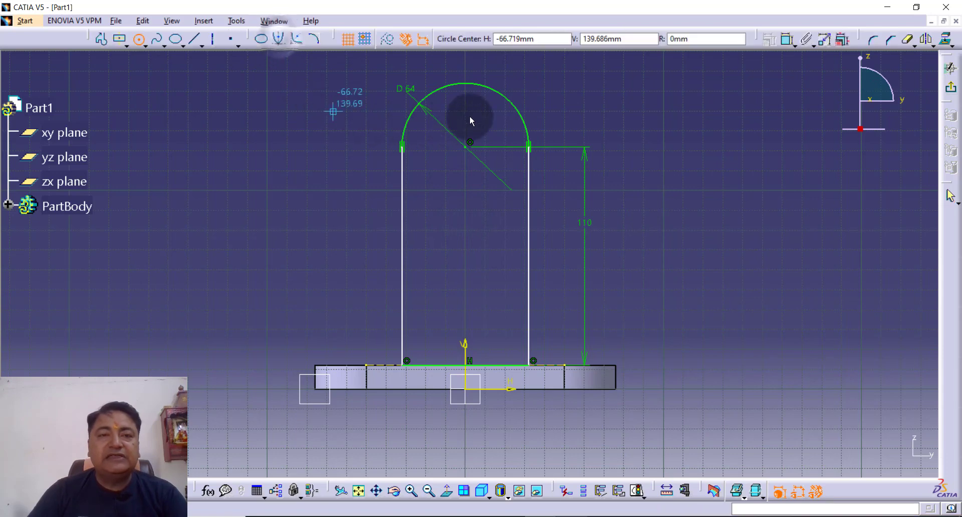
click(468, 148)
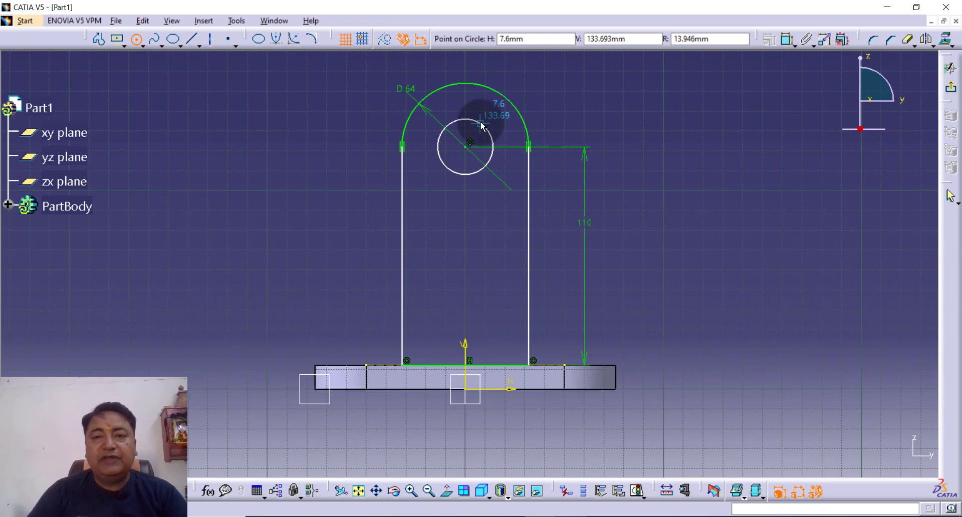
key(Tab)
key(Tab)
key(Tab)
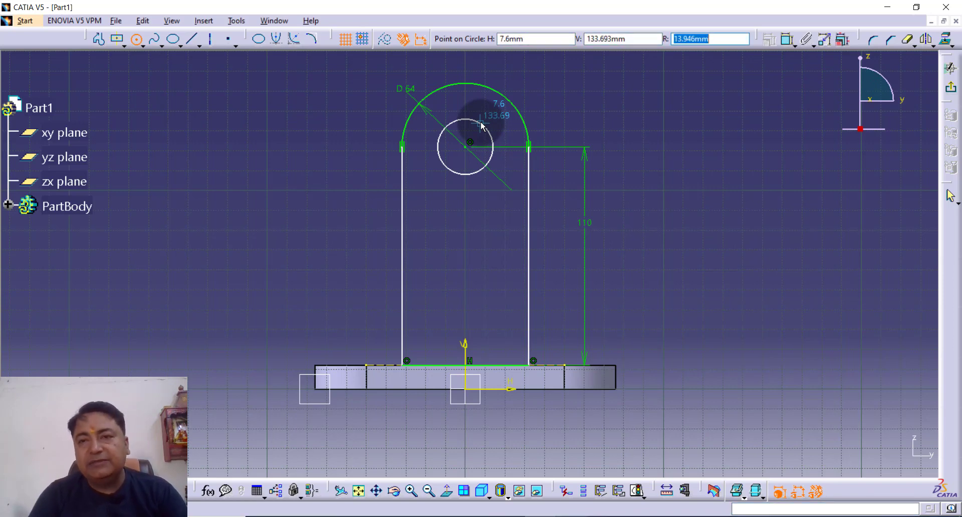
text(1)
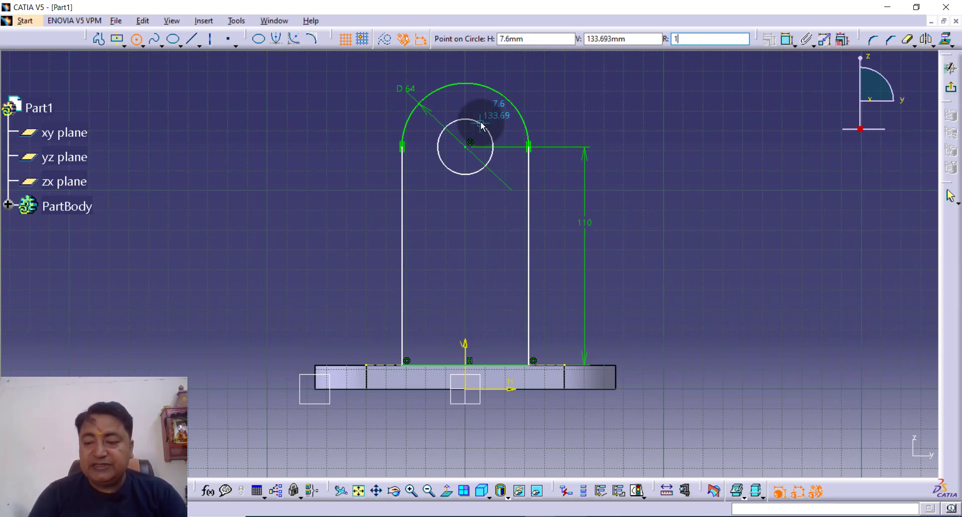
text(3)
key(Return)
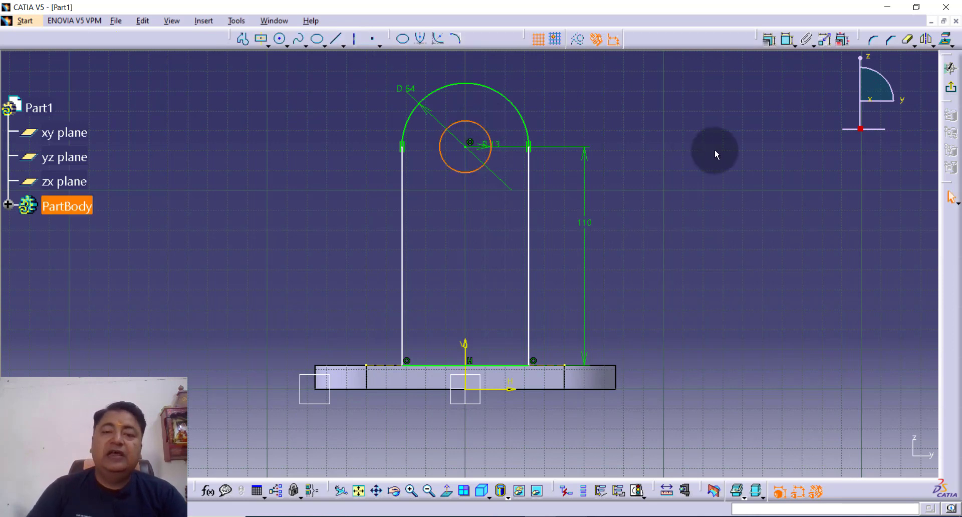
Exit the sketch and pad the round-topped profile with its hole, extruding toward the two plate holes.
click(950, 88)
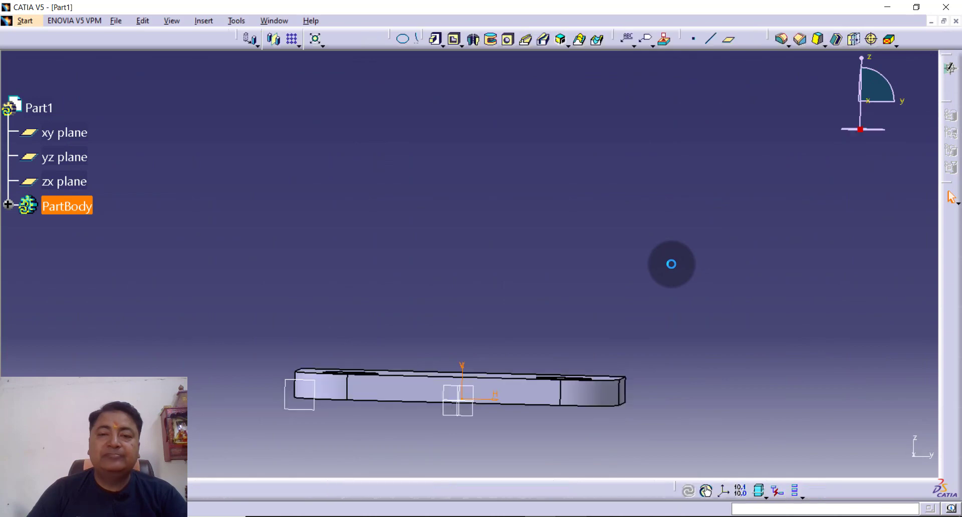
click(434, 39)
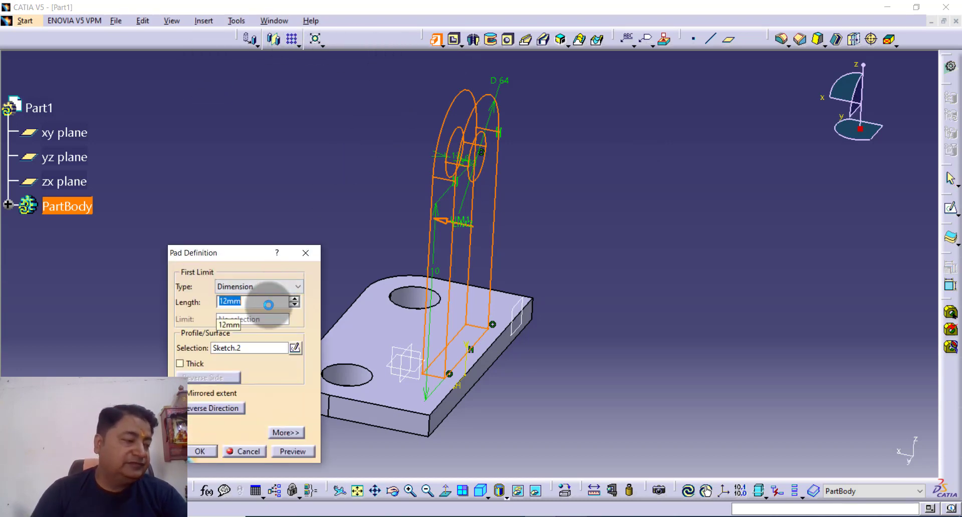
key(Return)
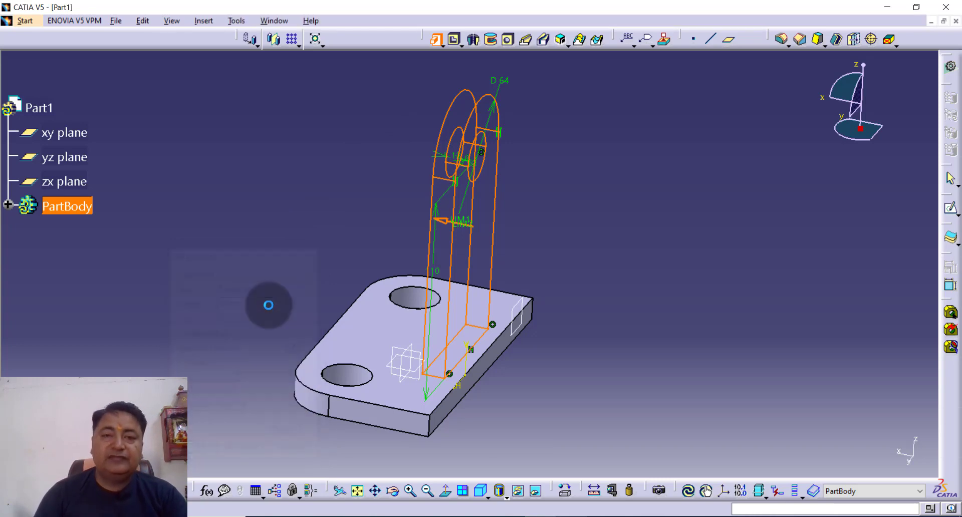
click(578, 288)
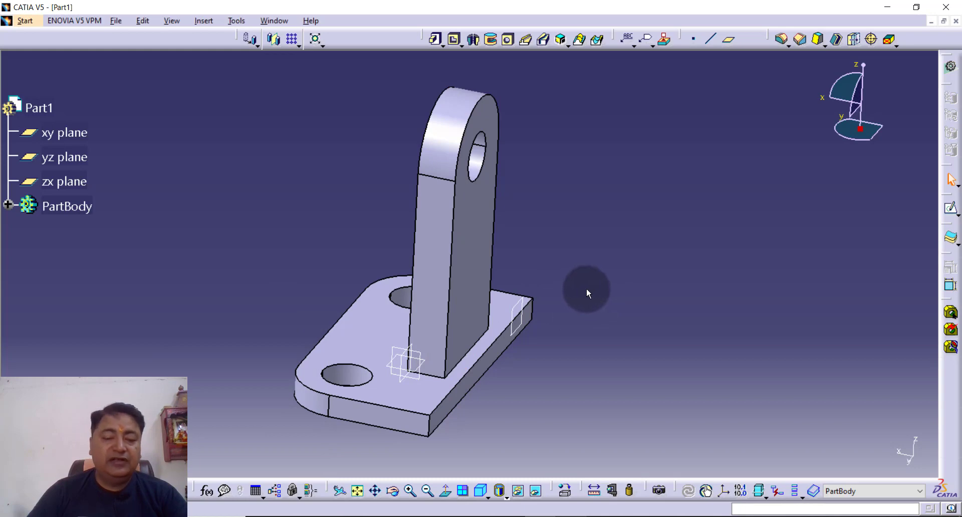
mouse_move(588, 293)
middle_down()
mouse_move(575, 293)
mouse_move(605, 274)
mouse_move(575, 281)
middle_up()
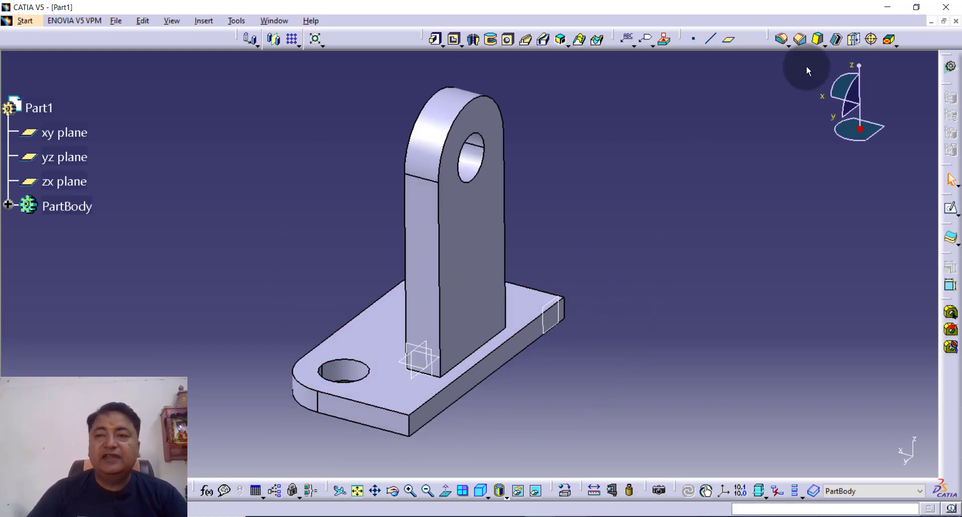
Fillet the two short bottom edges where the upright support's sides meet the plate with a 32 mm radius.
click(782, 40)
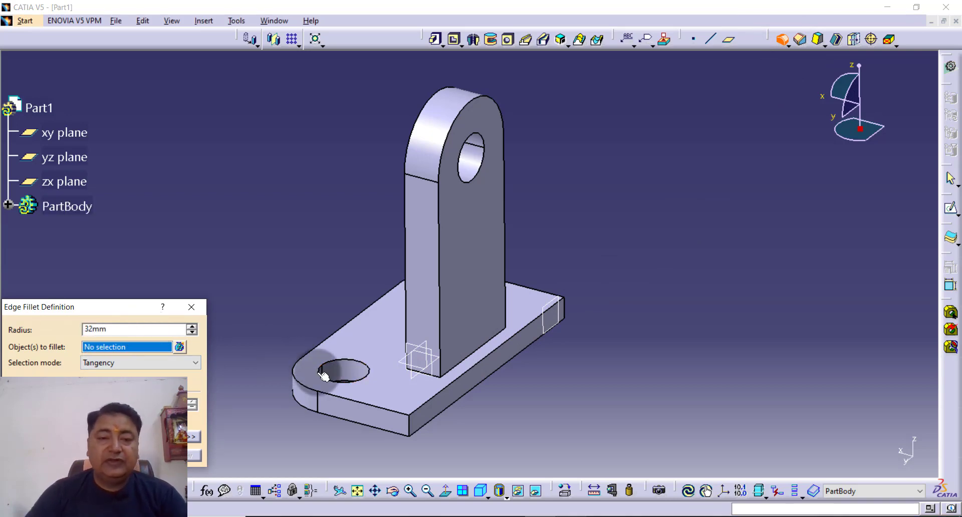
click(428, 373)
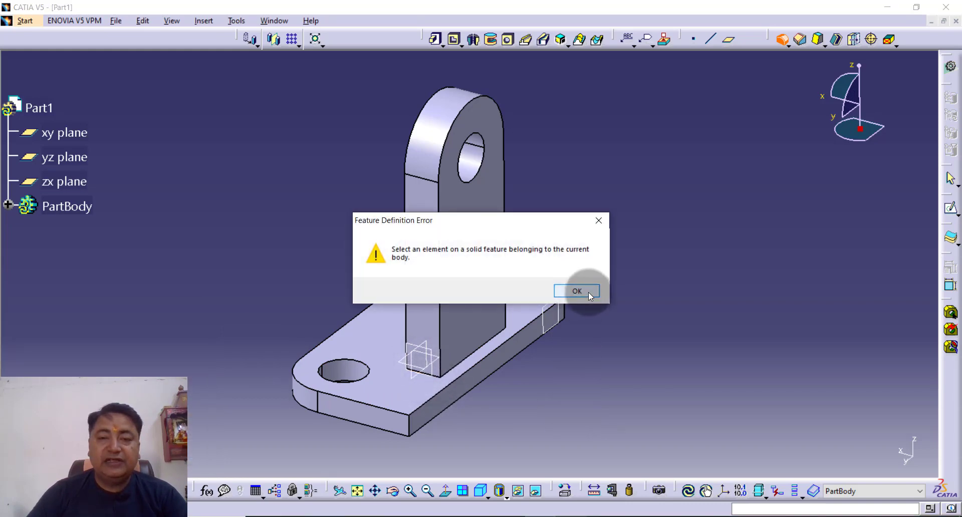
click(576, 291)
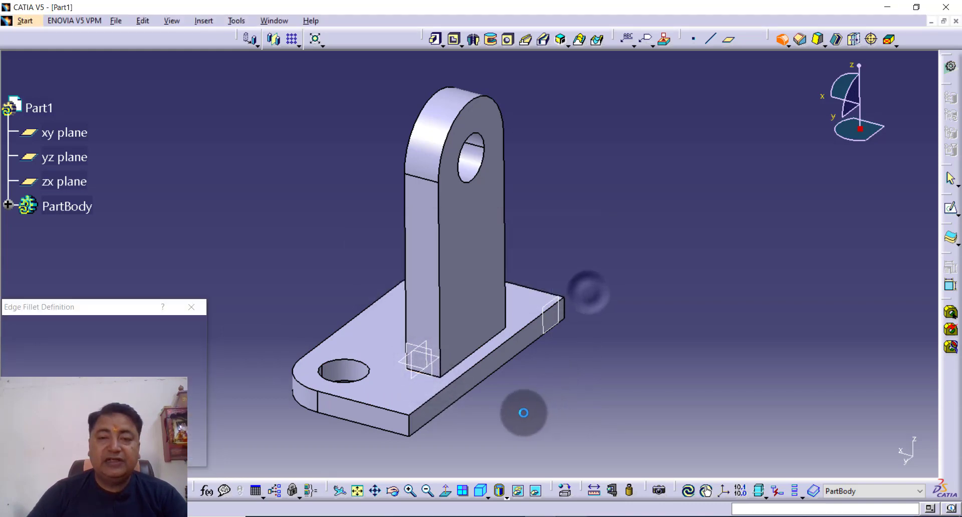
click(439, 376)
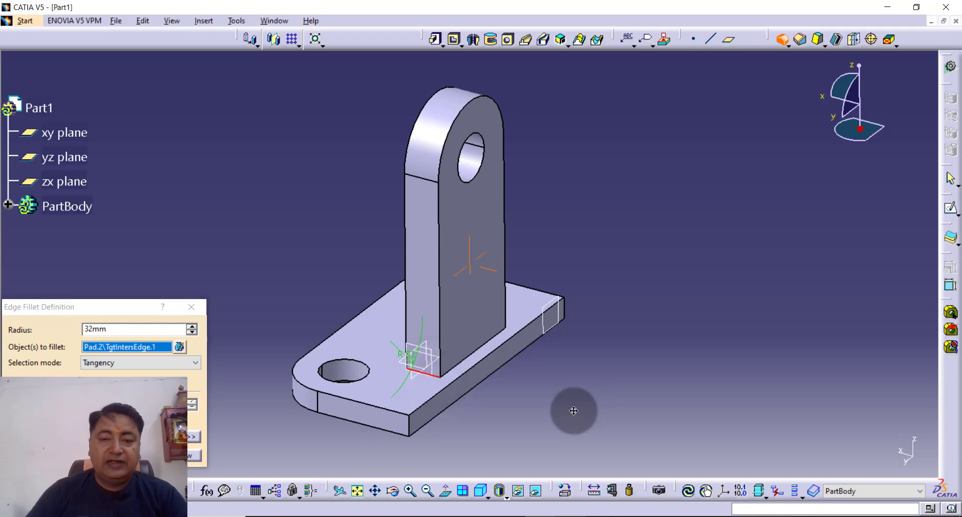
middle_drag(573, 411, 322, 440)
middle_drag(537, 403, 434, 340)
click(531, 358)
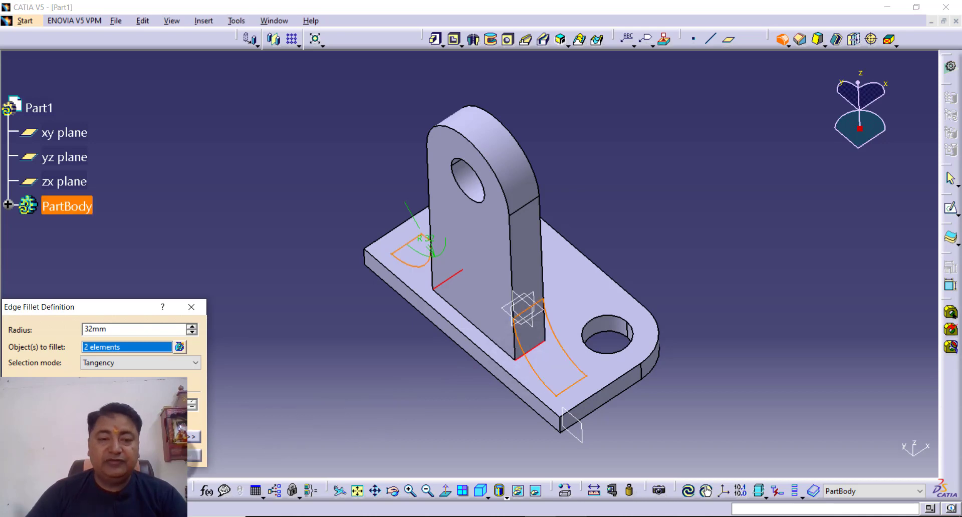
click(195, 455)
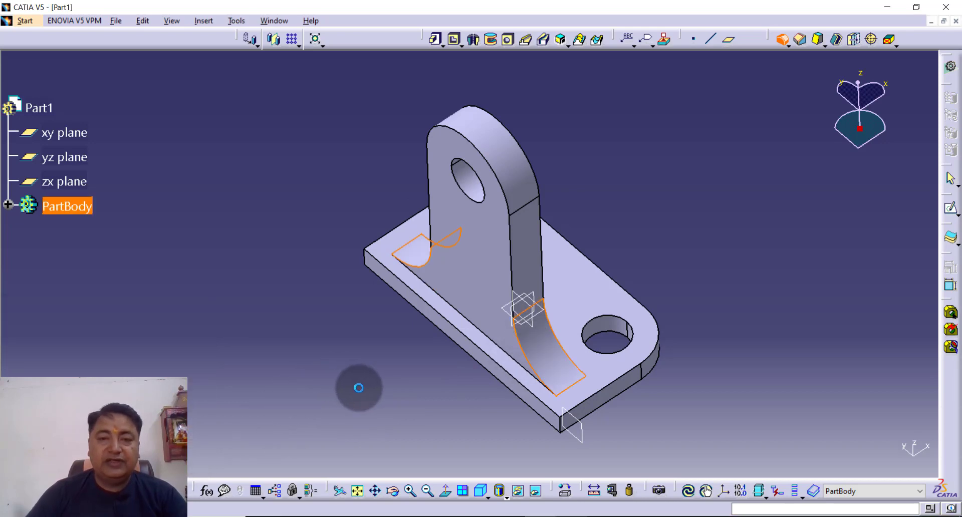
Start a sketch on the zx plane and project the upright's inner edge and the plate's far end edge as construction lines.
middle_drag(380, 397, 714, 314)
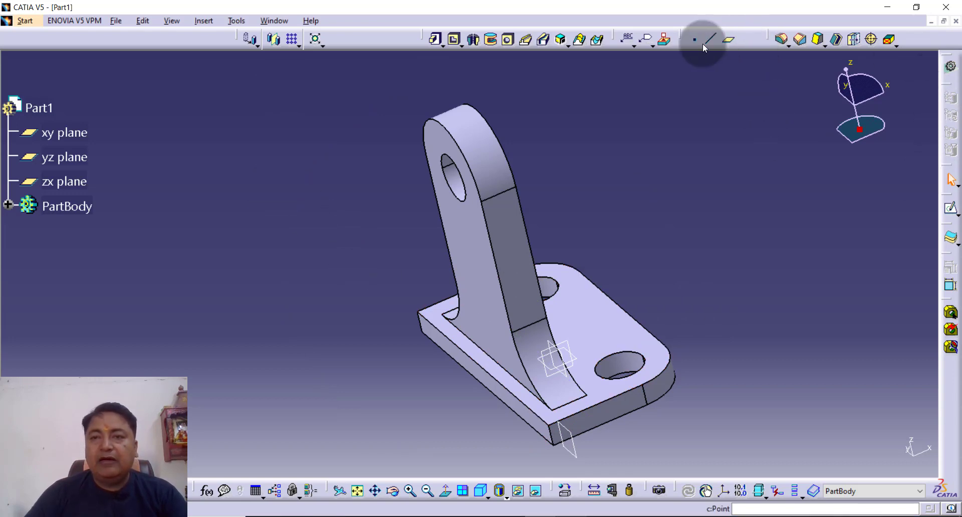
middle_drag(677, 168, 592, 199)
click(951, 208)
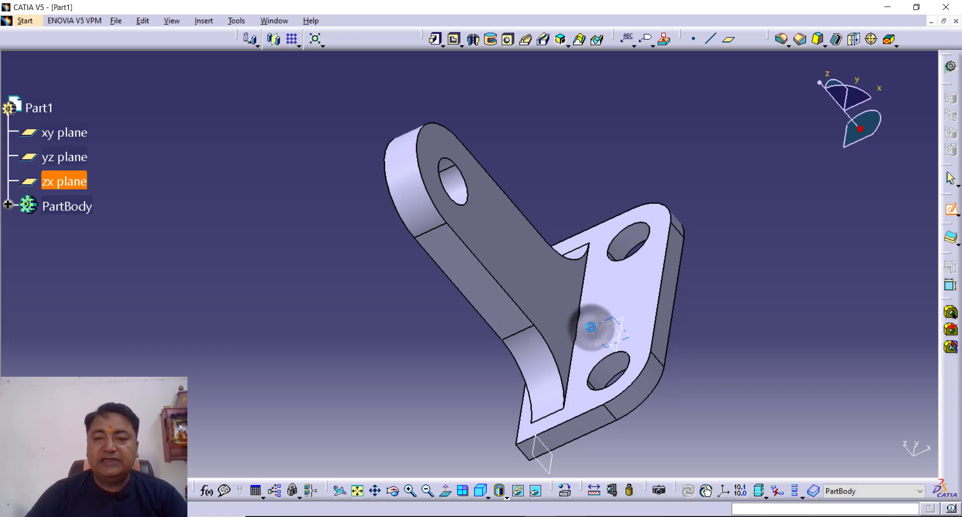
click(590, 327)
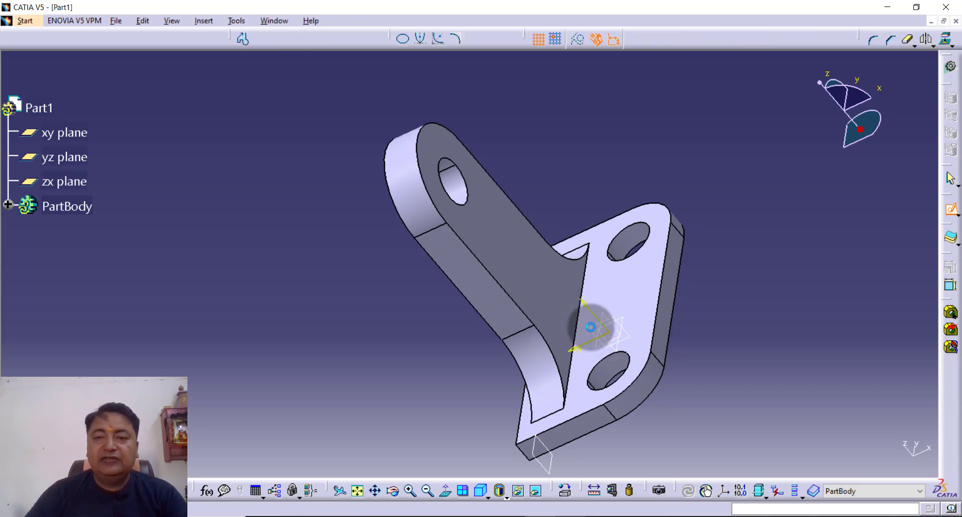
middle_drag(516, 284, 589, 287)
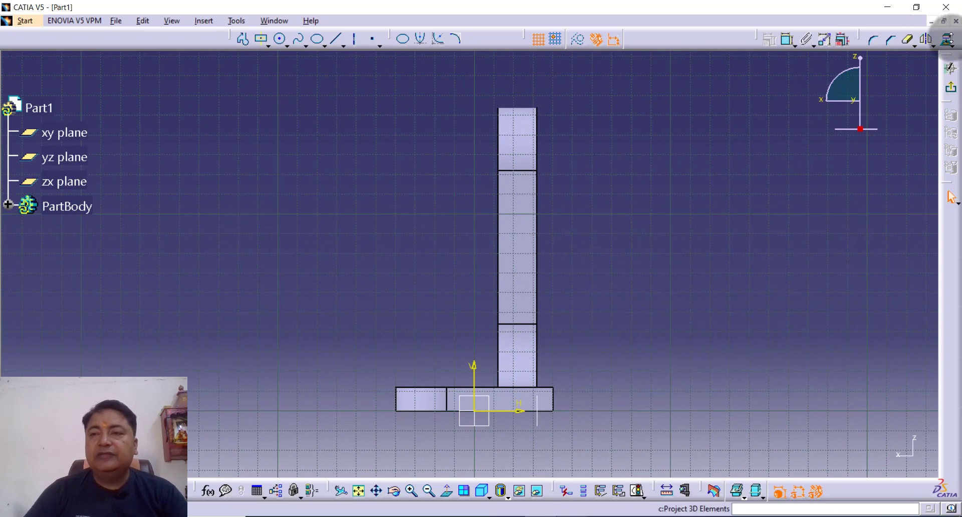
click(946, 39)
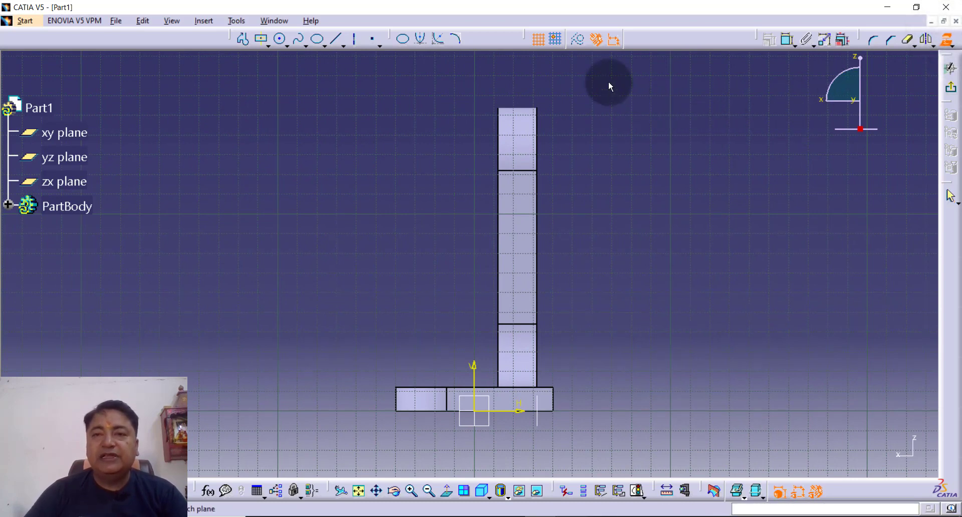
click(578, 38)
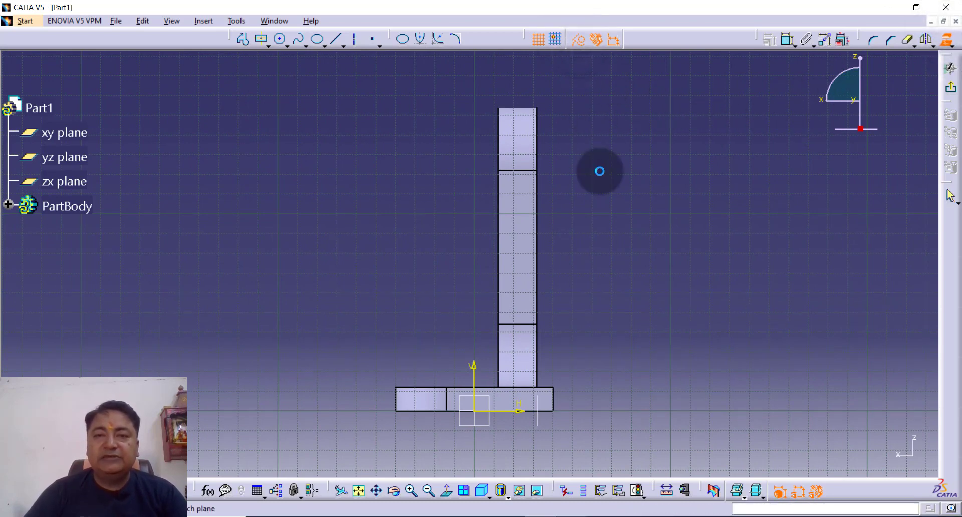
click(501, 296)
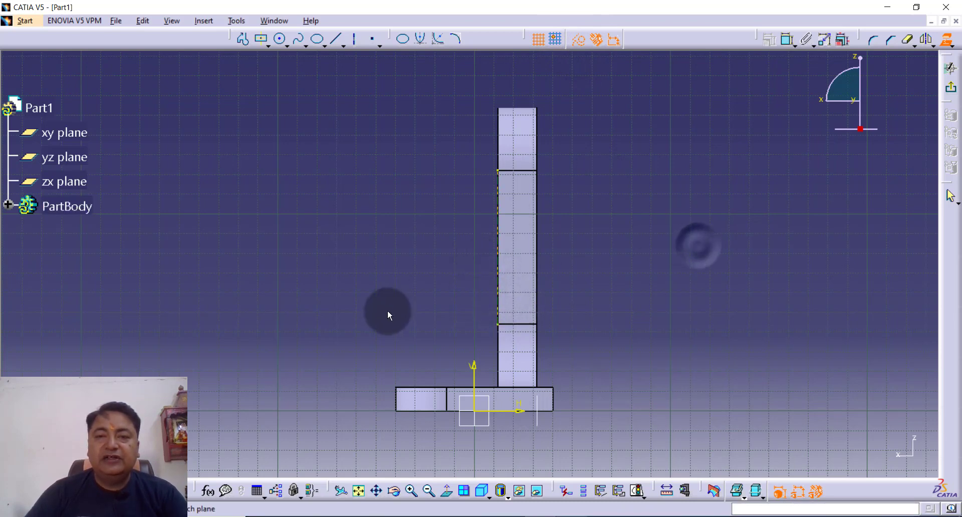
click(395, 399)
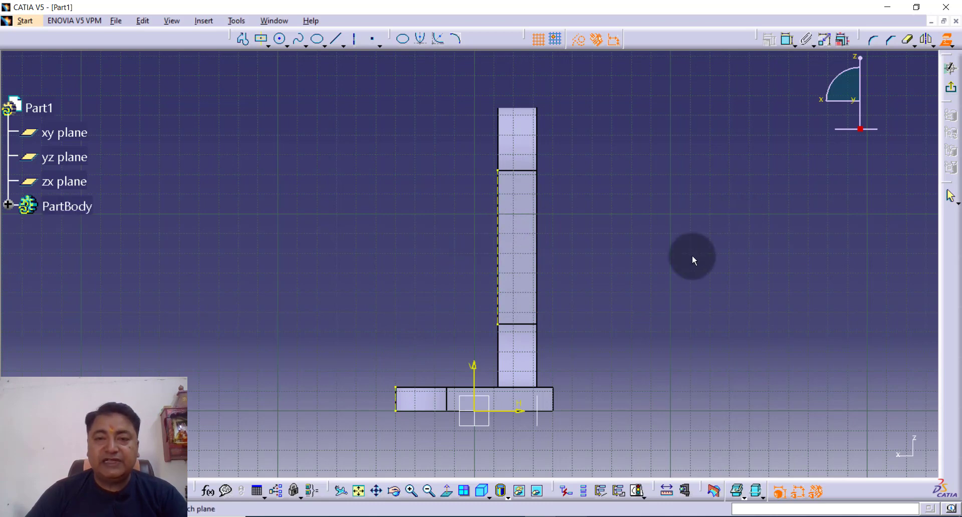
Draw a single sloped solid line from the plate's upper outer corner to the projected edge of the upright.
click(244, 40)
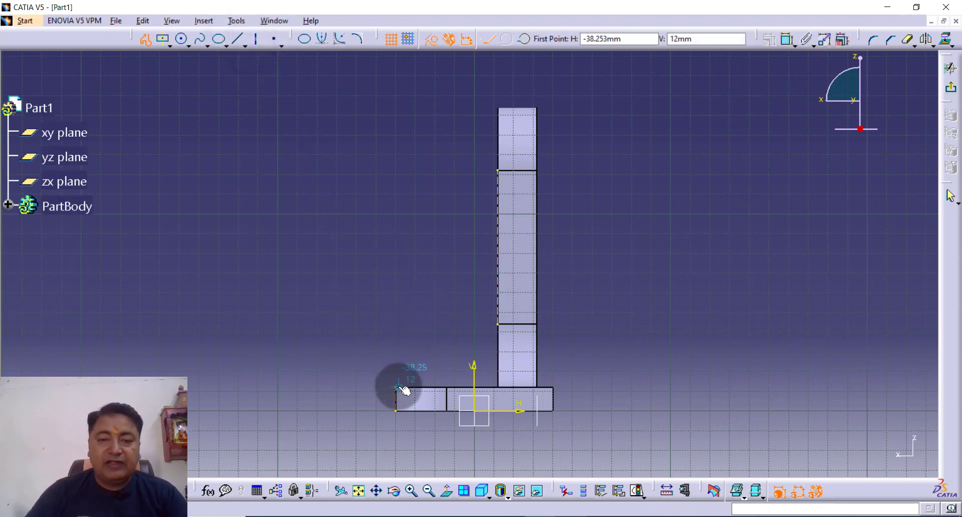
click(409, 492)
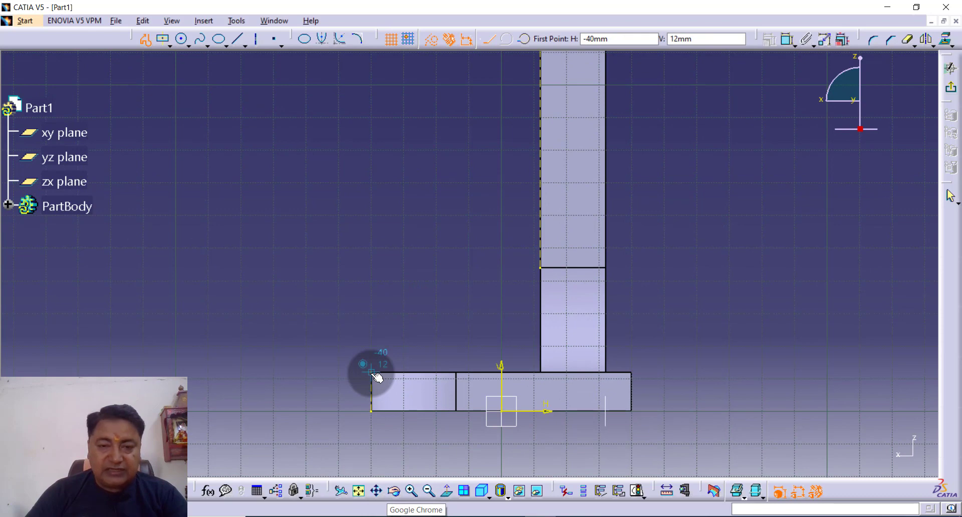
click(371, 373)
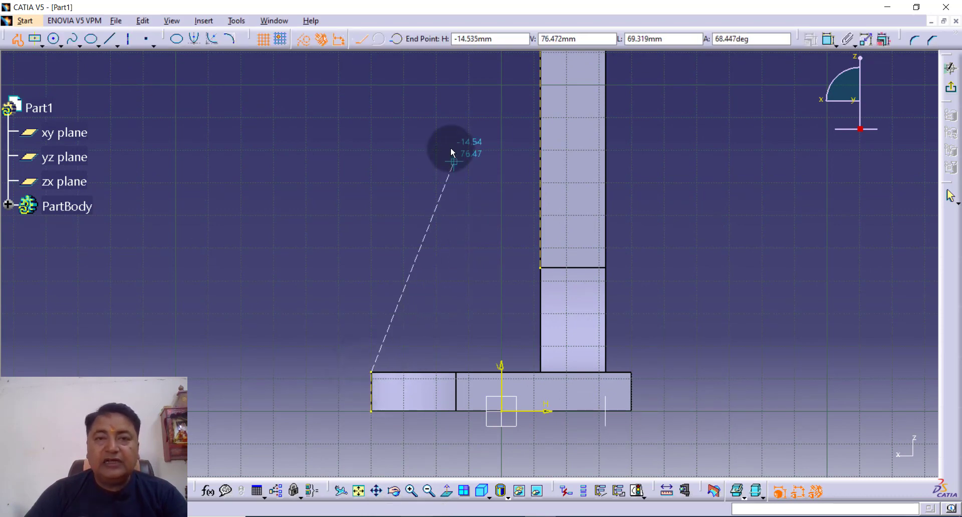
click(304, 41)
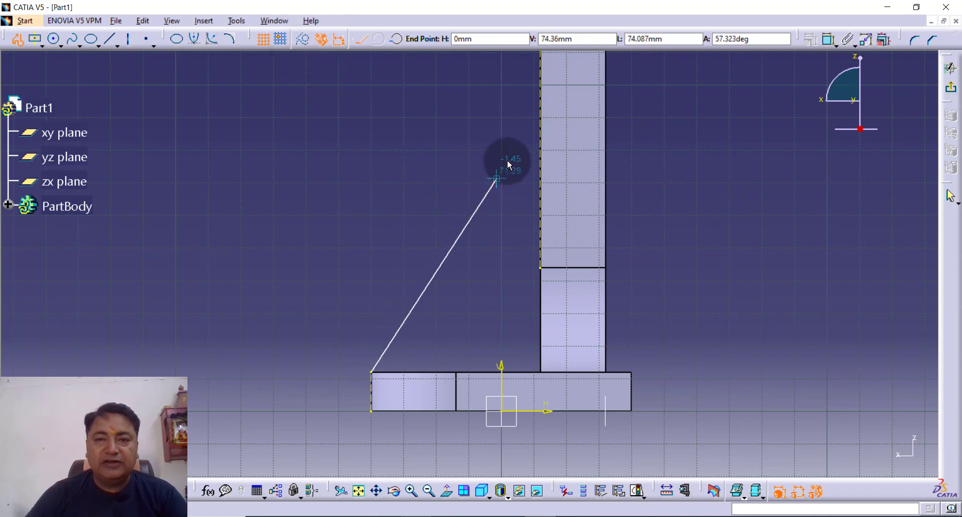
click(540, 124)
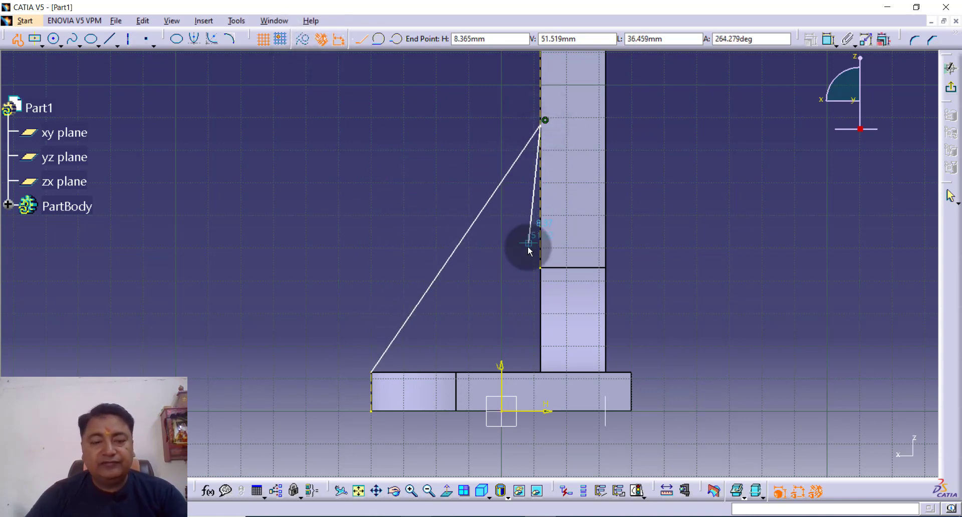
key(Escape)
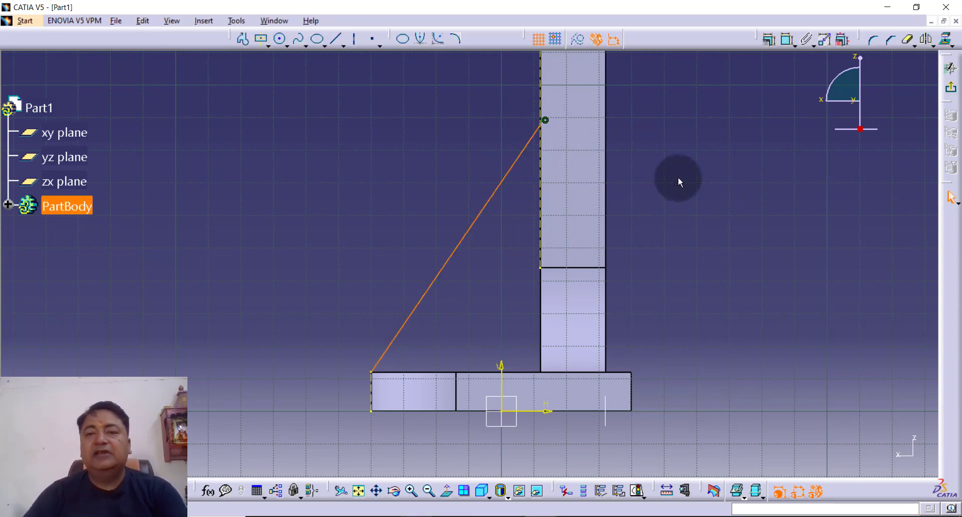
click(787, 39)
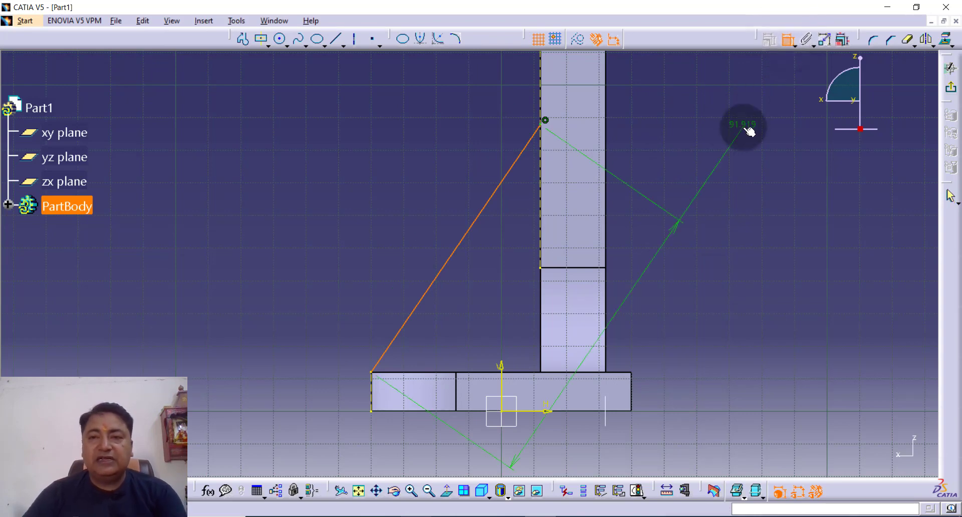
key(Escape)
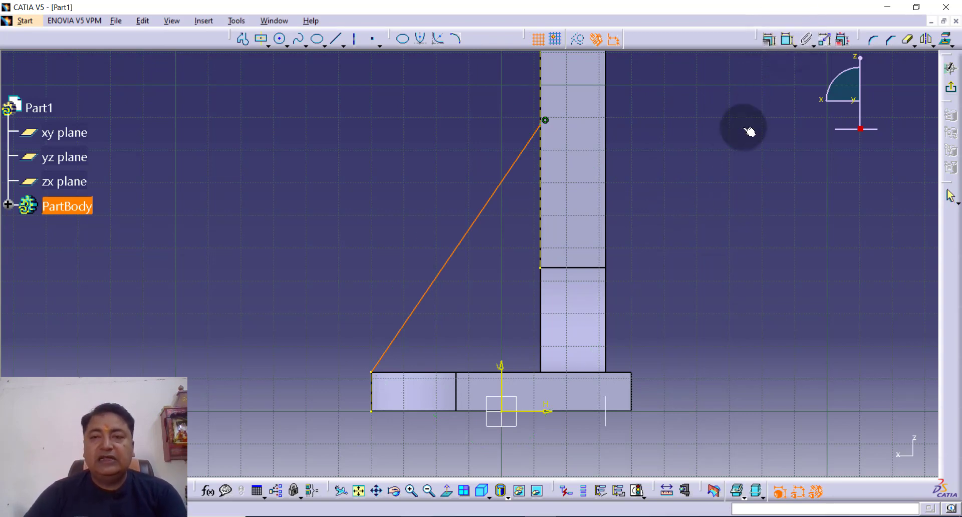
key(Escape)
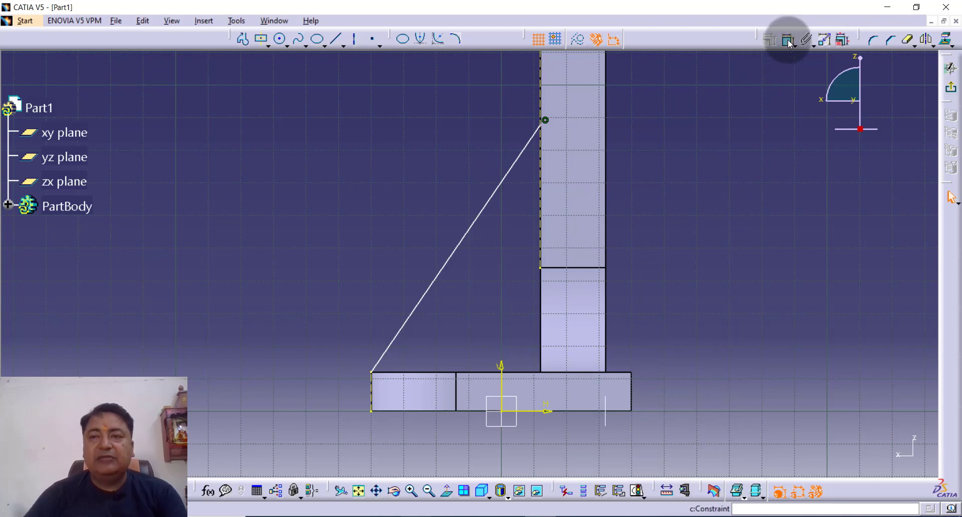
Dimension the height of the sloped line's upper end above the plate's top face and set it to 82 mm.
click(543, 123)
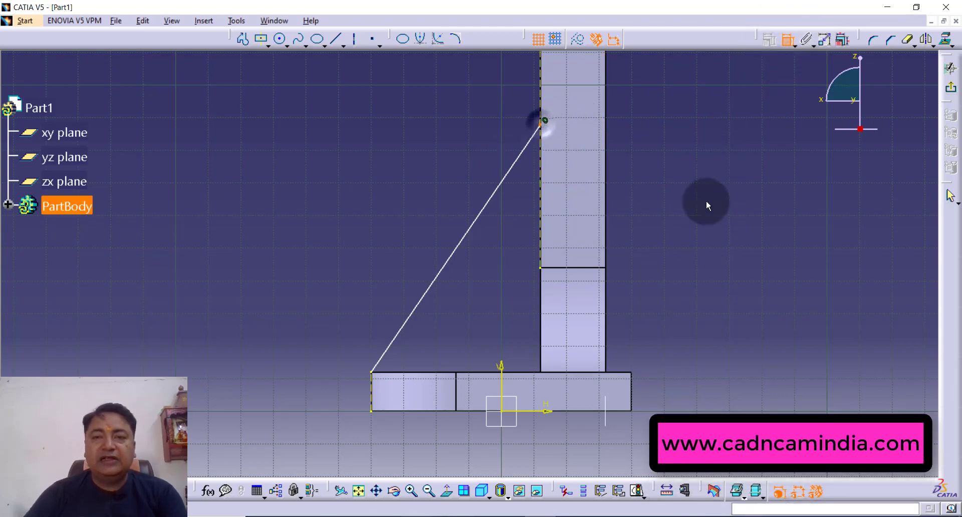
click(562, 375)
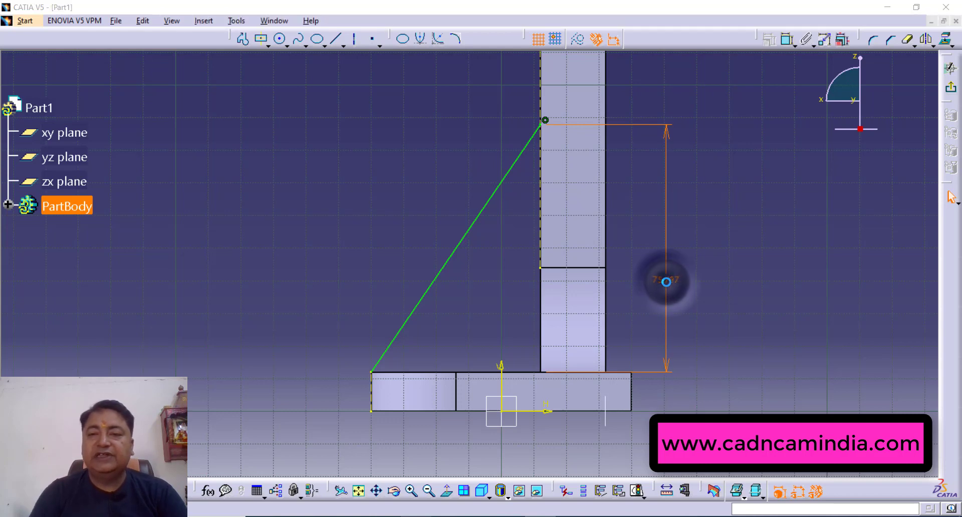
double_click(666, 282)
text(82)
key(Return)
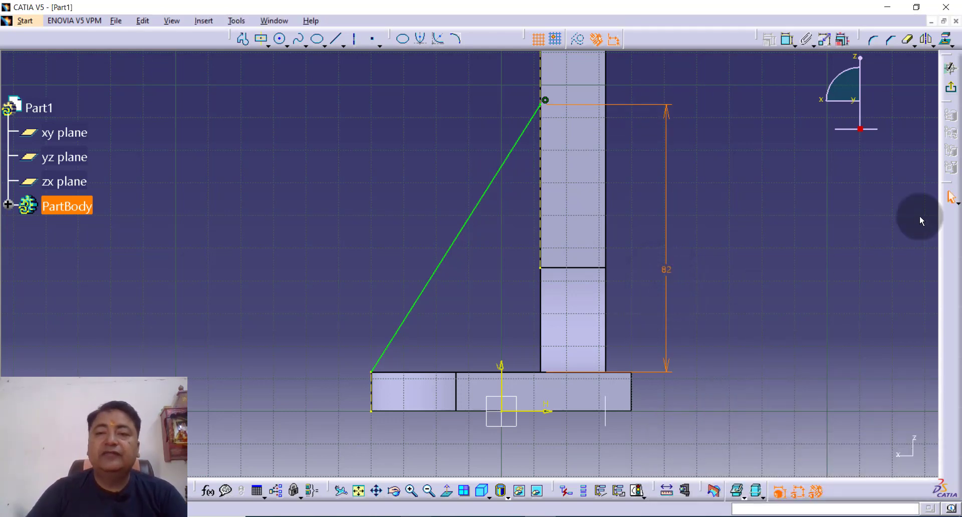
Exit the sketch and create a stiffener from the sloped line, 20 mm thick, From Side with Neutral Fiber.
click(950, 89)
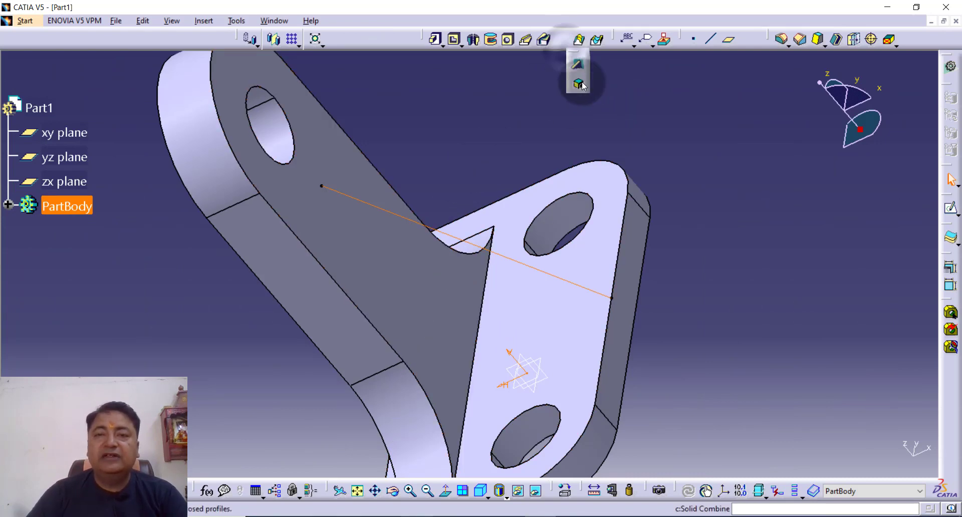
click(578, 67)
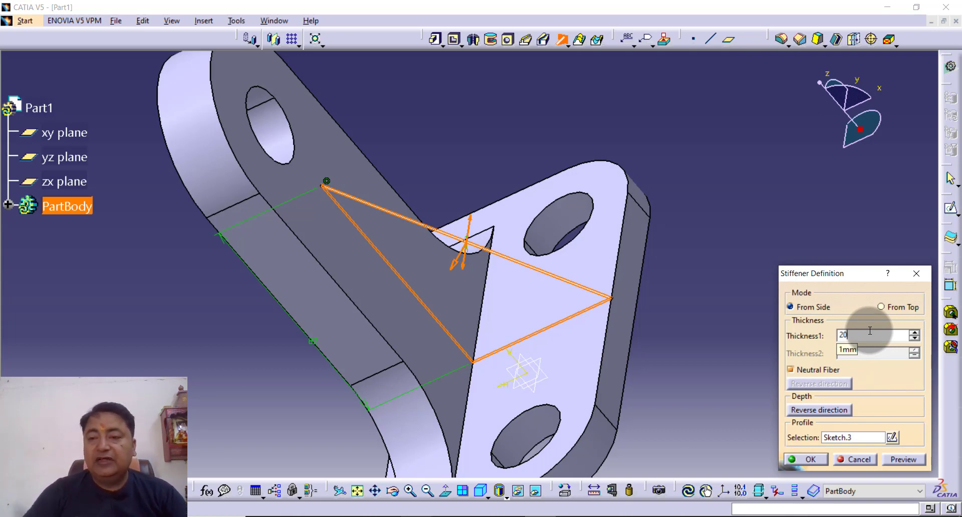
click(808, 364)
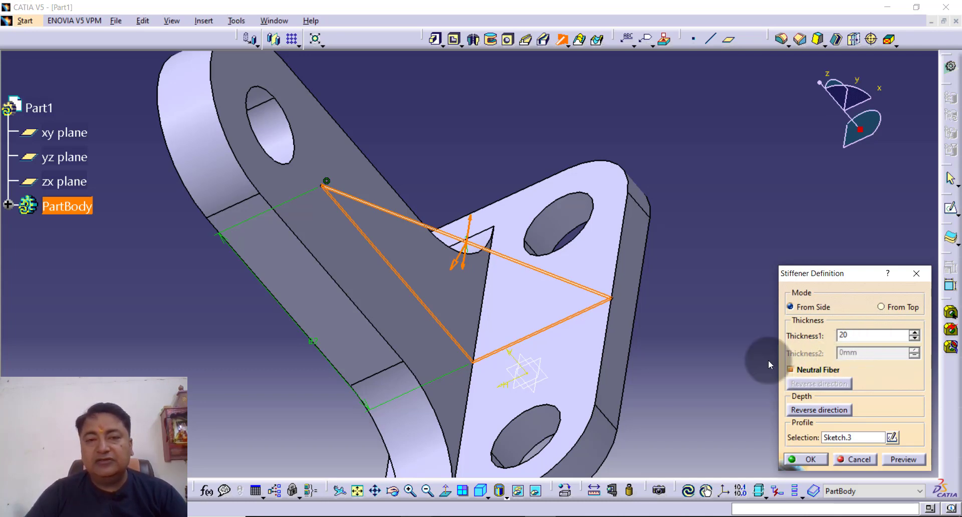
middle_drag(693, 221, 629, 247)
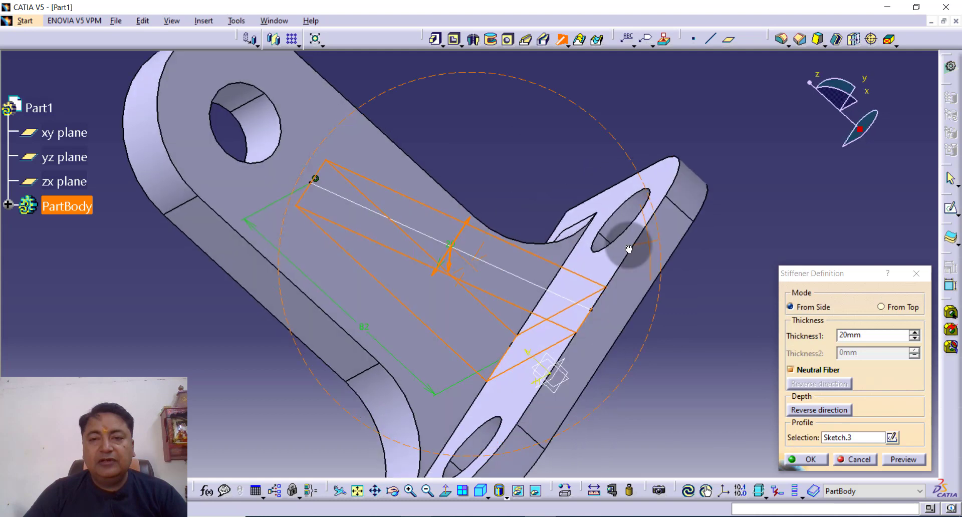
middle_drag(556, 187, 569, 170)
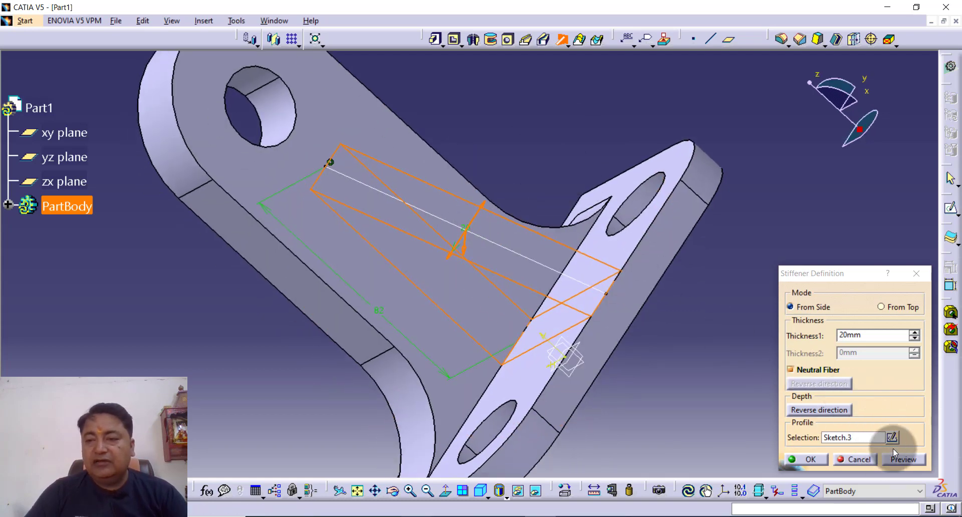
click(806, 459)
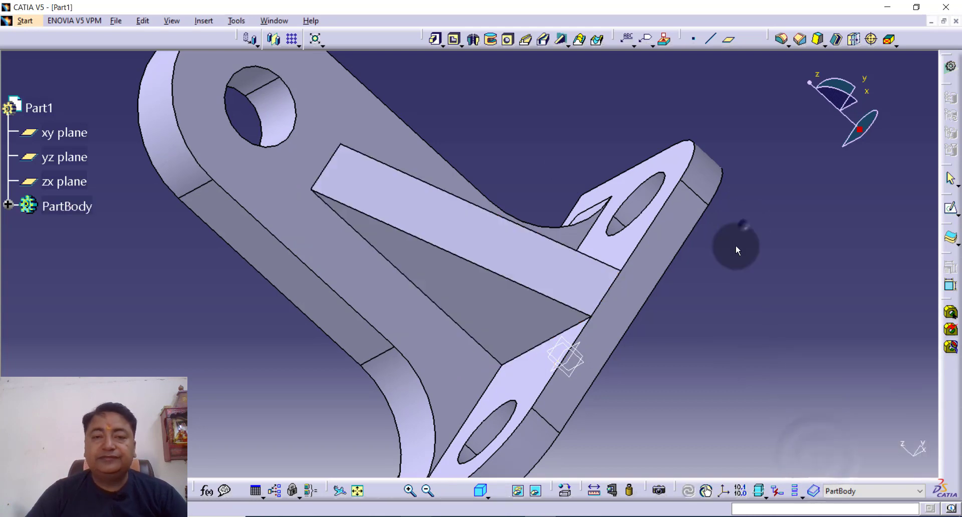
click(397, 314)
middle_drag(398, 313, 671, 283)
click(688, 285)
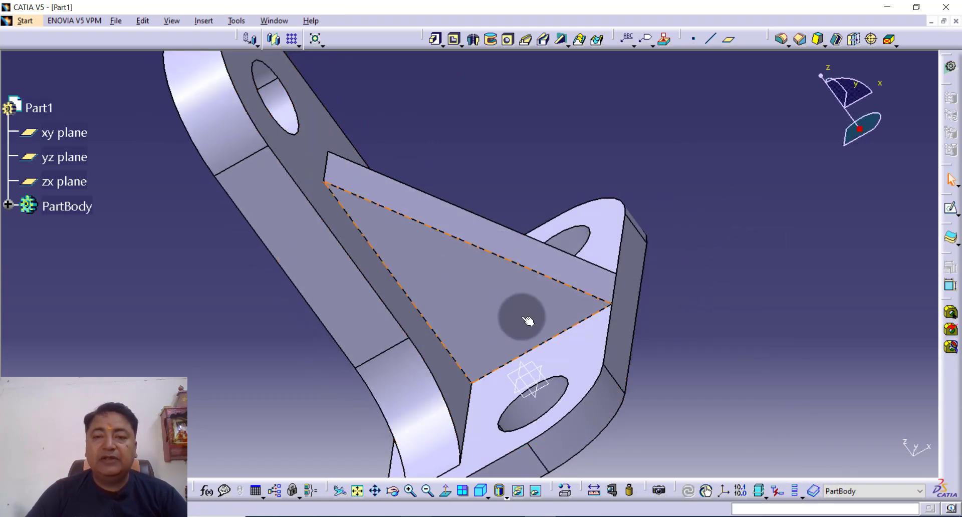
click(516, 326)
middle_drag(516, 327, 553, 321)
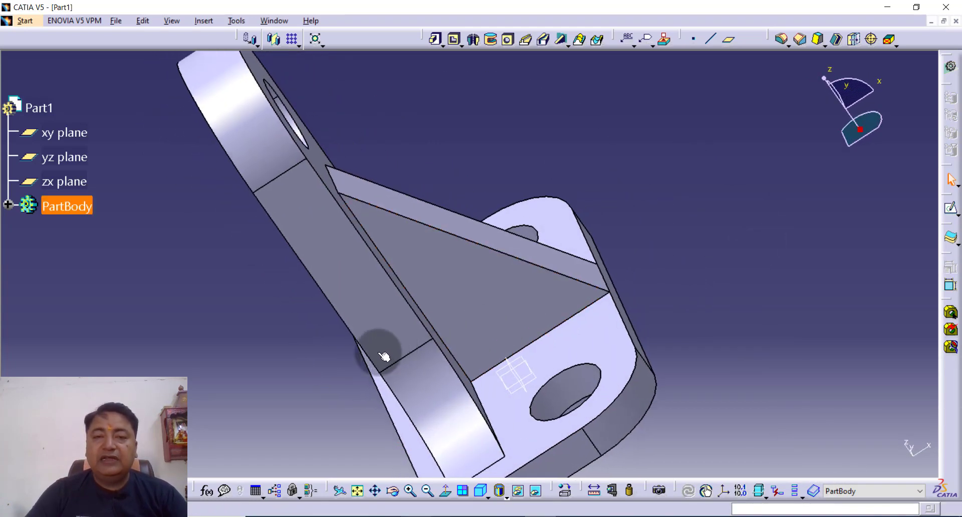
middle_drag(385, 356, 455, 288)
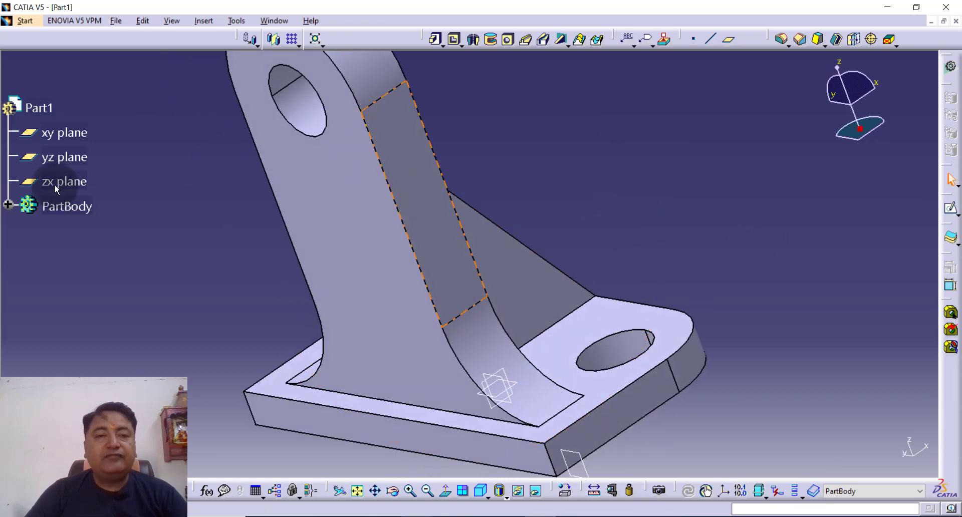
Chamfer the plate's long upper edge on the upright's outer side with an 8 mm length at 45 degrees.
click(801, 40)
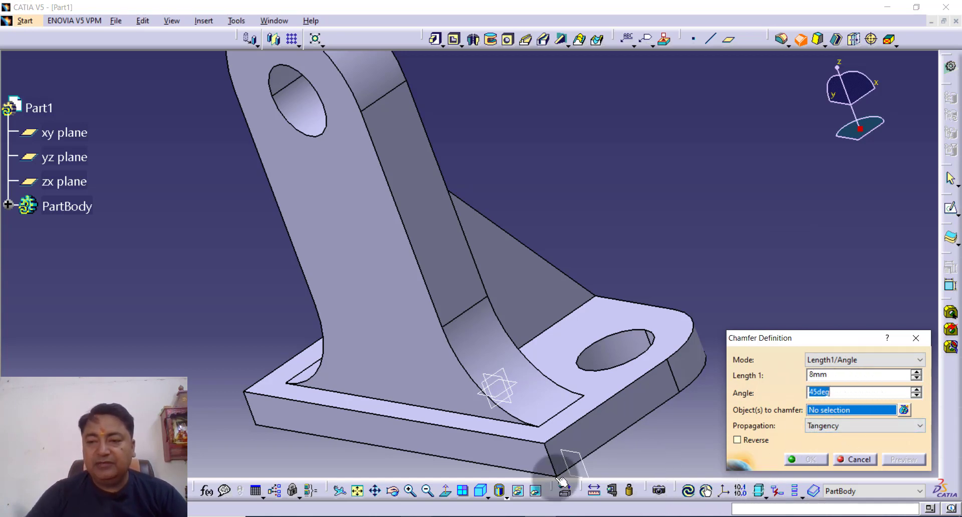
click(427, 422)
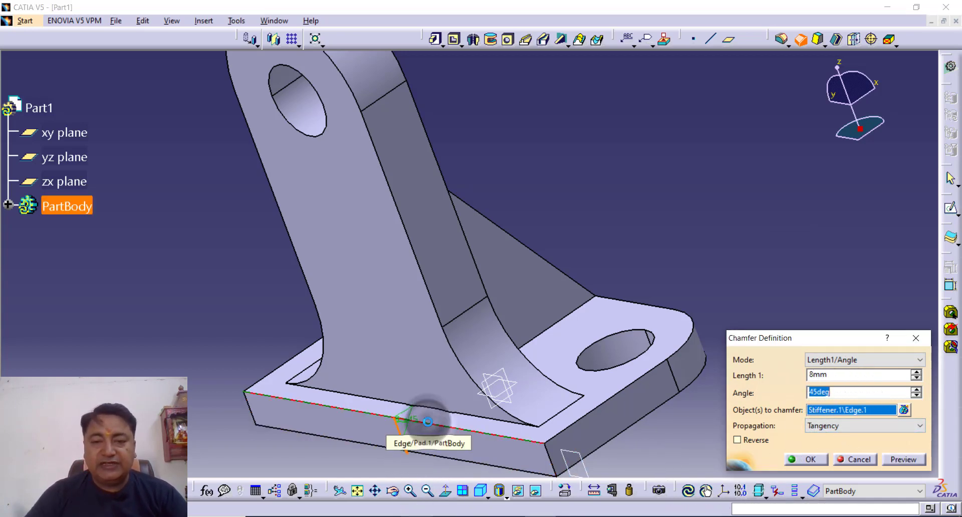
click(887, 460)
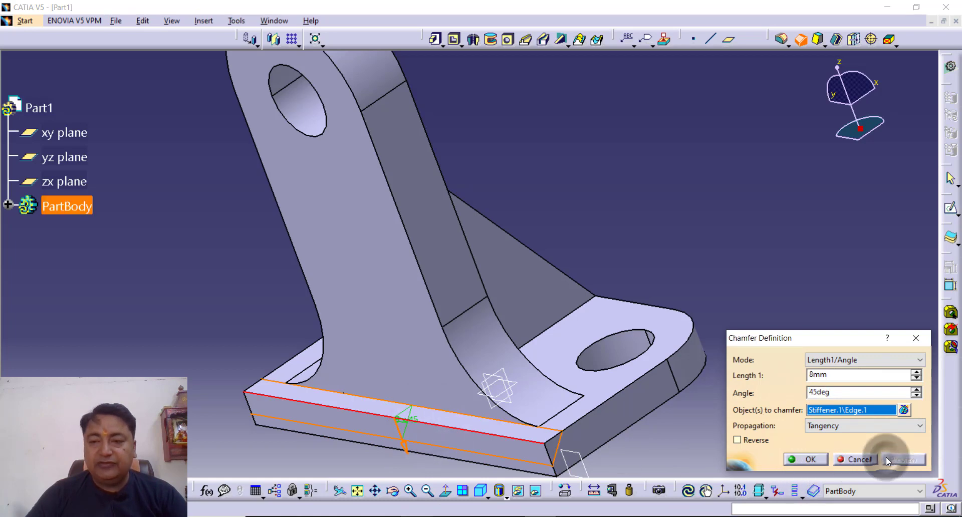
click(810, 459)
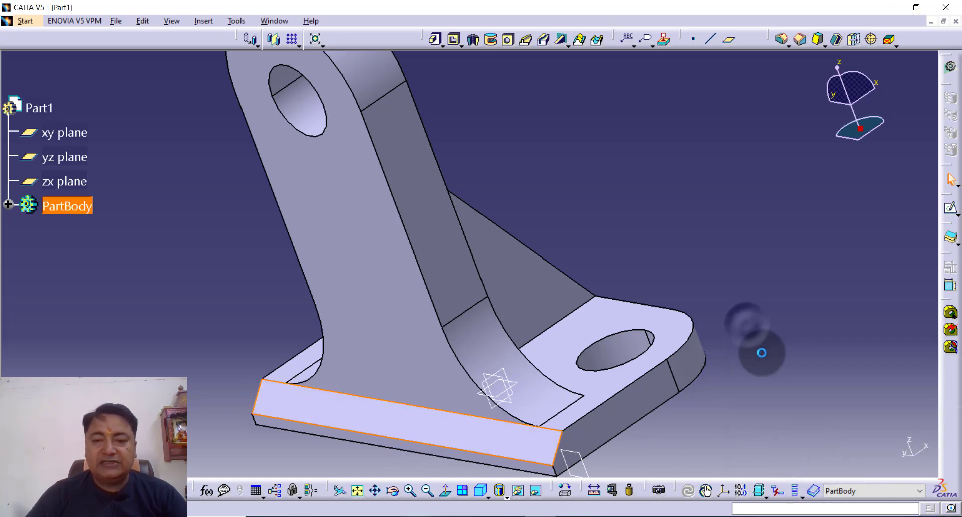
click(759, 356)
Save the finished bracket to the Desktop as a CATPart named SUPPORT1.
middle_drag(760, 358, 543, 310)
middle_drag(441, 357, 426, 385)
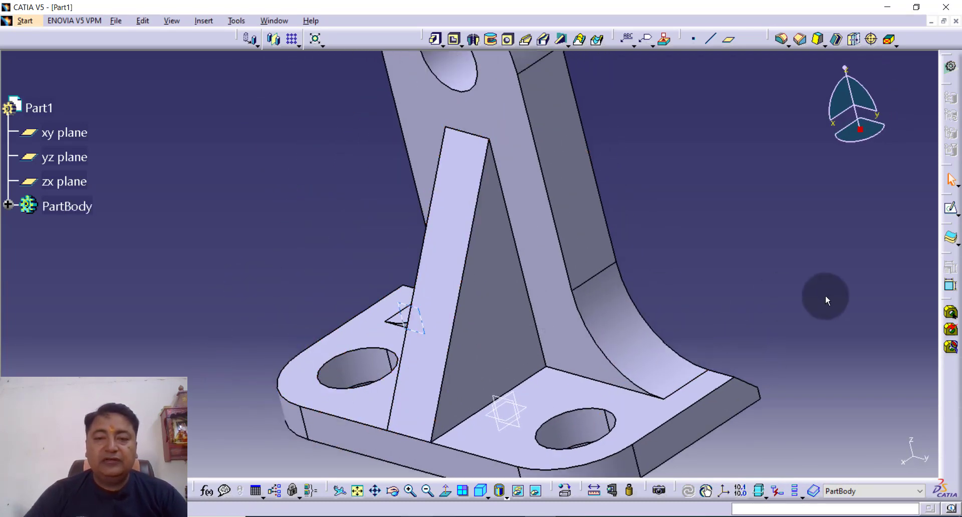
click(357, 491)
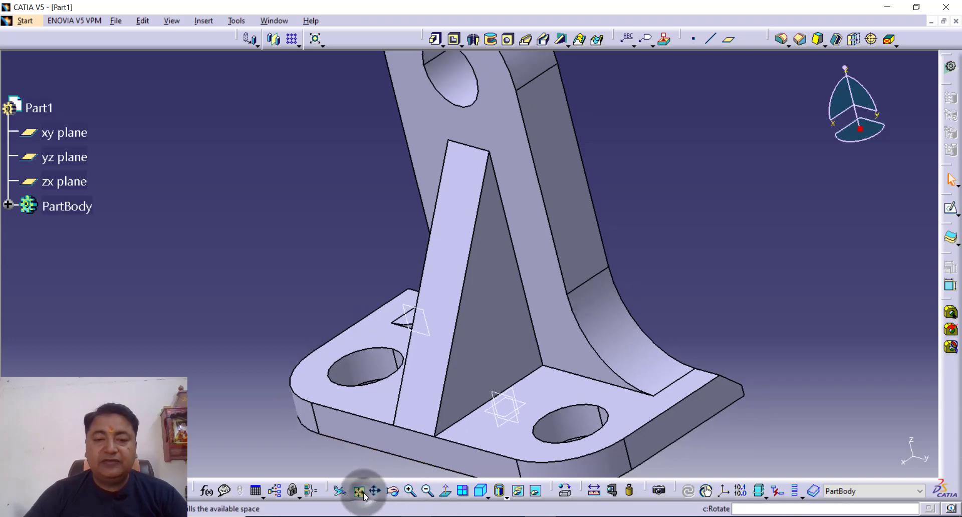
middle_drag(578, 365, 654, 377)
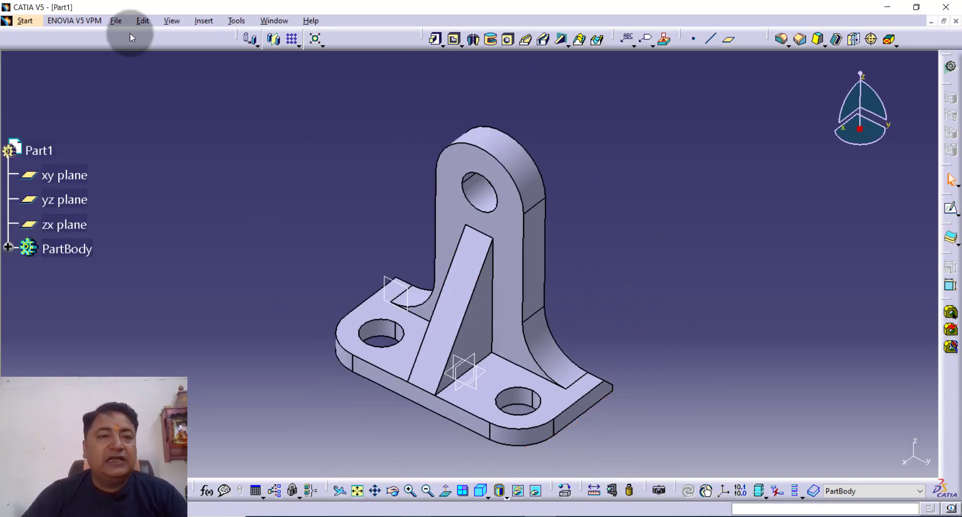
click(118, 22)
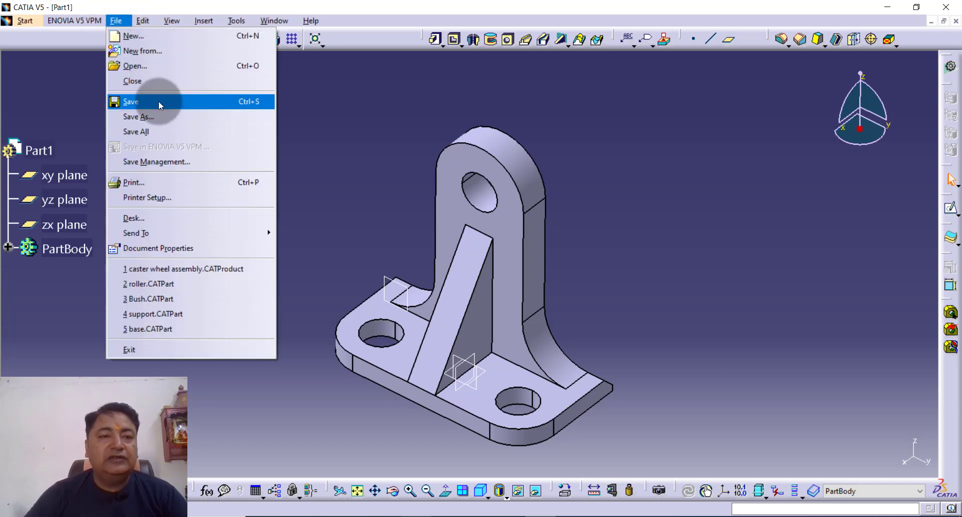
click(161, 116)
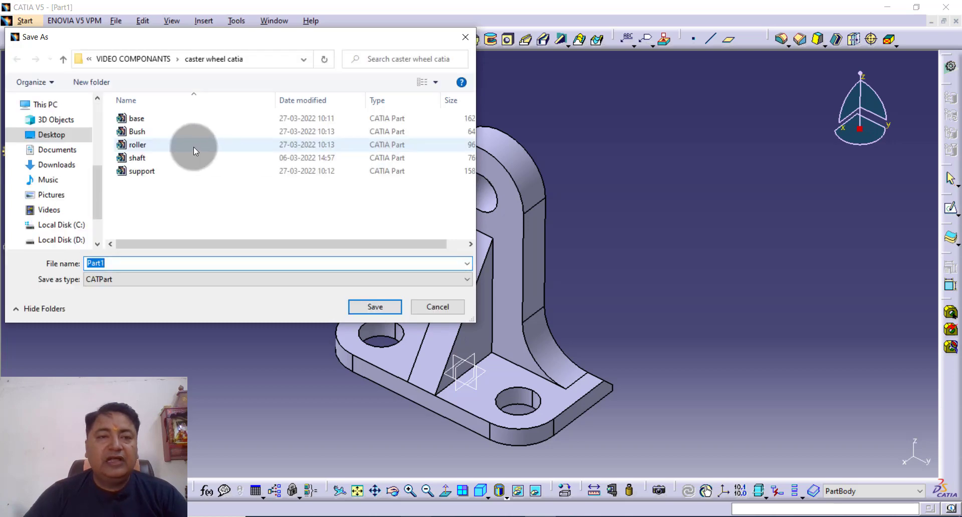
click(48, 138)
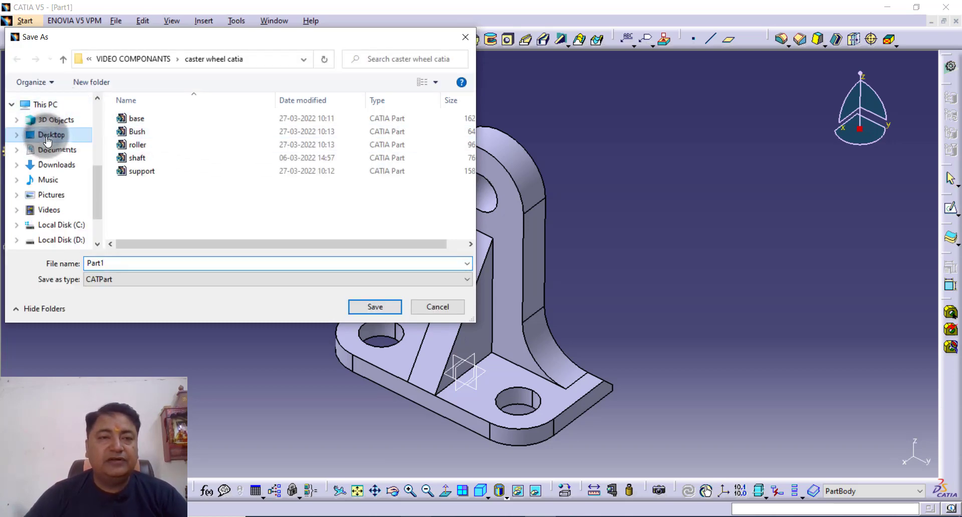
double_click(158, 265)
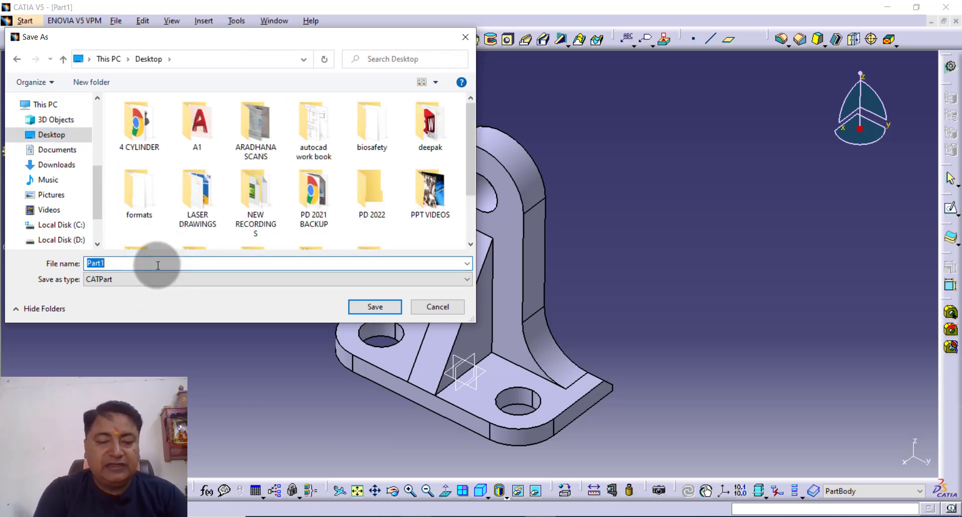
text(SUPPORT1)
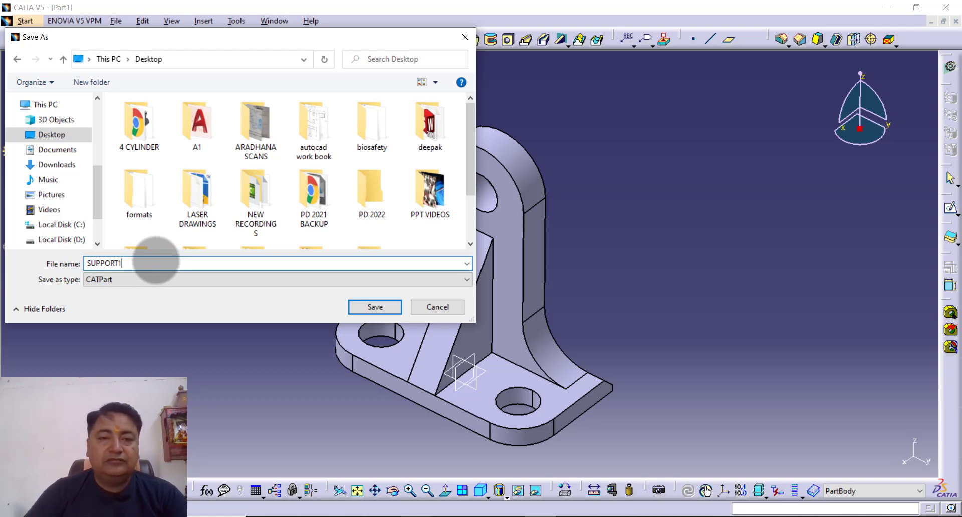
click(388, 309)
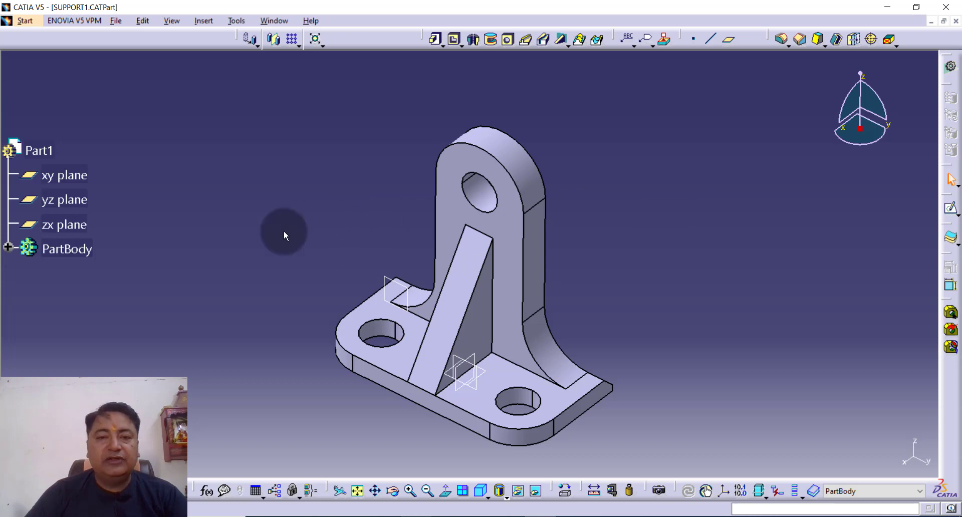
Close the saved bracket and create a new part named Part1 with hybrid design enabled.
click(957, 22)
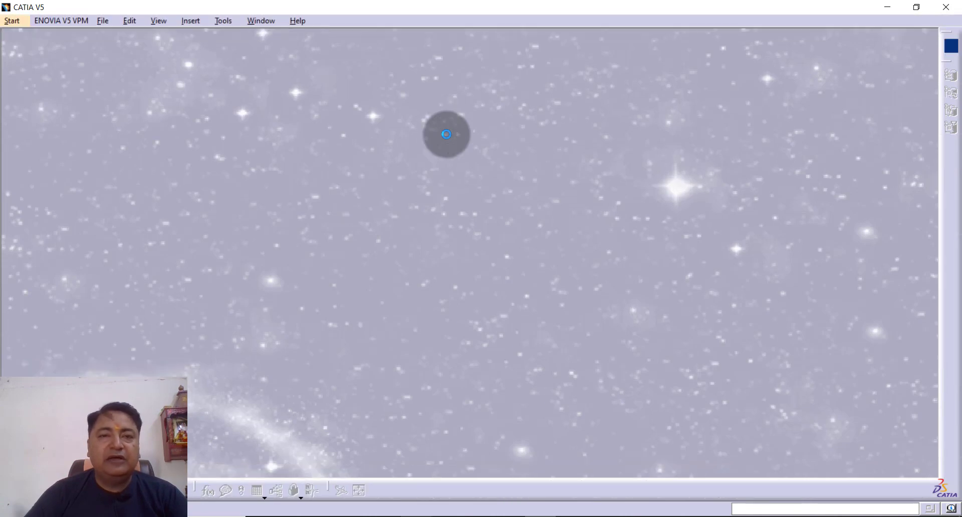
click(19, 23)
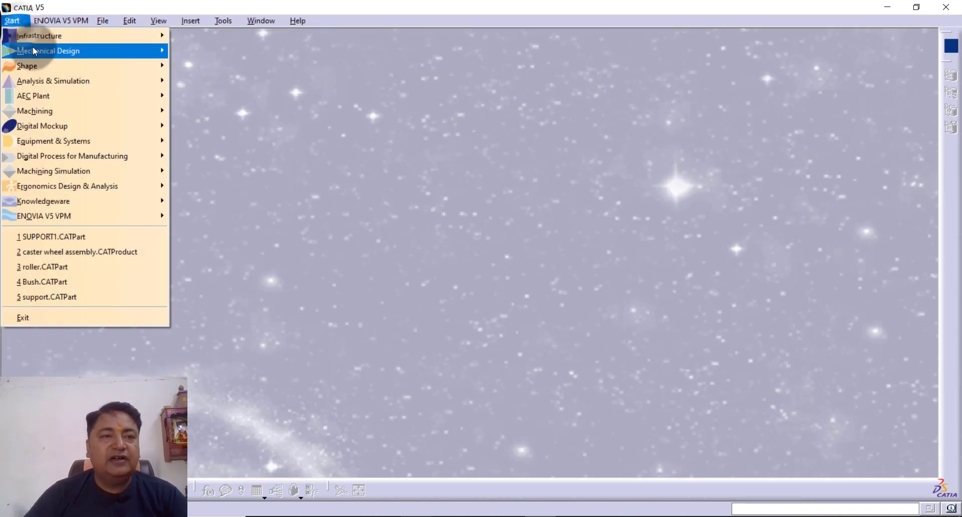
mouse_move(32, 48)
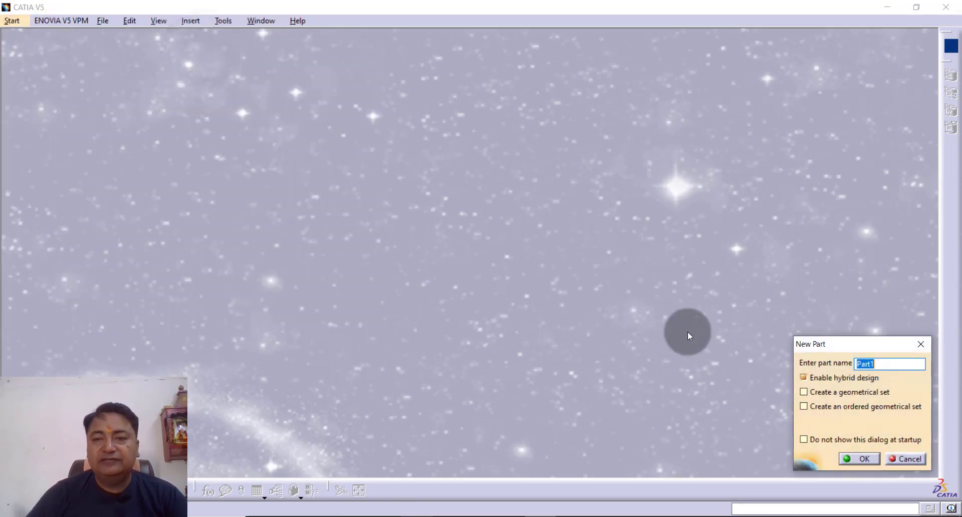
click(854, 463)
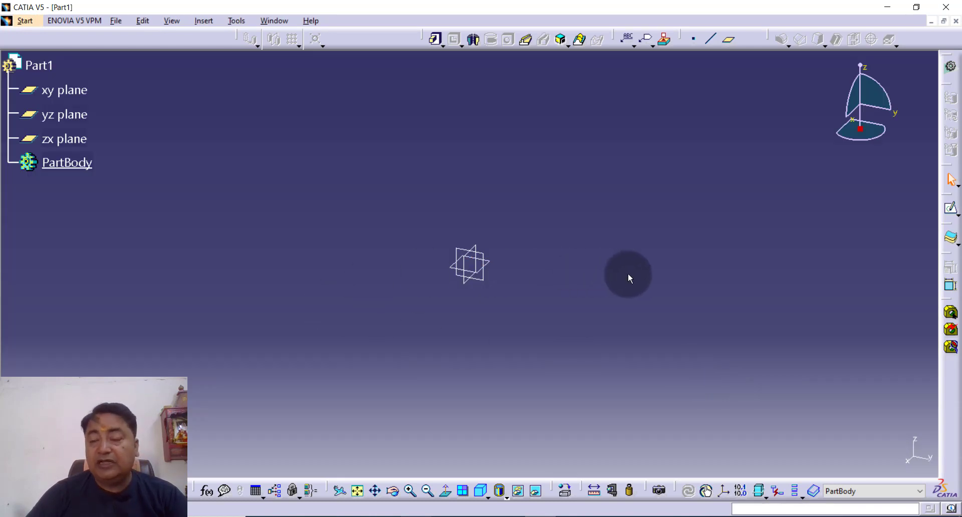
Start a sketch on the xy plane and draw a centered rectangle about 97 mm wide and 173 mm high at the origin.
click(951, 210)
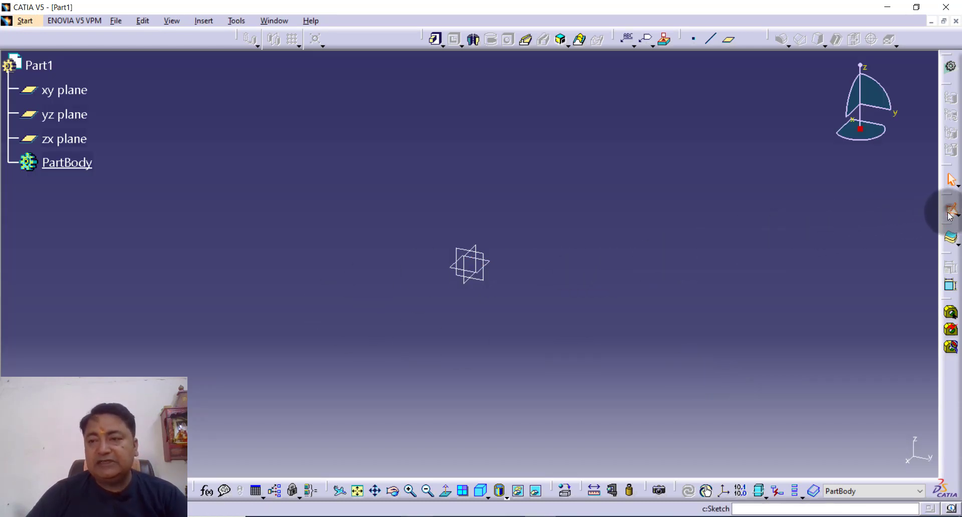
click(491, 263)
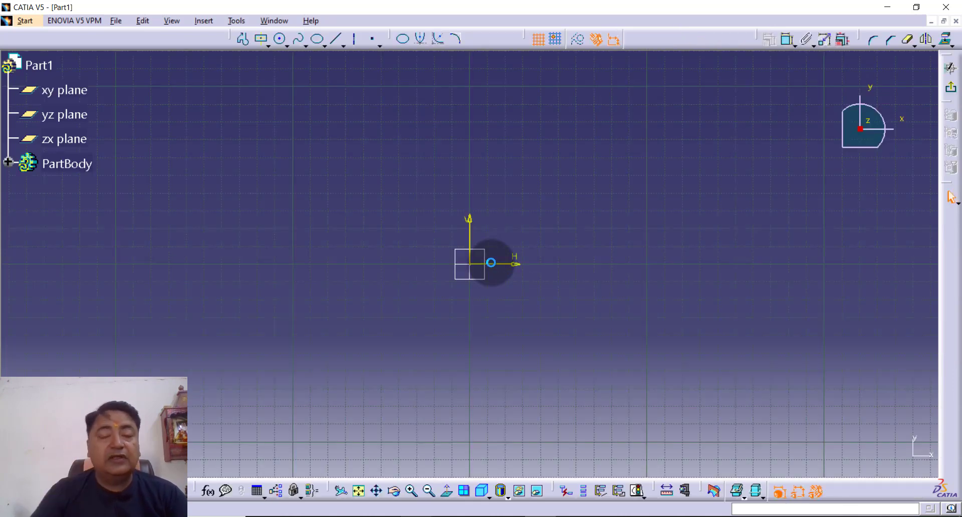
click(266, 47)
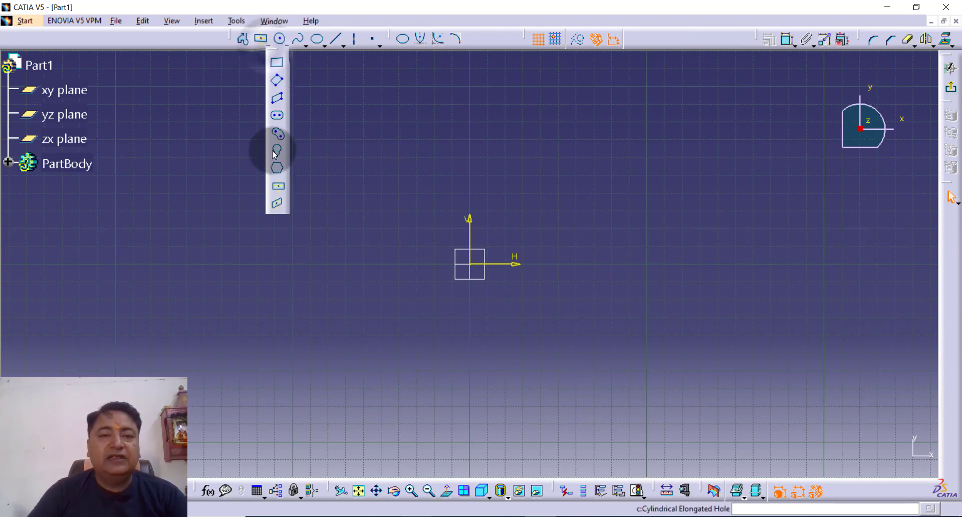
click(279, 187)
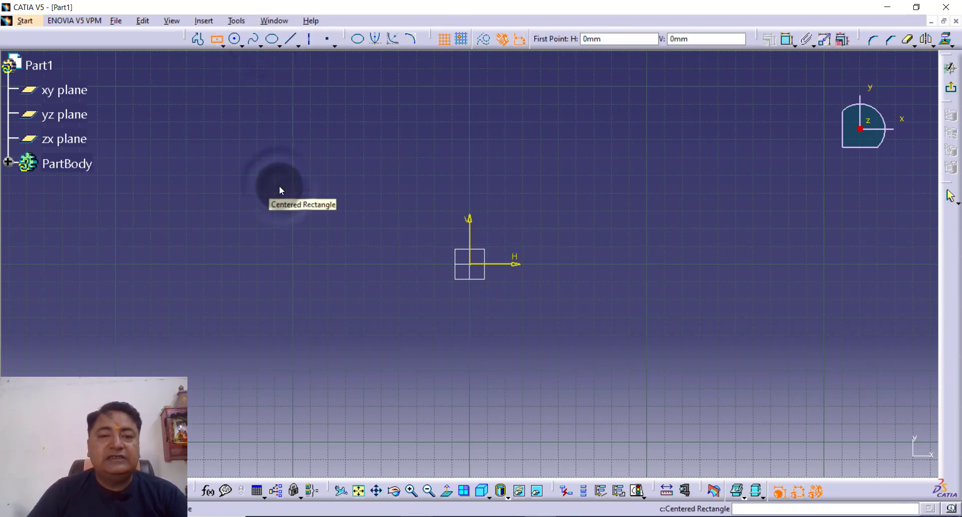
click(471, 265)
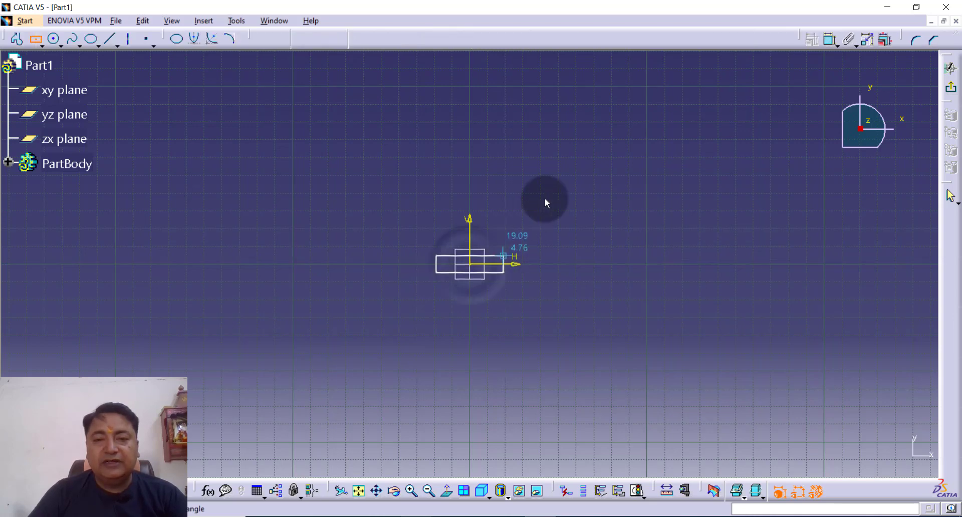
click(555, 110)
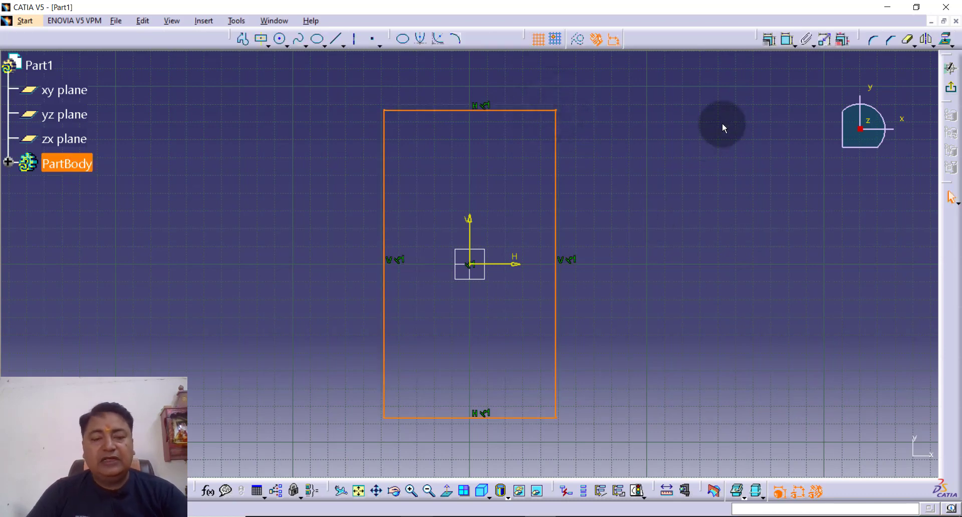
click(744, 95)
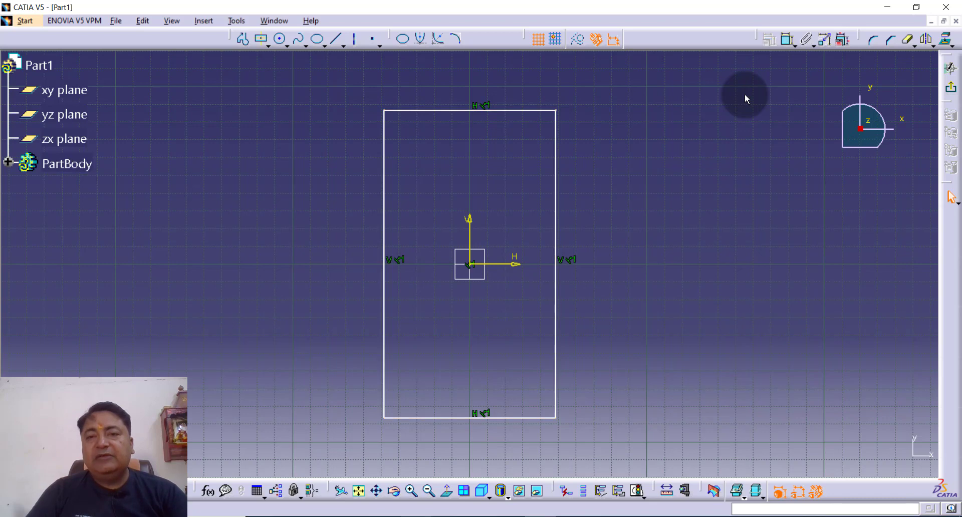
Dimension the rectangle's width along its upper side and its height along its +H side.
click(787, 41)
click(513, 112)
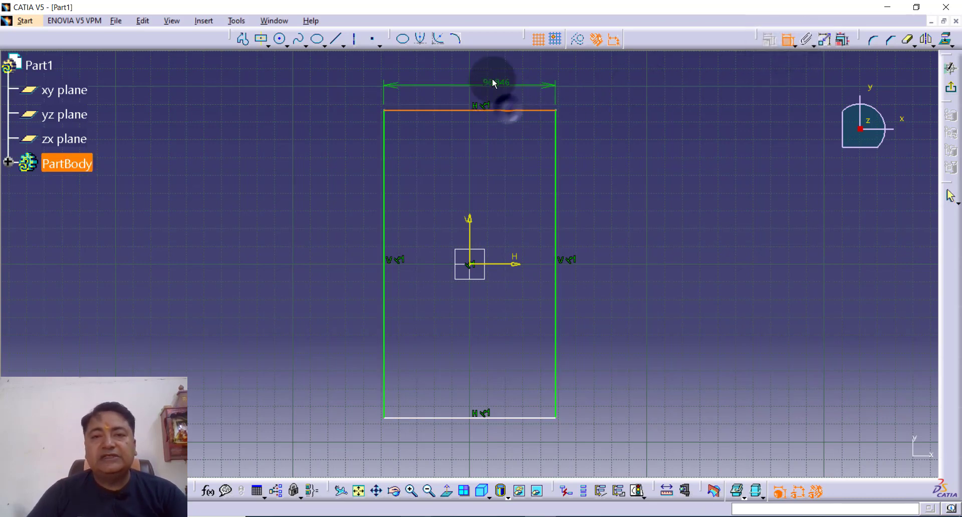
click(490, 77)
click(555, 162)
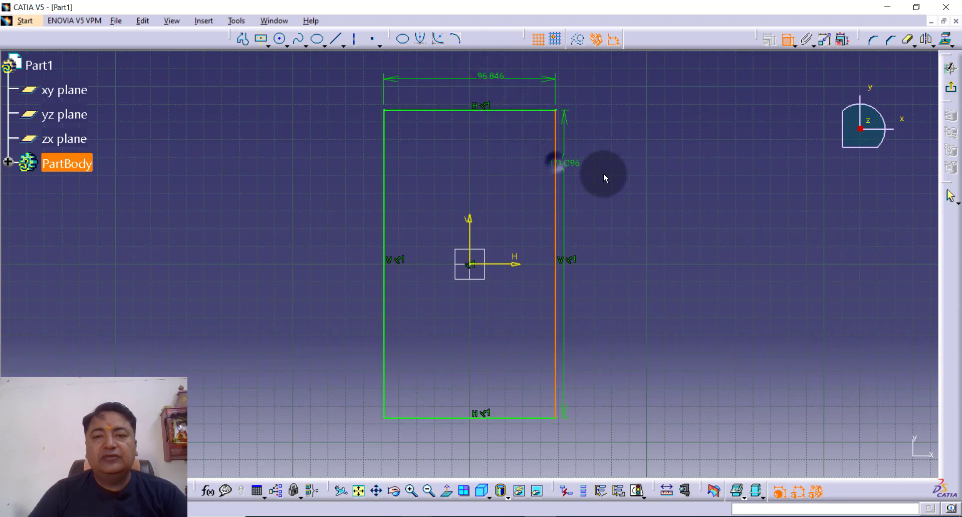
click(608, 173)
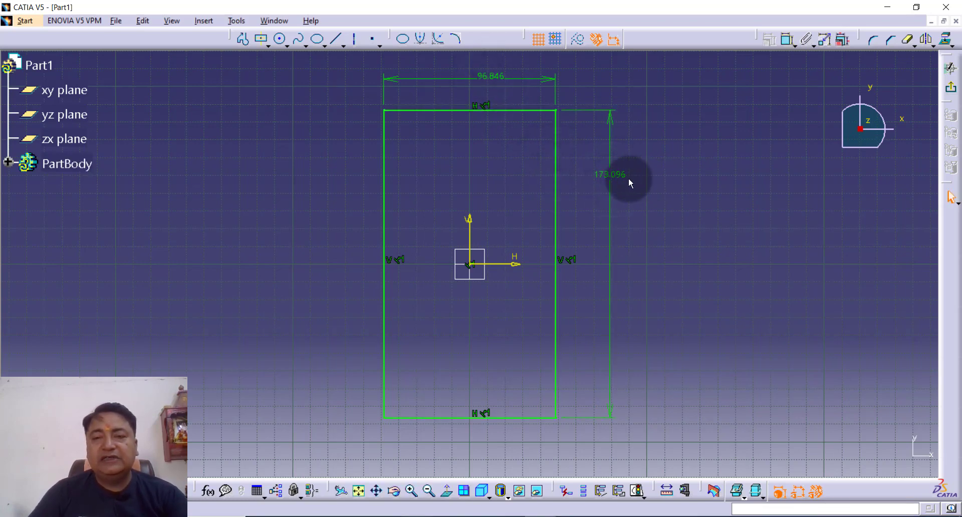
Set the rectangle's height to 292 mm and its width to 152 mm.
double_click(610, 177)
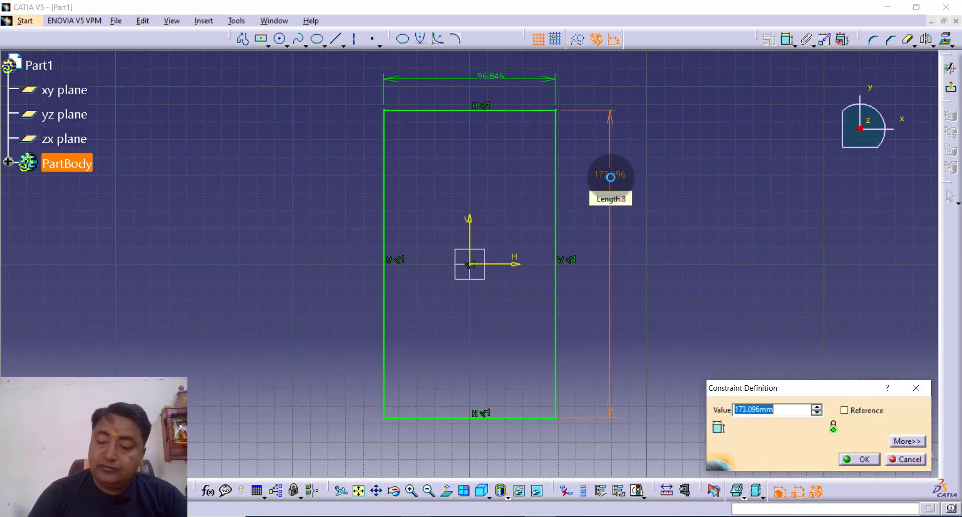
text(292)
key(Return)
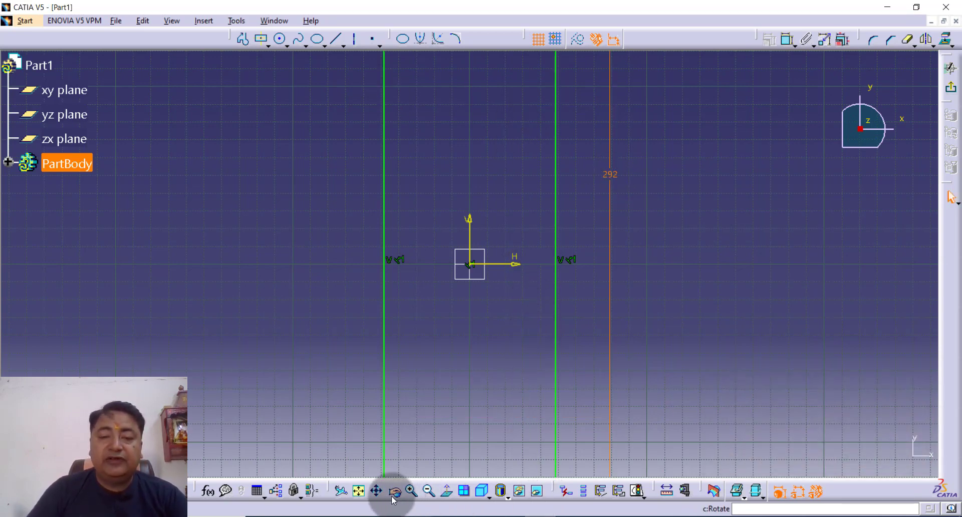
click(358, 491)
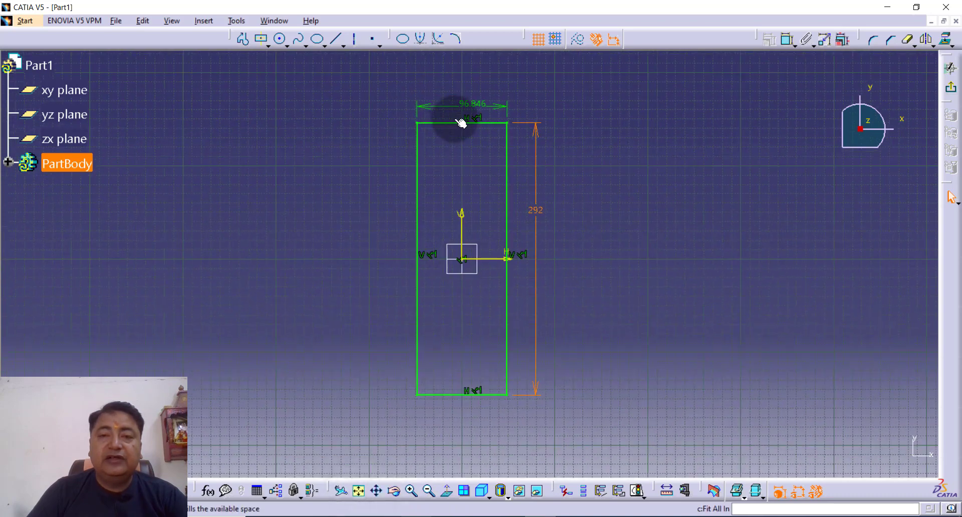
double_click(479, 105)
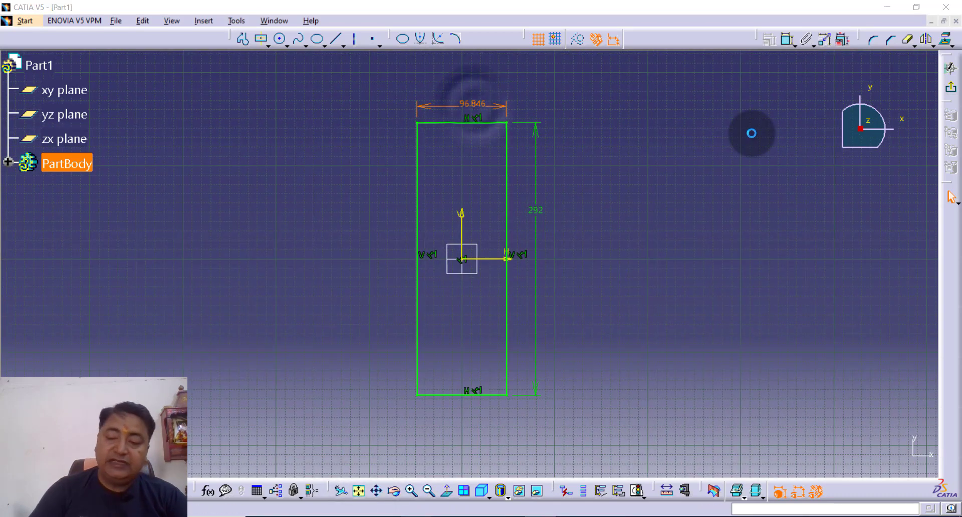
text(152)
key(Return)
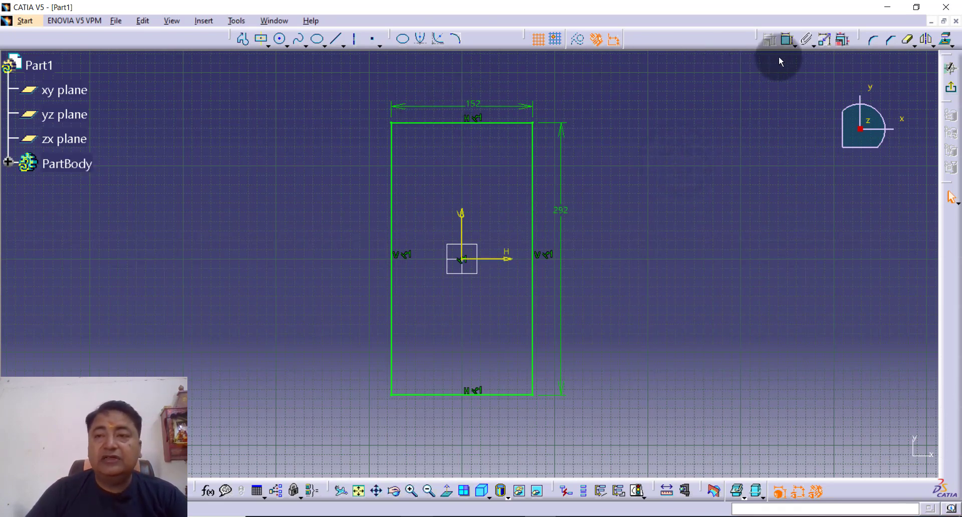
Round the rectangle's upper-left corner with a 26 mm radius, agreeing to convert the first side's length into a distance.
click(874, 43)
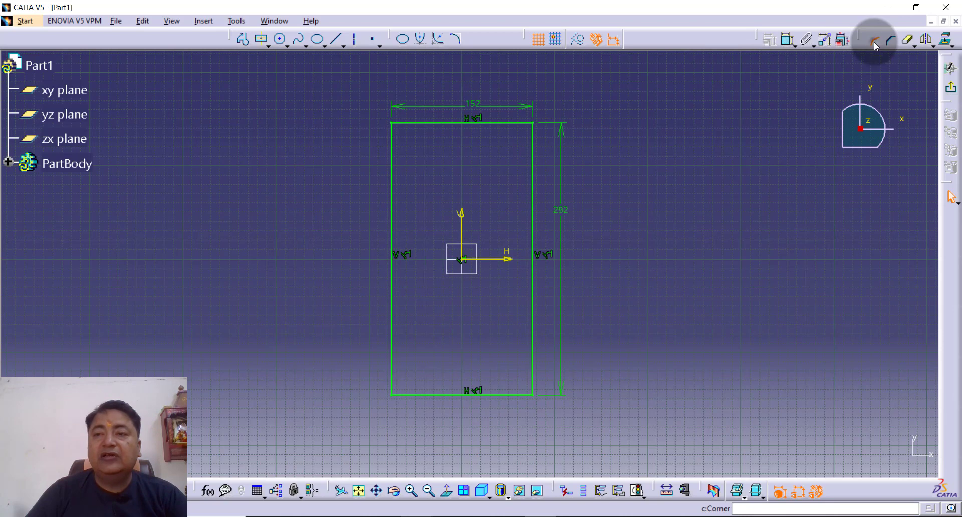
click(796, 90)
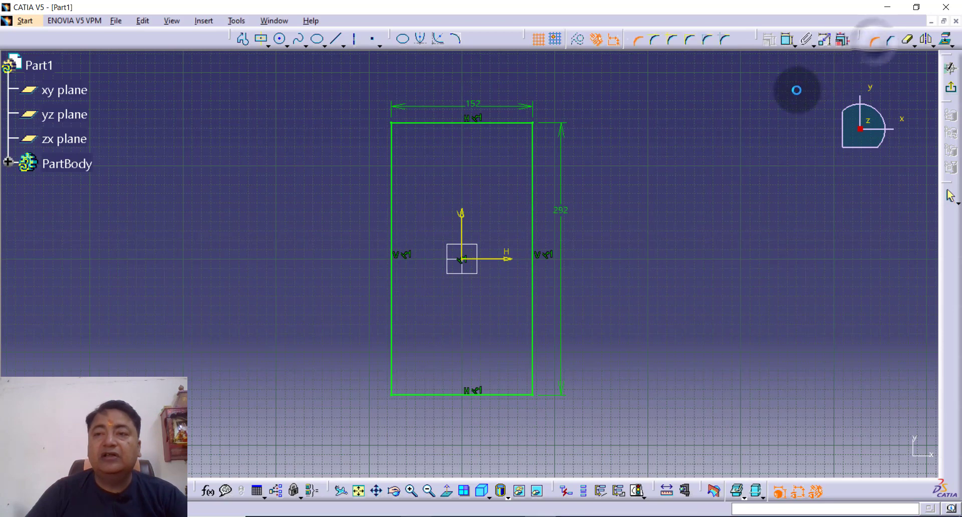
click(405, 123)
click(398, 150)
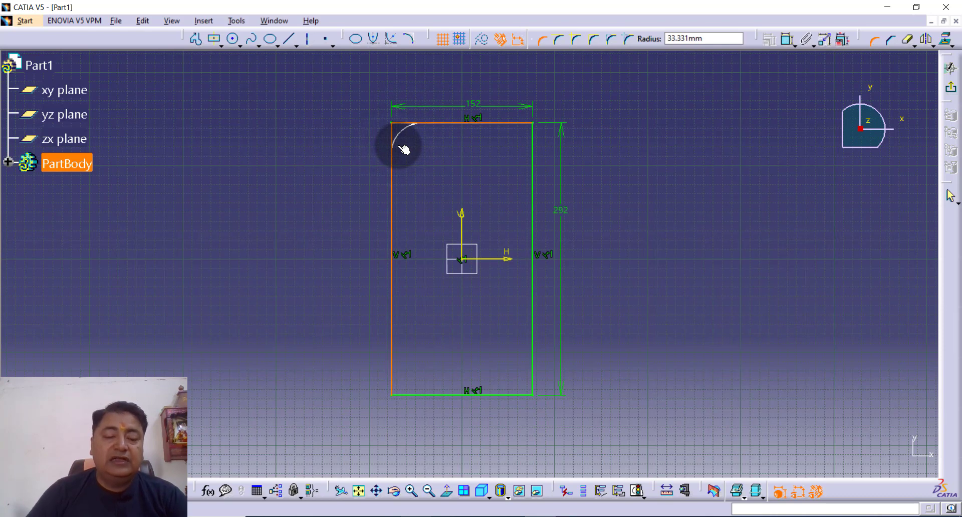
key(Tab)
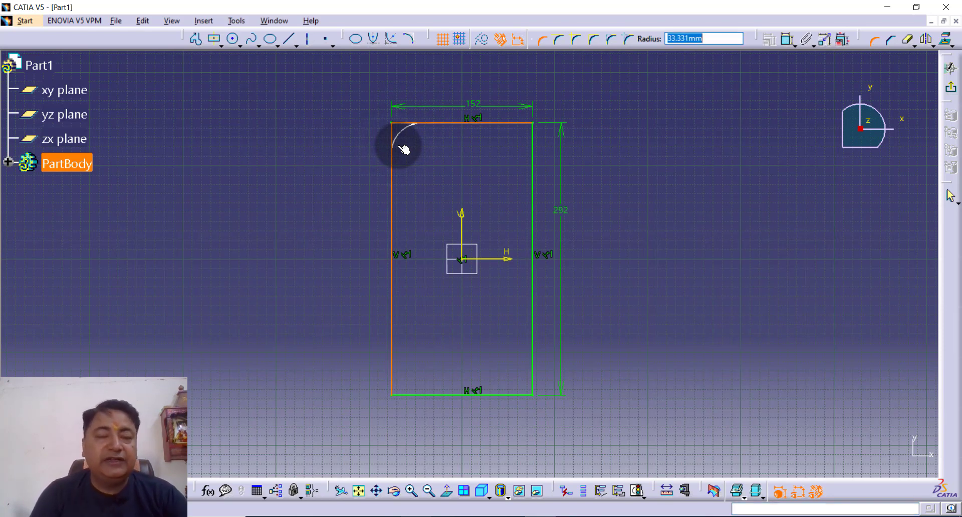
text(26)
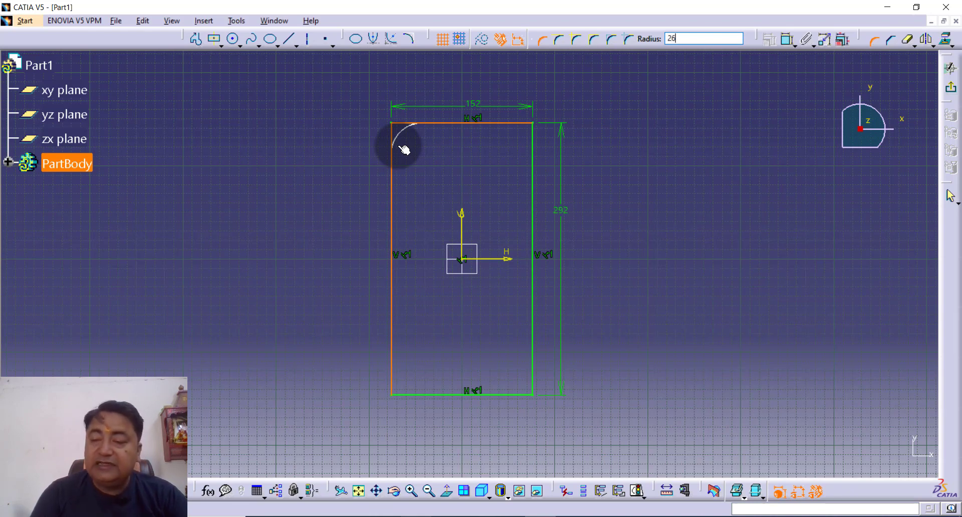
key(Return)
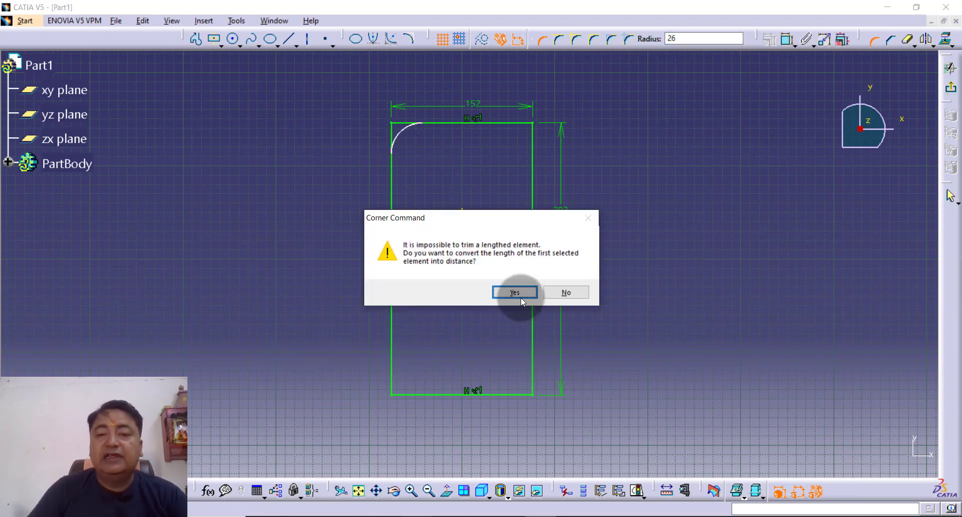
click(512, 293)
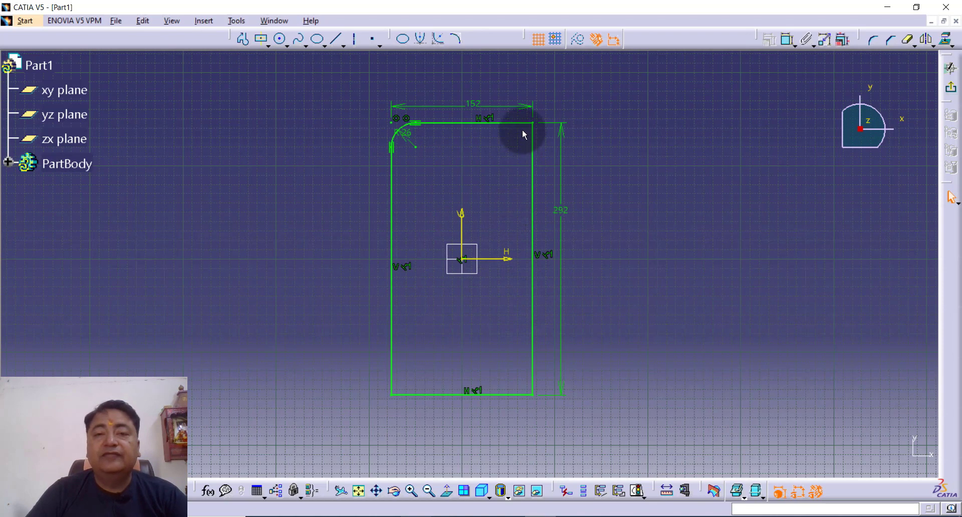
Round the rectangle's upper-right corner with a 26 mm radius, agreeing to convert the second side's length into a distance.
click(873, 39)
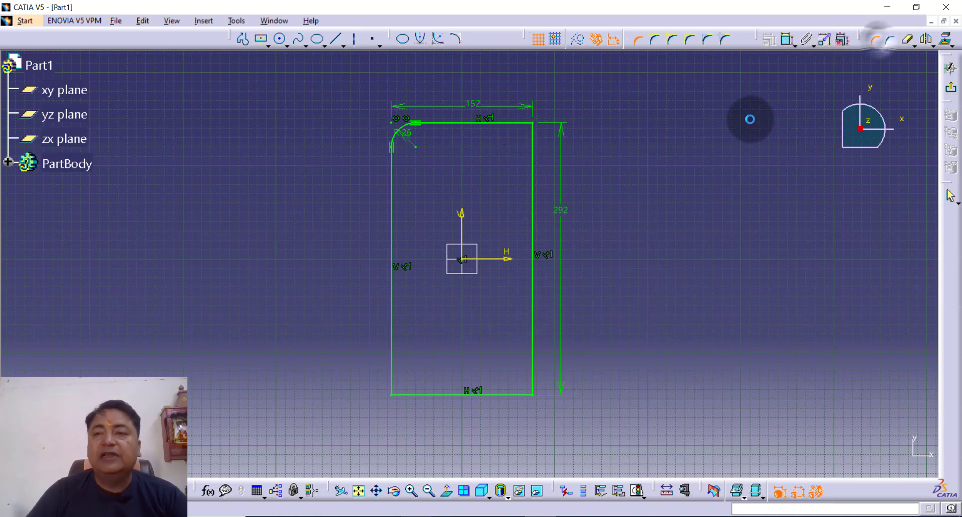
click(521, 122)
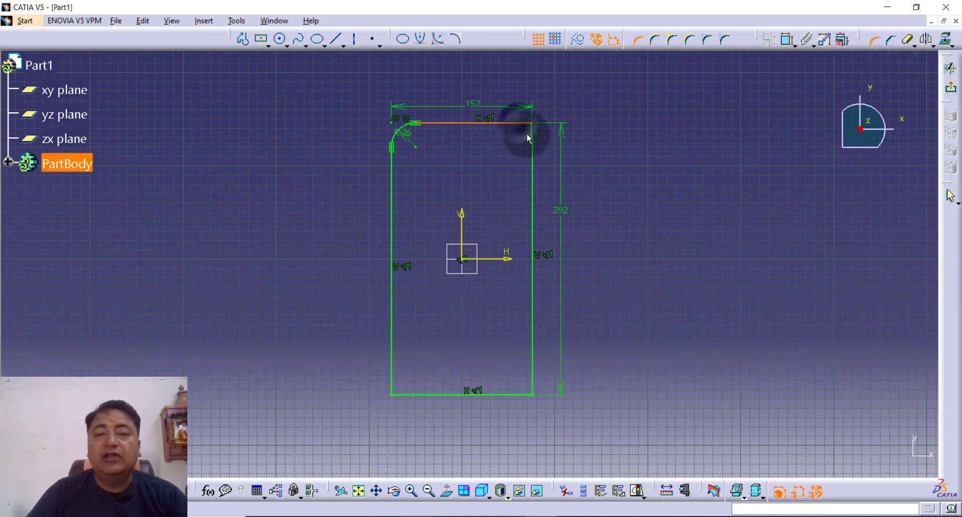
click(527, 141)
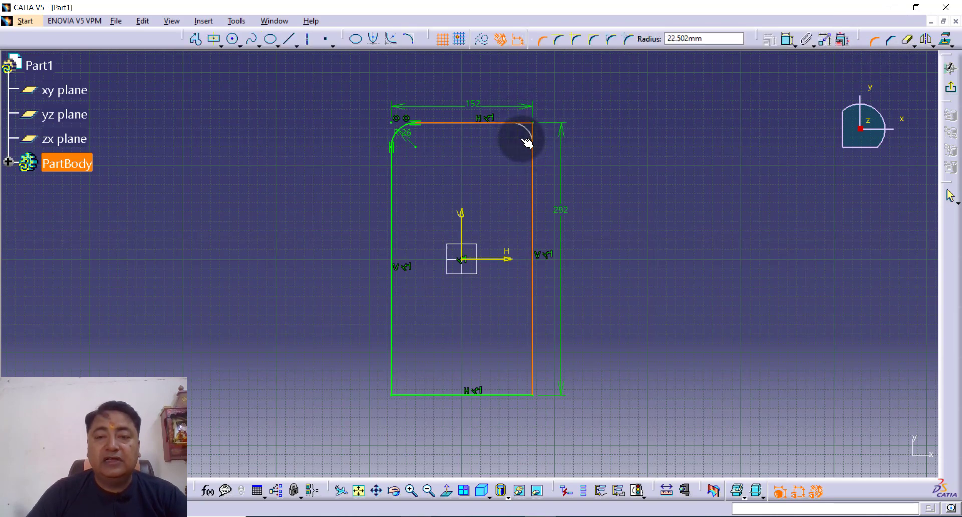
key(Tab)
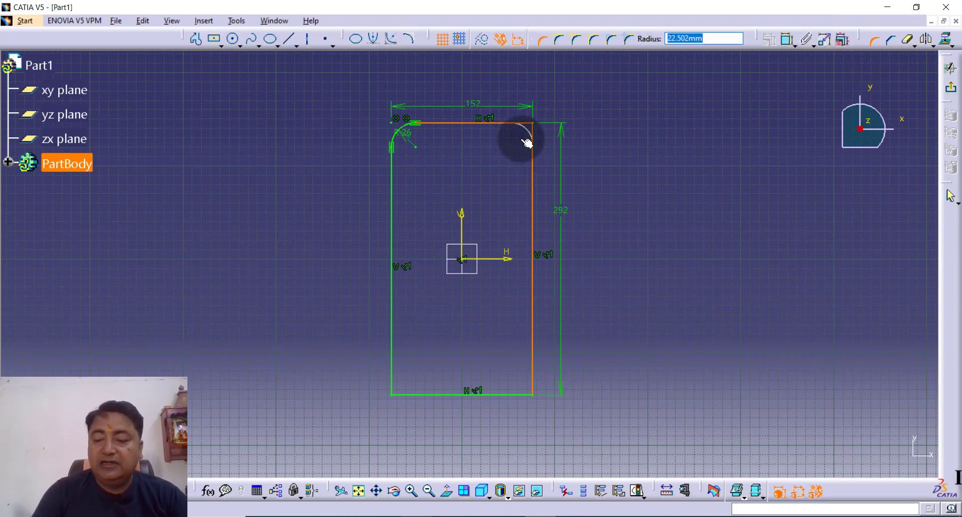
text(26)
key(Return)
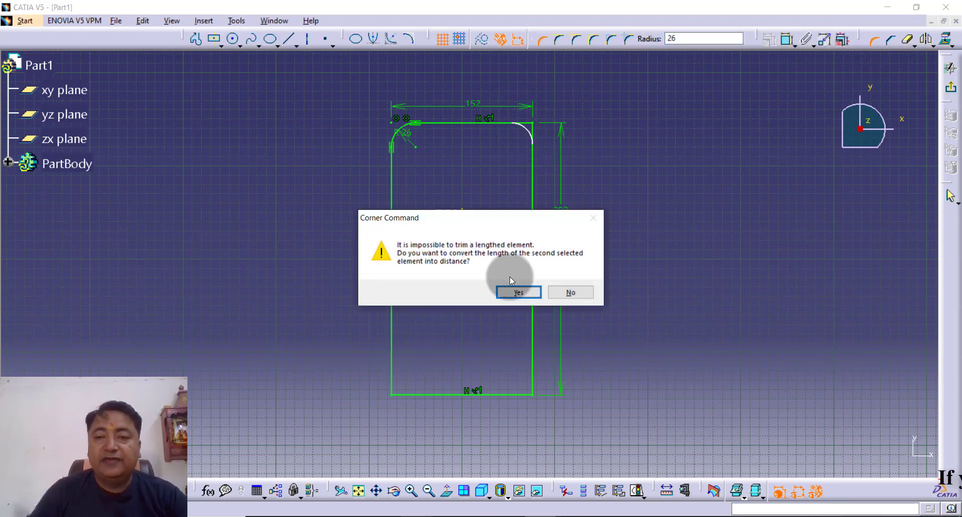
click(509, 290)
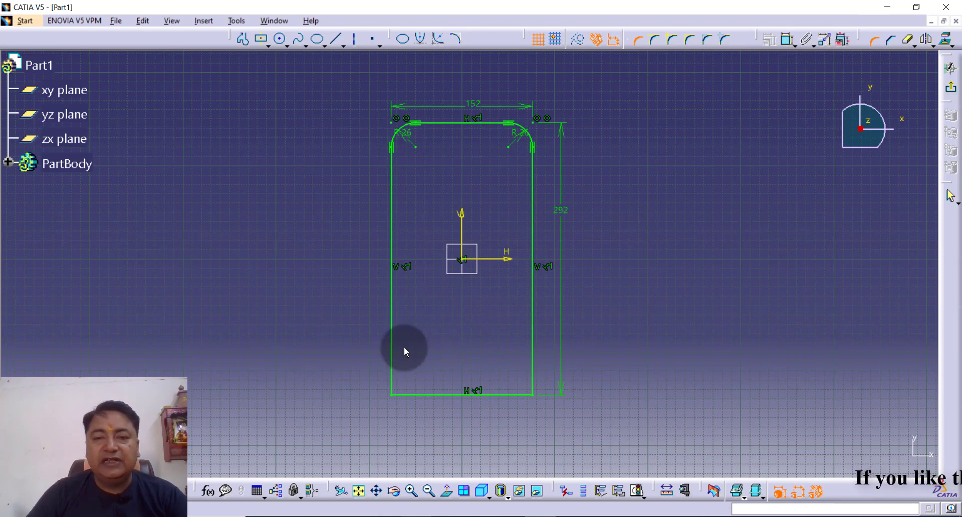
Round the rectangle's lower-left corner with a 26 mm radius.
click(394, 357)
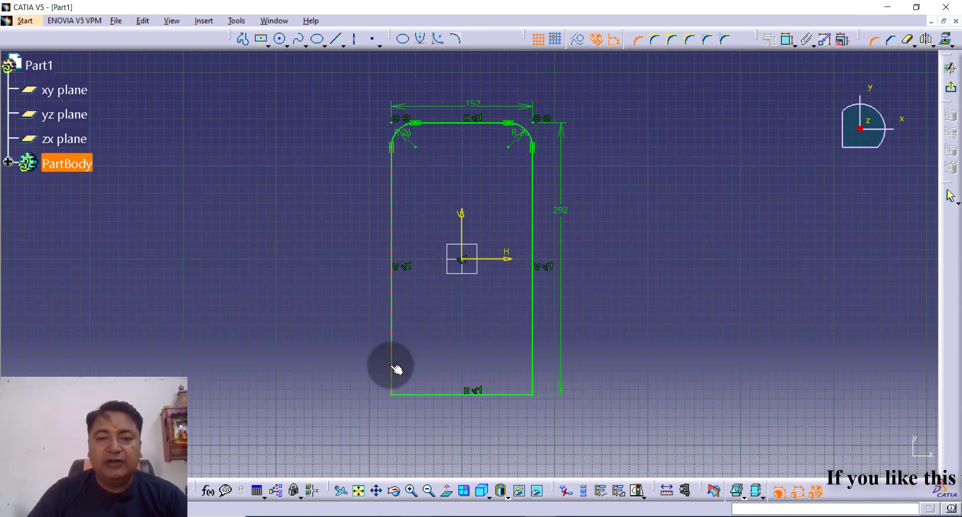
click(408, 395)
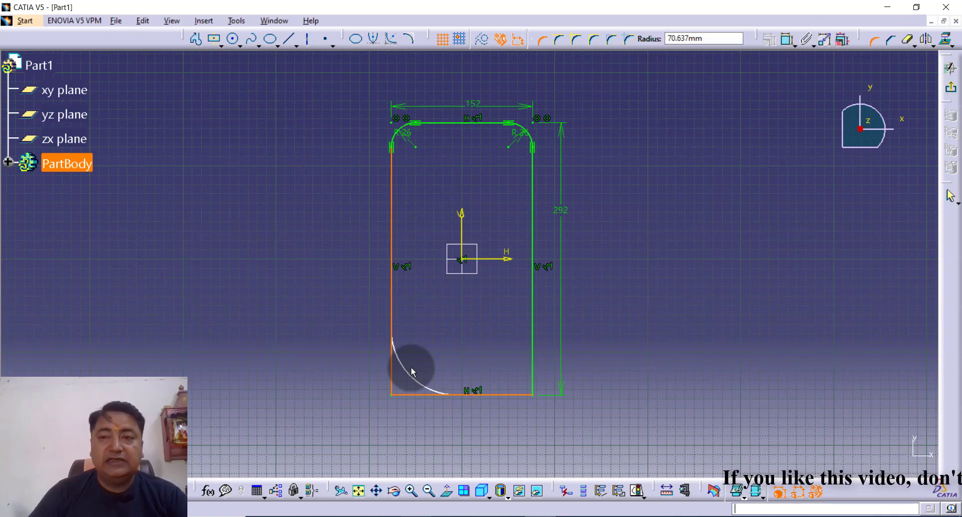
key(Tab)
text(26)
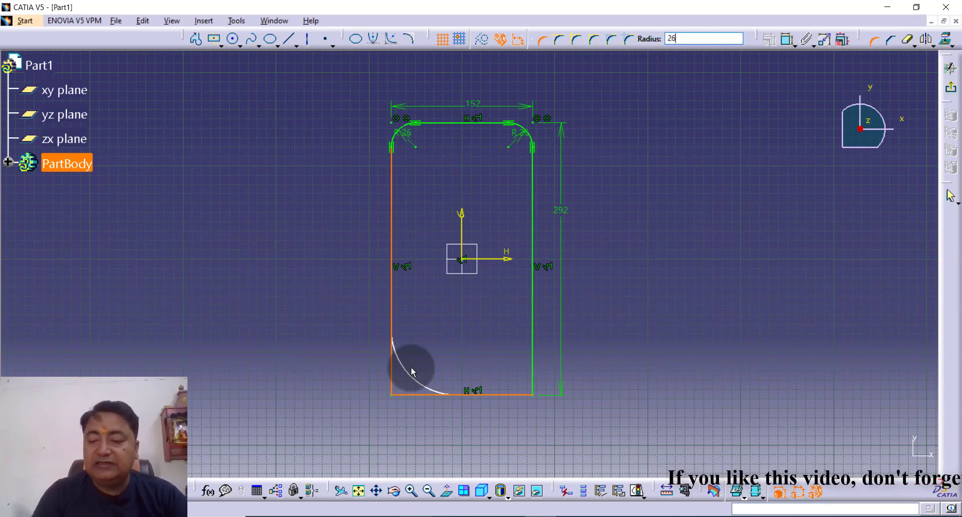
key(Return)
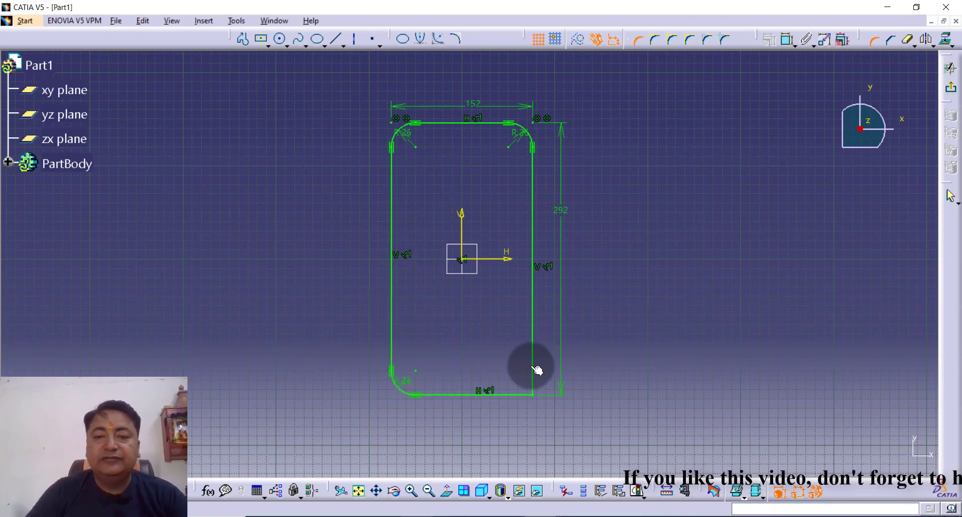
Round the rectangle's lower-right corner with a 26 mm radius.
click(511, 394)
click(539, 364)
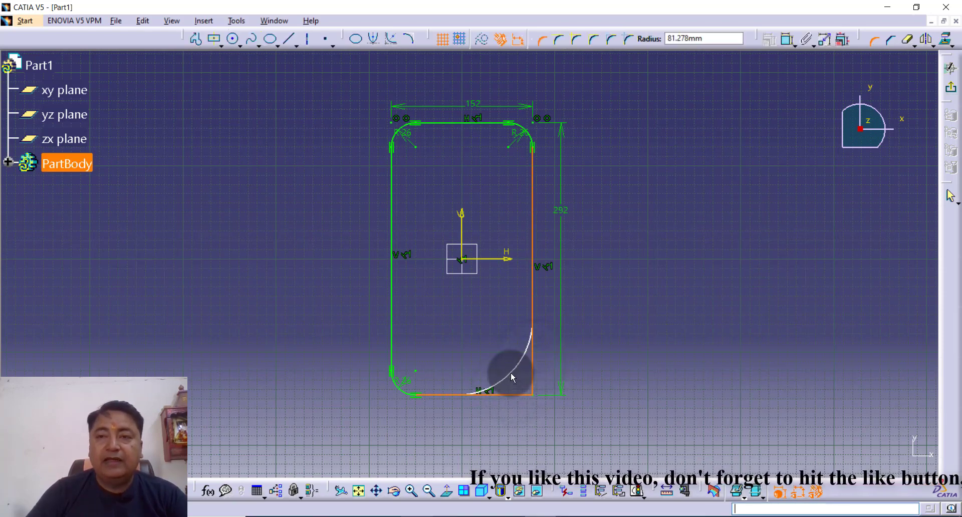
text(26)
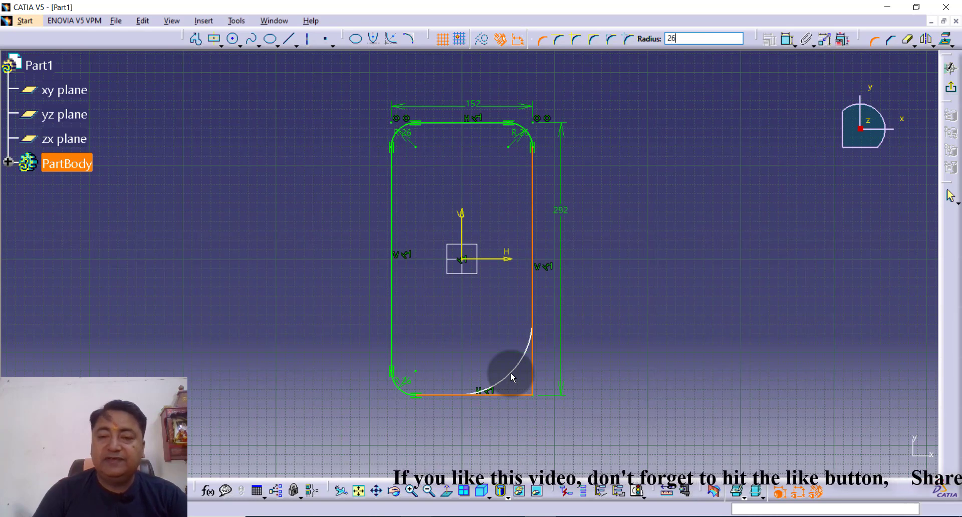
key(Return)
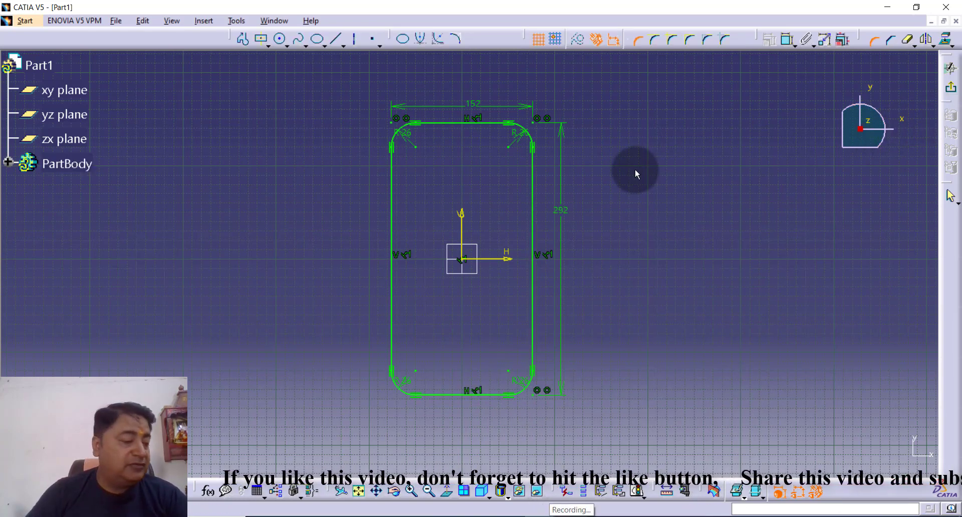
Draw a circle of radius 13 mm centered on the upper-left corner arc's center point.
click(280, 38)
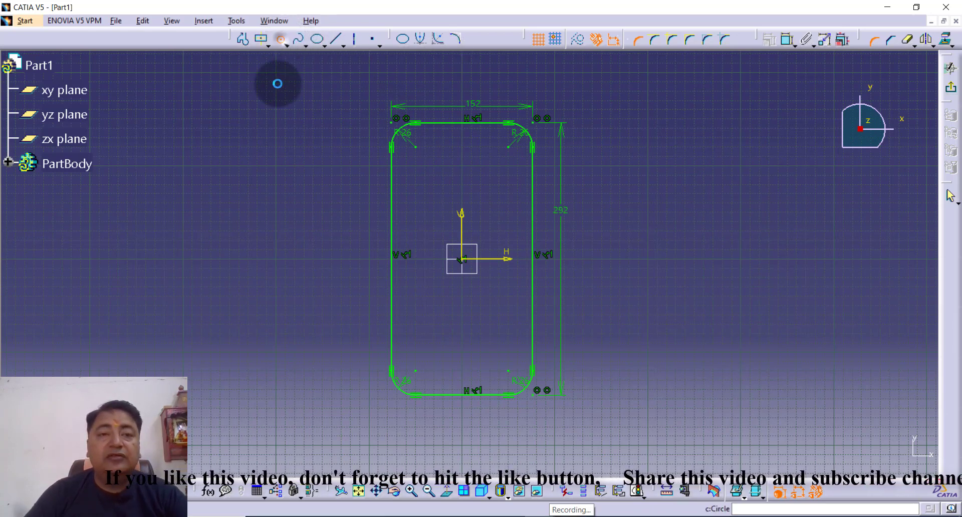
click(415, 147)
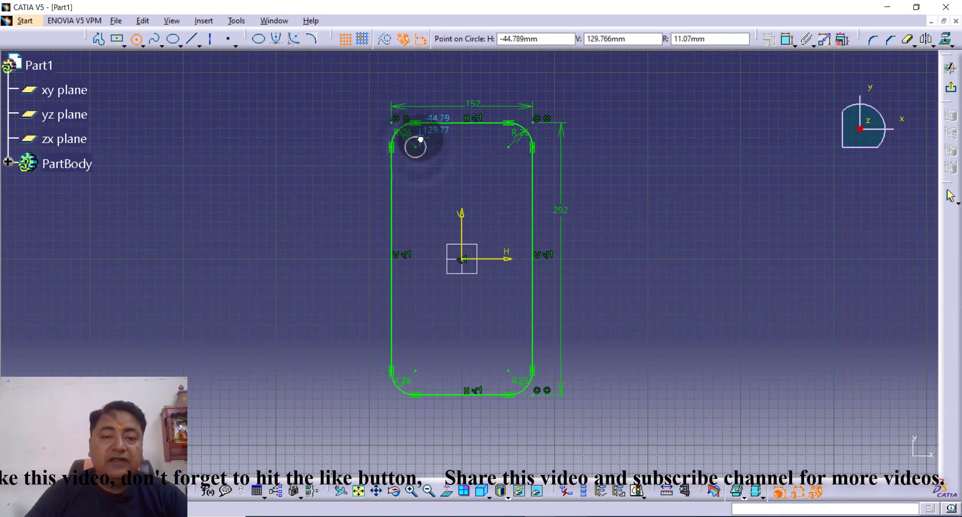
key(Tab)
key(Tab)
key(Tab)
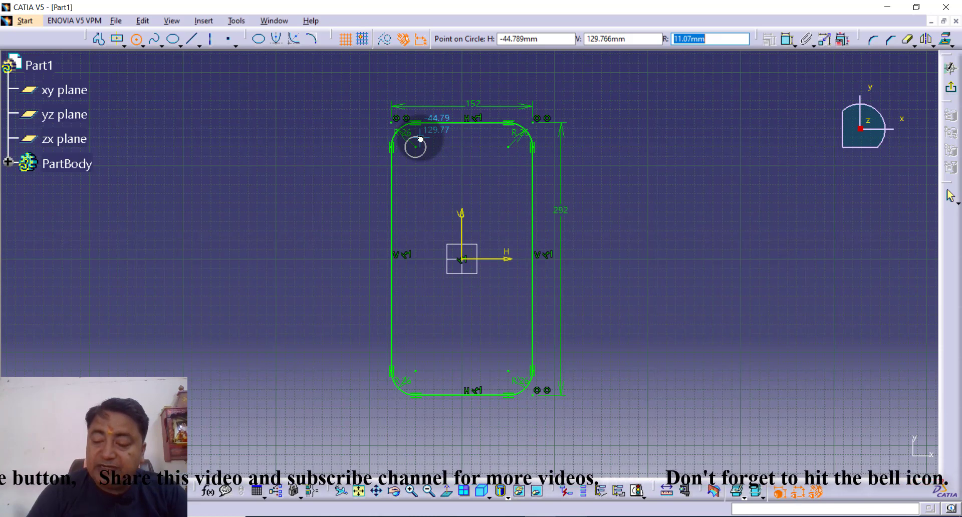
text(13)
key(Return)
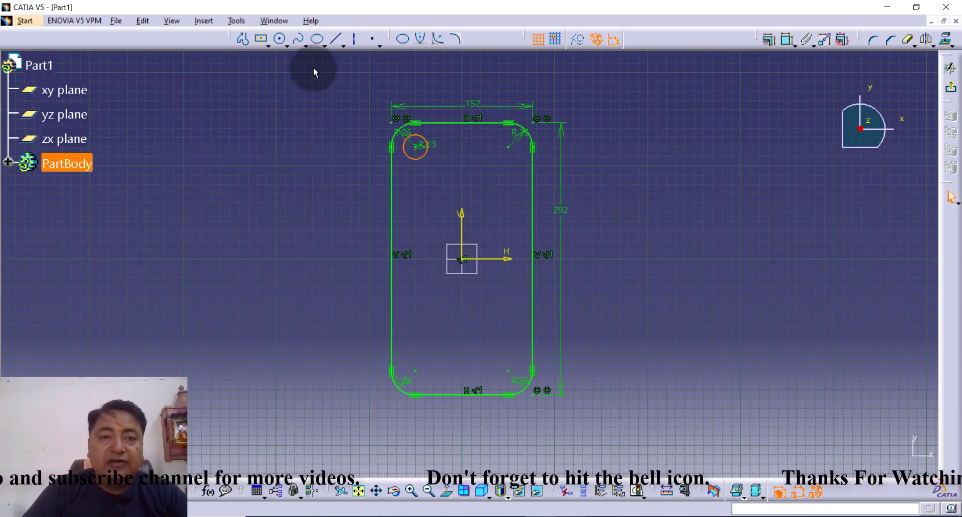
Draw a circle of radius 13 mm centered on the upper-right corner arc's center point.
click(278, 43)
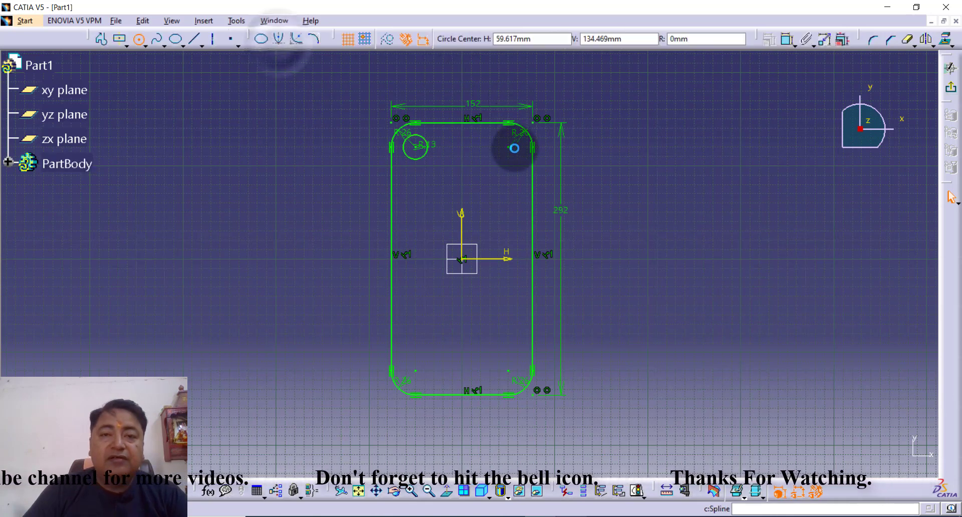
click(509, 146)
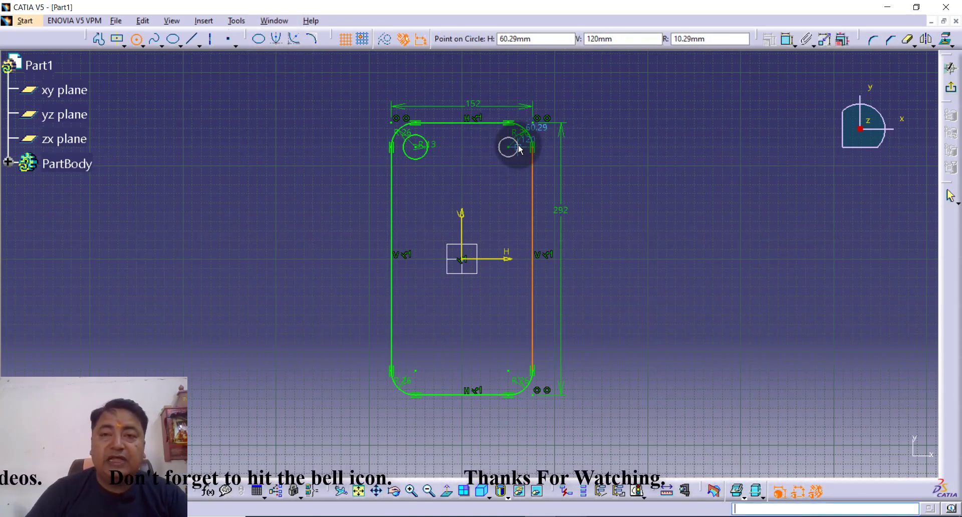
key(Tab)
key(Tab)
key(Tab)
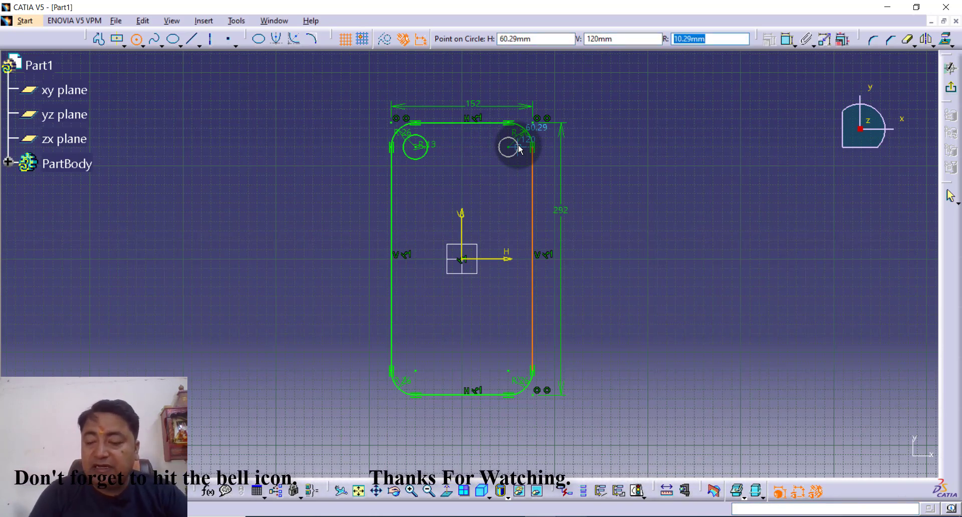
text(13)
key(Return)
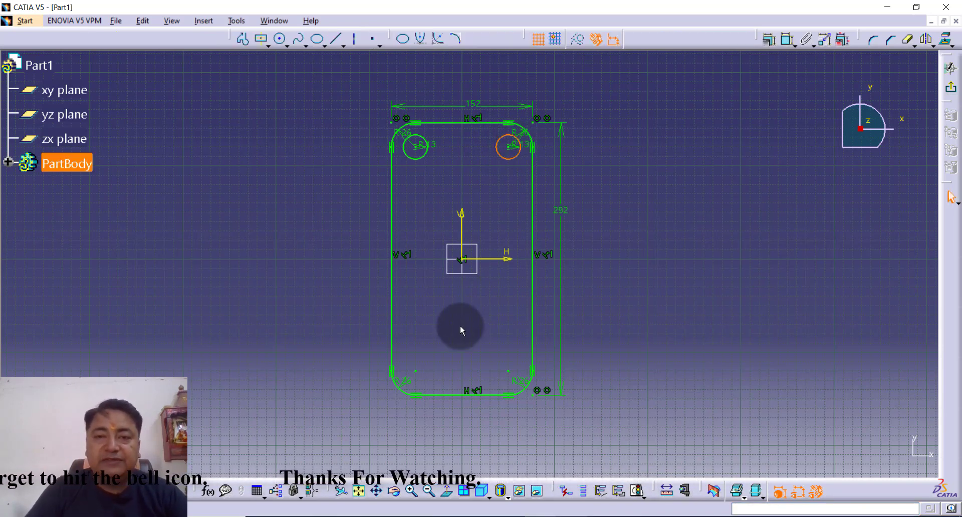
Draw a circle of radius 13 mm centered on the lower-left corner arc's center point.
click(275, 38)
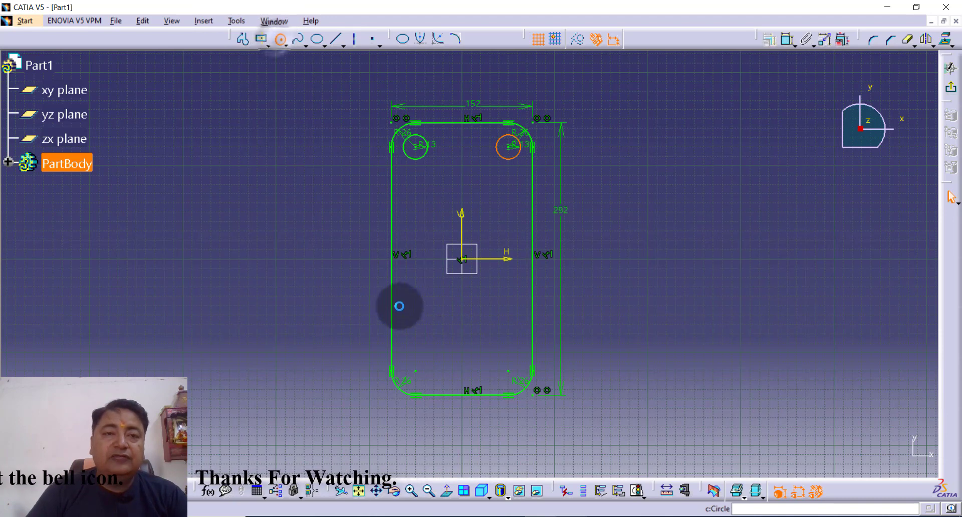
click(415, 370)
key(Tab)
key(Tab)
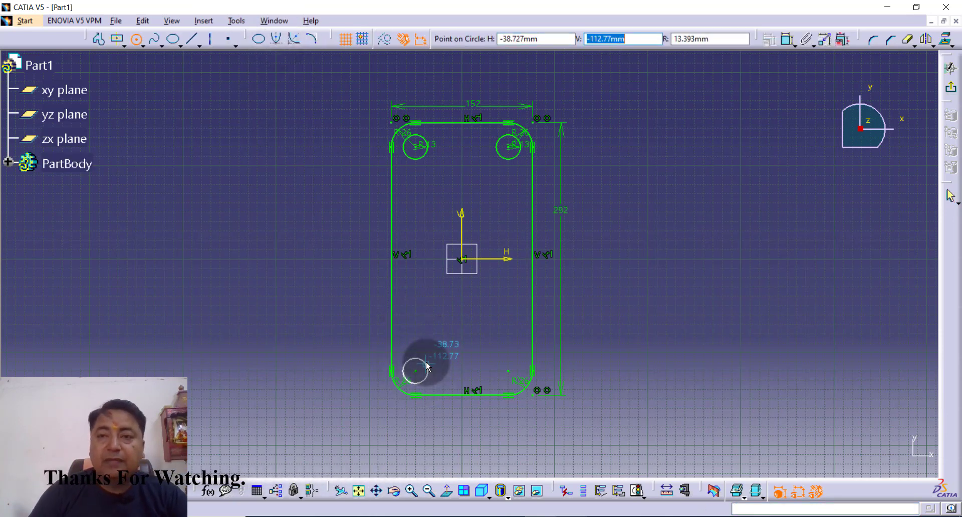
text(13)
key(Return)
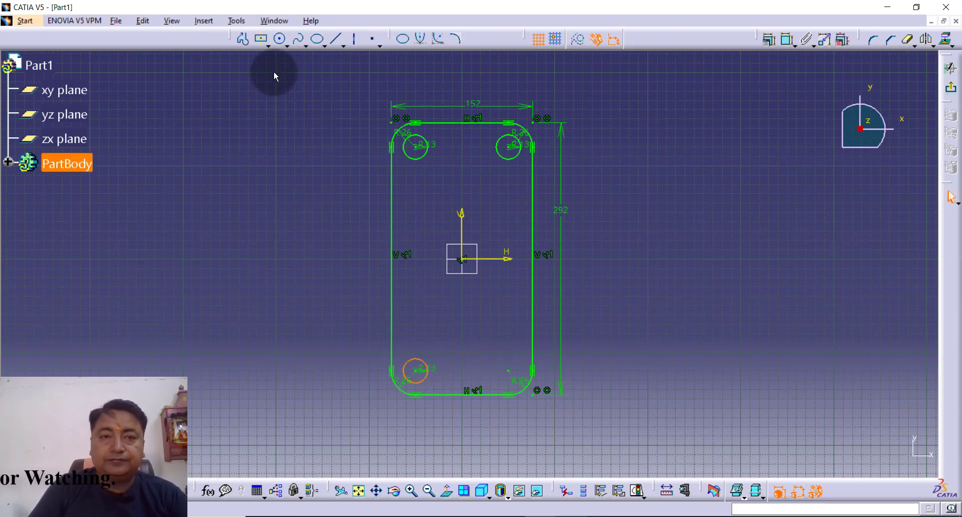
Draw a circle of radius 13 mm centered on the lower-right corner arc's center point.
click(280, 40)
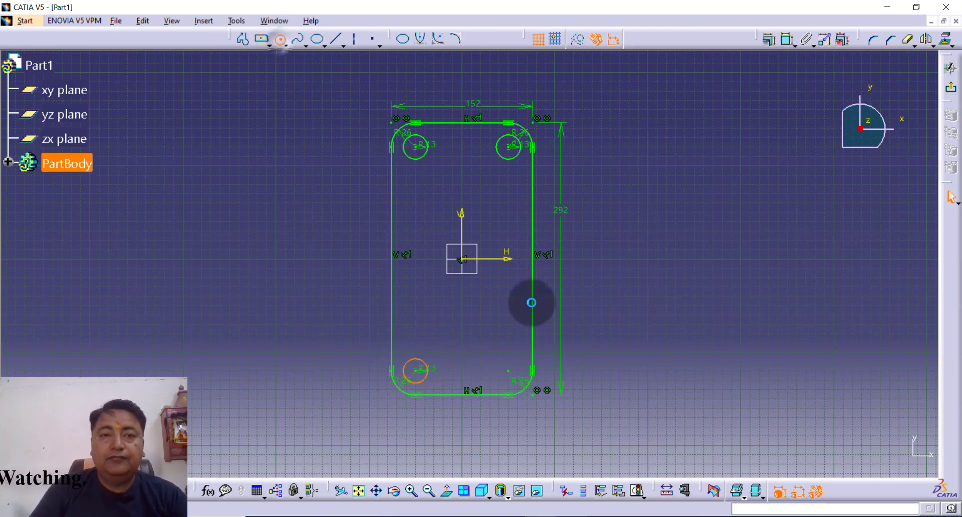
click(508, 370)
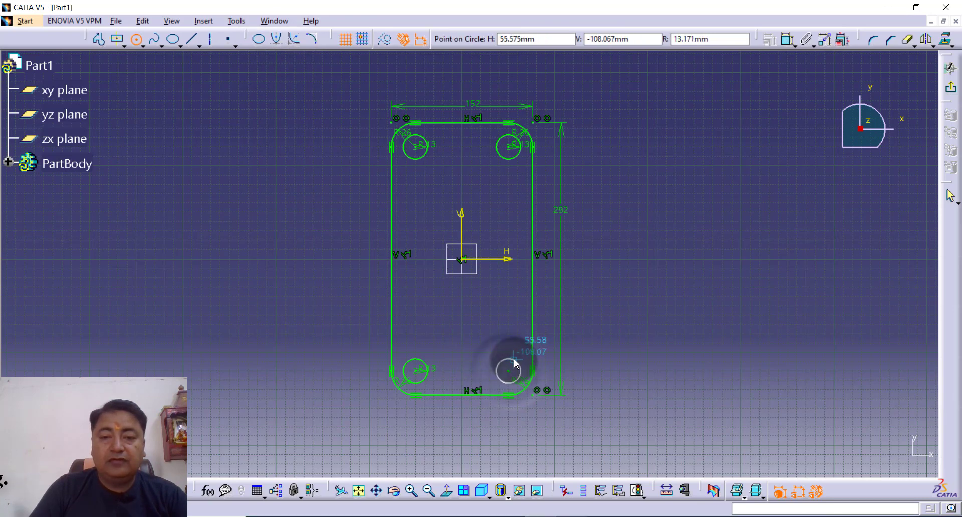
key(Tab)
key(Tab)
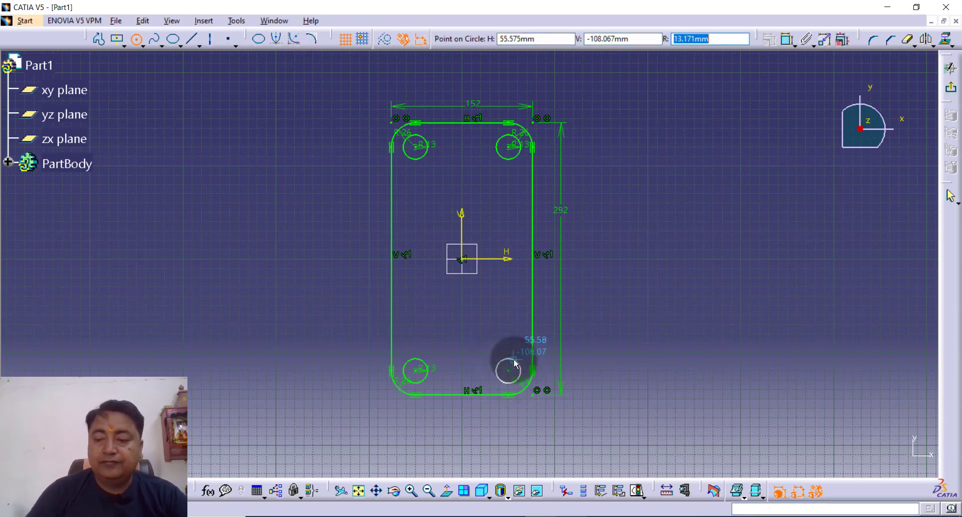
key(Return)
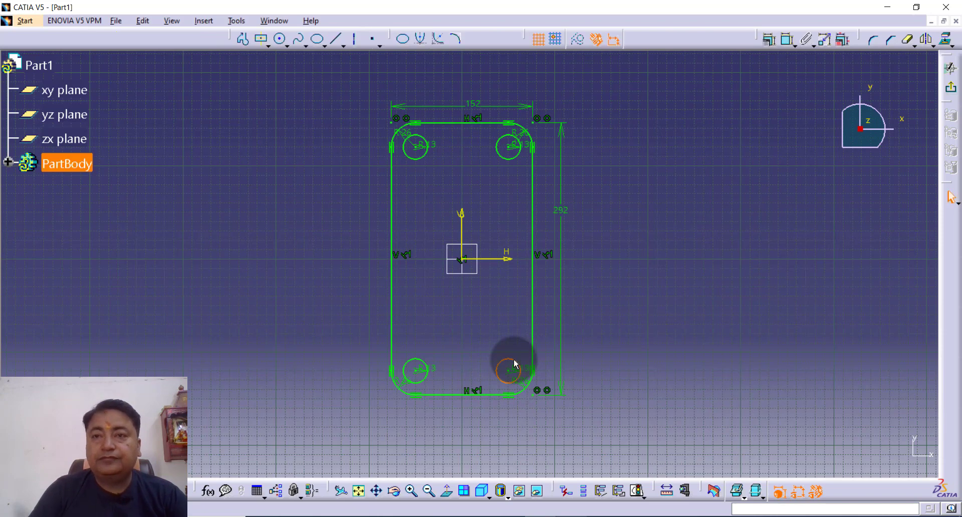
Finish the plate sketch and pad the profile to a length of 25 mm.
click(952, 89)
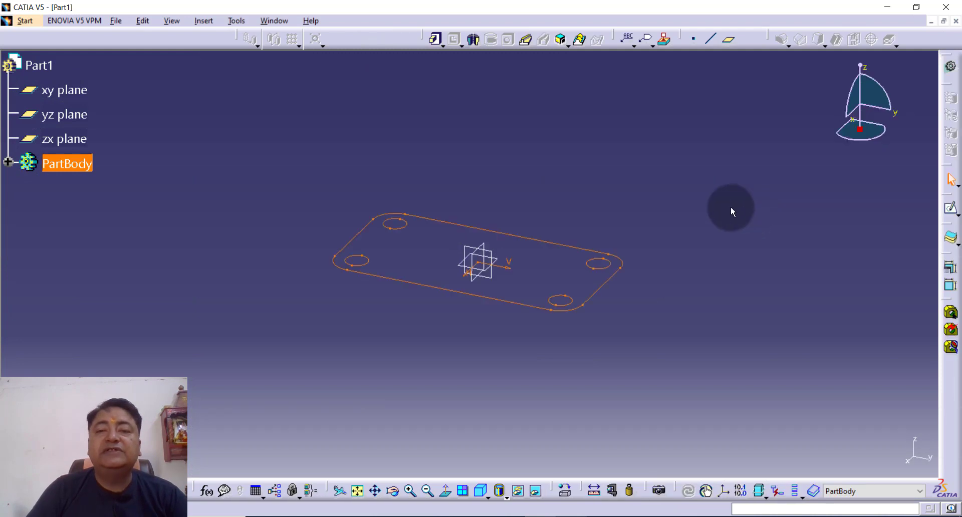
click(435, 39)
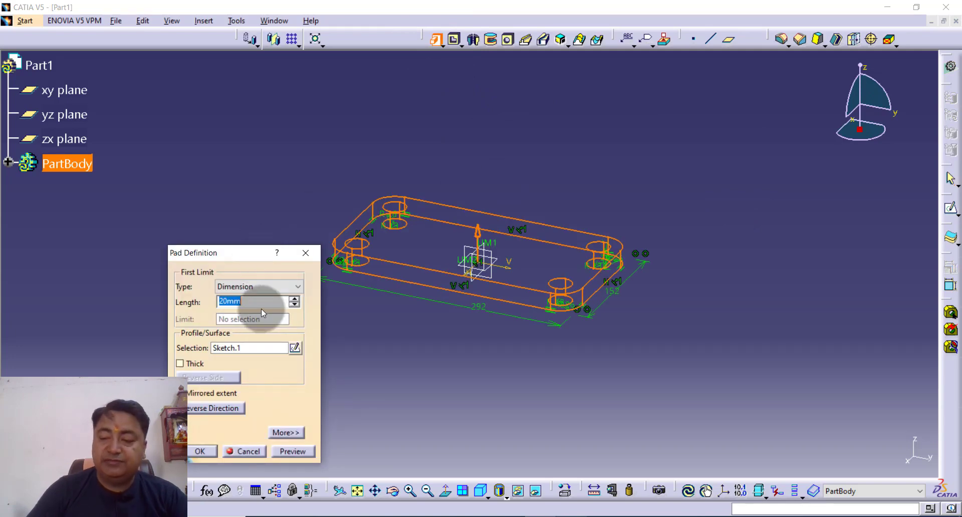
text(25)
key(Return)
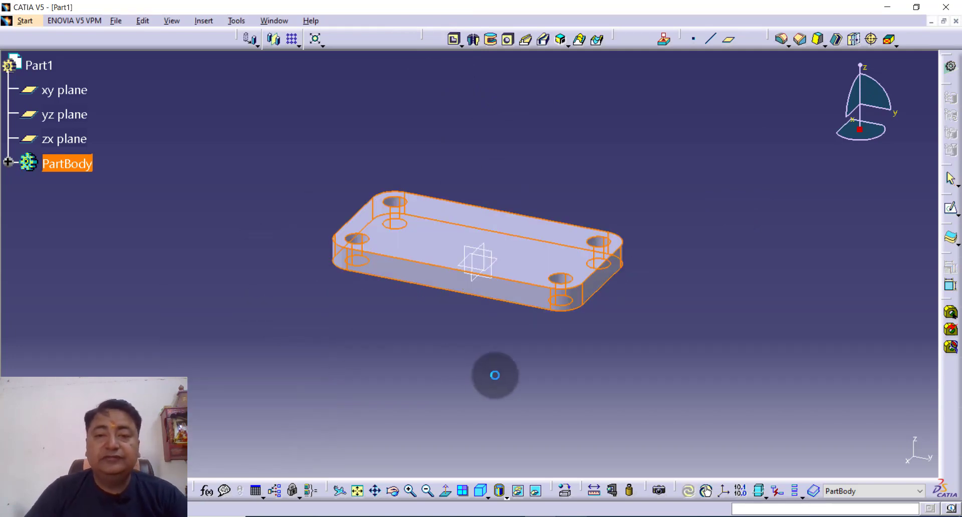
middle_drag(569, 370, 603, 390)
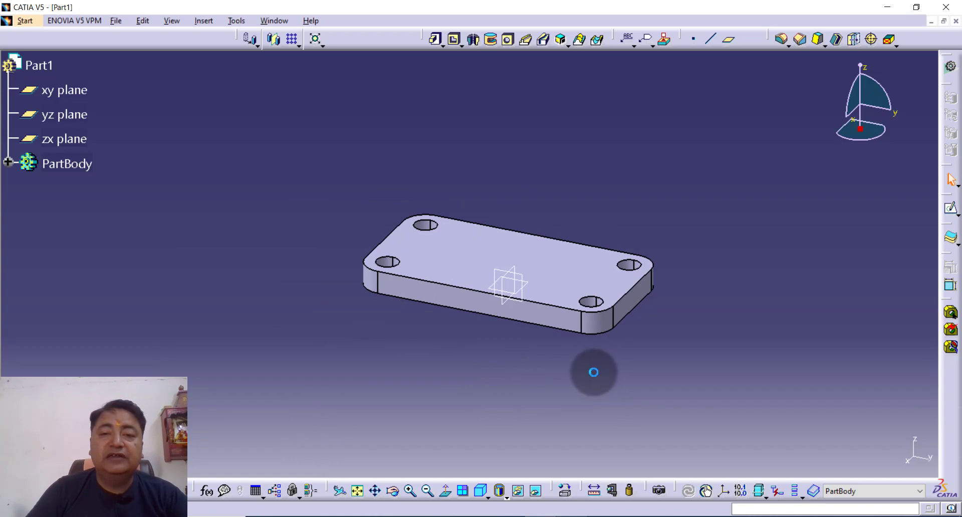
mouse_move(570, 199)
middle_down()
mouse_move(489, 216)
mouse_move(556, 207)
mouse_move(564, 186)
middle_up()
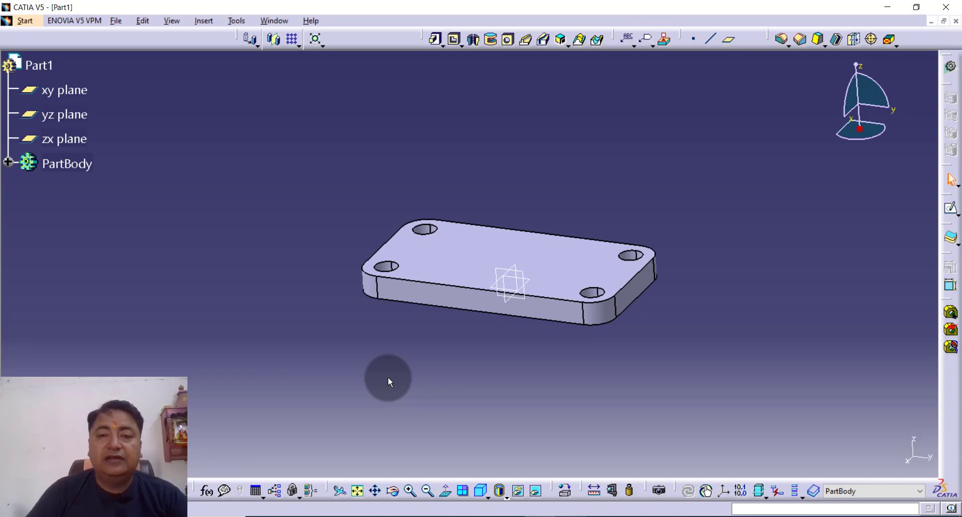
middle_drag(335, 322, 349, 327)
middle_drag(261, 277, 279, 273)
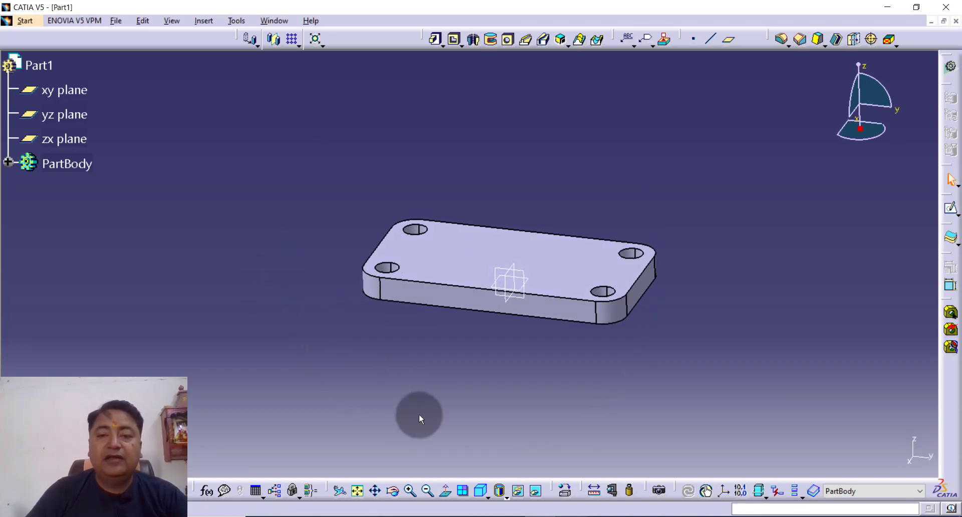
click(581, 515)
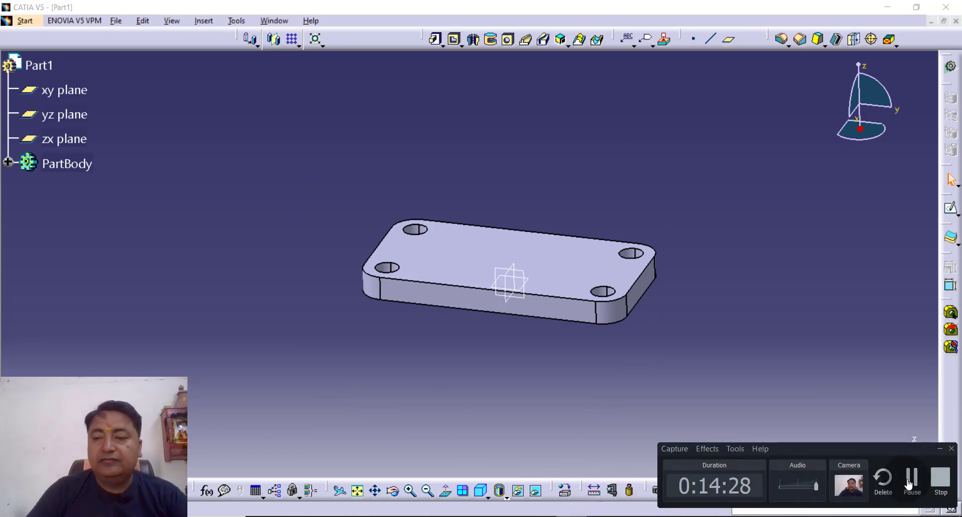
click(909, 479)
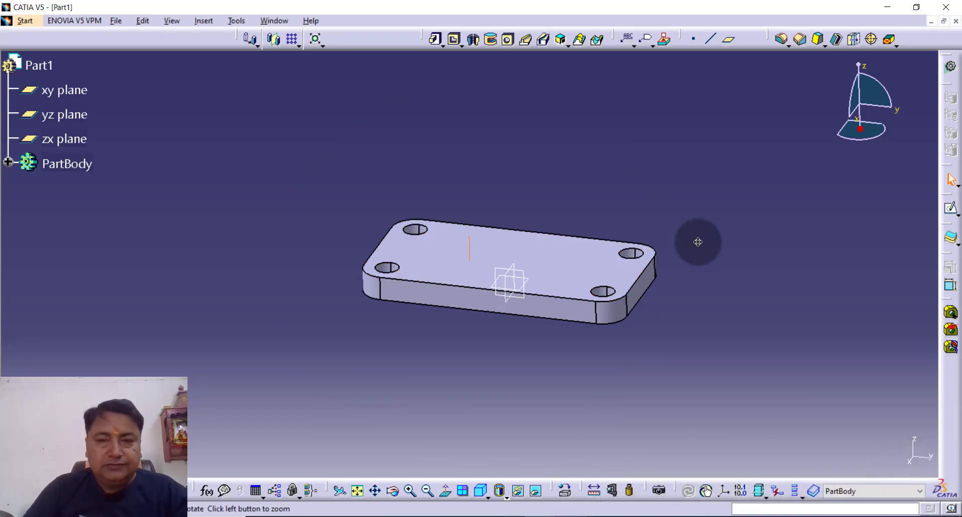
middle_drag(698, 242, 702, 234)
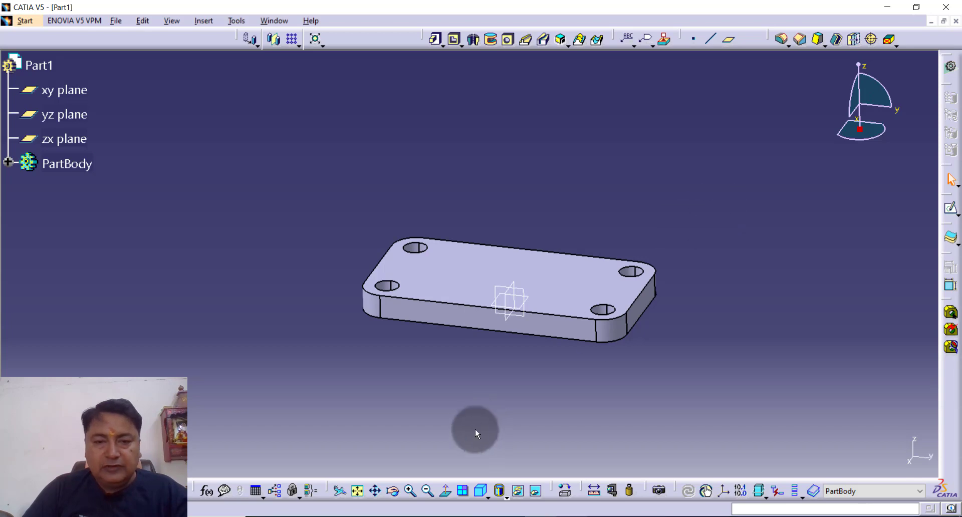
Start a new sketch on the plate's long front side face.
click(480, 490)
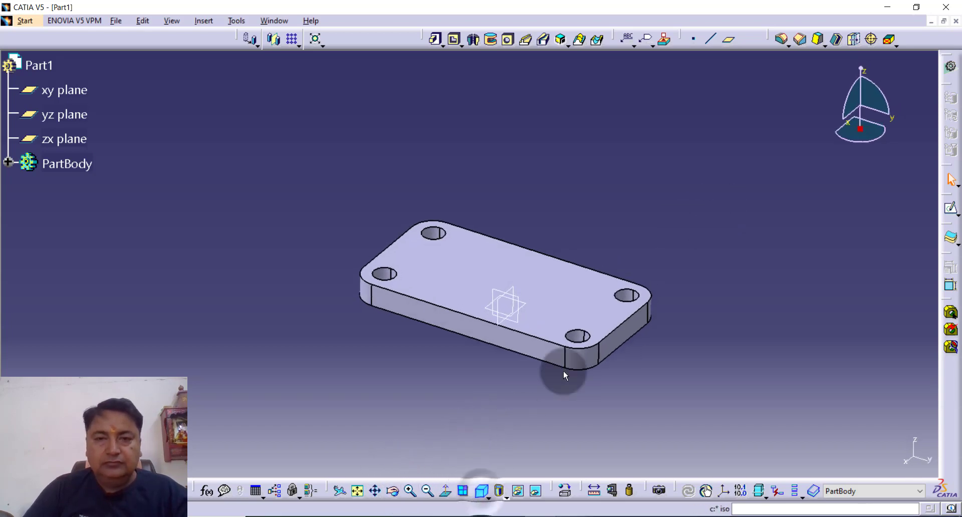
middle_drag(668, 302, 369, 285)
middle_drag(476, 197, 489, 216)
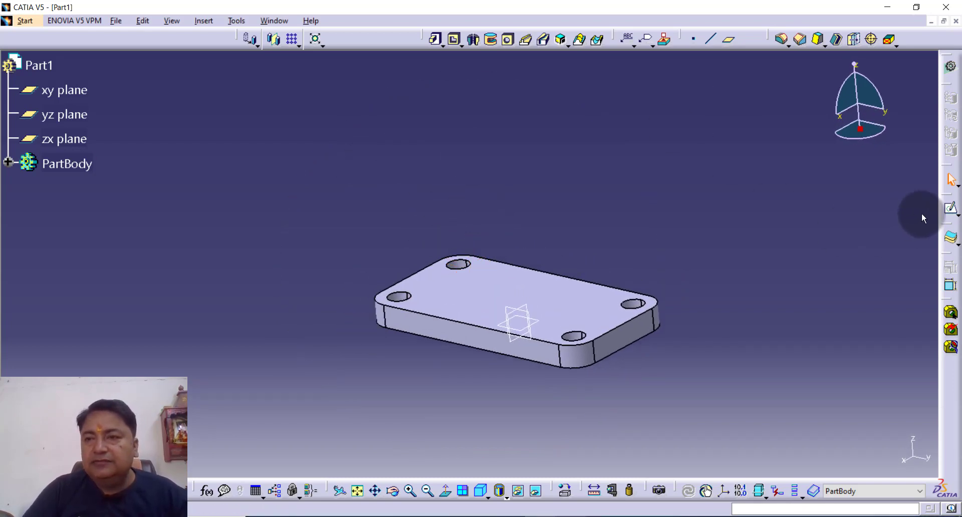
click(951, 211)
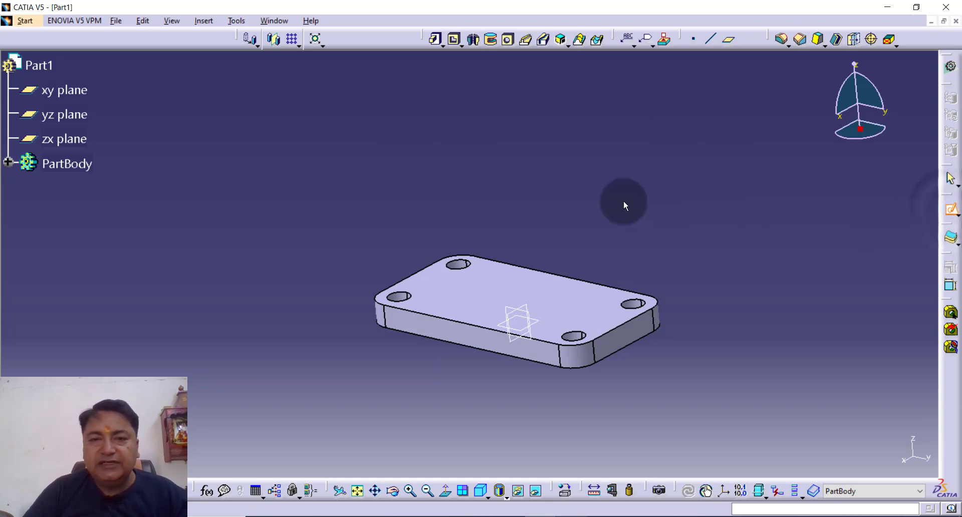
click(441, 333)
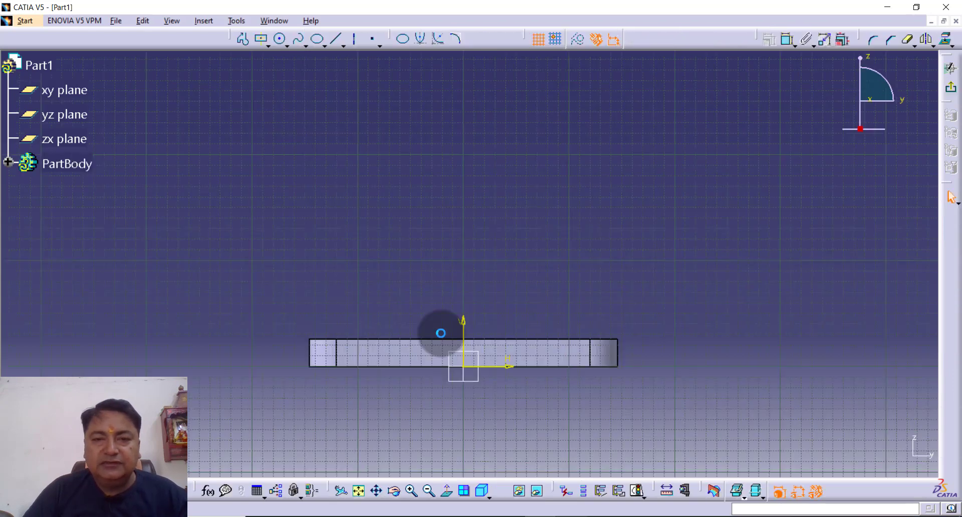
Project the plate's left end, upper and lower edges into the sketch as construction elements, and return to standard geometry.
middle_drag(392, 276, 437, 203)
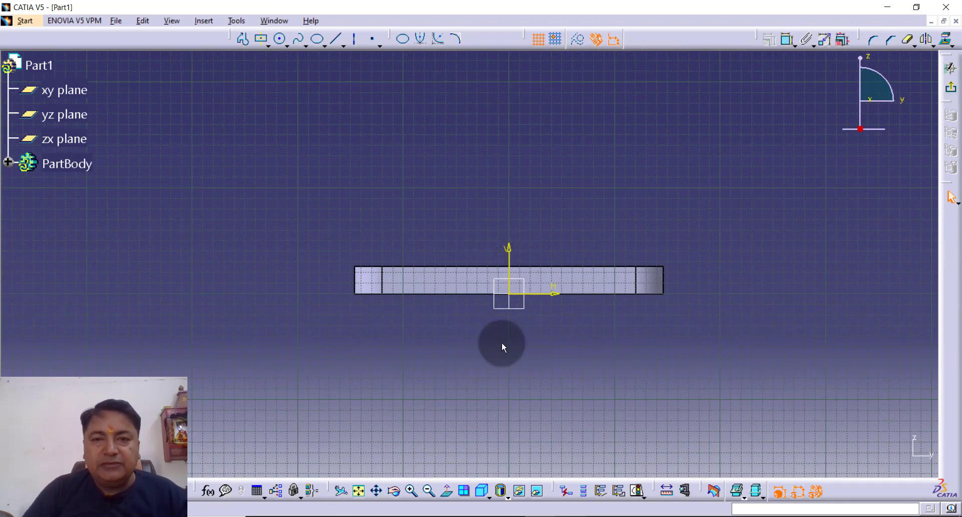
click(412, 493)
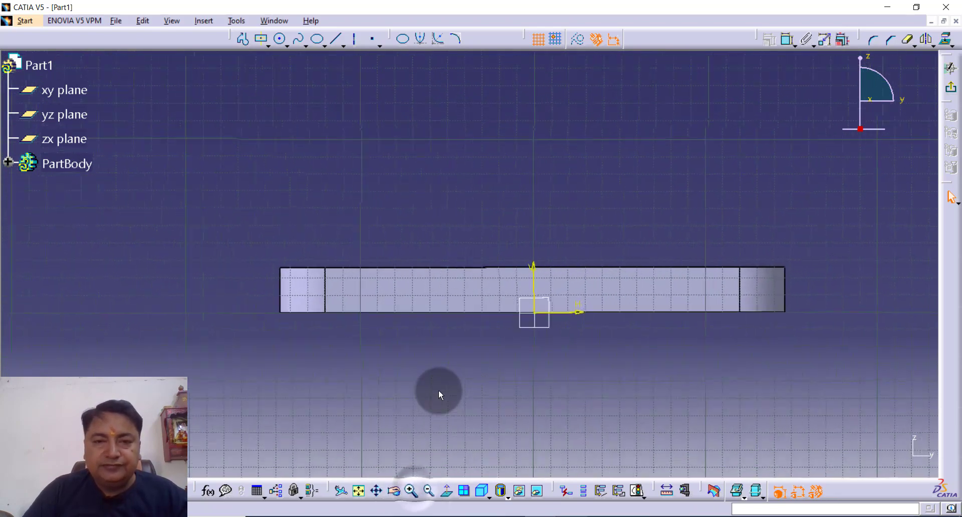
middle_drag(438, 390, 417, 397)
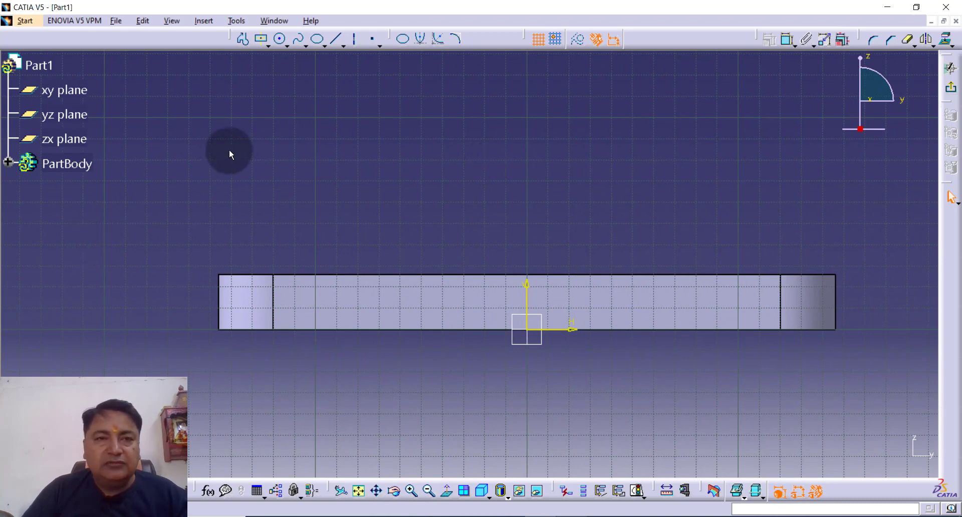
click(259, 41)
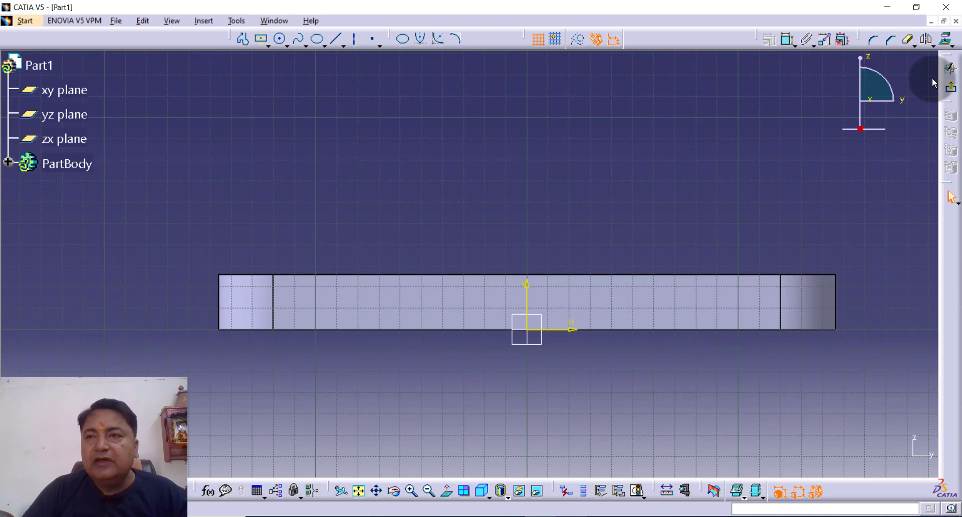
click(947, 43)
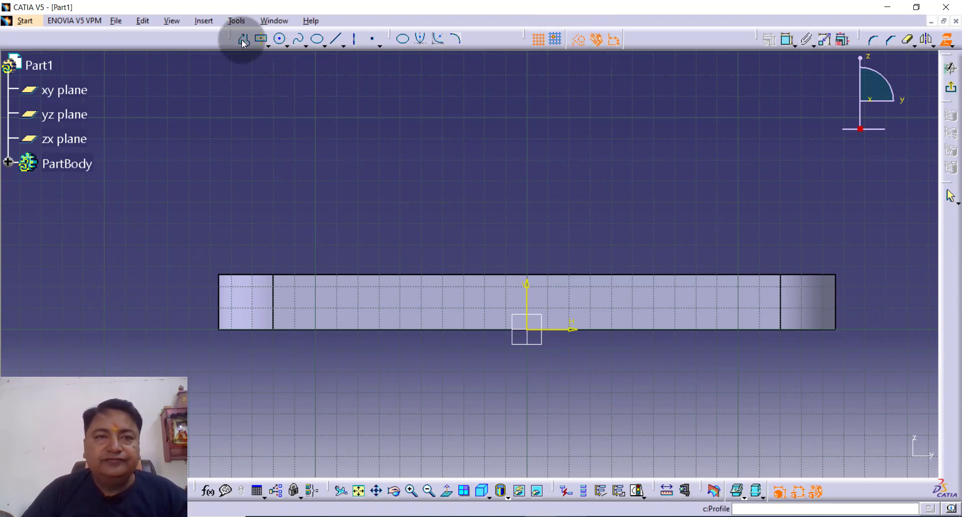
click(218, 295)
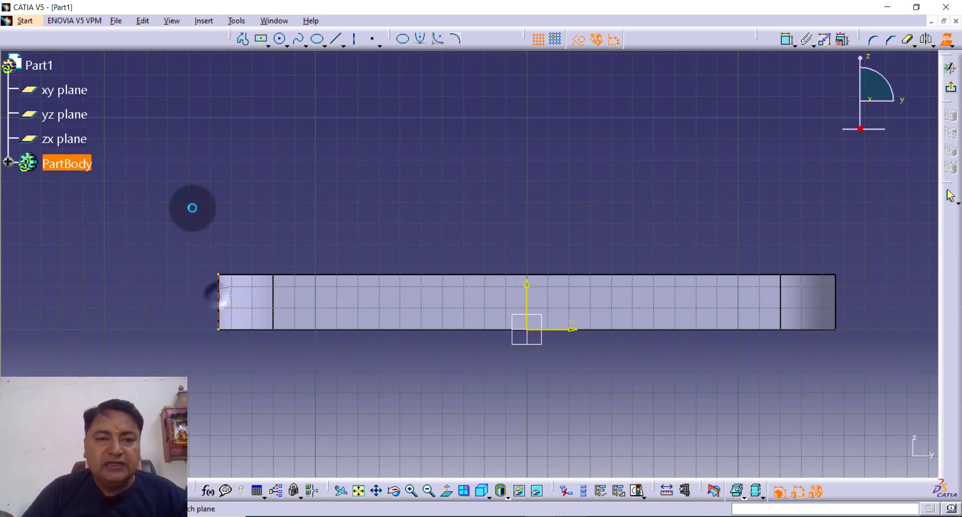
click(296, 276)
click(322, 199)
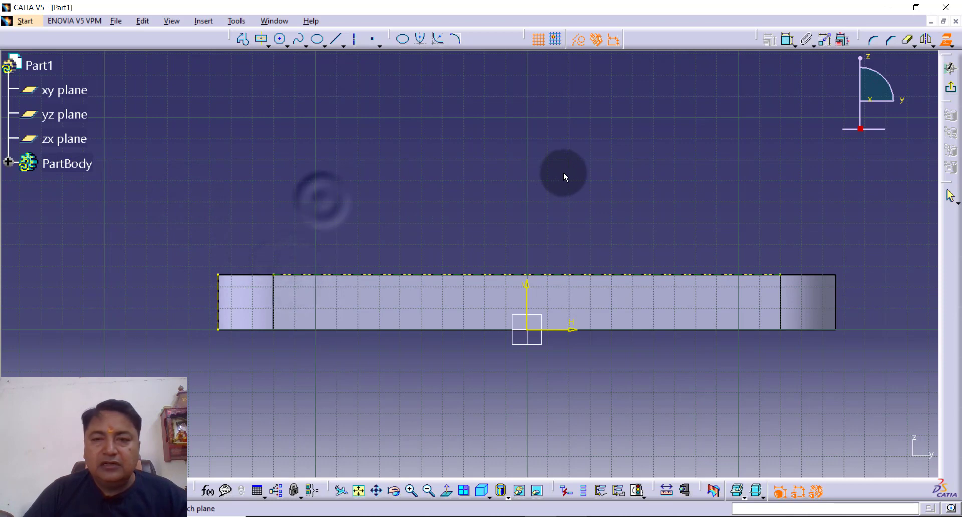
click(487, 330)
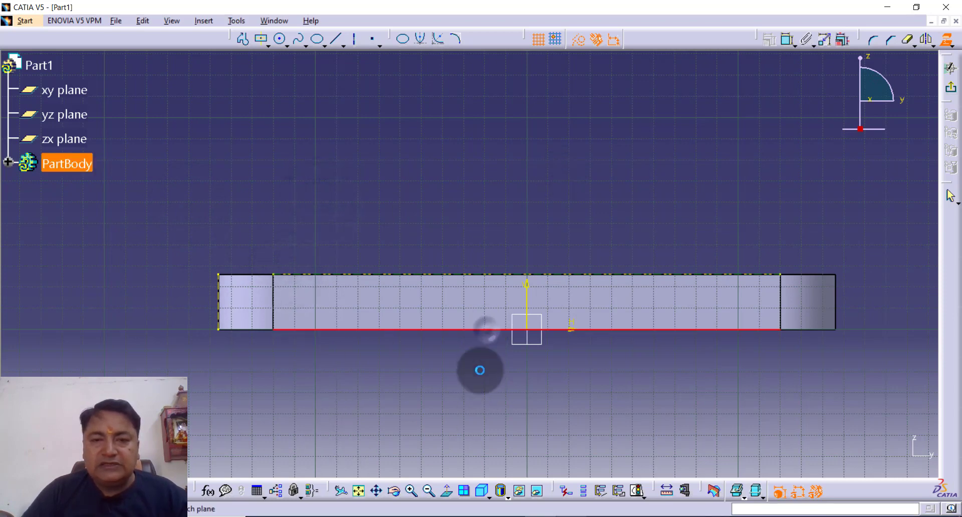
click(479, 370)
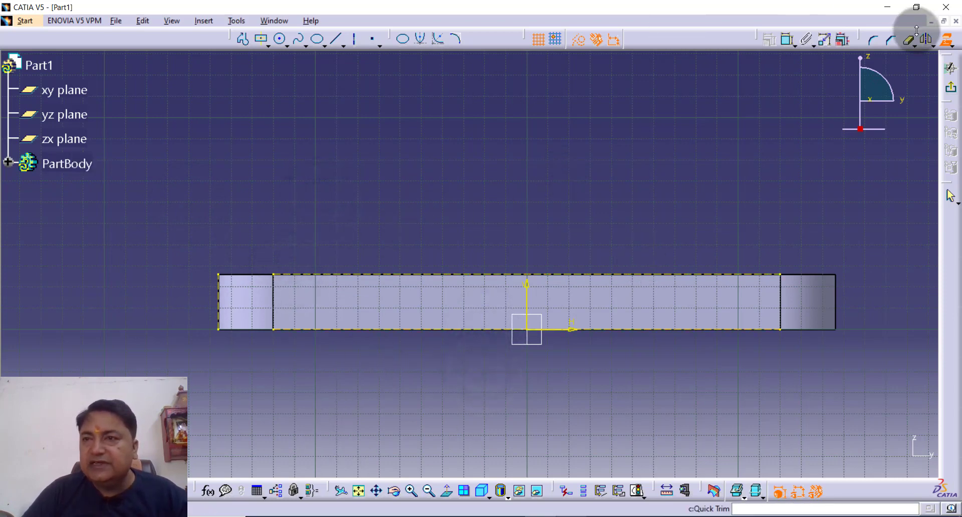
click(946, 42)
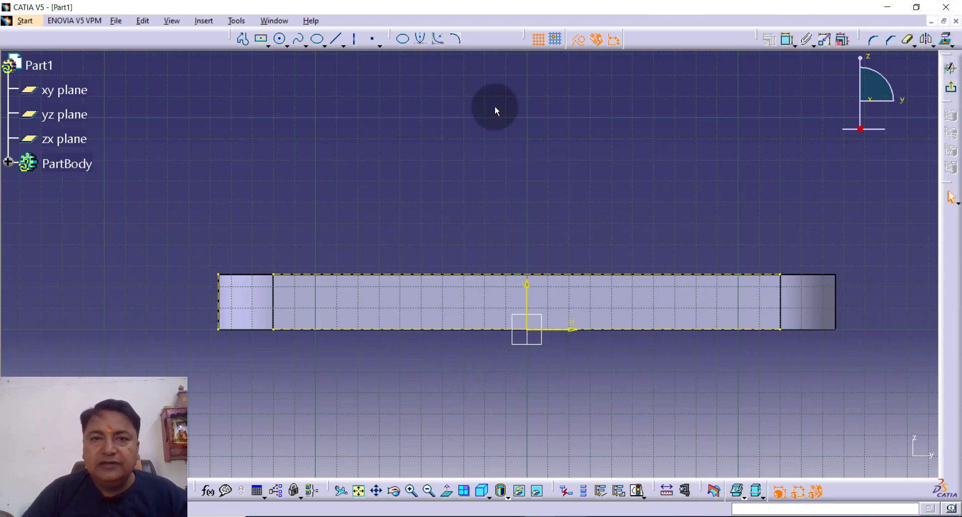
click(572, 45)
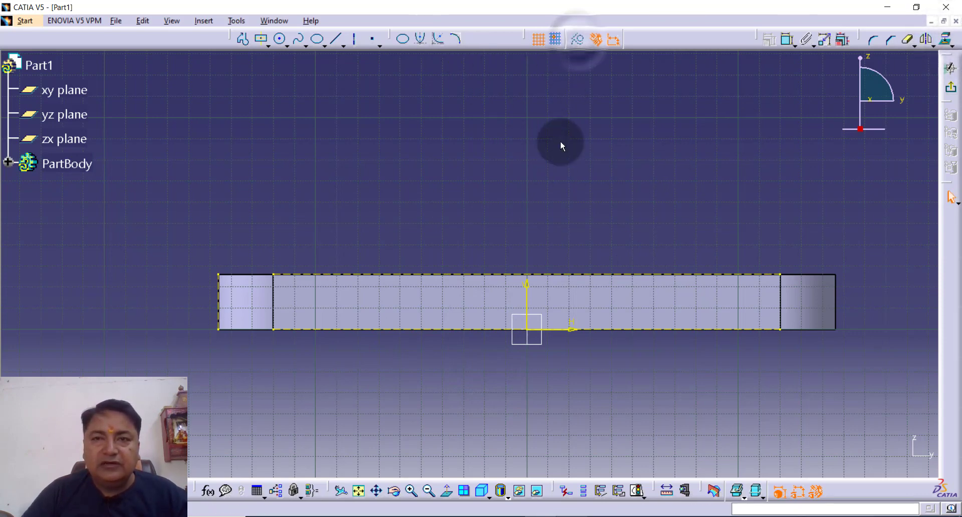
Draw a thin rectangle about 6.3 mm high from the plate's upper-left corner, running right along its top edge.
click(221, 276)
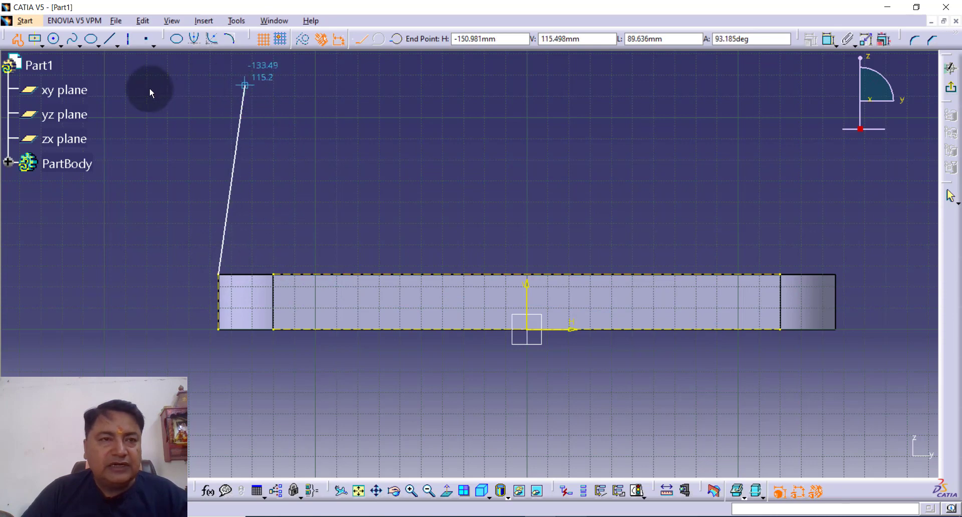
click(60, 45)
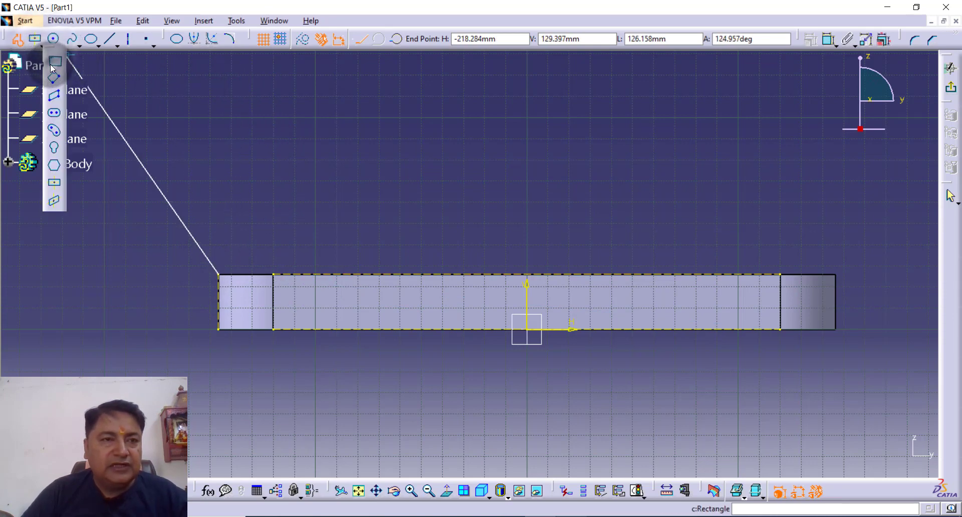
click(50, 64)
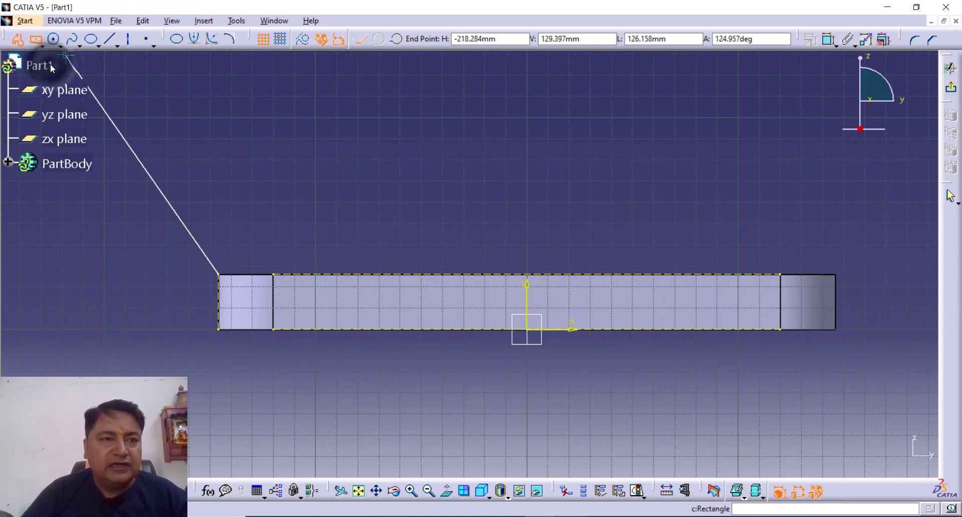
click(219, 275)
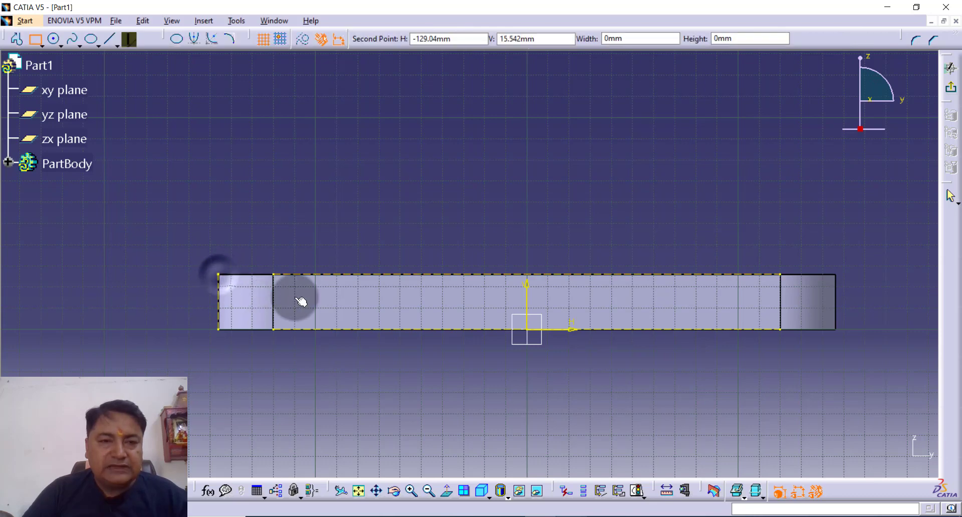
click(404, 287)
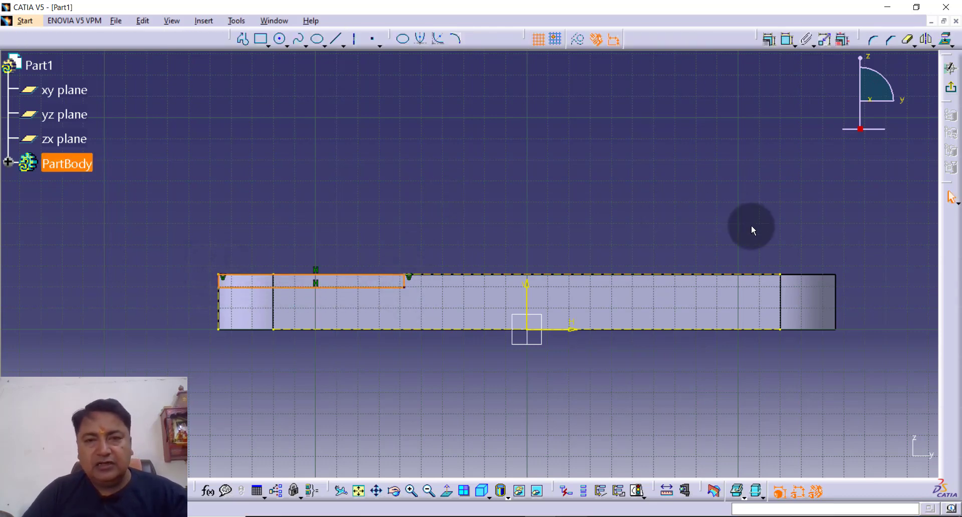
click(580, 218)
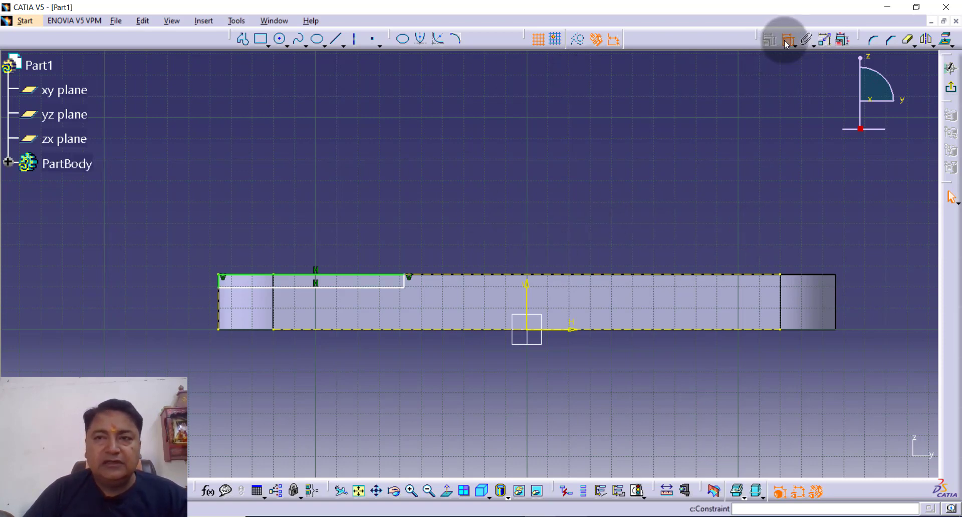
Dimension the thin rectangle's left side and set its height to 6 mm.
click(218, 280)
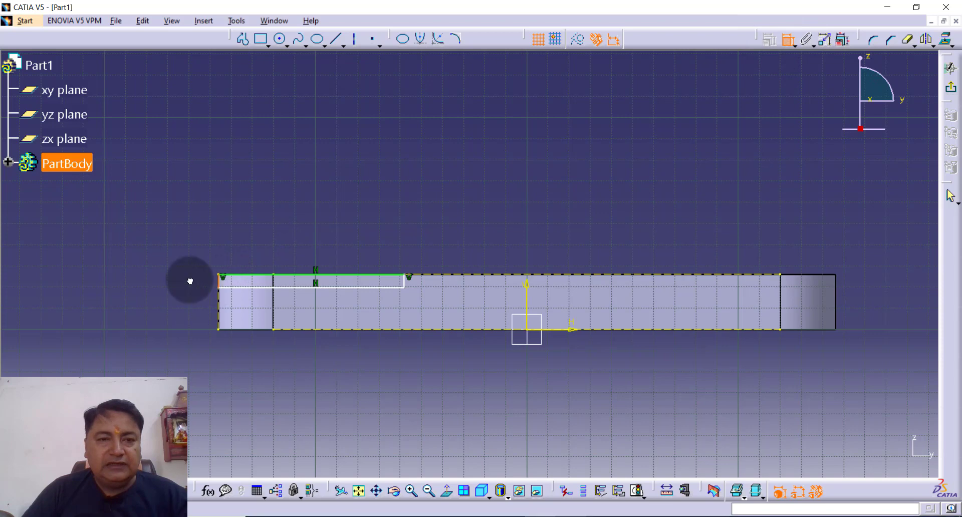
click(167, 277)
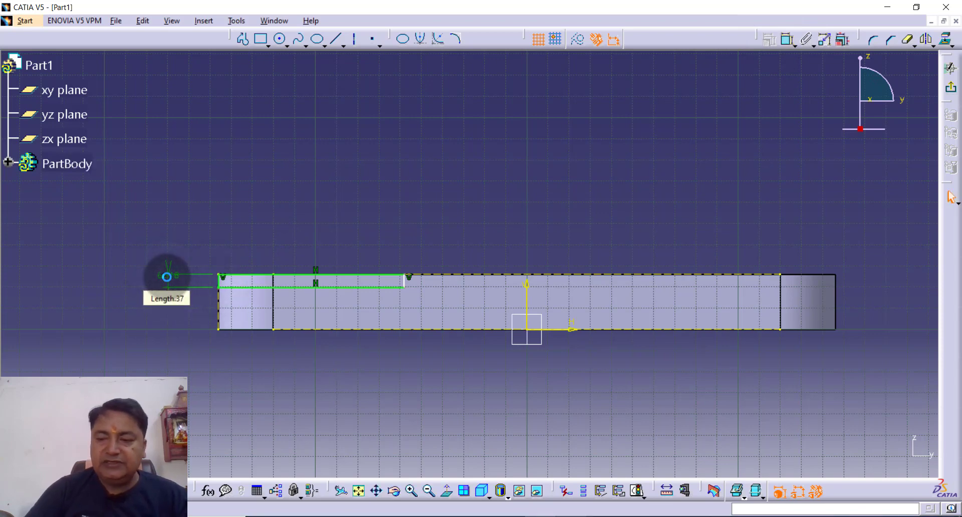
double_click(167, 277)
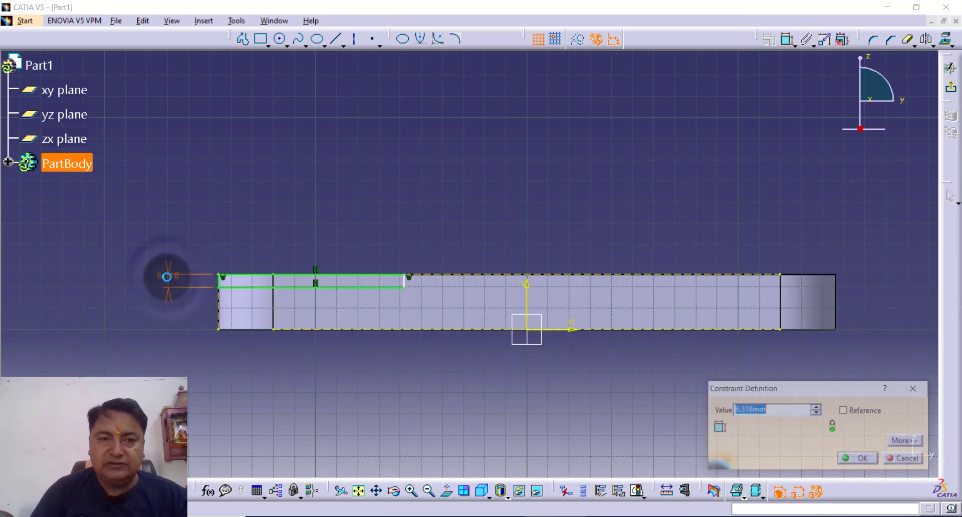
text(6)
key(Return)
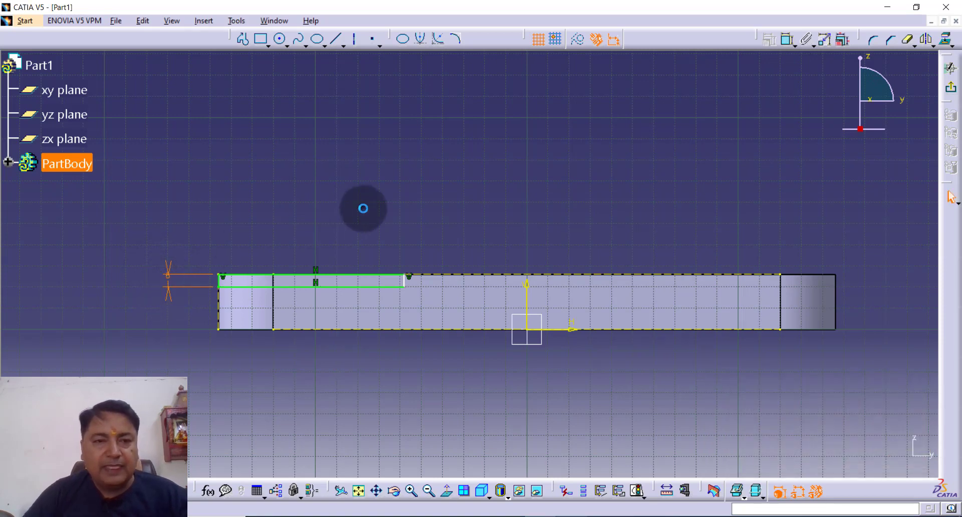
click(368, 209)
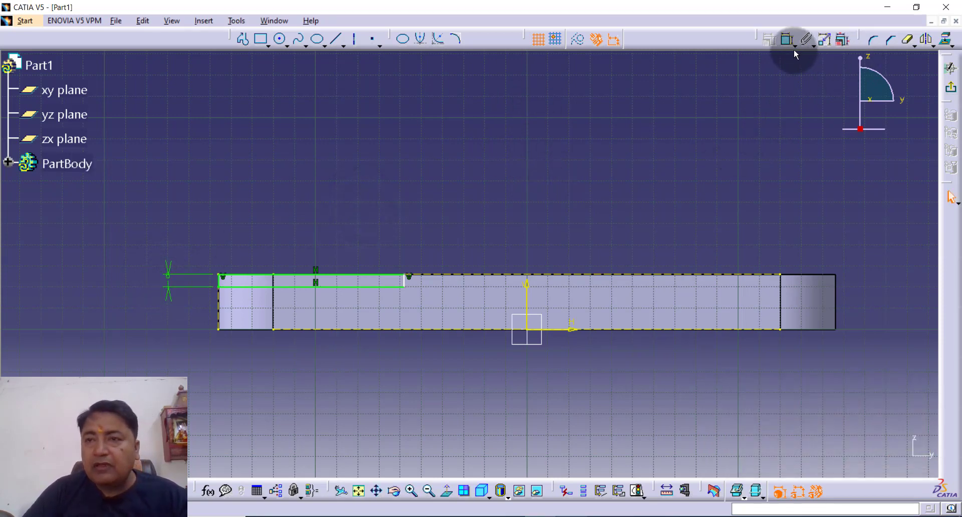
Dimension the distance from the thin rectangle's right side to the vertical axis and set it to 66 mm.
click(407, 284)
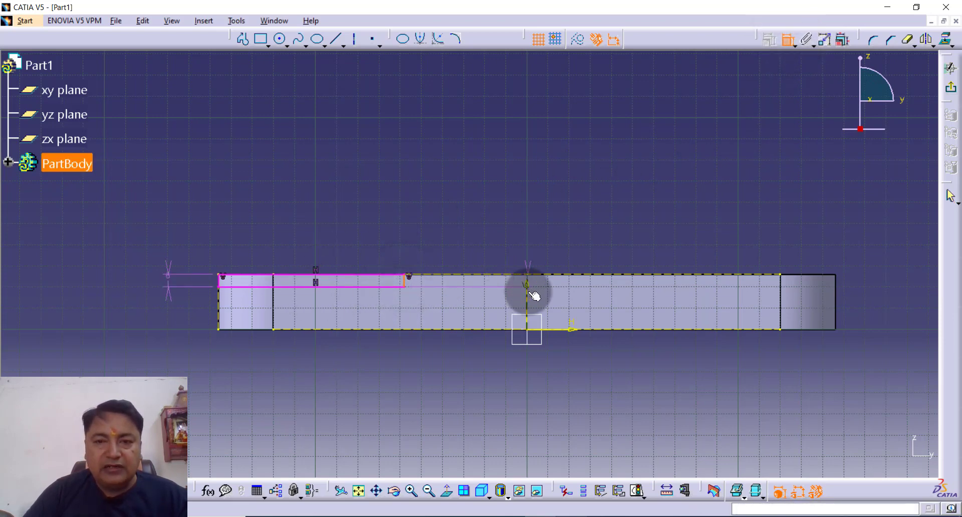
click(526, 289)
click(479, 206)
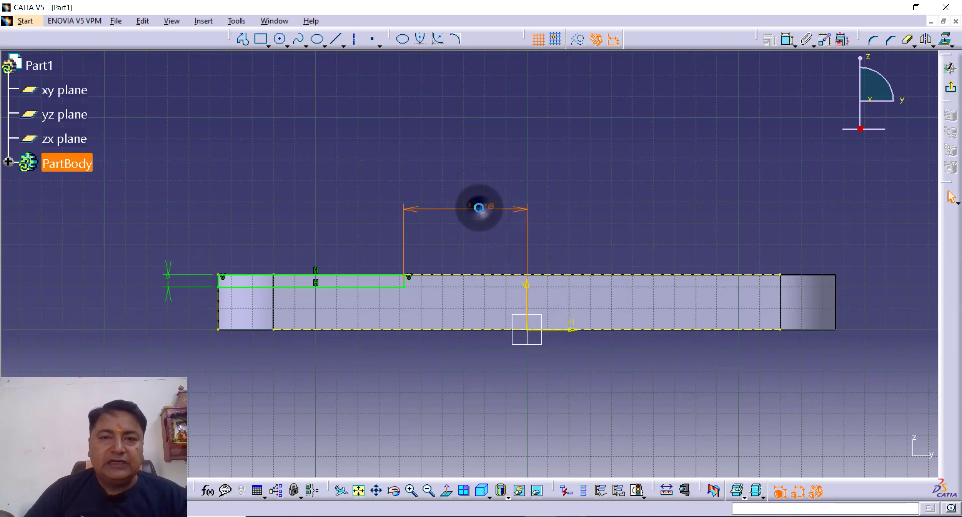
double_click(479, 204)
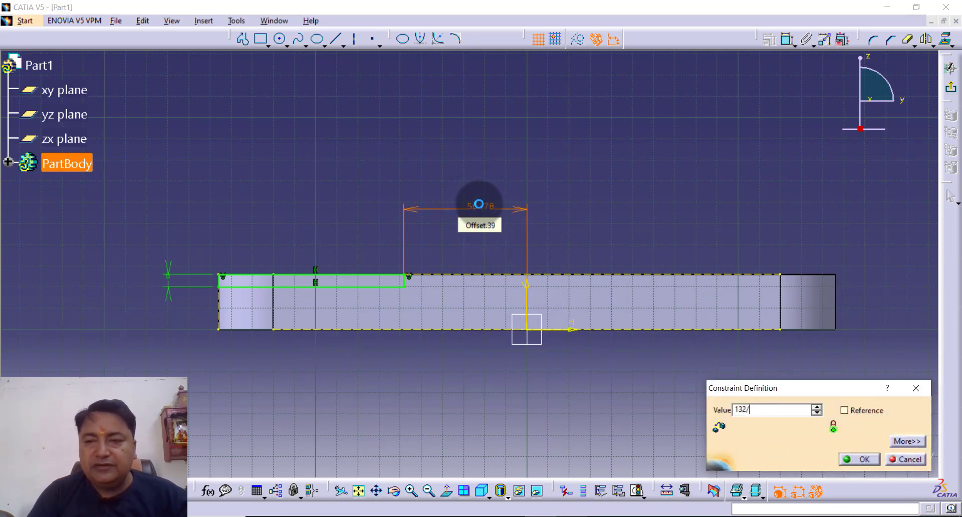
key(Return)
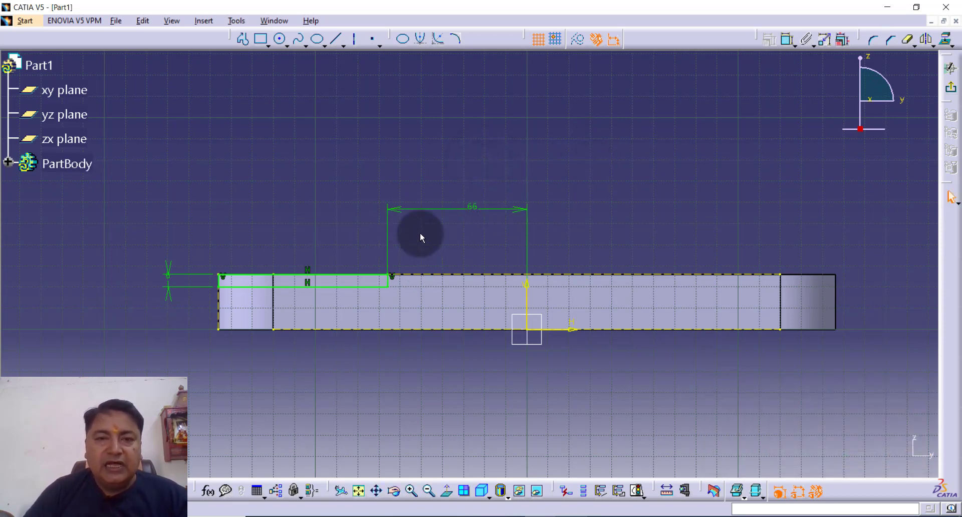
Mirror the whole thin rectangle about the sketch's vertical axis to the plate's other end.
drag(419, 233, 165, 322)
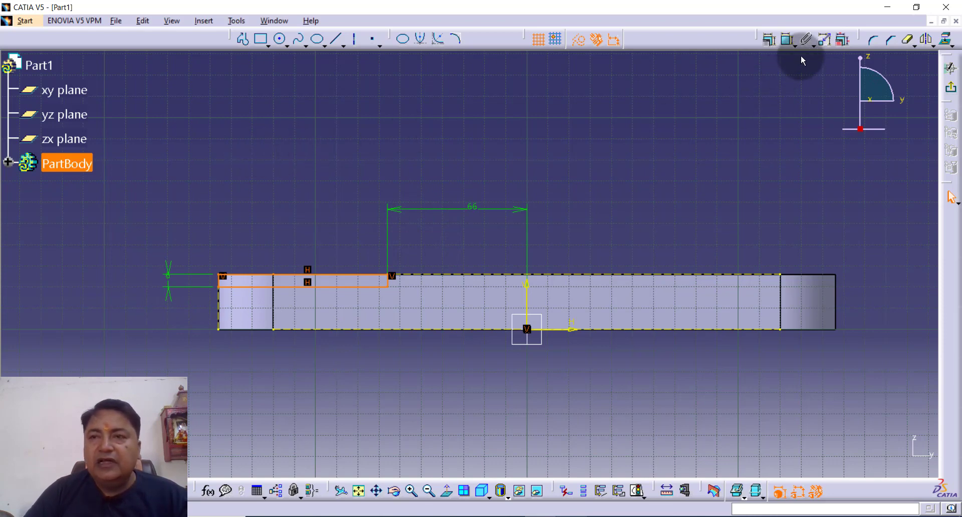
click(928, 43)
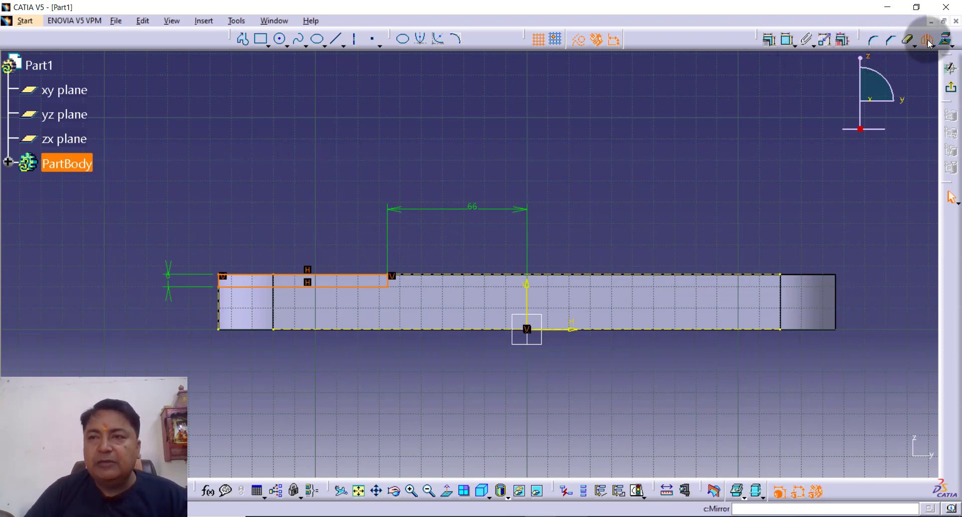
click(529, 296)
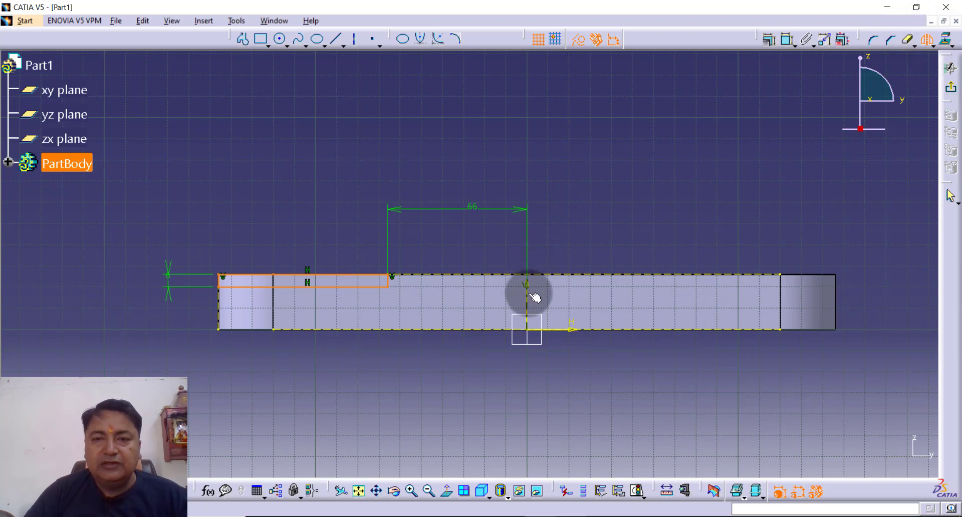
click(625, 191)
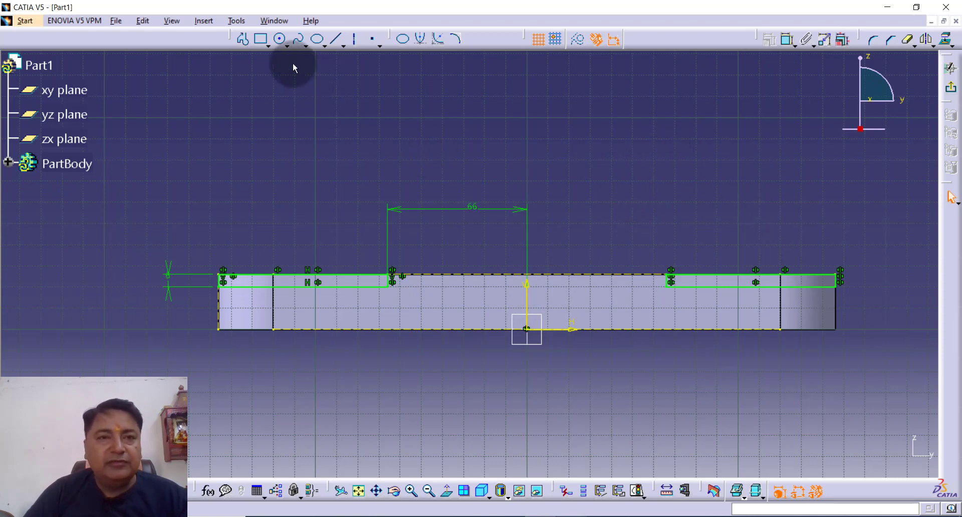
Draw an open profile from the origin: right along the bottom edge, slanting up-left to about 7.2 mm high, and back about 55 mm to the vertical axis.
click(244, 40)
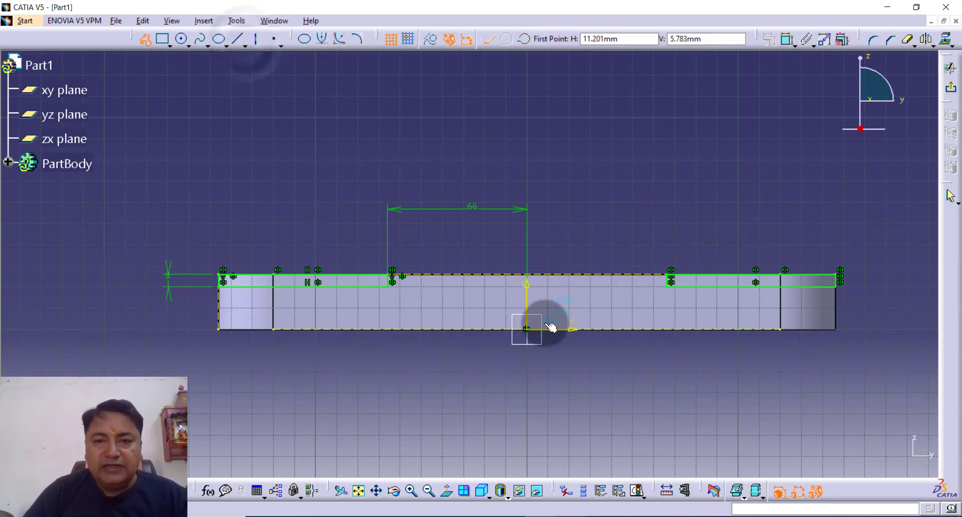
click(358, 490)
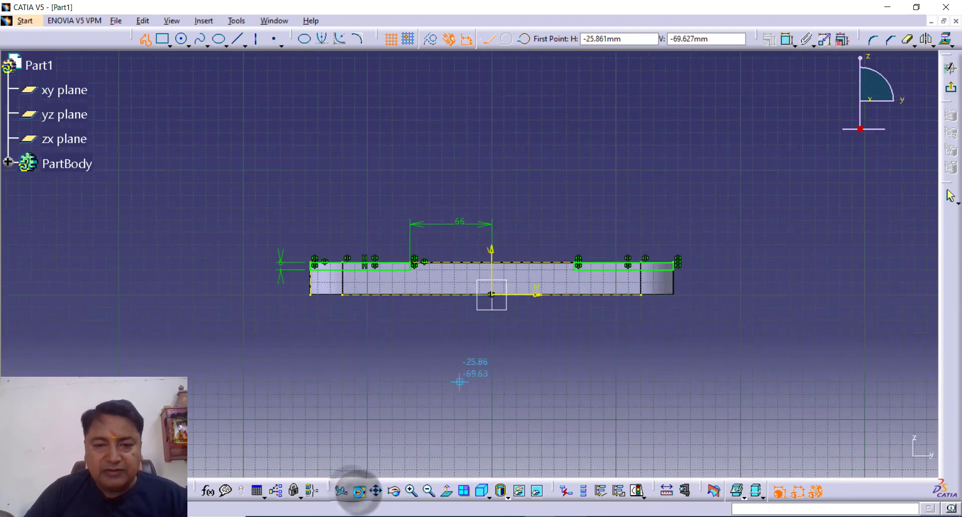
click(411, 491)
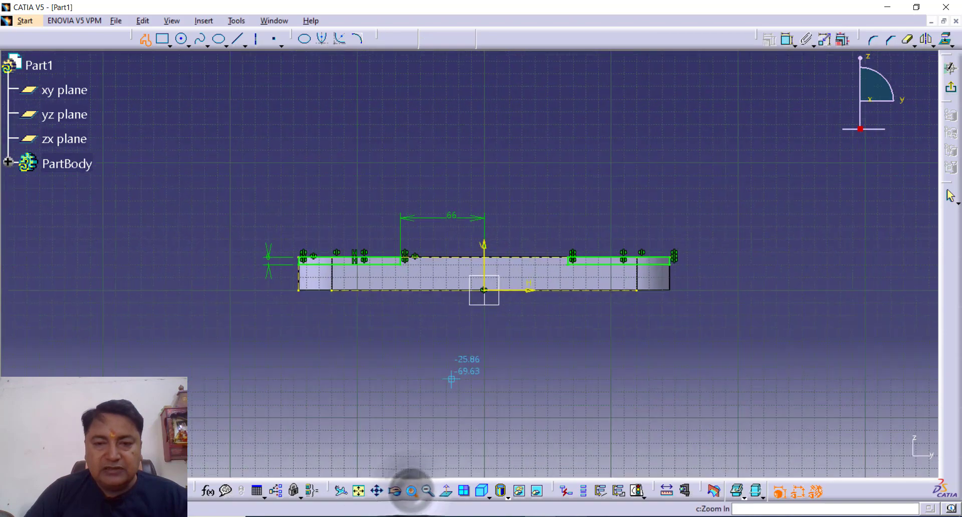
click(411, 491)
click(411, 491)
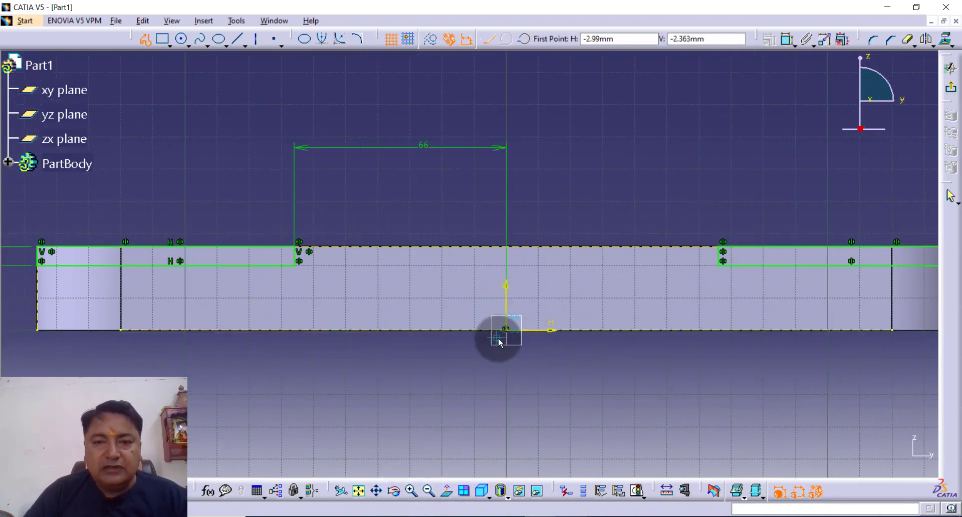
click(511, 331)
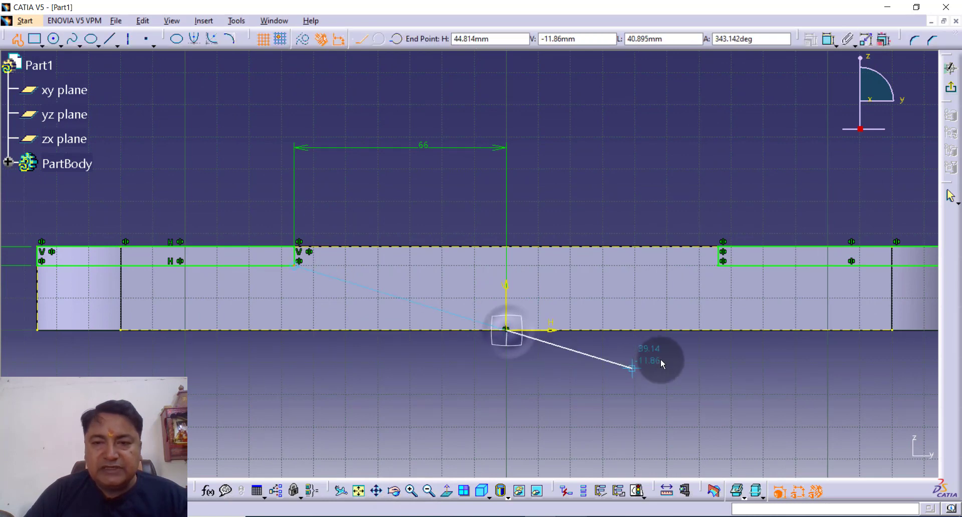
click(705, 329)
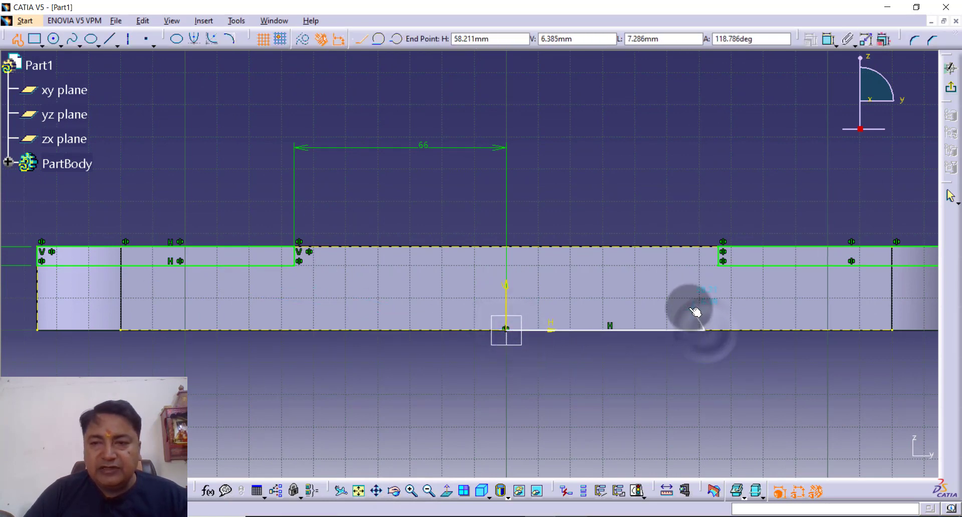
click(682, 307)
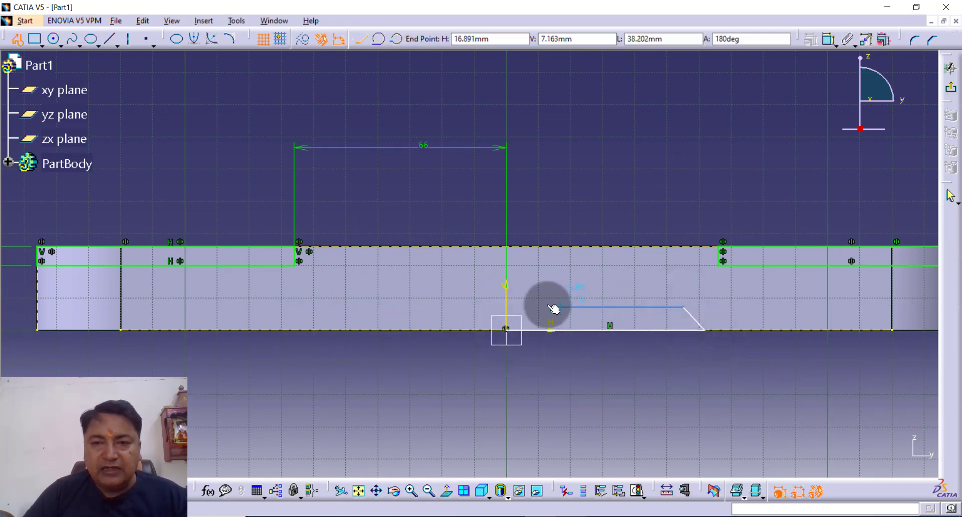
click(510, 308)
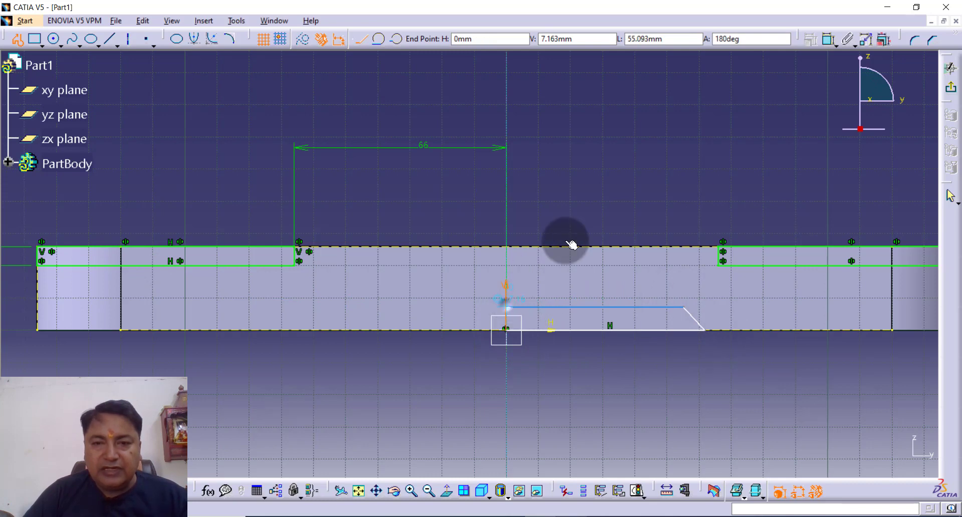
key(Escape)
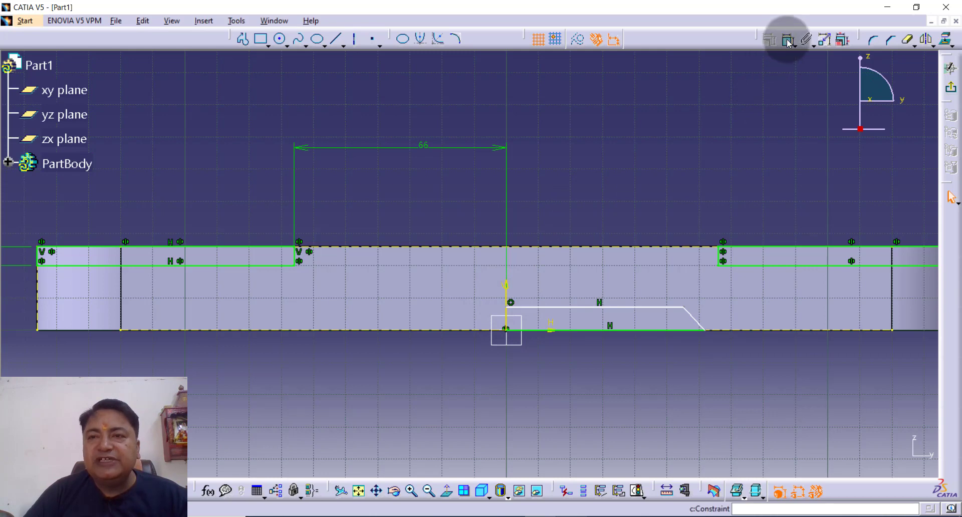
Dimension the open profile's bottom line and set its length to 72 mm.
click(788, 43)
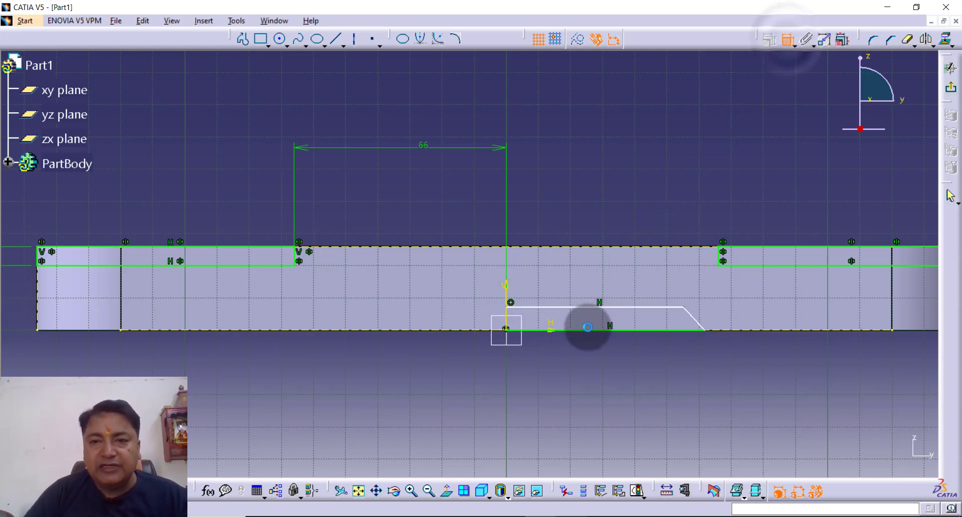
click(586, 329)
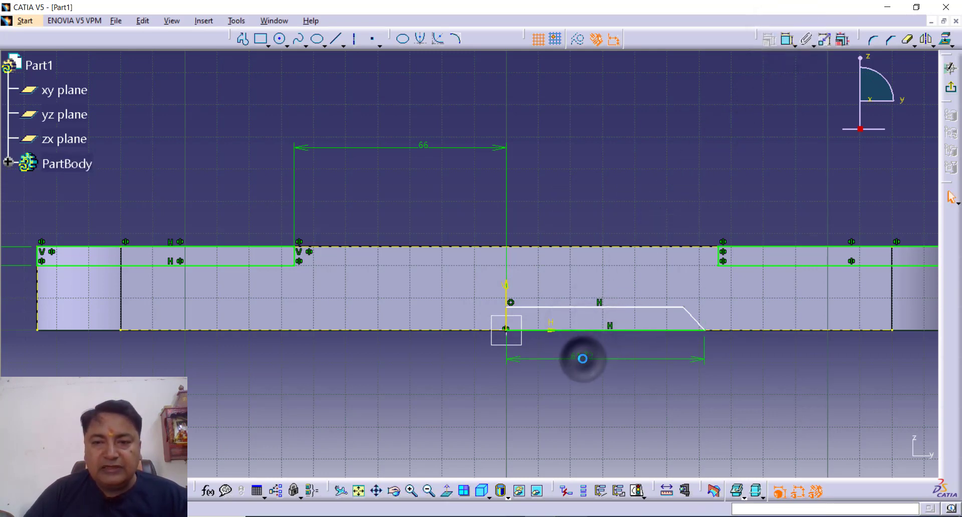
click(582, 359)
double_click(582, 359)
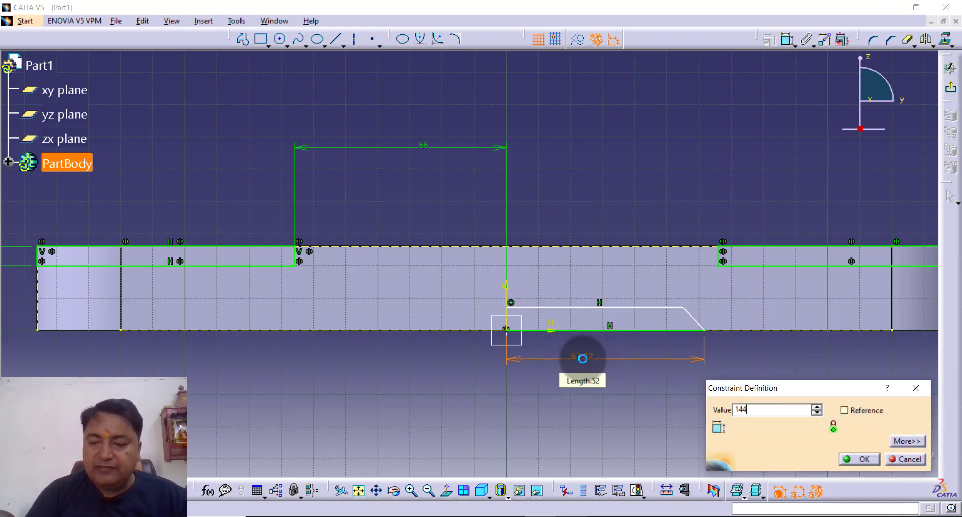
key(Return)
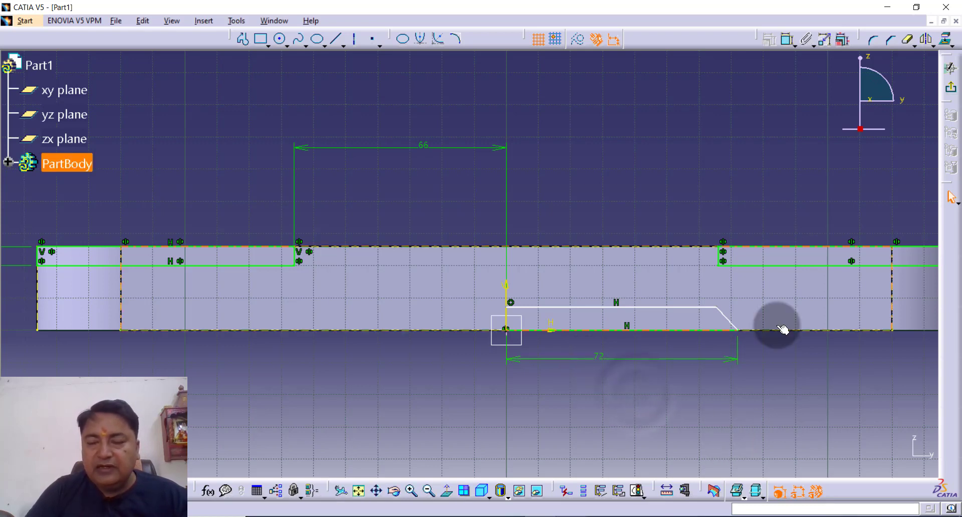
Dimension the angle between the profile's bottom line and slanted line and set it to 45 degrees.
click(788, 41)
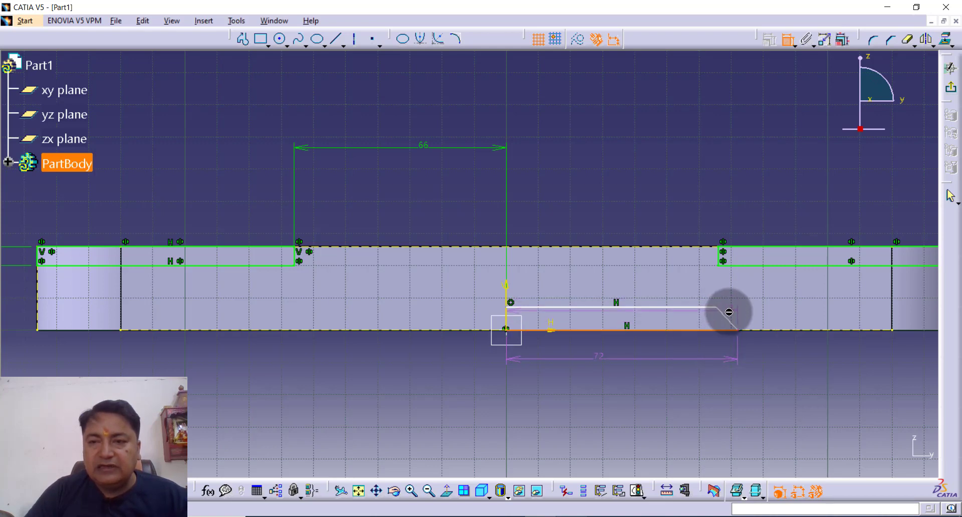
click(725, 318)
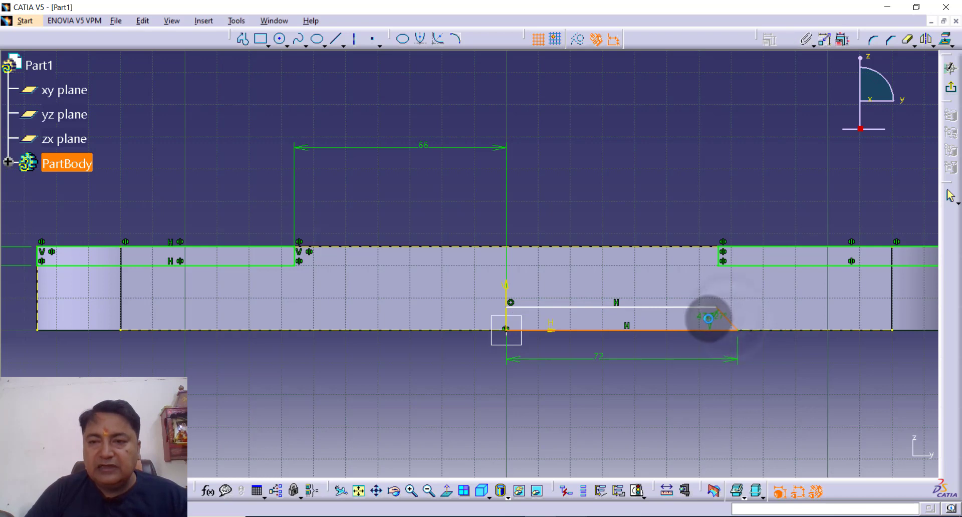
click(708, 319)
double_click(708, 319)
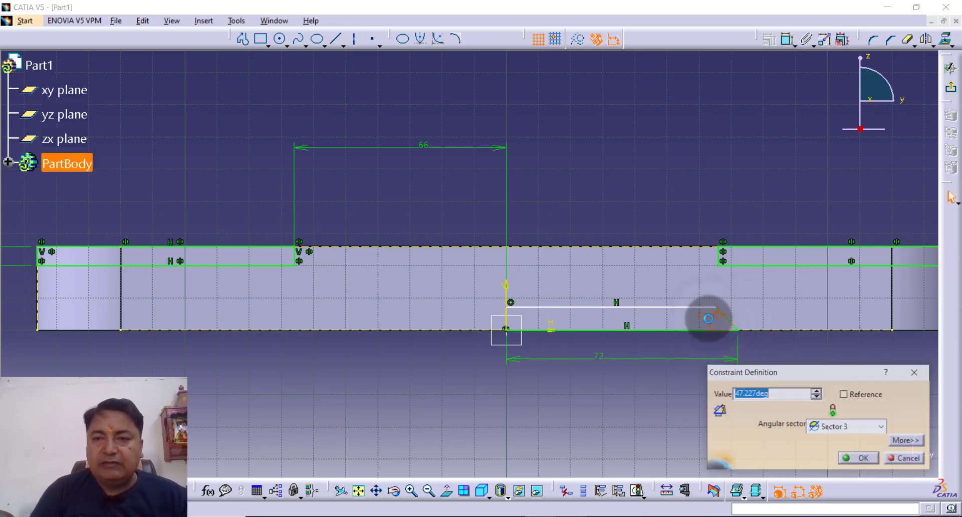
key(Return)
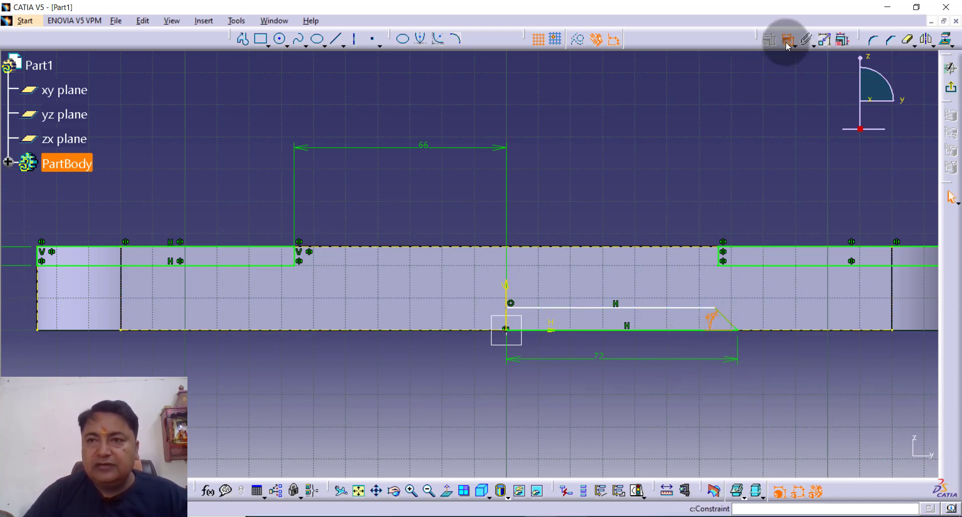
Dimension the height between the profile's upper and bottom lines and set it to 6 mm.
click(702, 307)
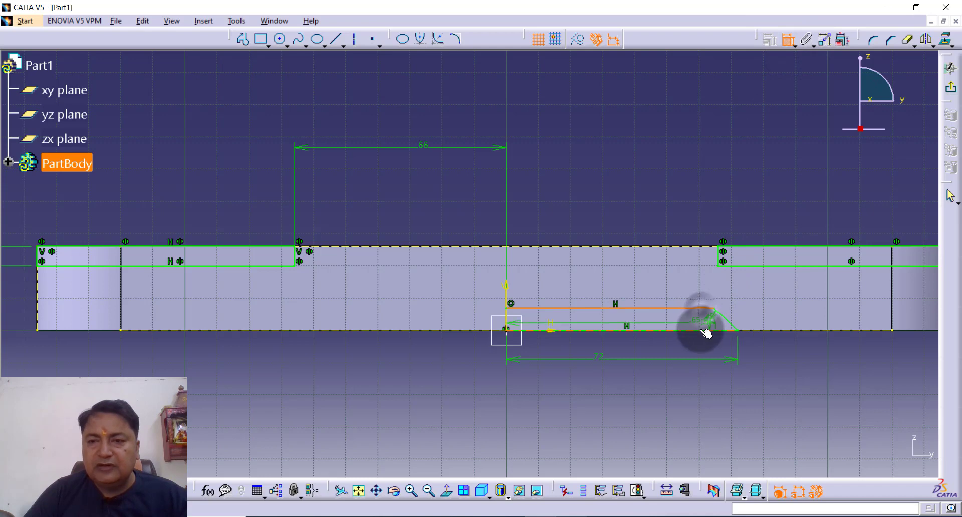
click(705, 331)
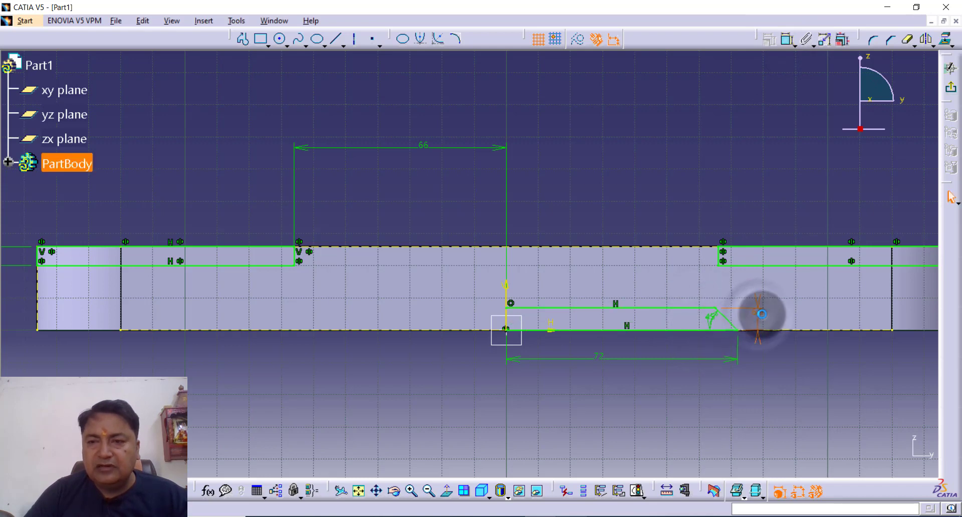
double_click(760, 313)
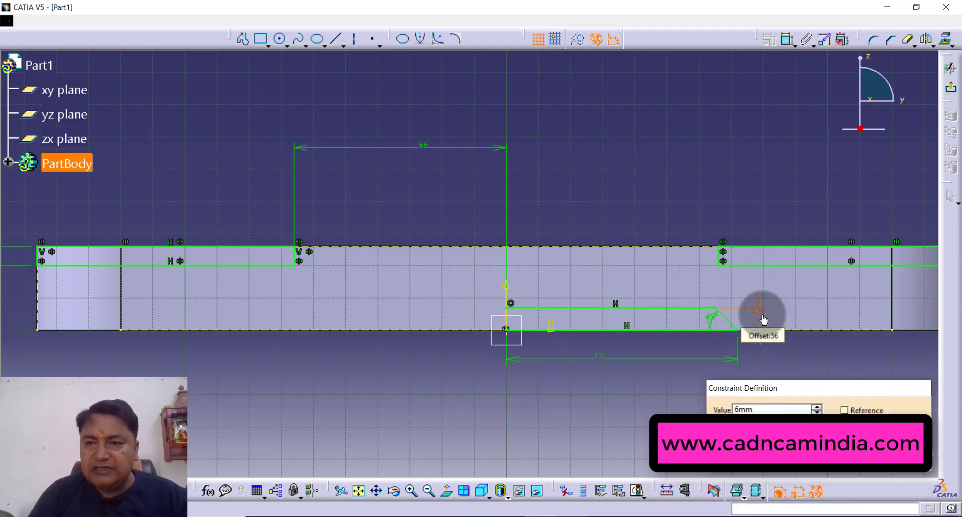
key(Return)
click(679, 188)
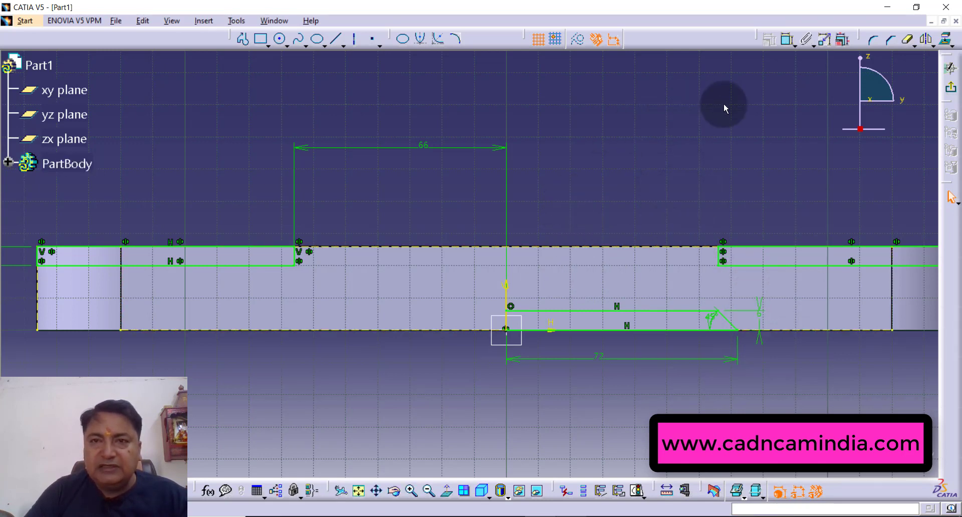
Mirror the profile's upper, slanted and bottom lines about the vertical axis to complete the trapezoid.
click(662, 310)
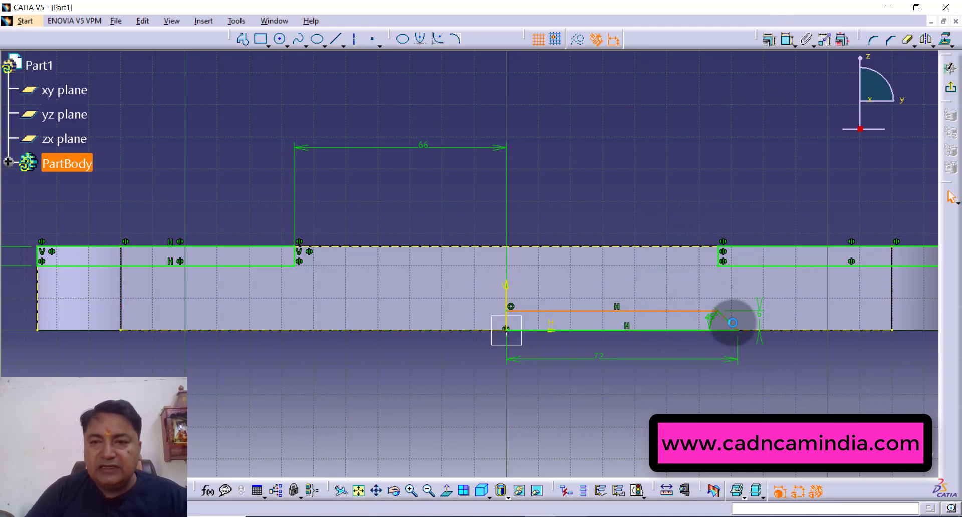
ctrl+click(732, 322)
ctrl+click(708, 329)
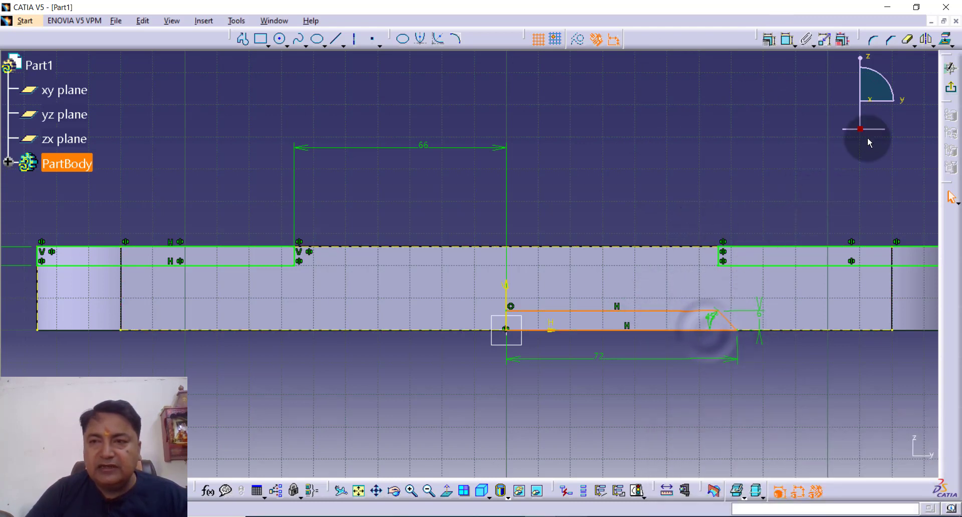
click(927, 44)
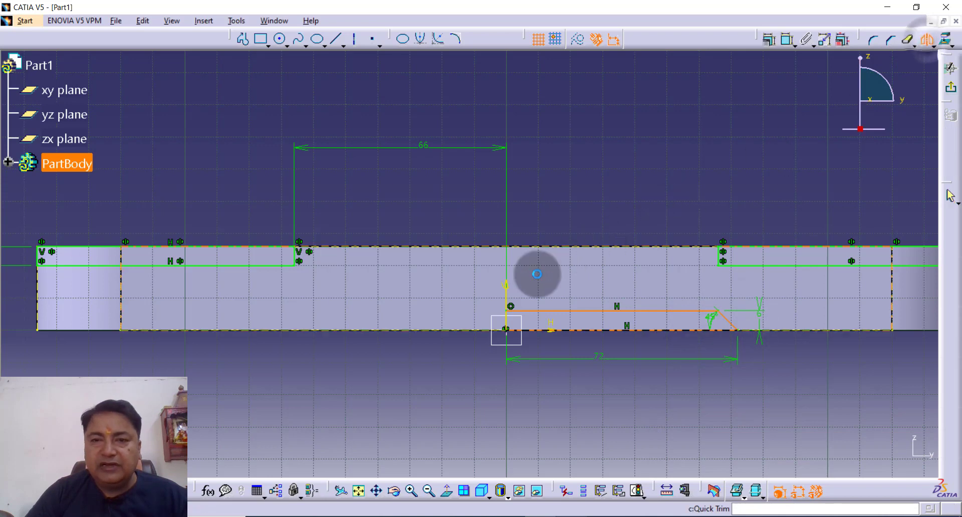
click(507, 297)
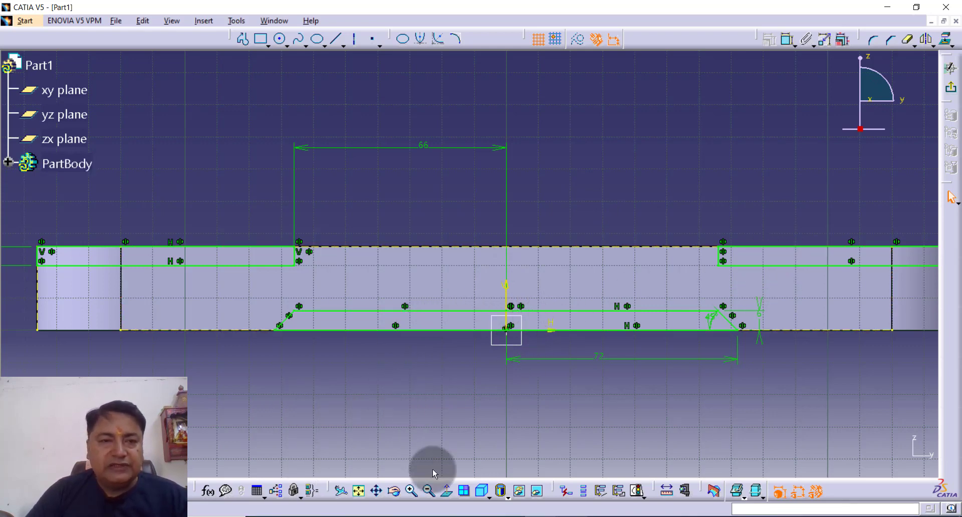
click(428, 490)
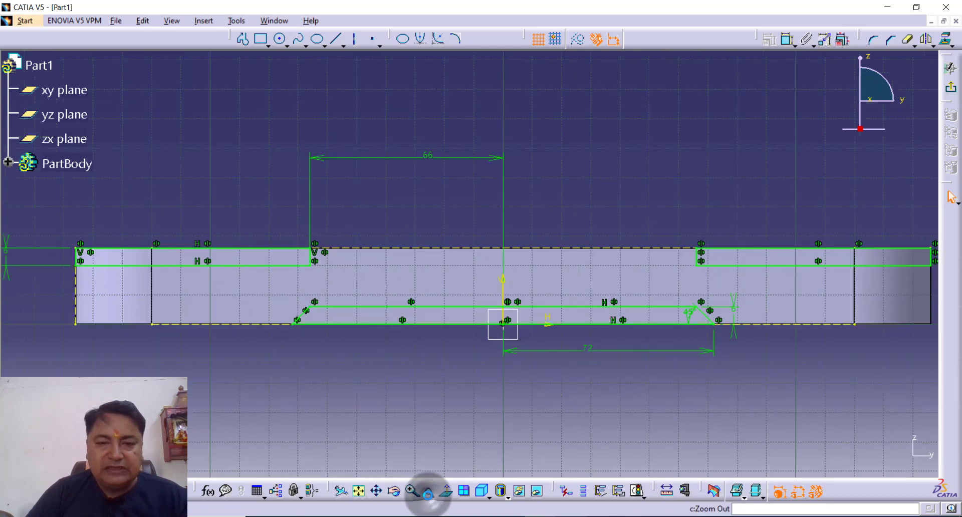
click(429, 491)
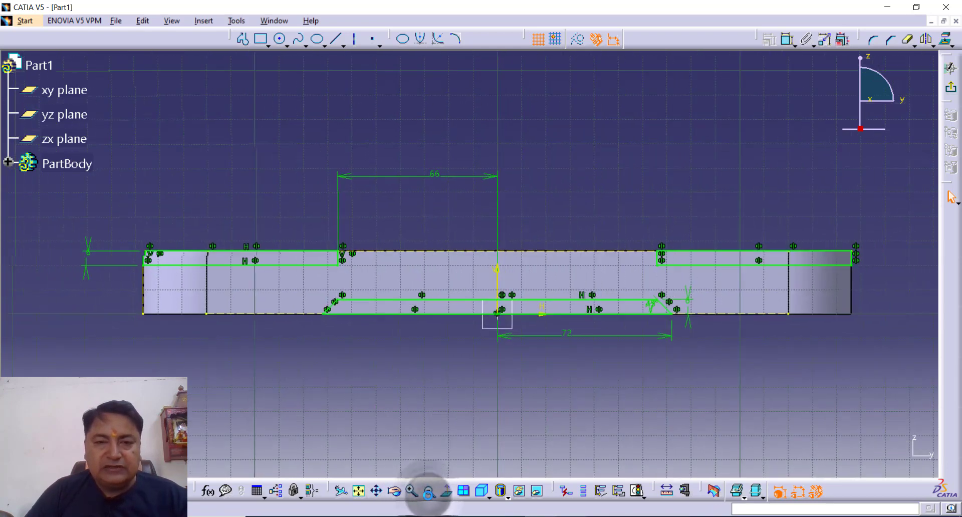
Exit the sketch and cut its stepped and trapezoidal profiles through the plate with an Up to next pocket.
click(951, 90)
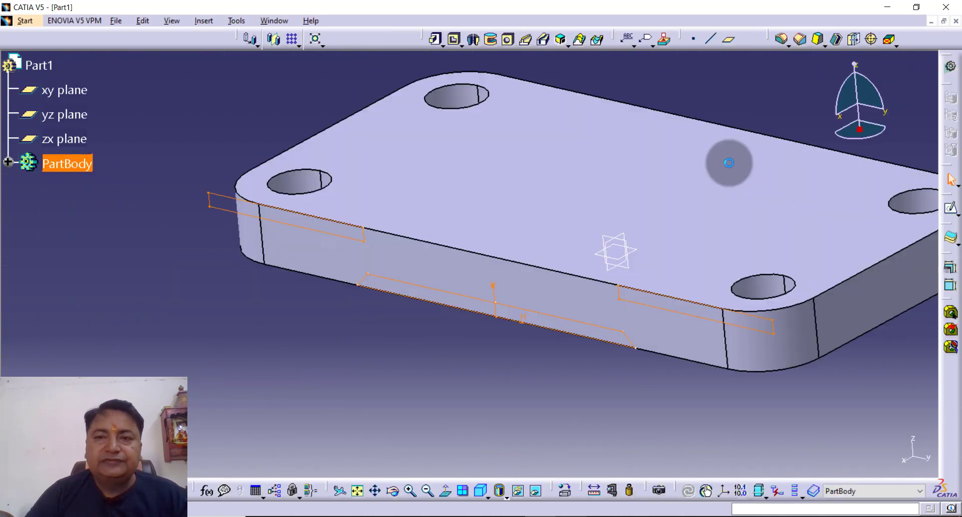
click(455, 40)
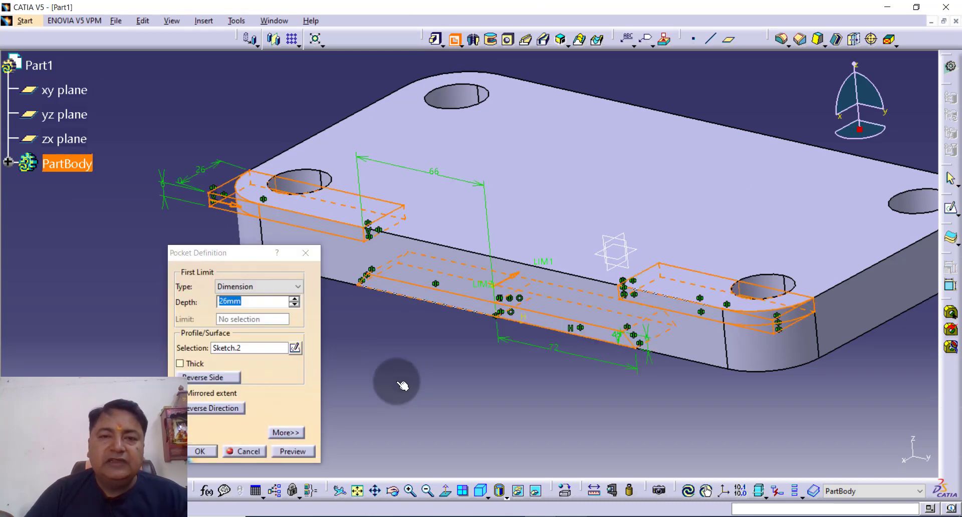
middle_drag(392, 380, 372, 382)
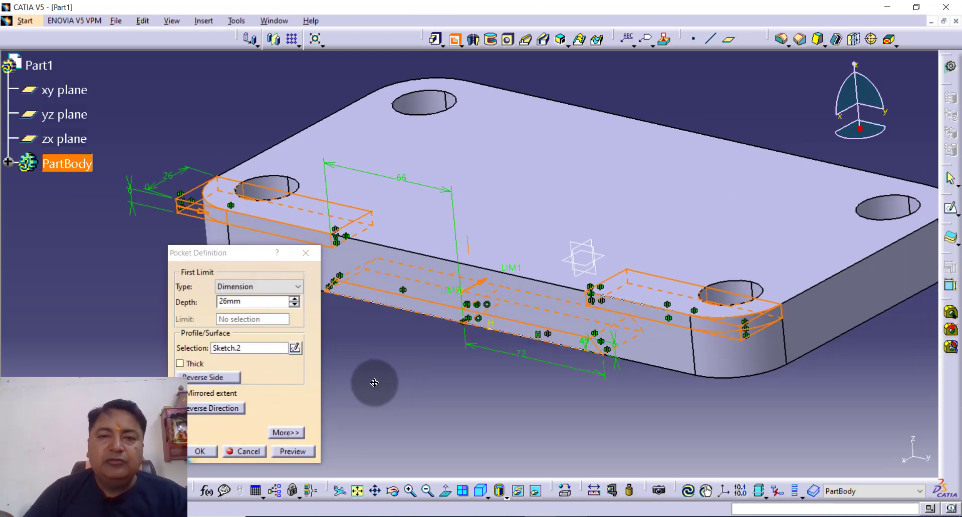
click(286, 287)
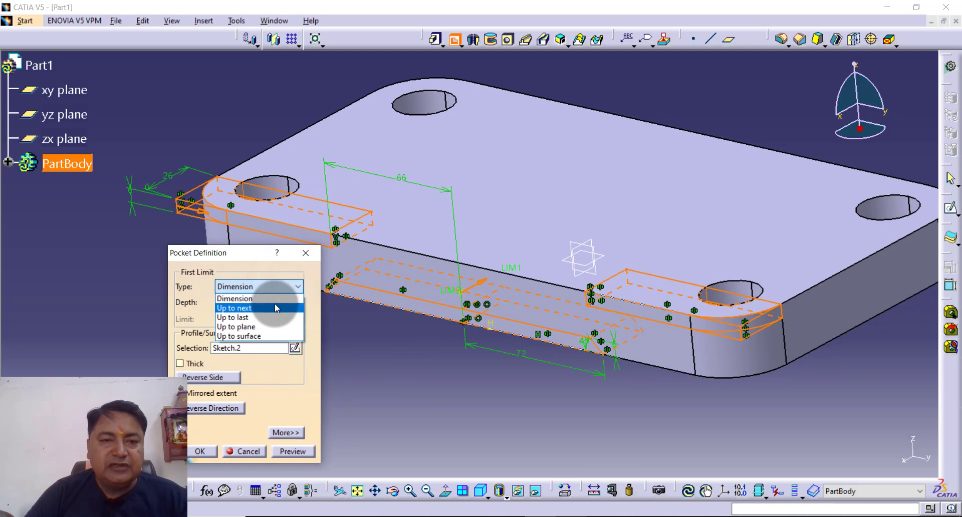
click(275, 307)
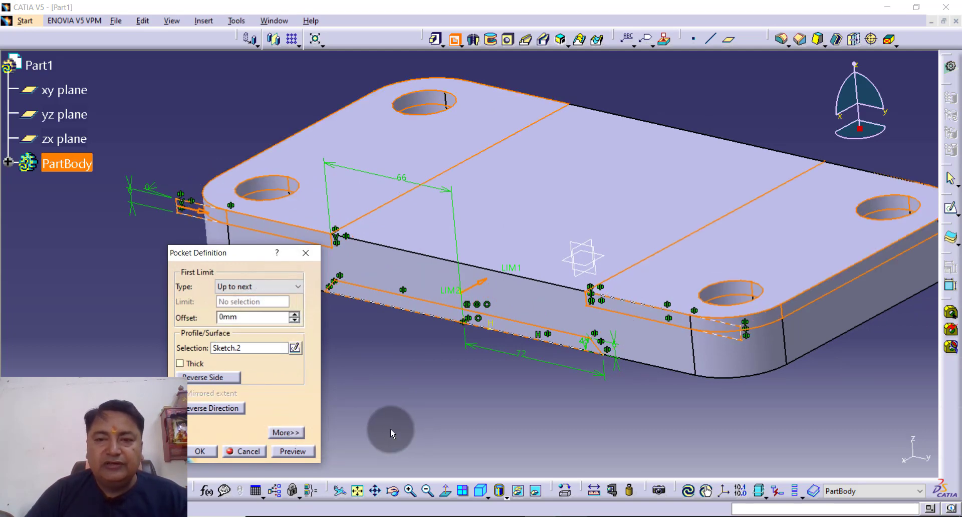
click(290, 451)
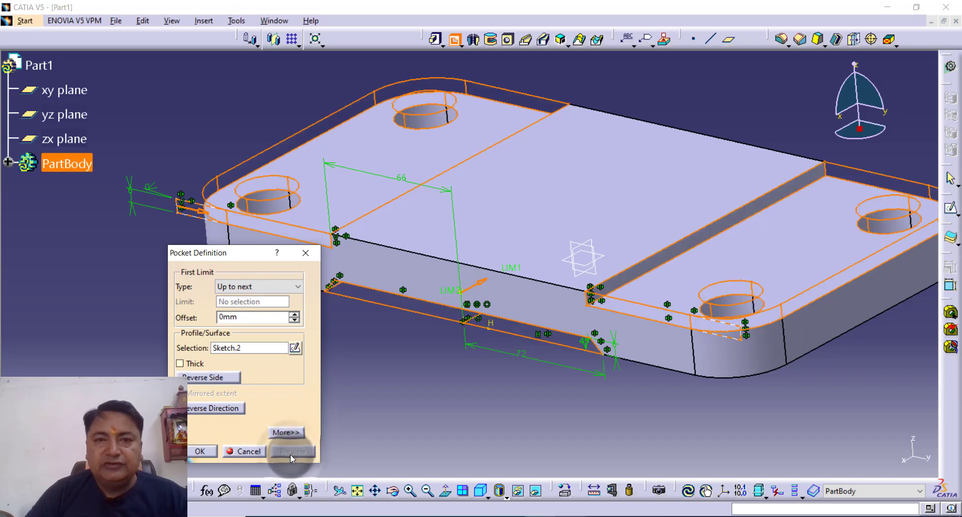
click(203, 451)
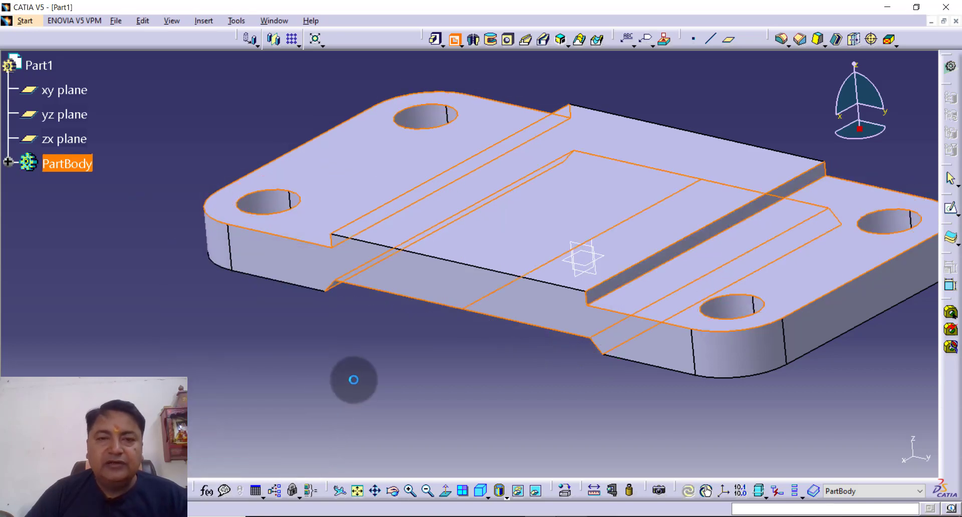
middle_drag(396, 353, 369, 375)
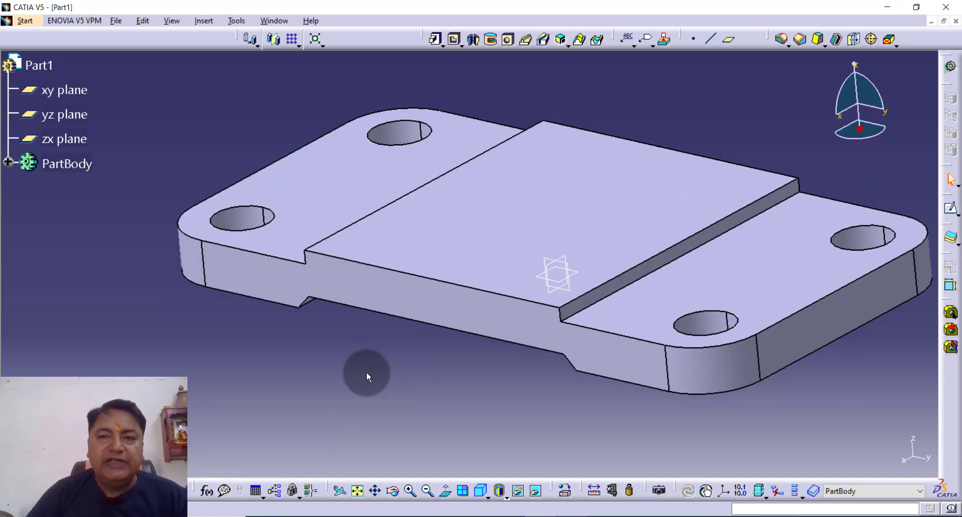
Save the part on the Desktop as BASE1 and close its document.
click(25, 20)
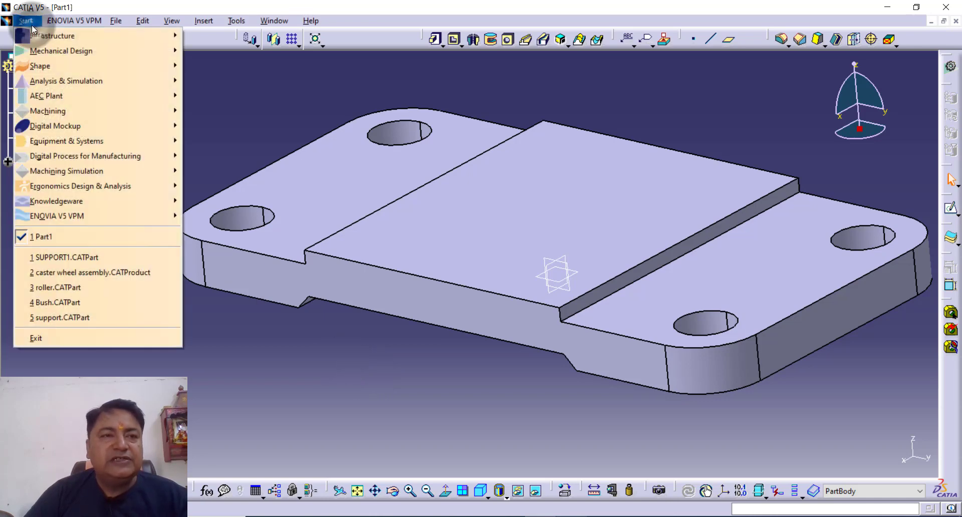
mouse_move(116, 22)
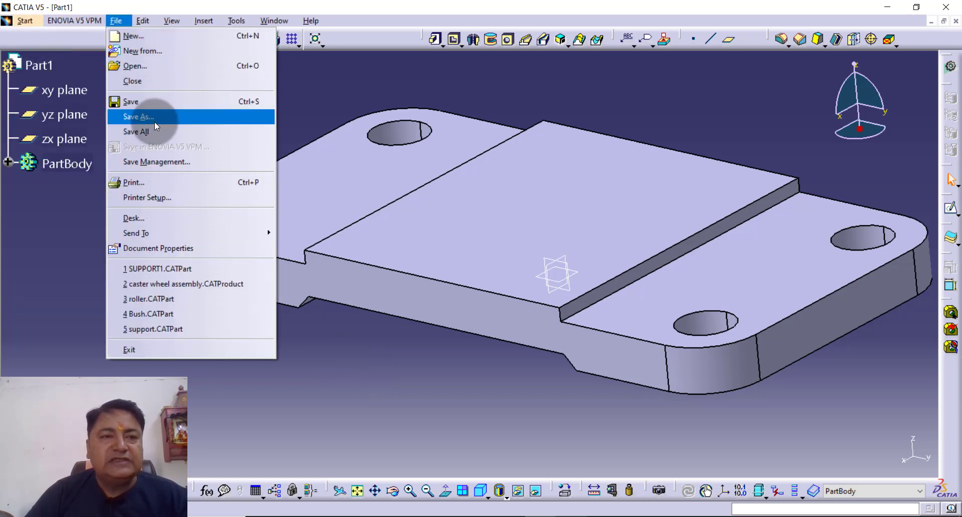
click(151, 116)
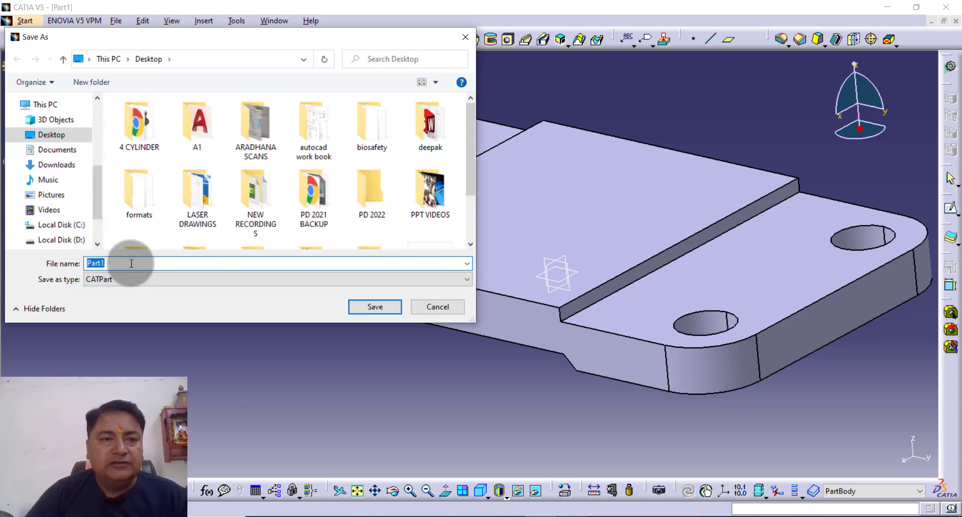
text(B)
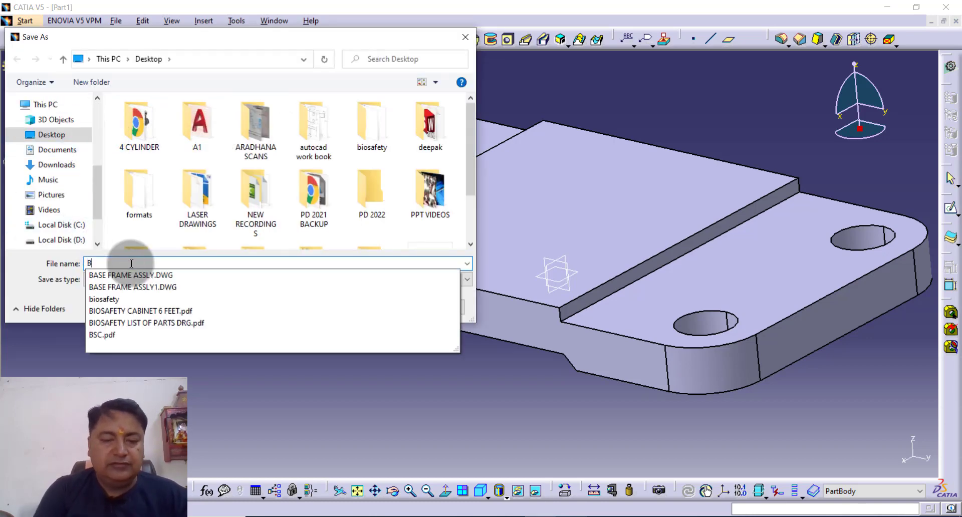
text(ASE1)
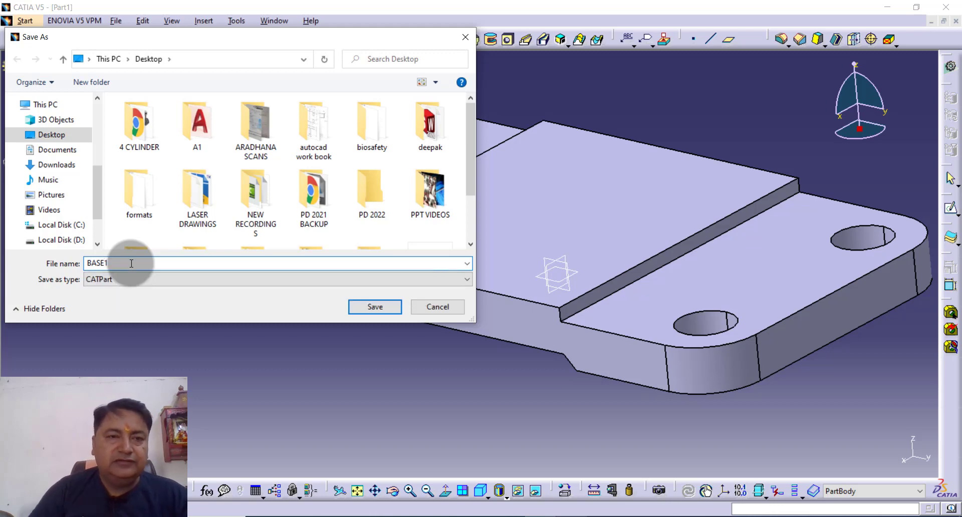
click(373, 308)
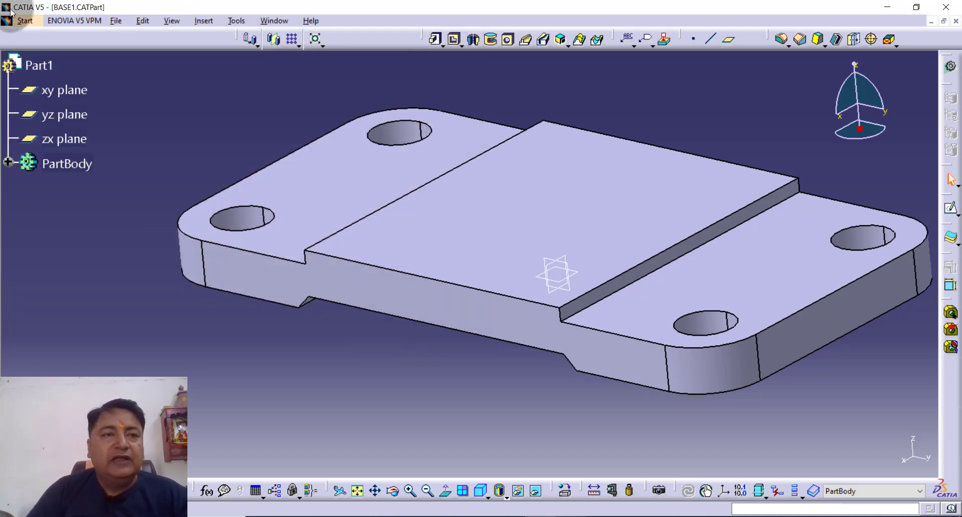
click(955, 22)
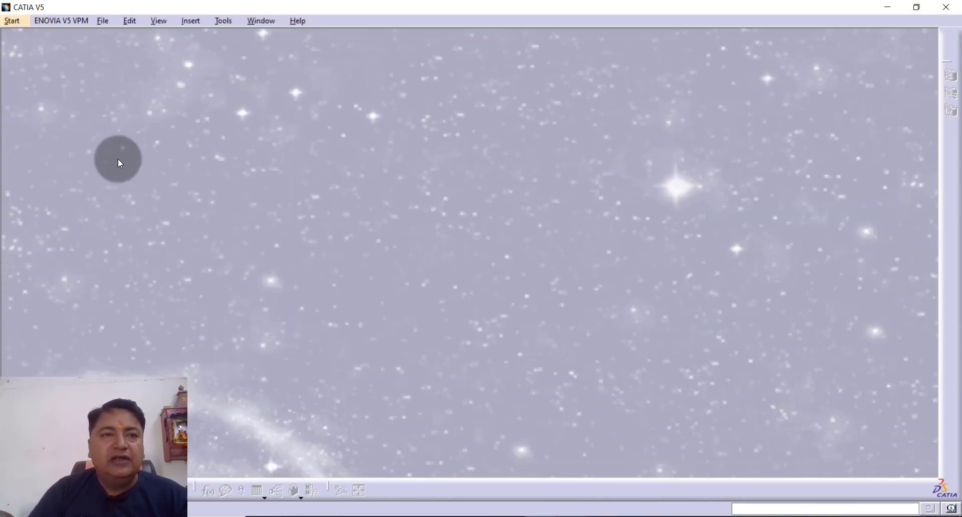
click(106, 25)
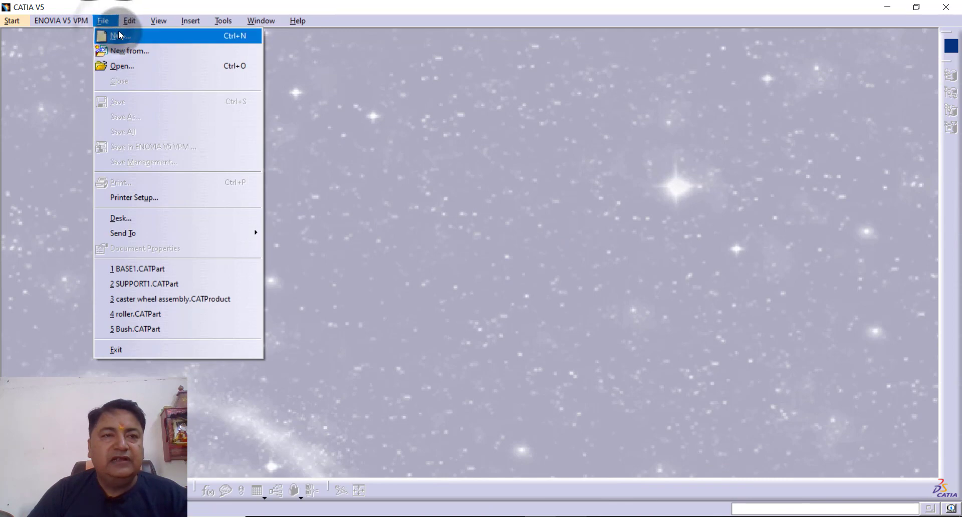
click(116, 35)
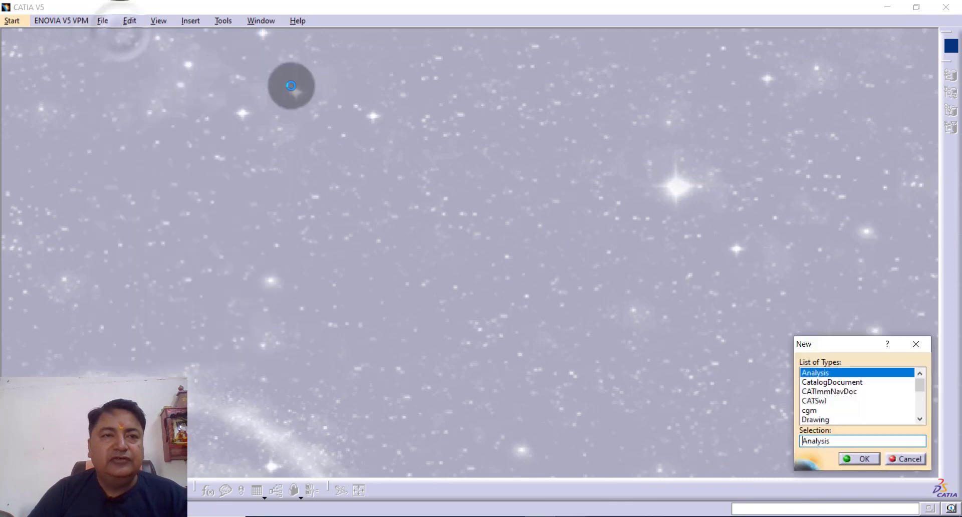
click(915, 344)
Create a new part named Part1 with hybrid design enabled and start a sketch on the yz plane.
click(19, 22)
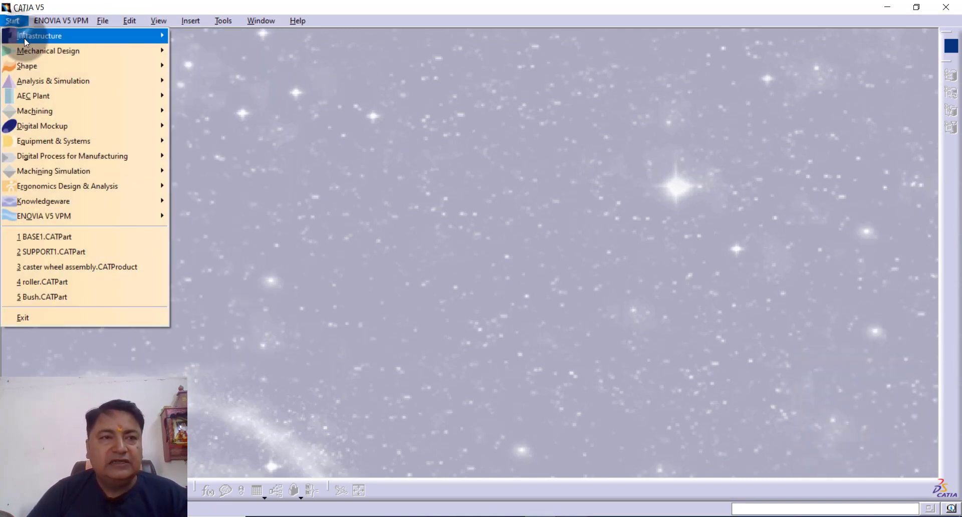
mouse_move(34, 47)
click(175, 49)
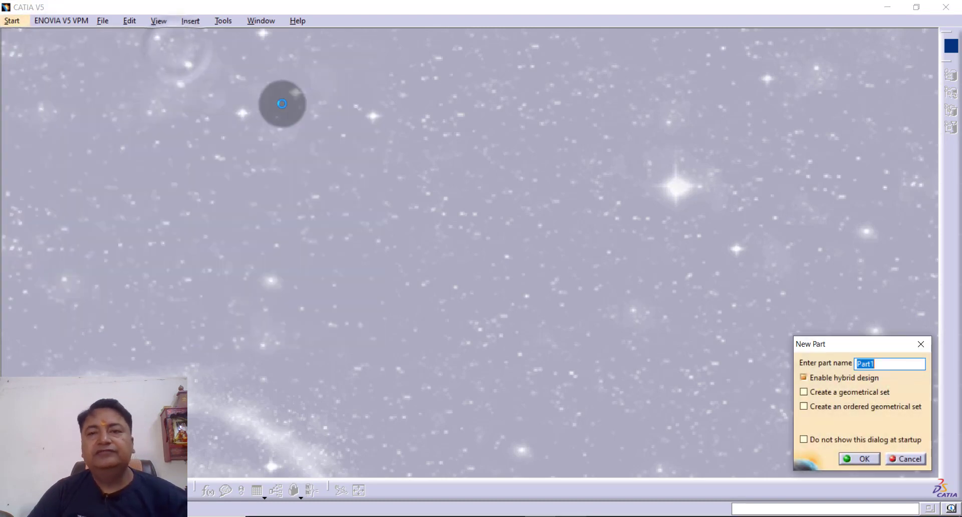
click(865, 458)
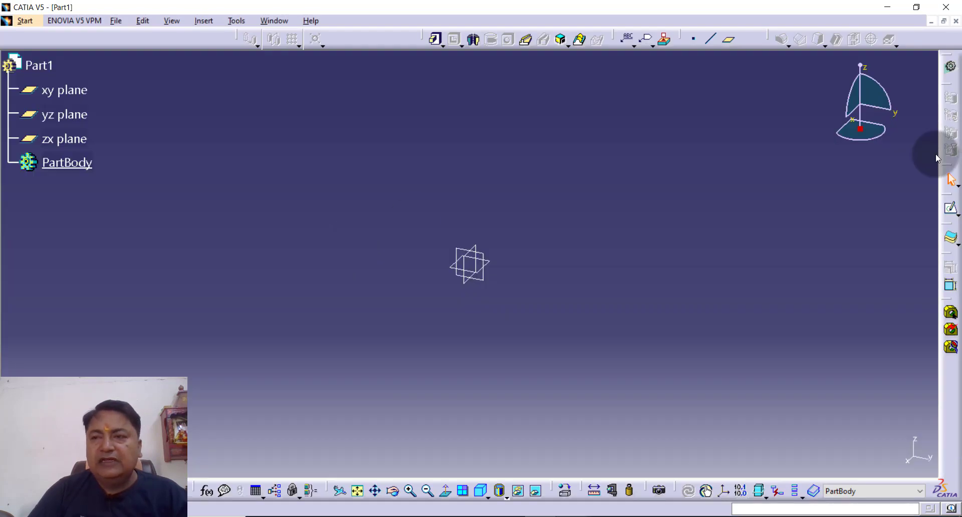
click(951, 210)
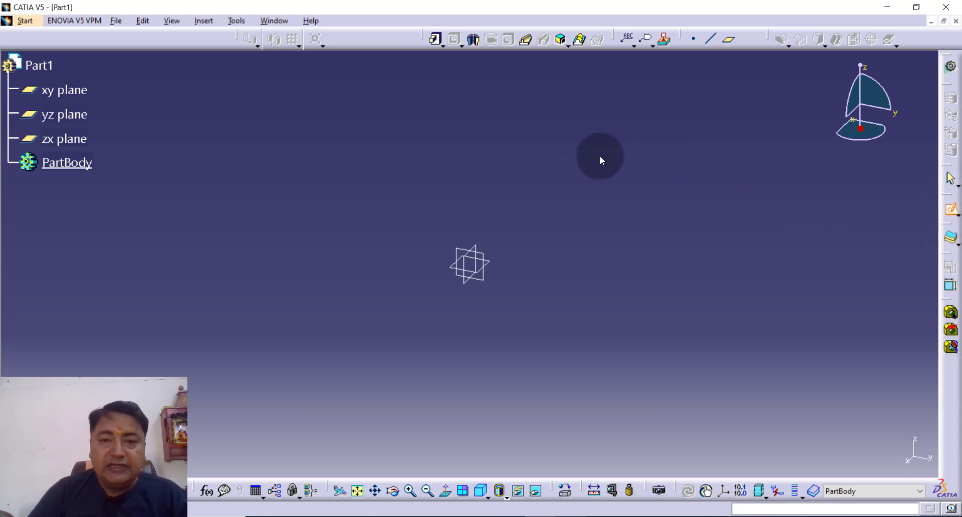
click(482, 253)
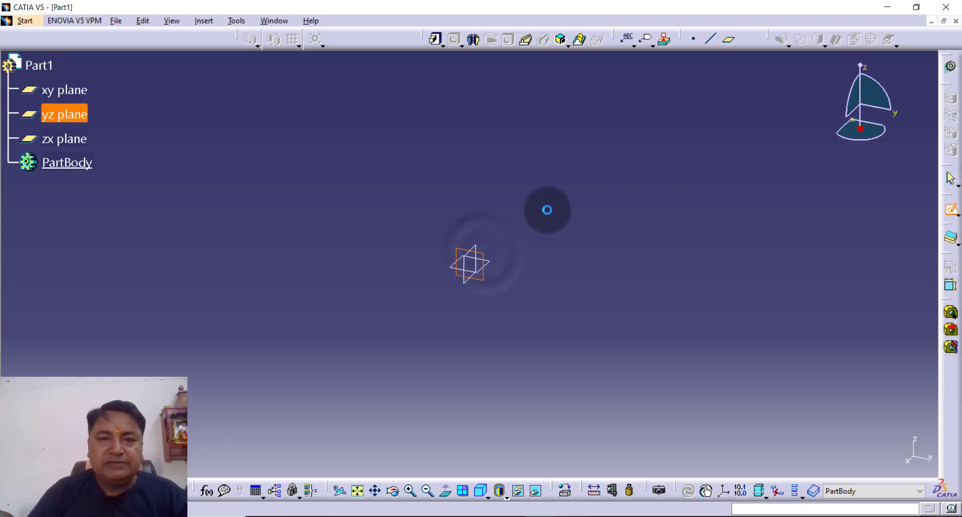
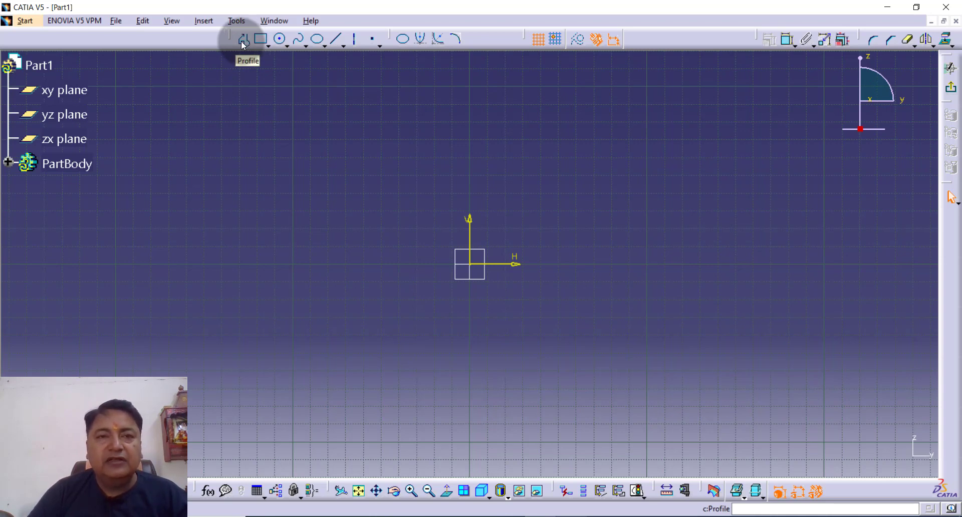
Sketch an open profile above the origin: a horizontal line about 63 mm long from the vertical axis, then about 14 mm straight down.
click(243, 40)
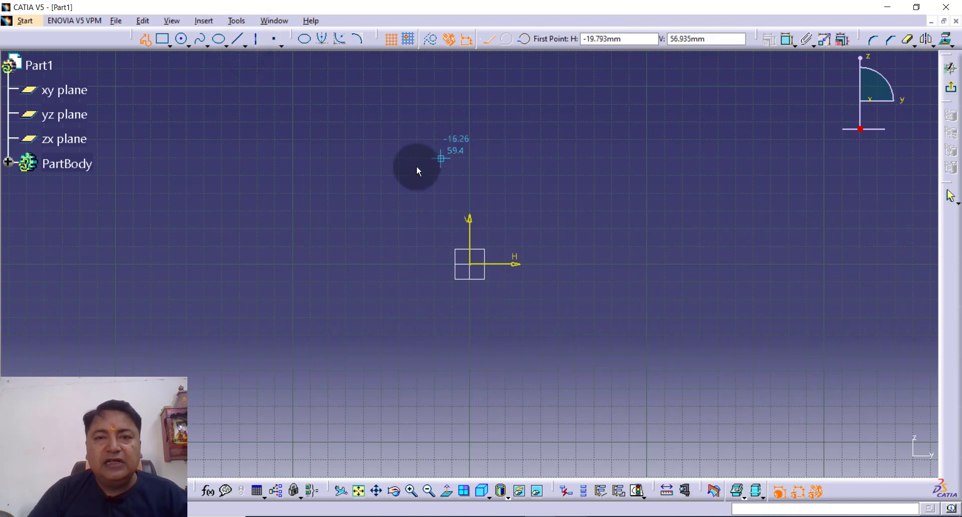
click(469, 137)
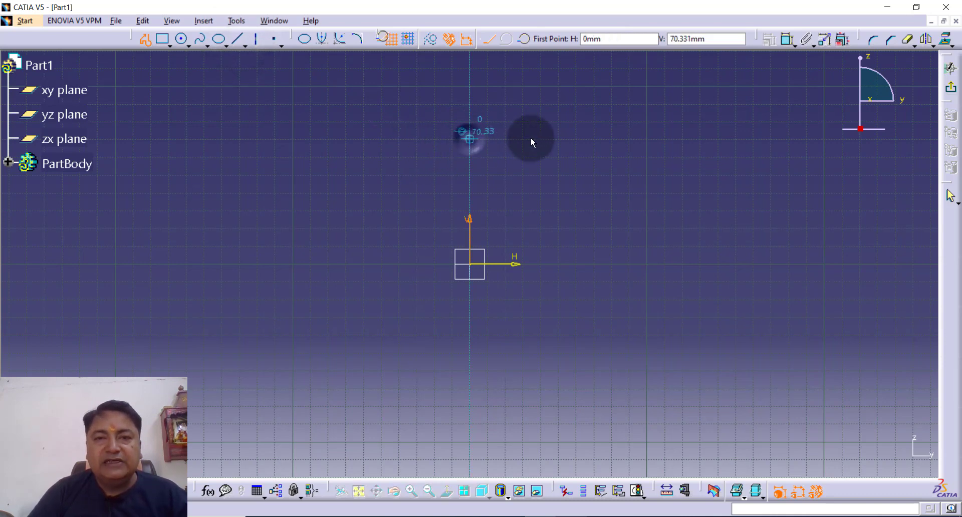
click(582, 138)
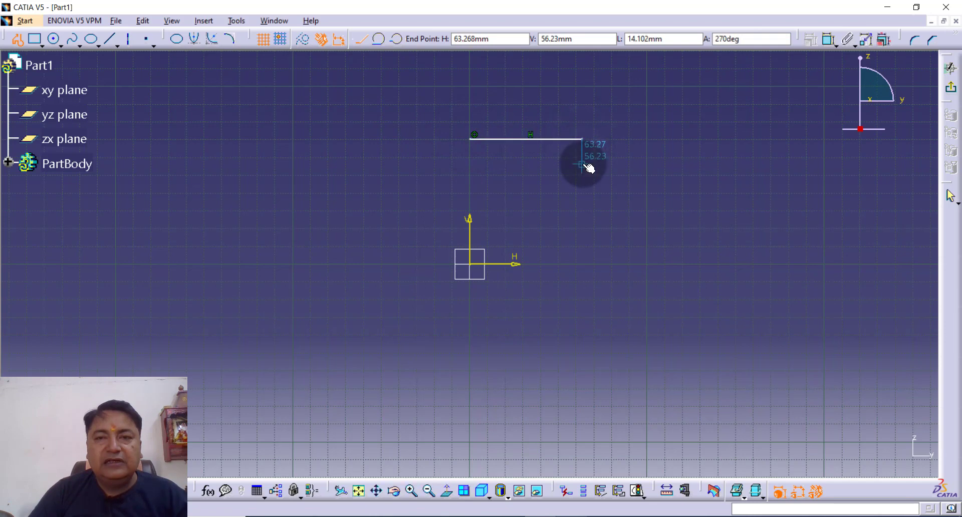
click(582, 163)
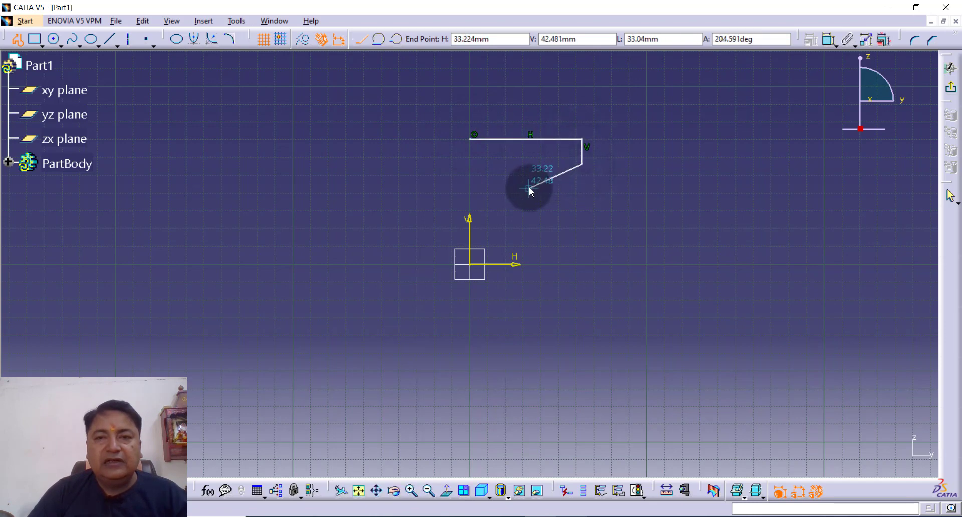
key(Escape)
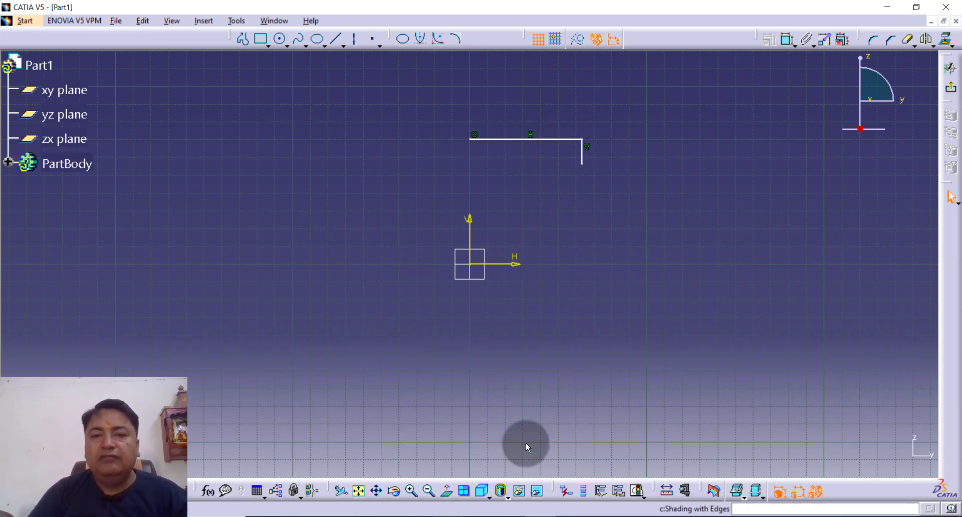
Dimension the profile's horizontal line and set its length to 44 mm.
click(785, 39)
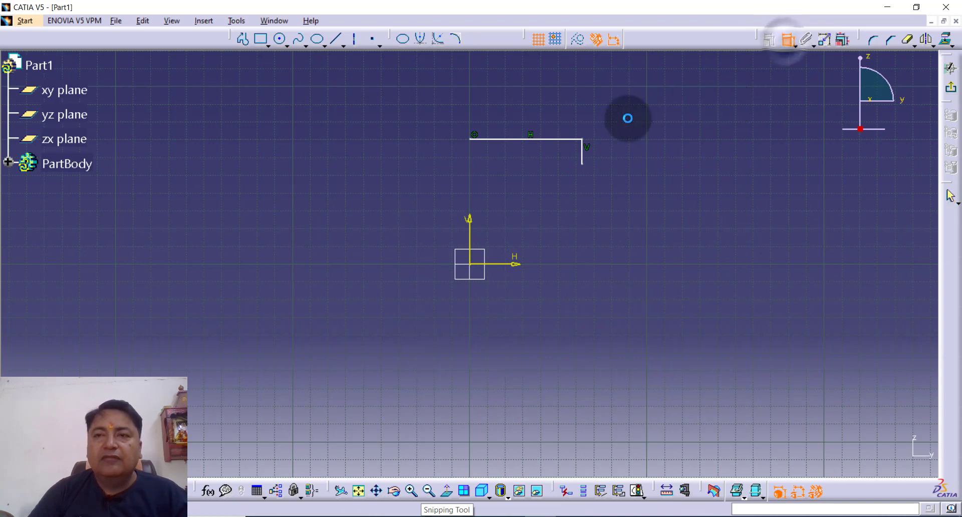
click(511, 139)
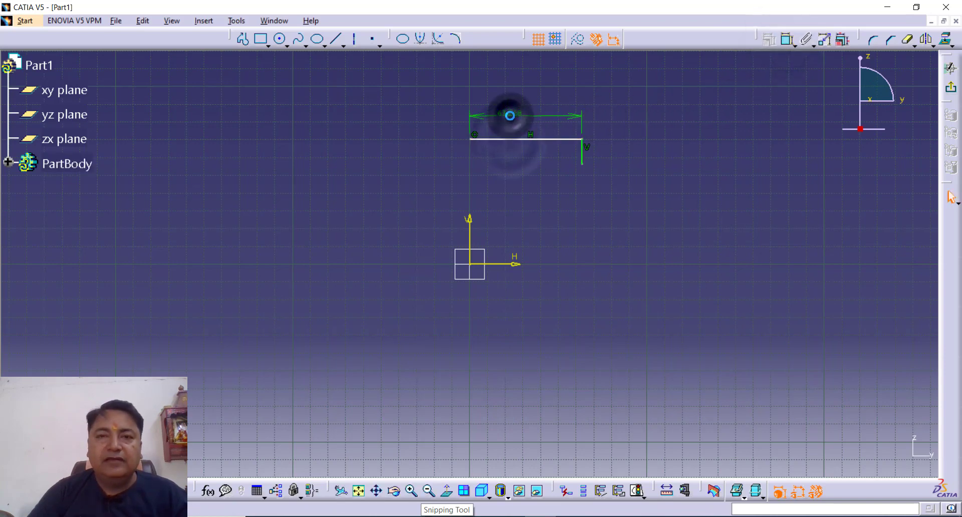
click(511, 120)
double_click(511, 120)
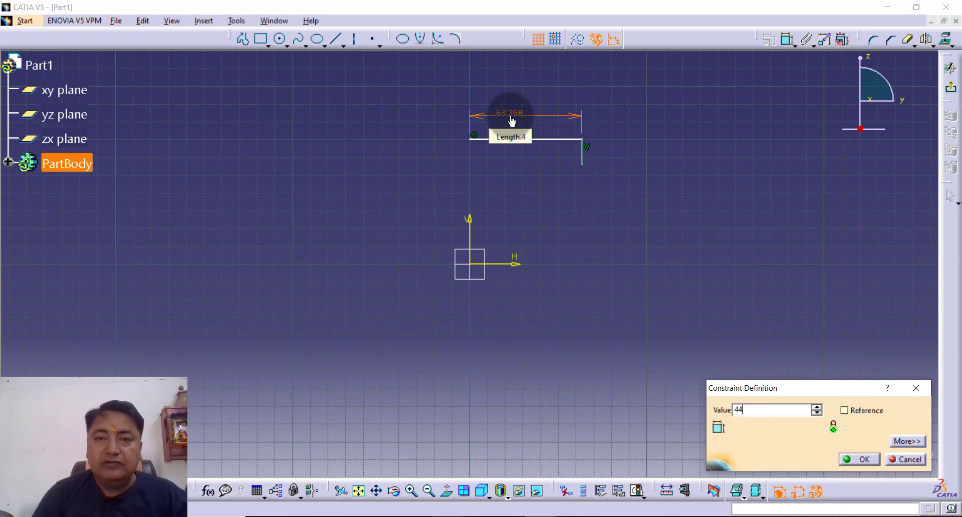
key(Return)
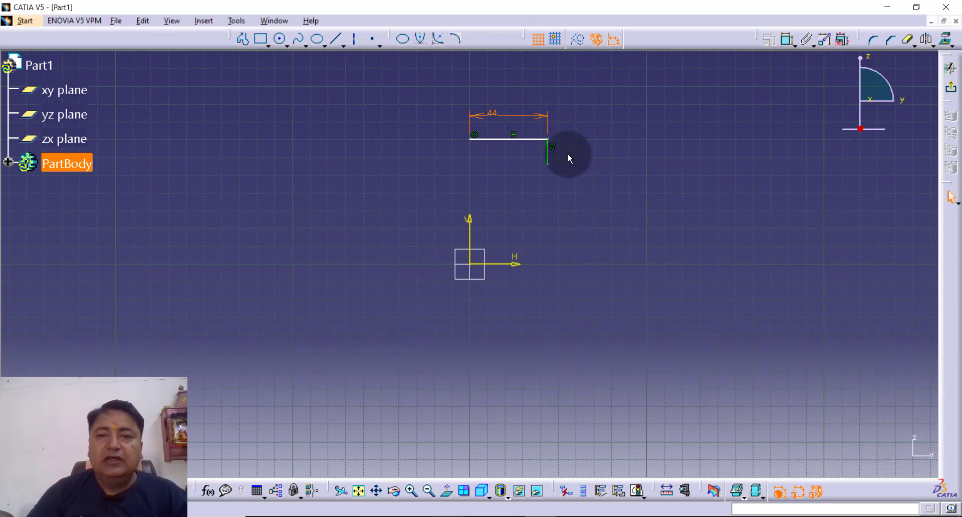
Dimension the short vertical line at the end of the upper horizontal line and set its length to 5 mm.
click(548, 155)
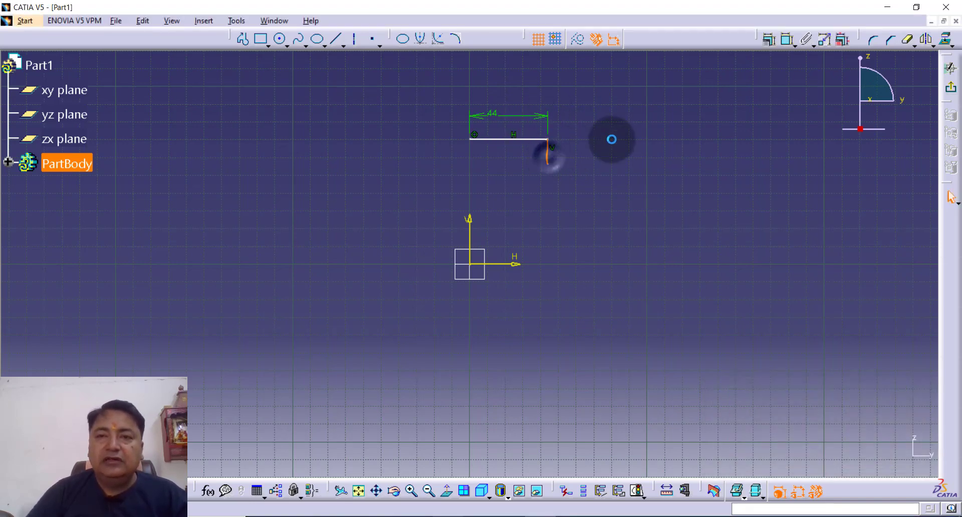
click(785, 46)
click(575, 150)
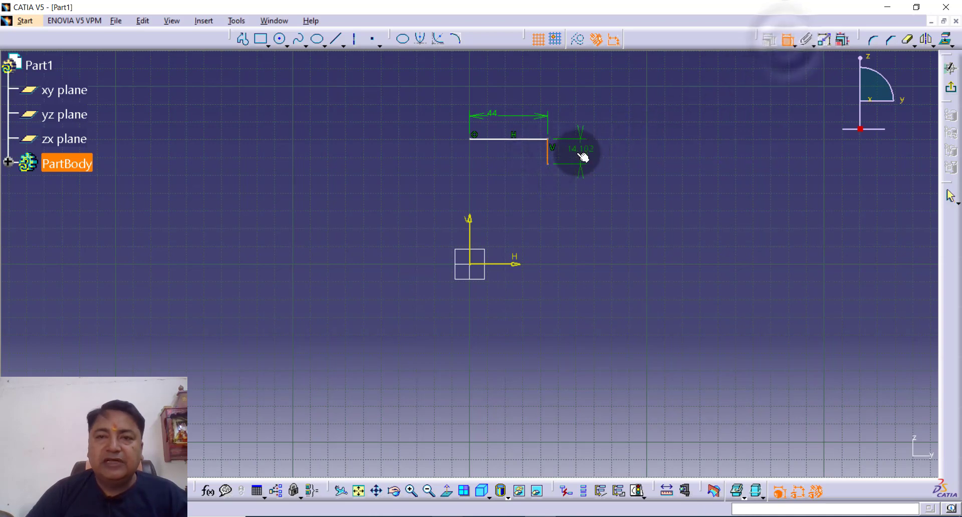
double_click(579, 150)
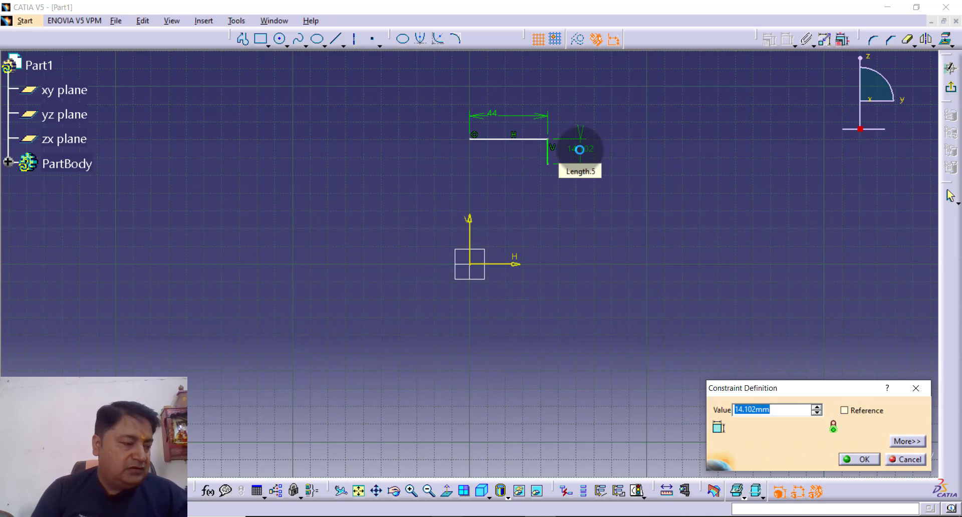
key(Return)
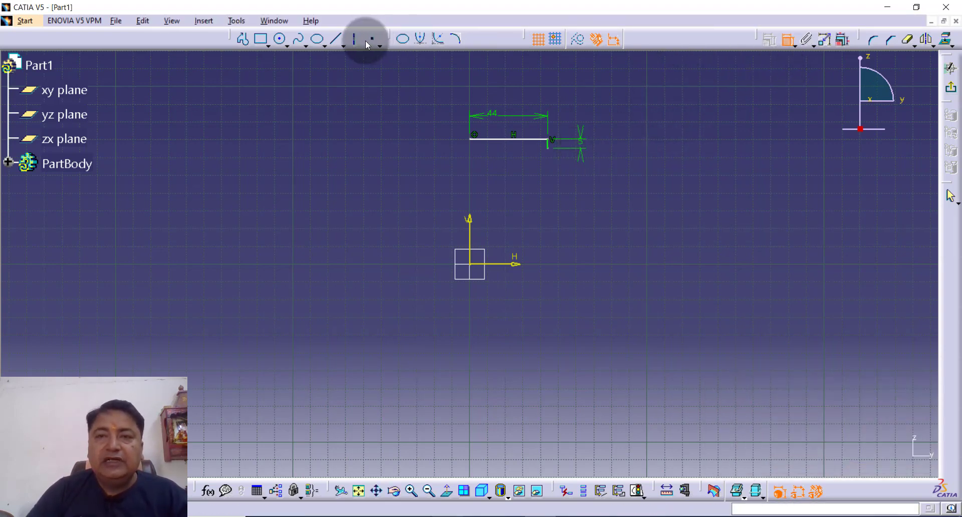
Dimension the height of the upper horizontal line above the horizontal axis and set it to 100 mm.
click(256, 45)
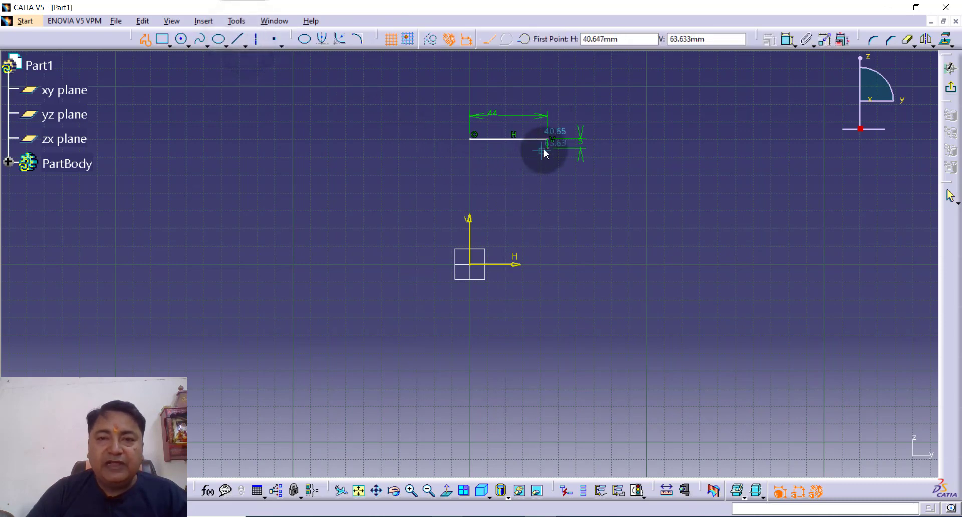
click(787, 40)
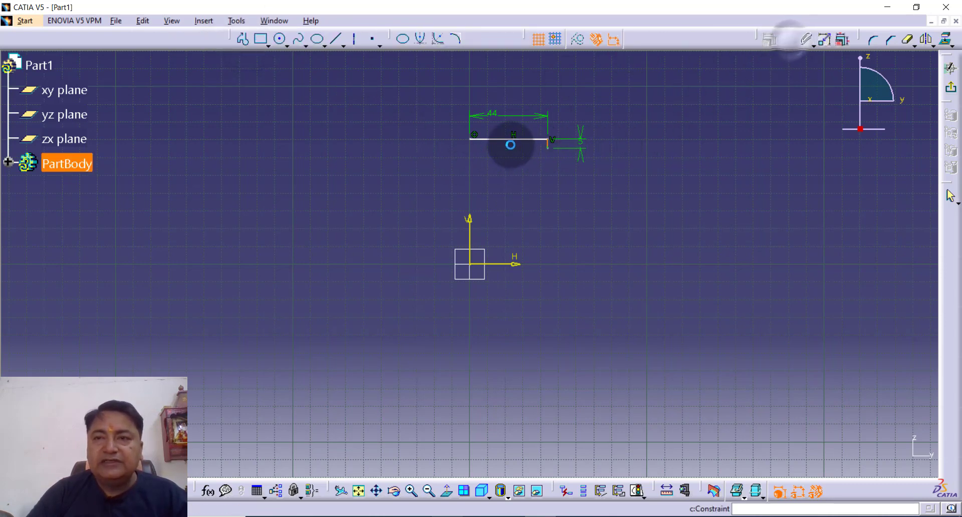
click(496, 142)
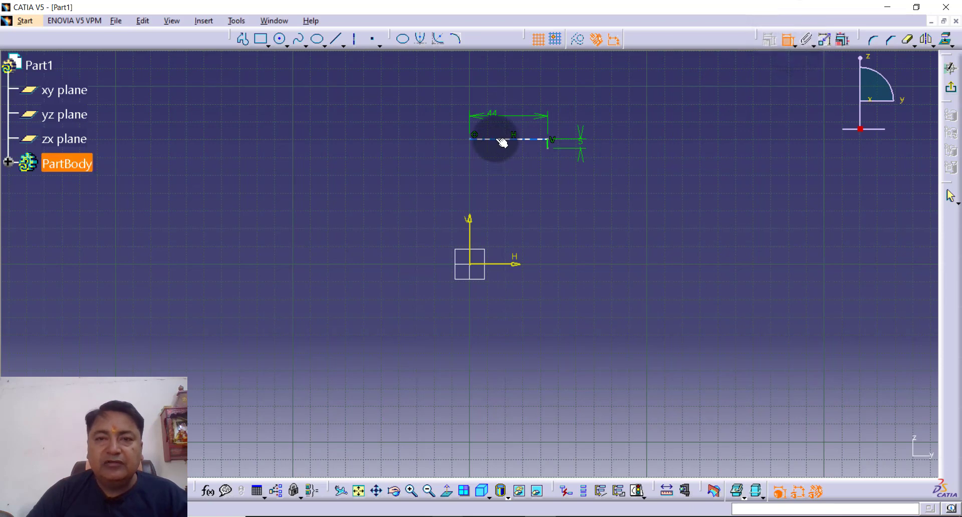
click(495, 265)
click(421, 203)
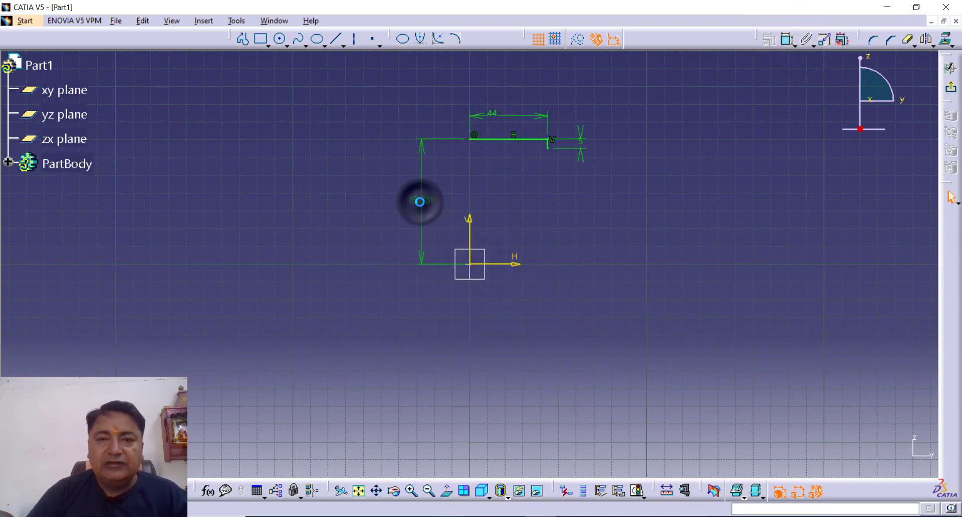
double_click(420, 201)
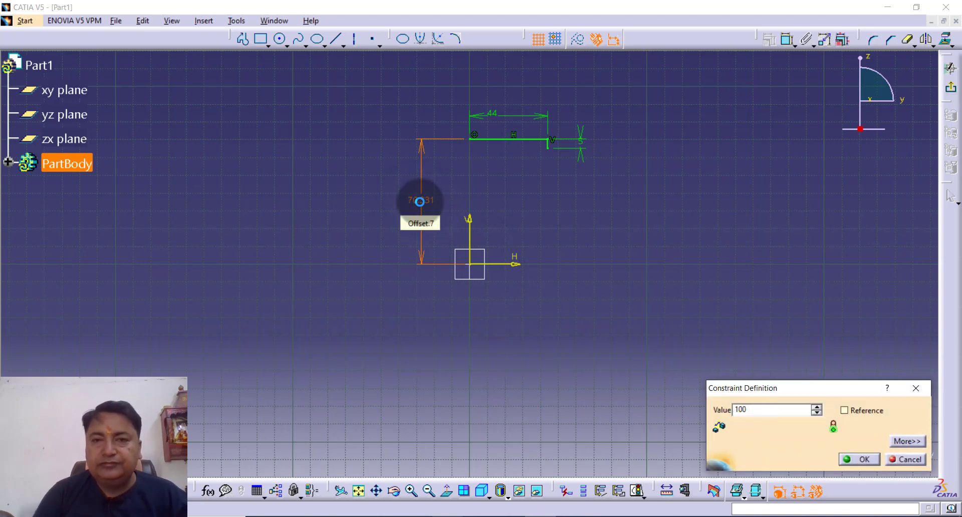
key(Return)
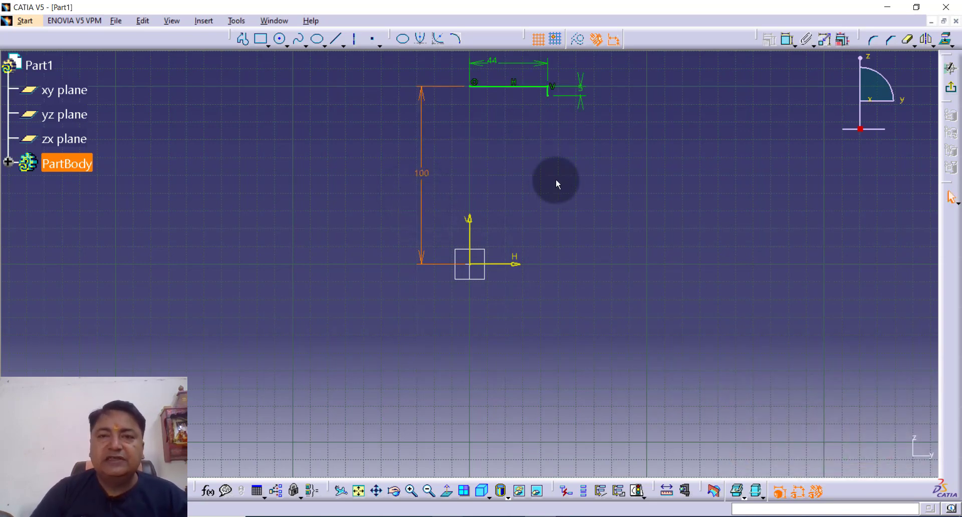
Continue the profile from the 5 mm line's lower end with a line about 34 mm long slanting down toward the axis, then a vertical line downward.
click(410, 491)
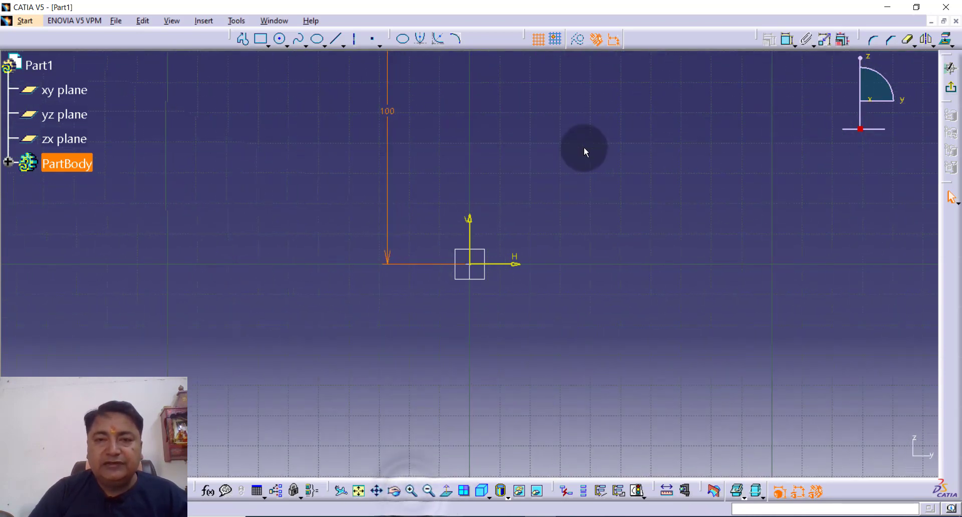
mouse_move(585, 142)
middle_down()
mouse_move(565, 275)
mouse_move(548, 312)
middle_up()
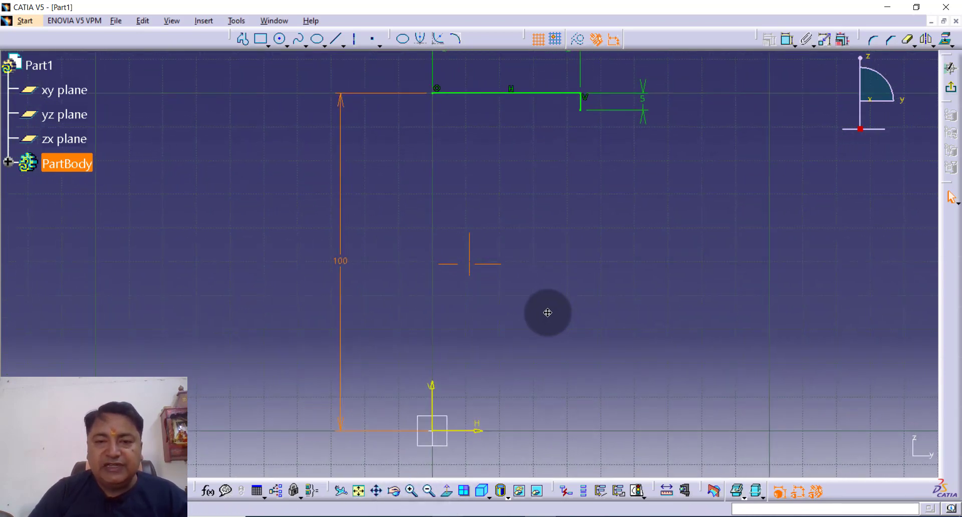
click(243, 40)
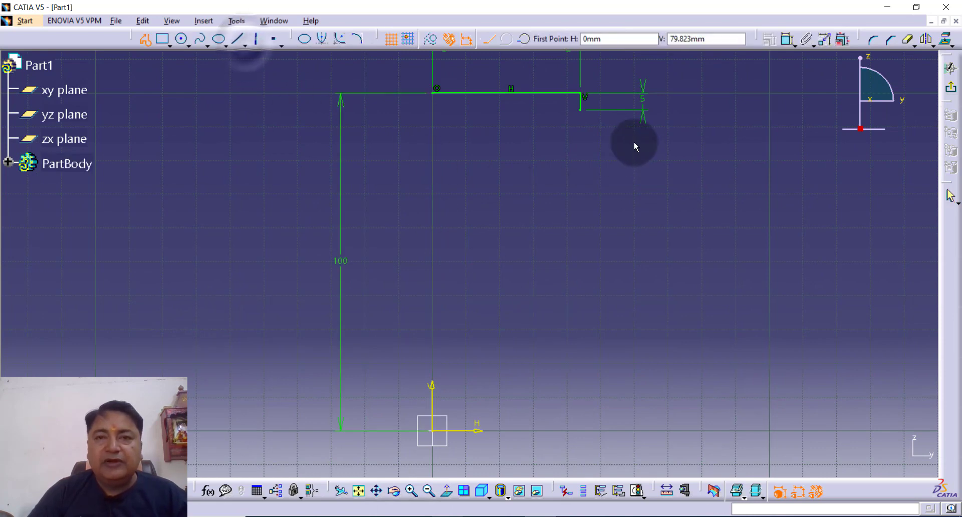
click(581, 110)
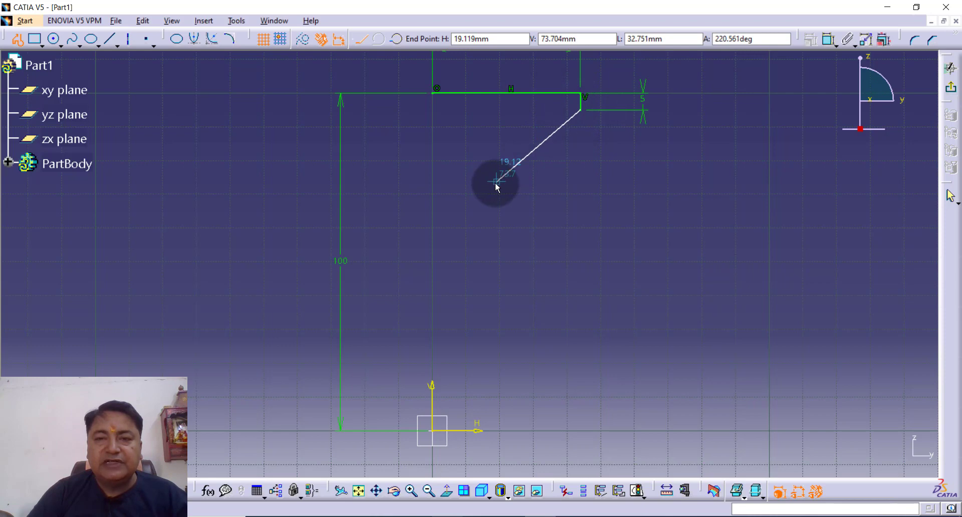
click(480, 168)
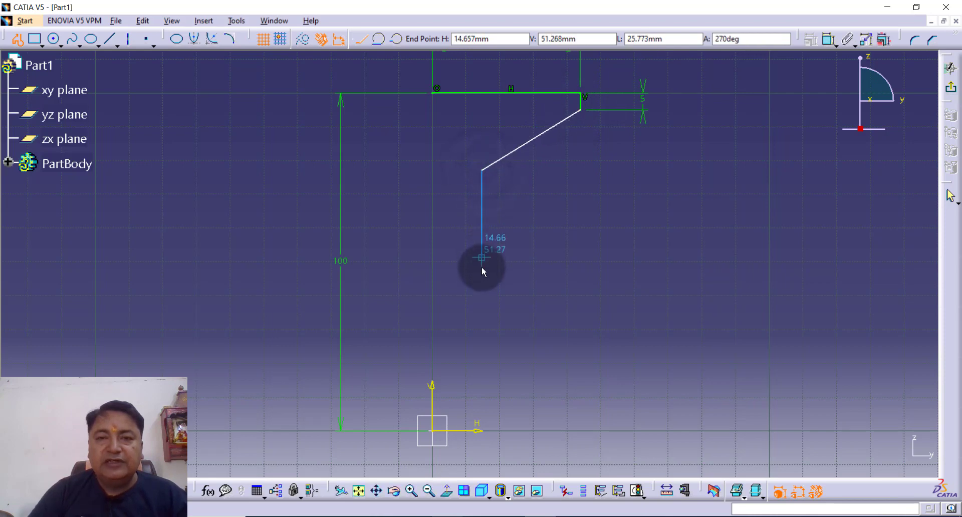
click(481, 285)
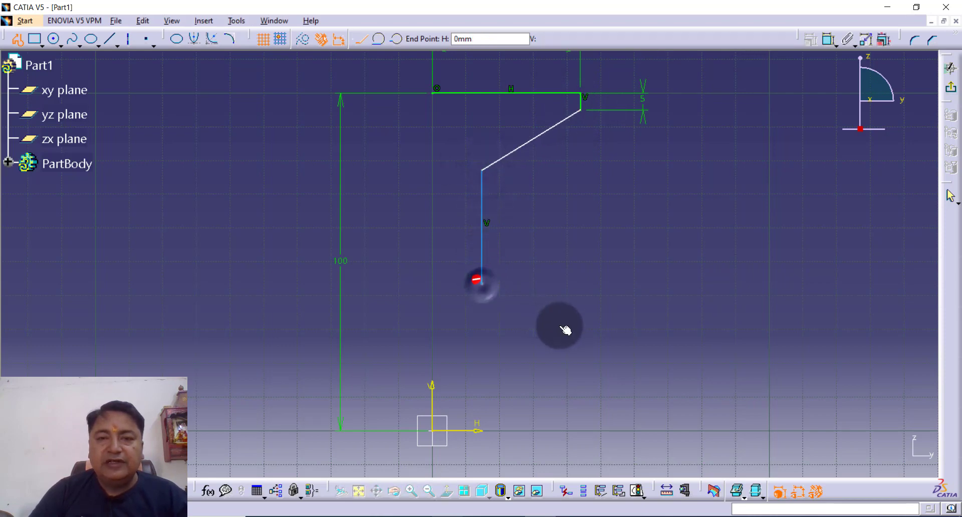
Extend the profile with a line about 49 mm long slanting down and outward, a short vertical line, and a horizontal line back to the vertical axis.
click(630, 357)
click(628, 384)
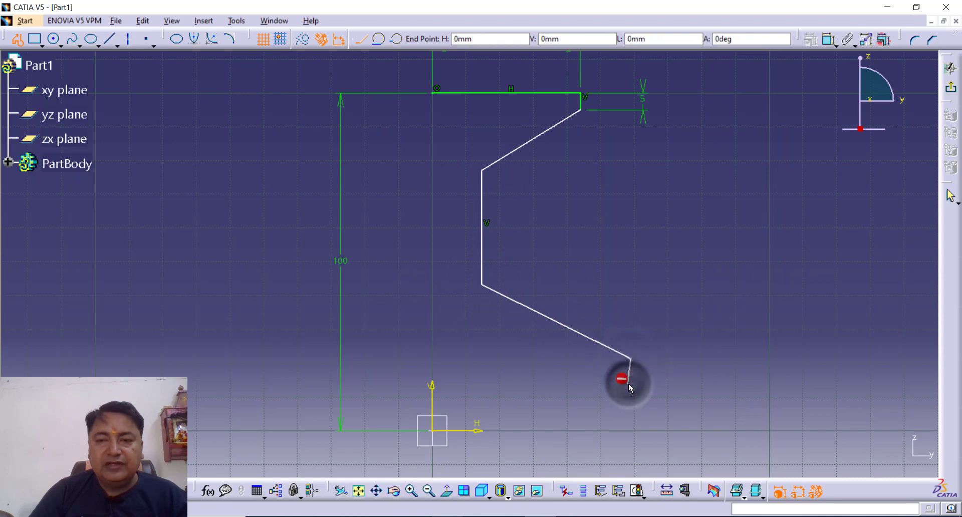
key(ctrl+z)
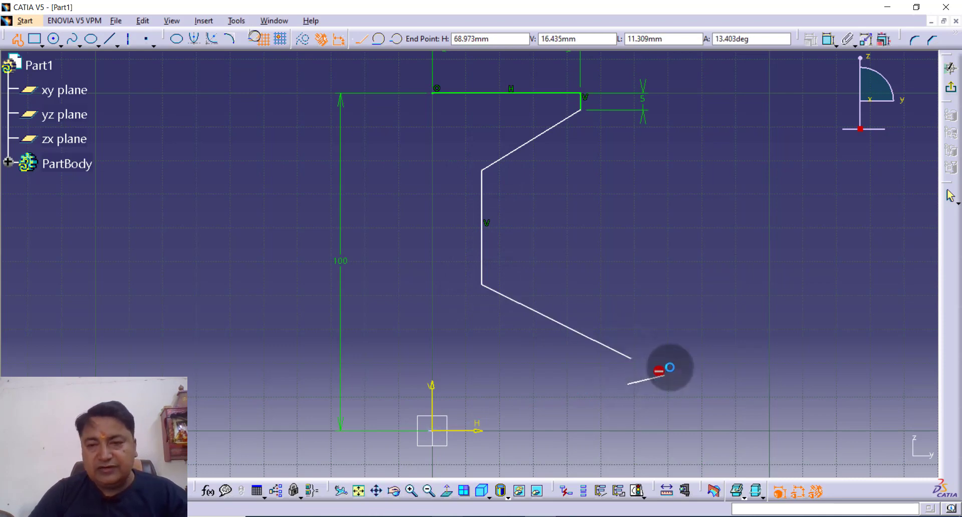
click(630, 384)
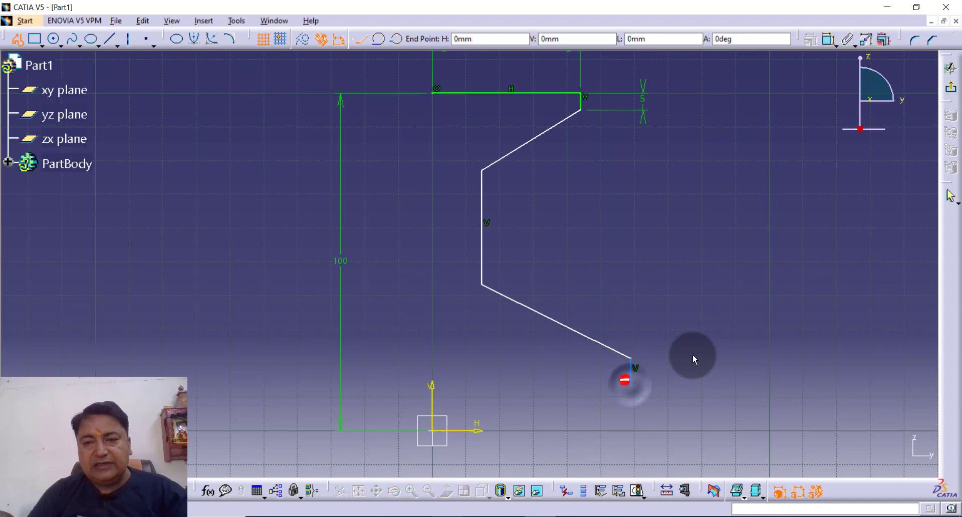
click(431, 384)
key(Escape)
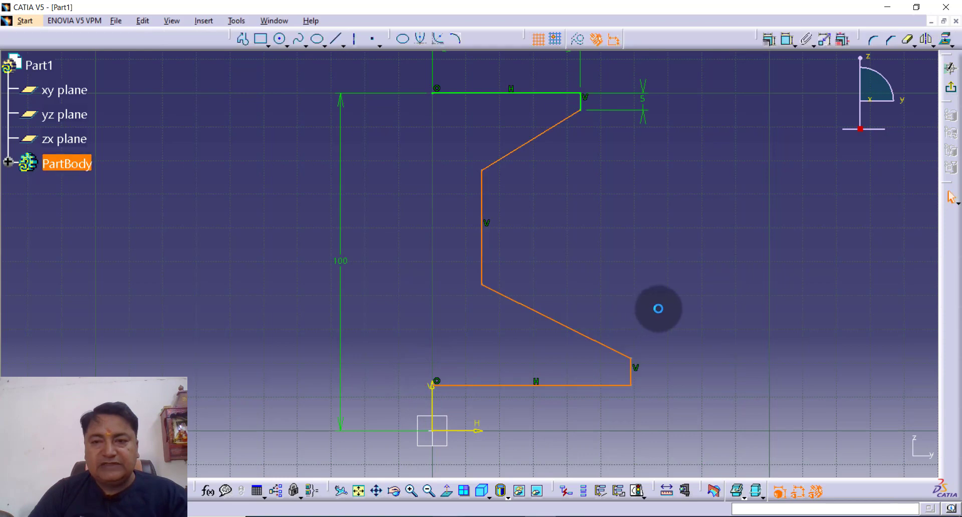
click(657, 308)
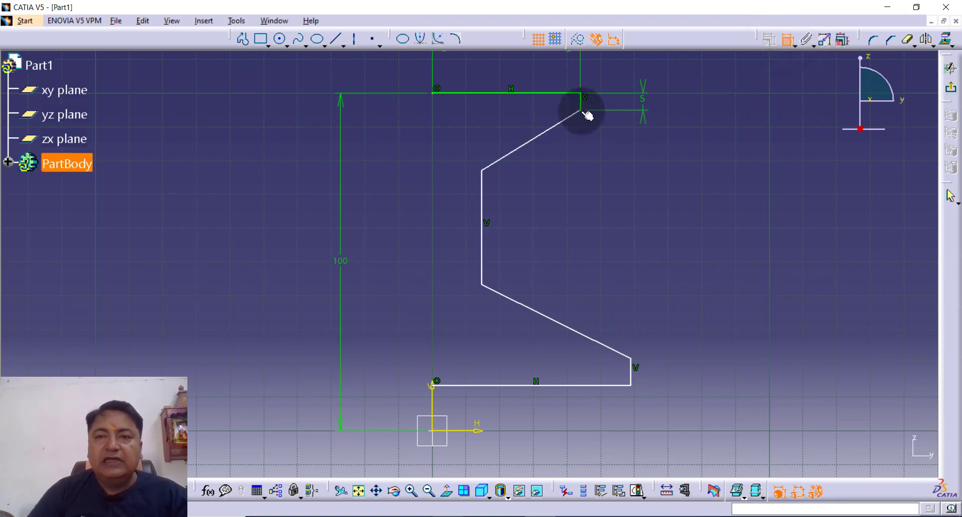
Dimension the vertical distance between the ends of the upper slanted line and set it to 6 mm.
click(581, 111)
click(484, 172)
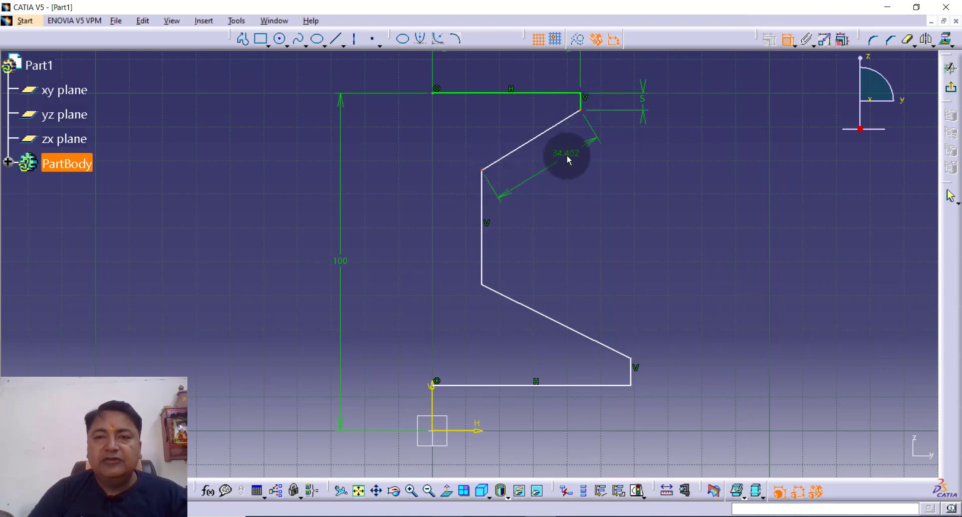
right_click(567, 157)
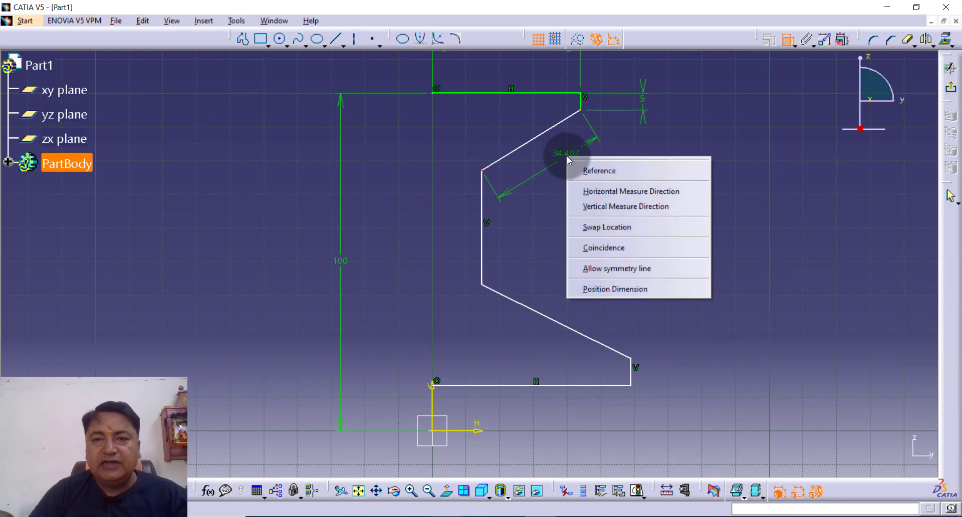
click(598, 203)
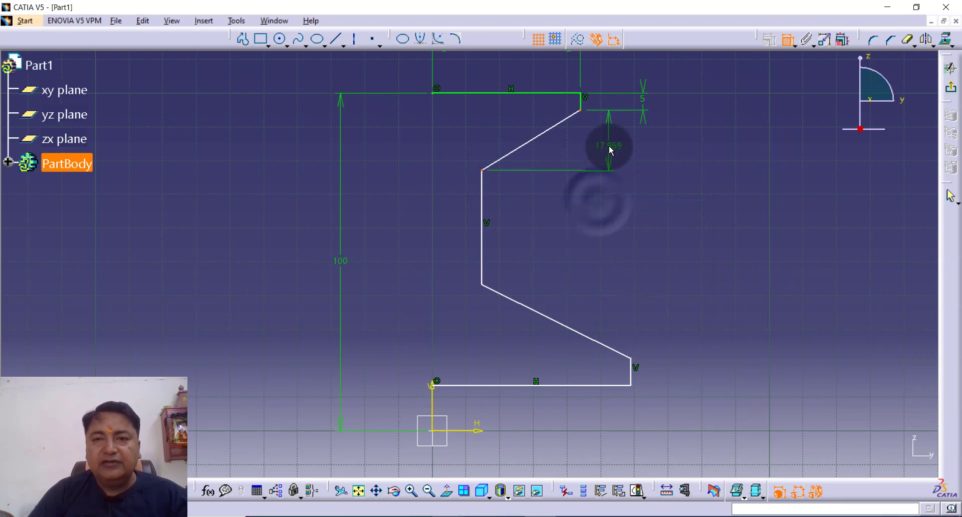
click(609, 144)
double_click(609, 144)
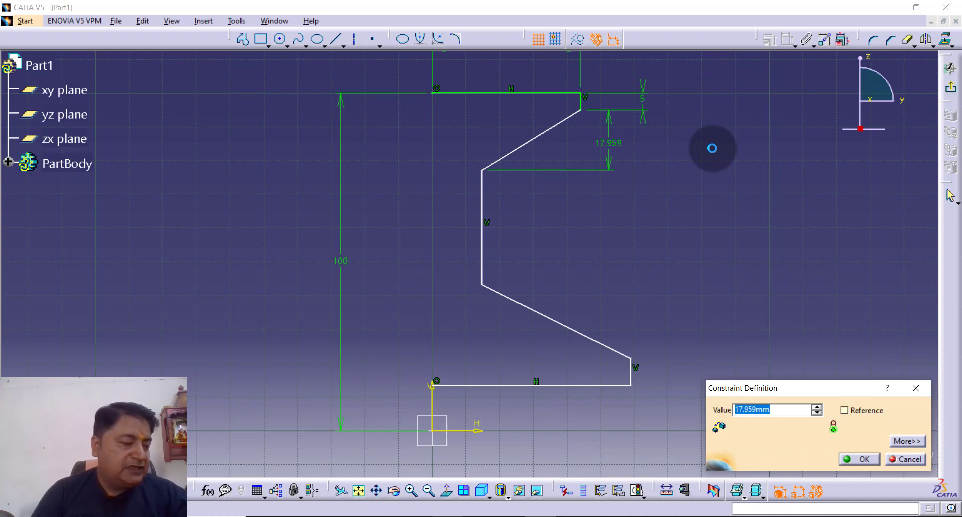
key(Return)
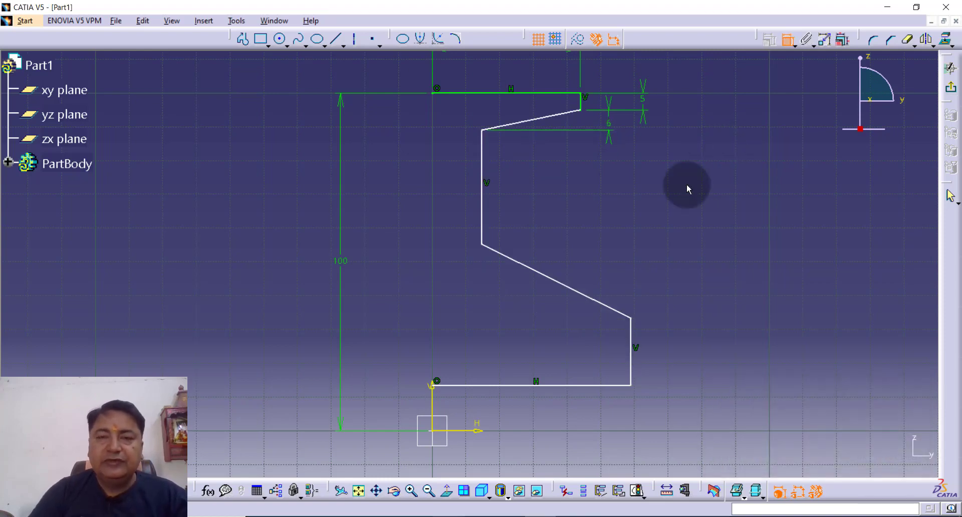
Dimension the long vertical line between the two slanted lines and set its length to 45 mm.
click(482, 200)
click(512, 181)
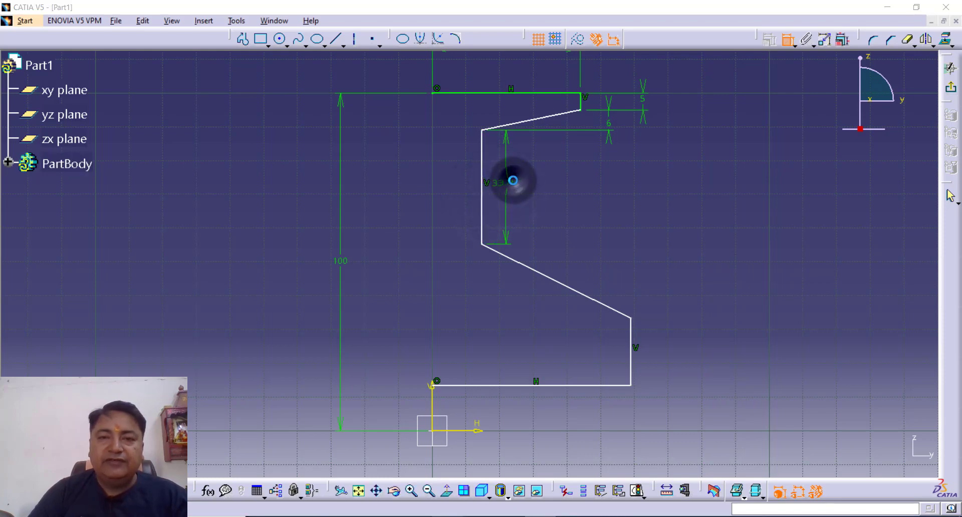
double_click(511, 179)
text(45)
key(Return)
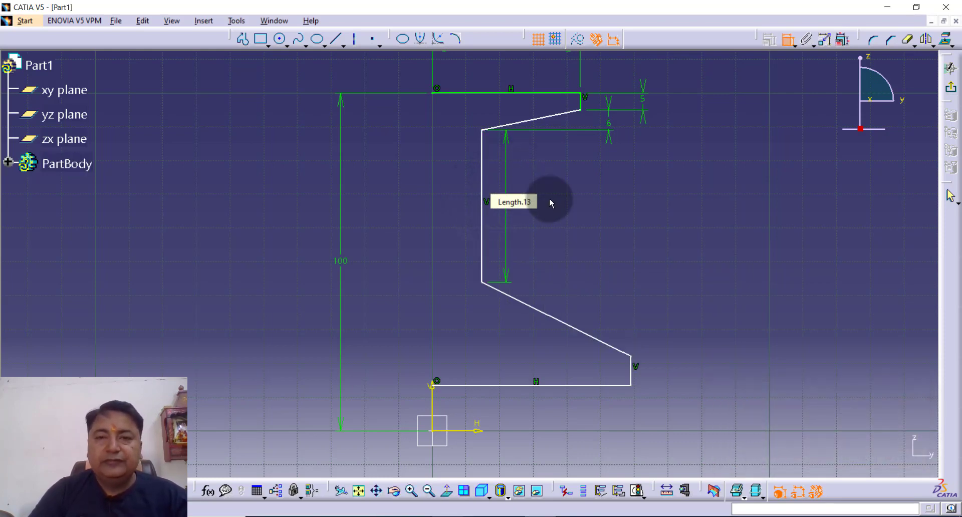
Dimension the vertical distance between the ends of the lower slanted line and set it to 12 mm.
click(483, 283)
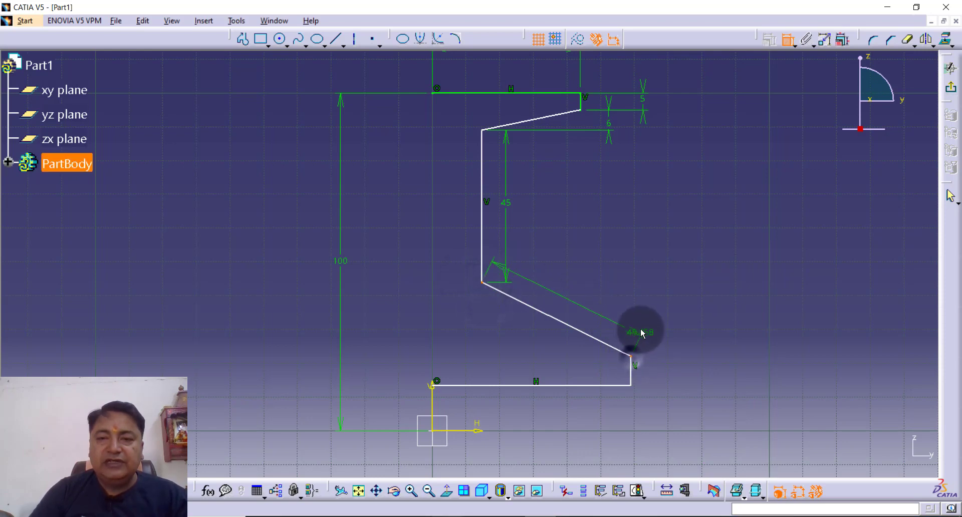
right_click(629, 313)
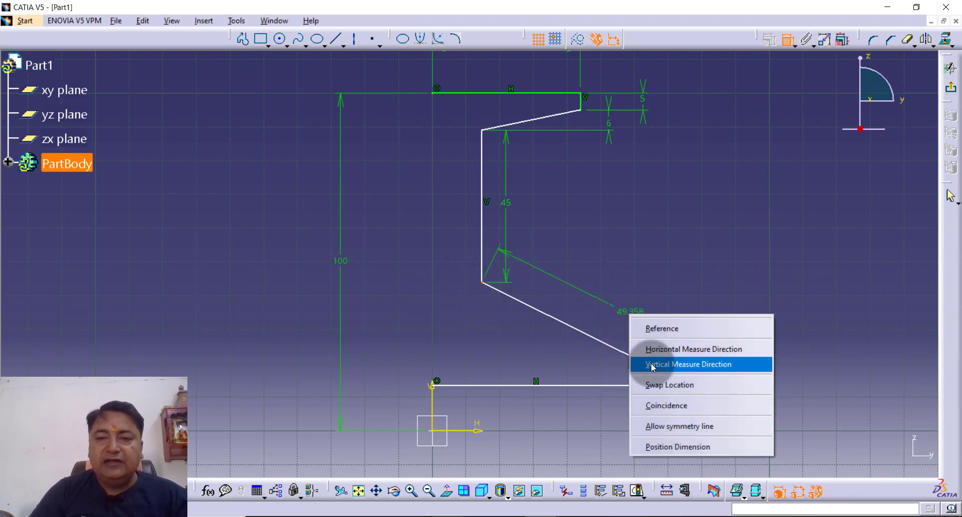
click(652, 366)
click(629, 319)
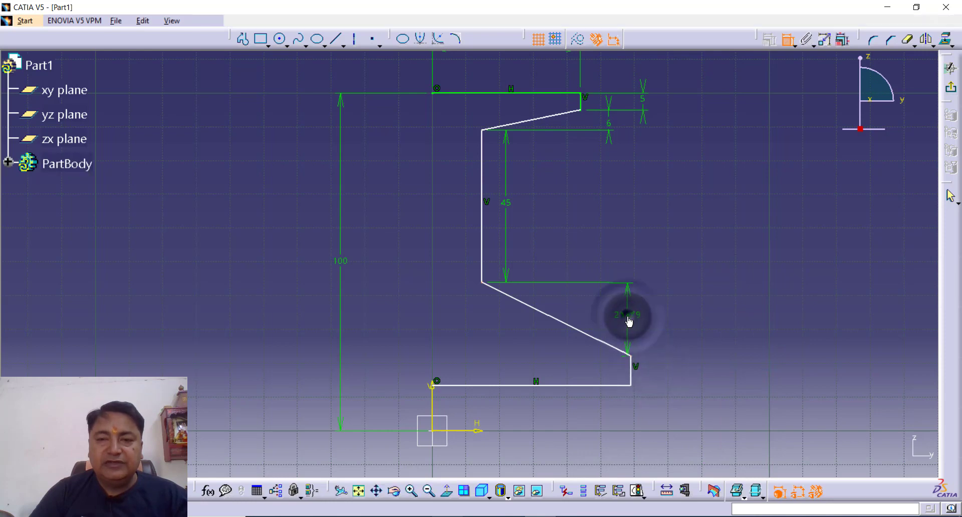
double_click(628, 317)
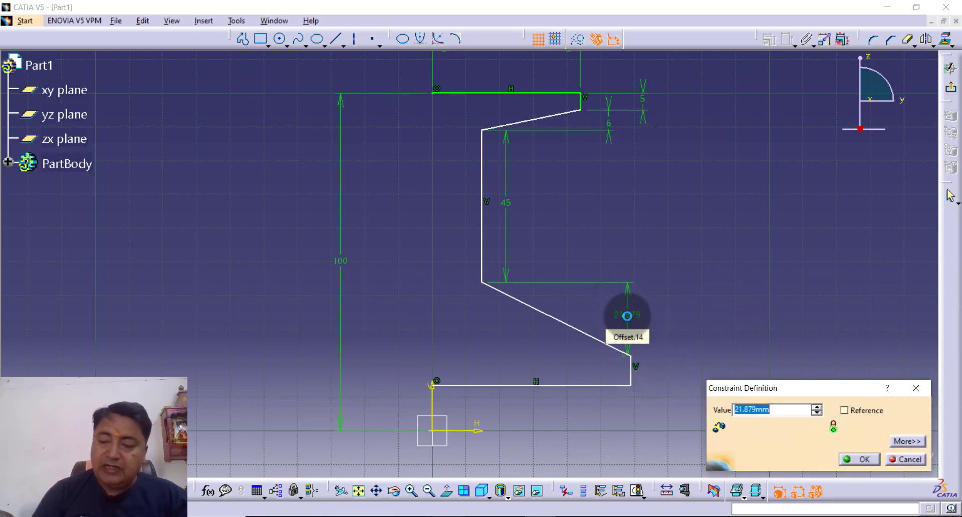
key(Return)
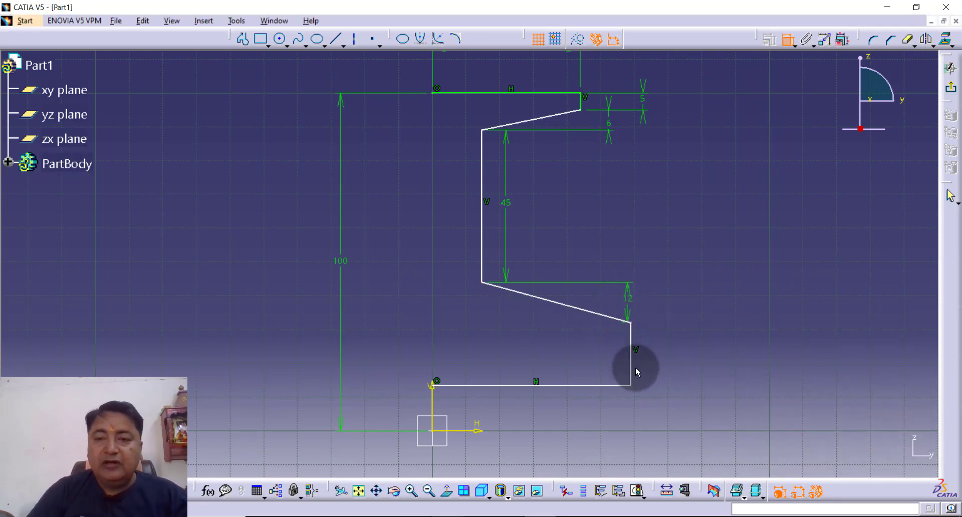
Dimension the short vertical line below the lower slanted line and set its length to 7 mm.
click(636, 371)
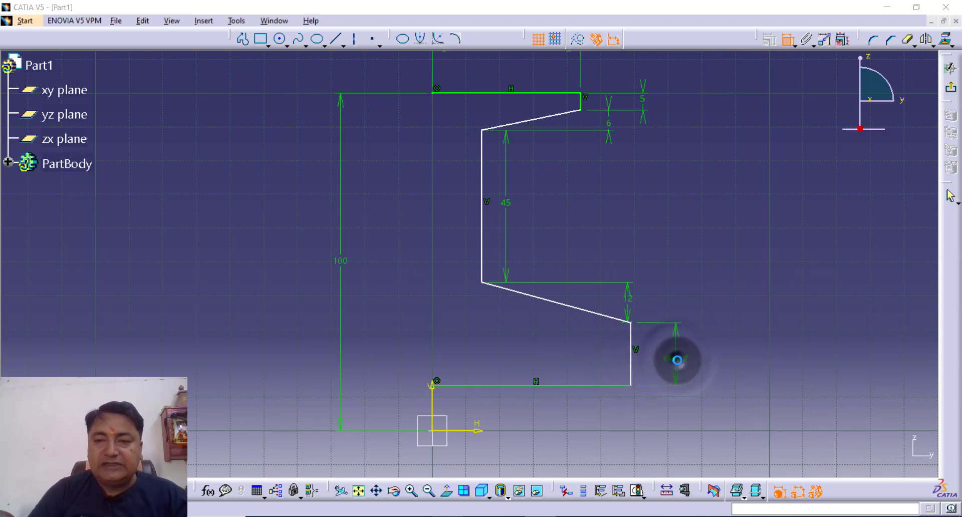
double_click(677, 360)
text(7)
key(Return)
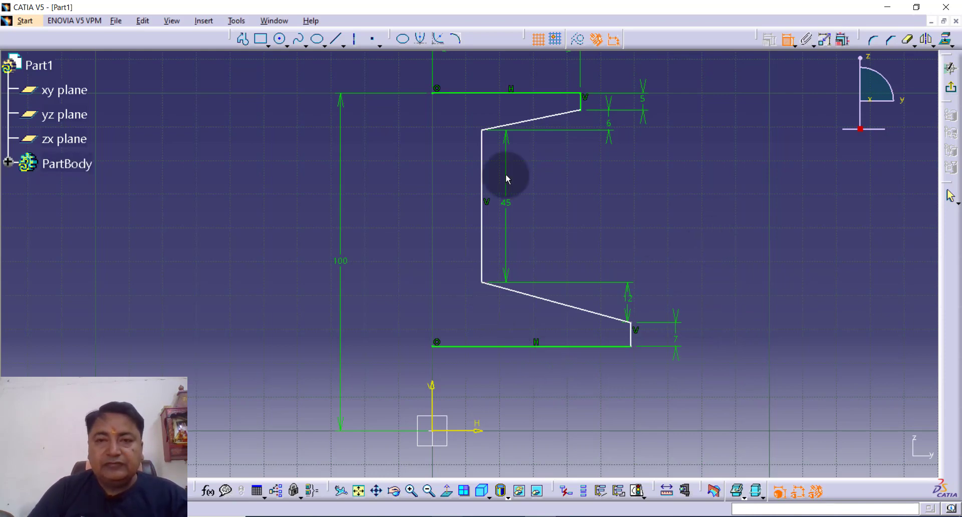
Dimension the long vertical line's offset from the vertical sketch axis and set it to 10 mm.
click(432, 399)
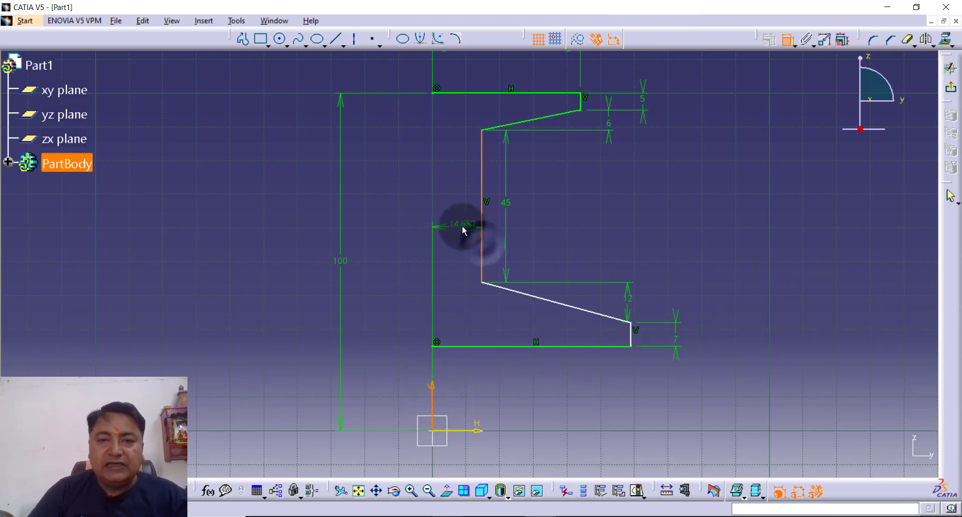
click(462, 227)
double_click(462, 227)
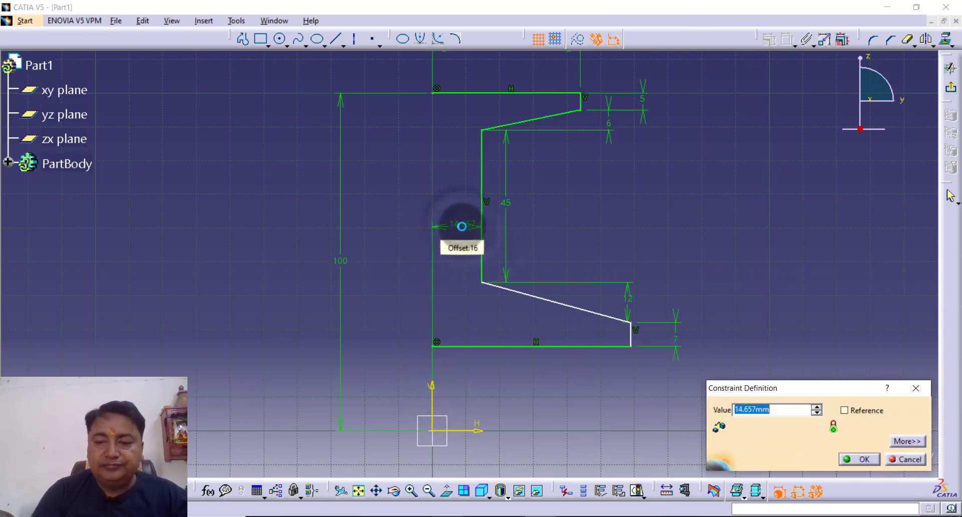
key(Return)
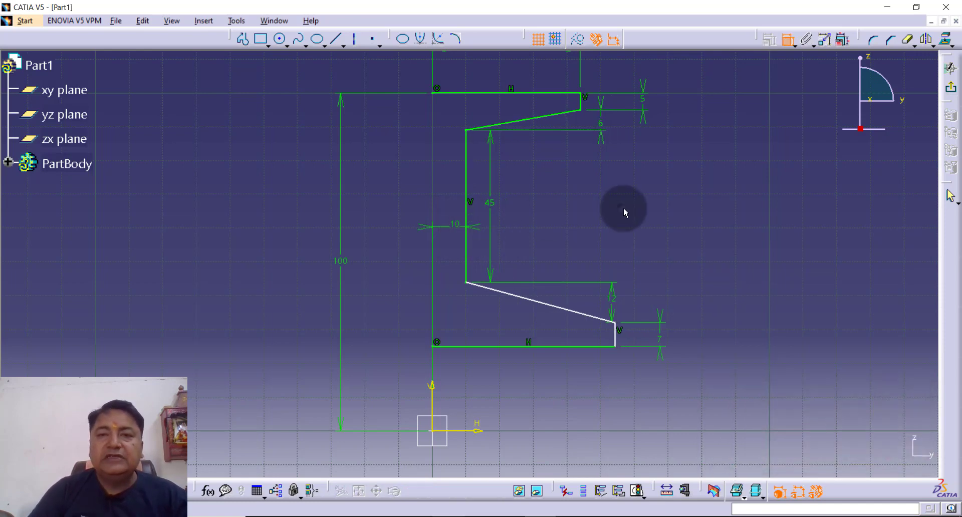
click(623, 207)
click(660, 355)
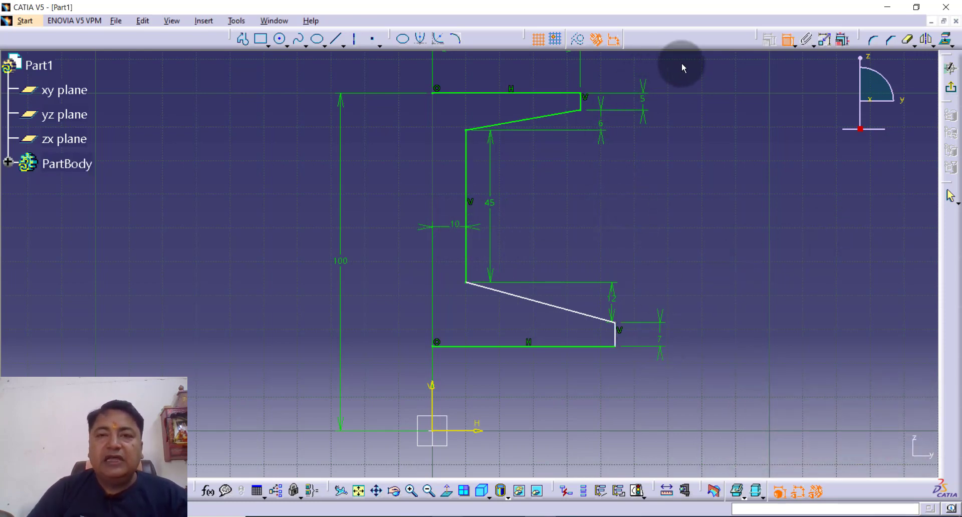
Mirror the entire half profile about the vertical sketch axis to close the wheel section.
drag(681, 63, 806, 228)
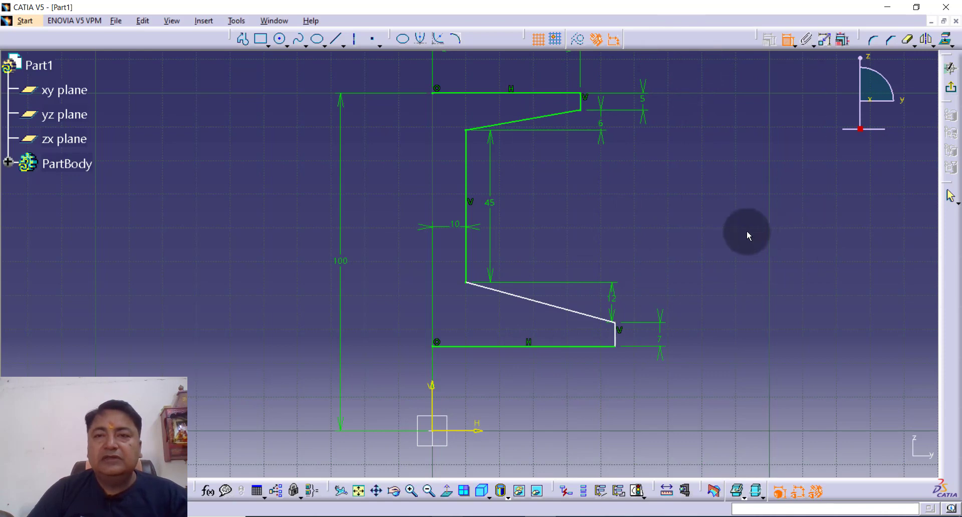
drag(699, 62, 398, 365)
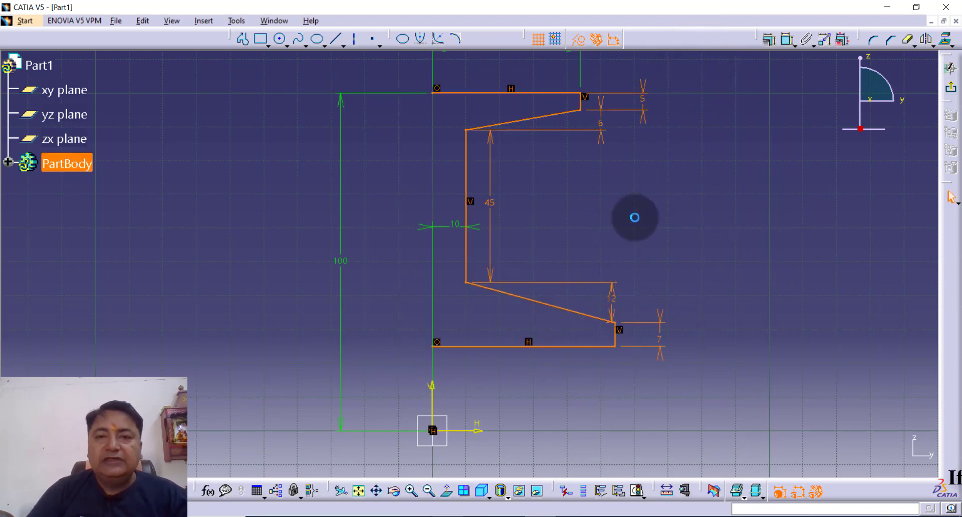
click(927, 40)
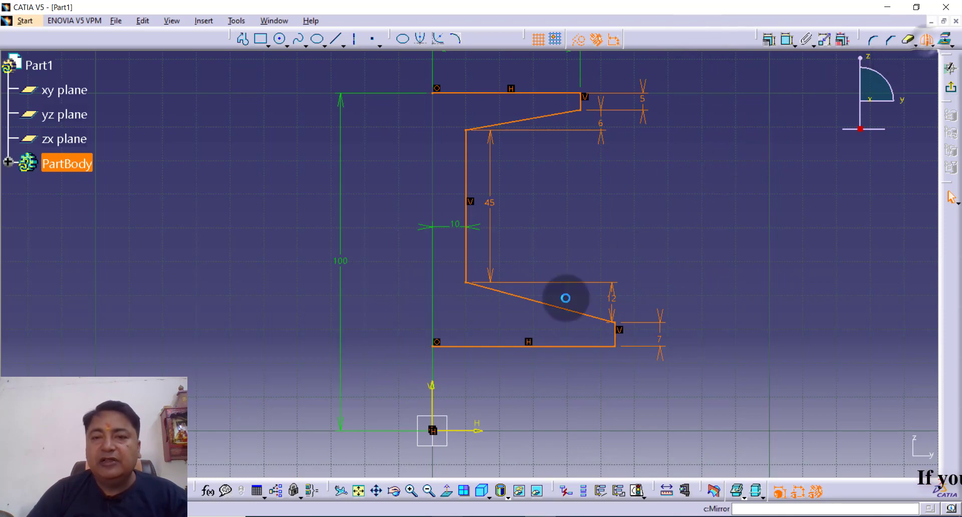
click(432, 389)
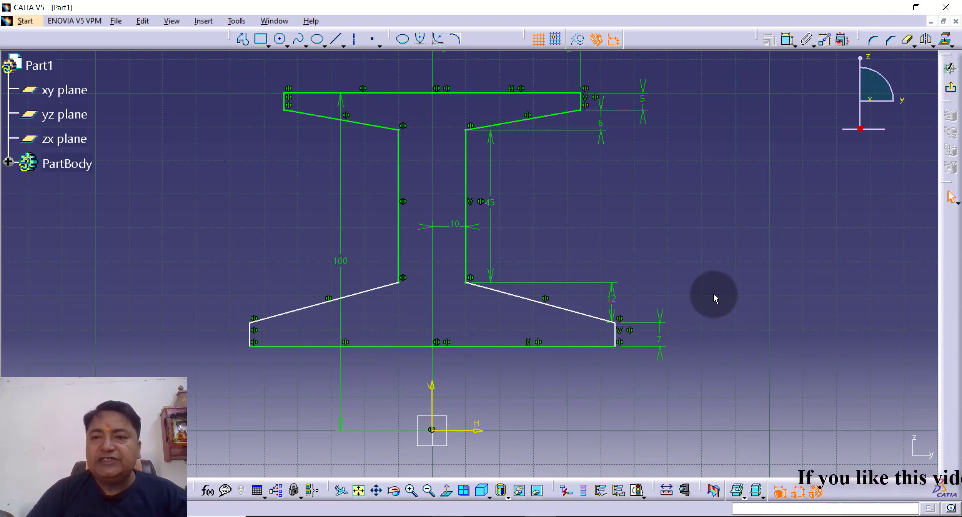
Exit the sketch and revolve the profile 360 degrees about the horizontal sketch axis with the Shaft feature.
click(951, 88)
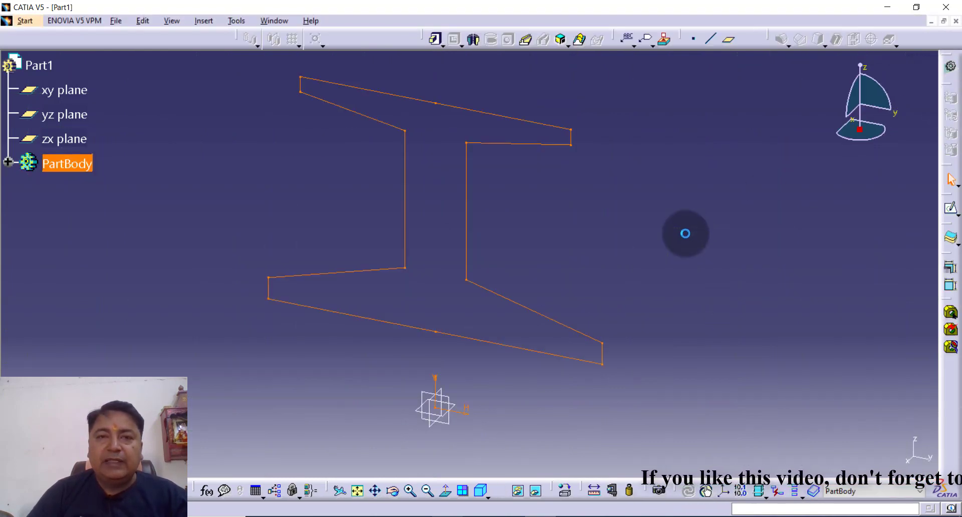
click(472, 41)
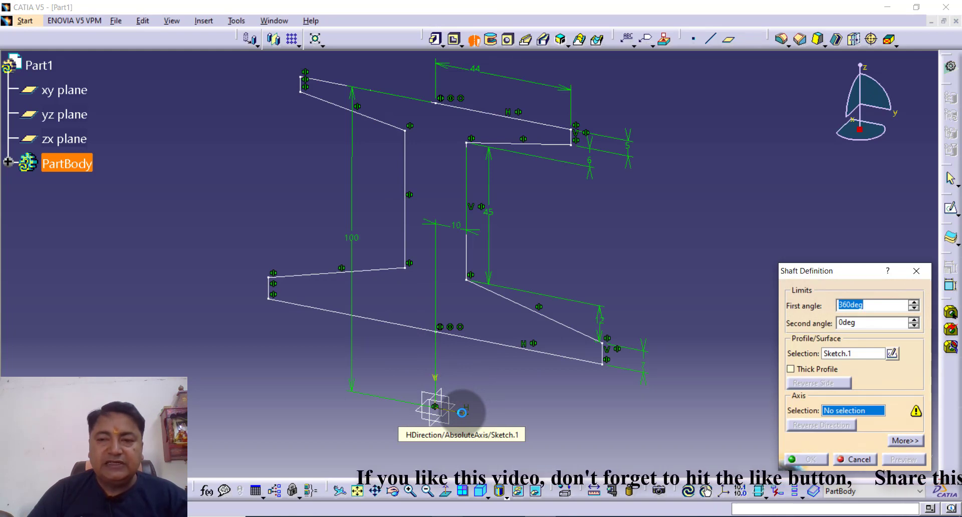
click(462, 411)
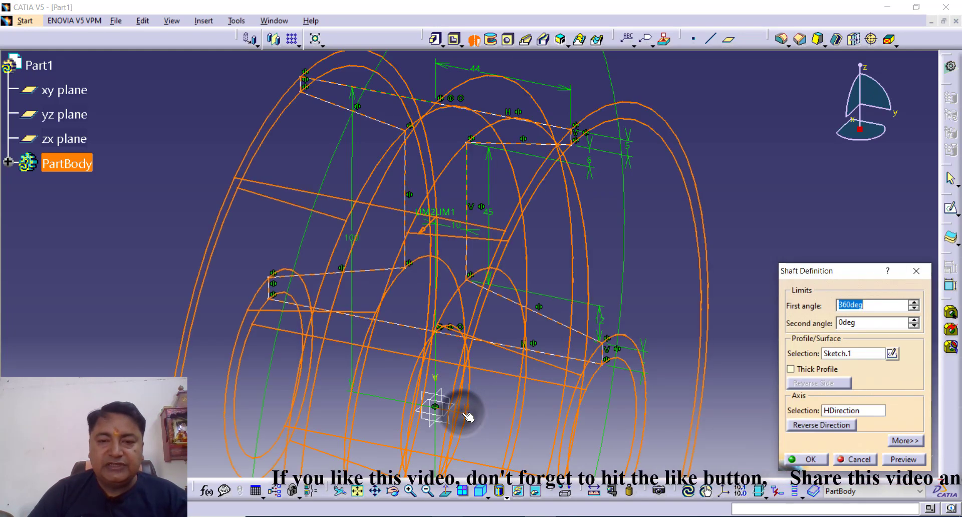
click(897, 459)
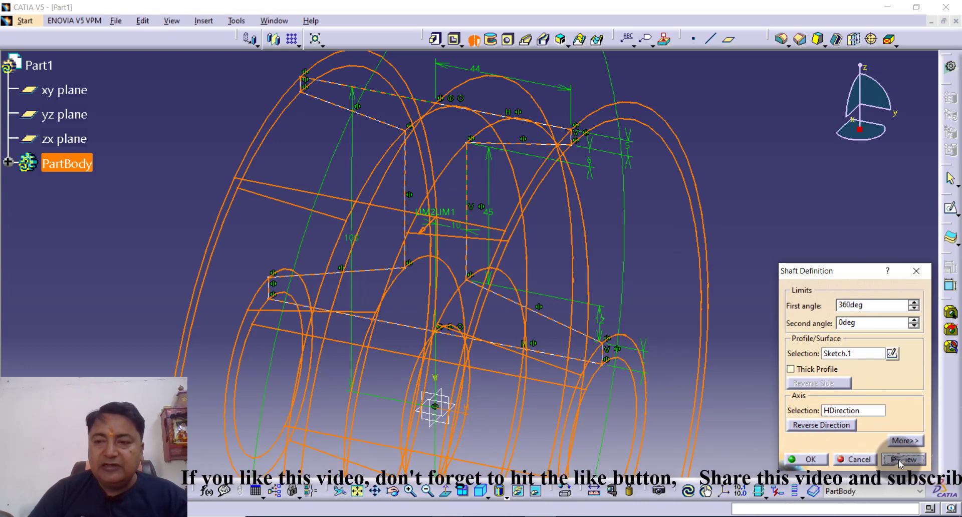
click(806, 457)
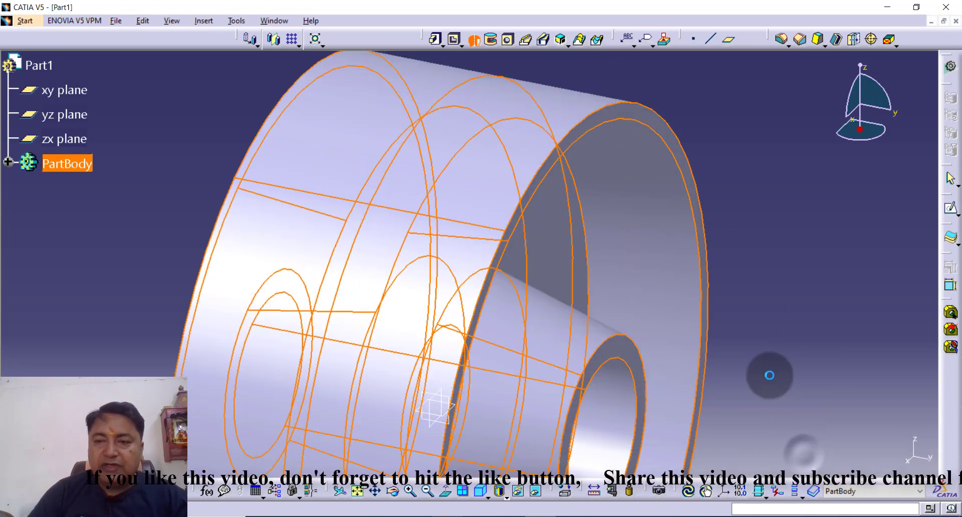
click(633, 374)
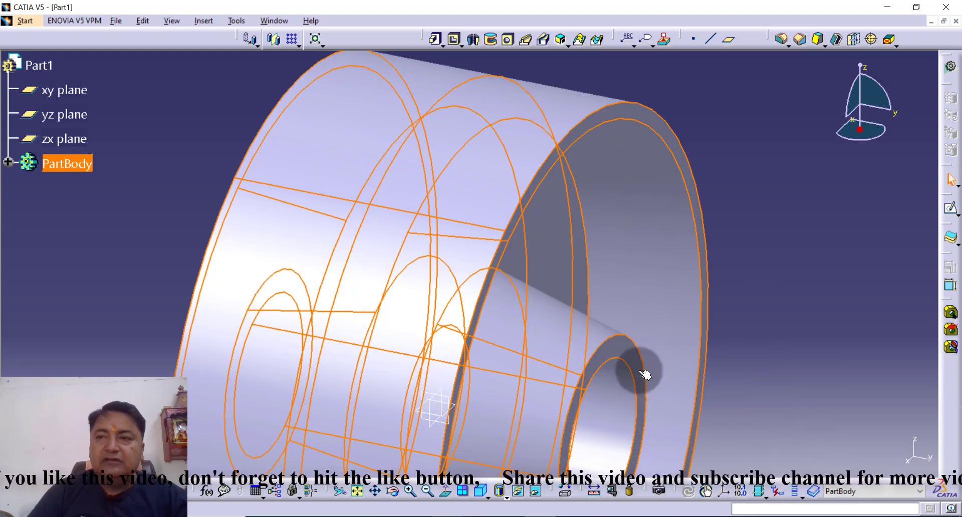
click(360, 495)
click(675, 220)
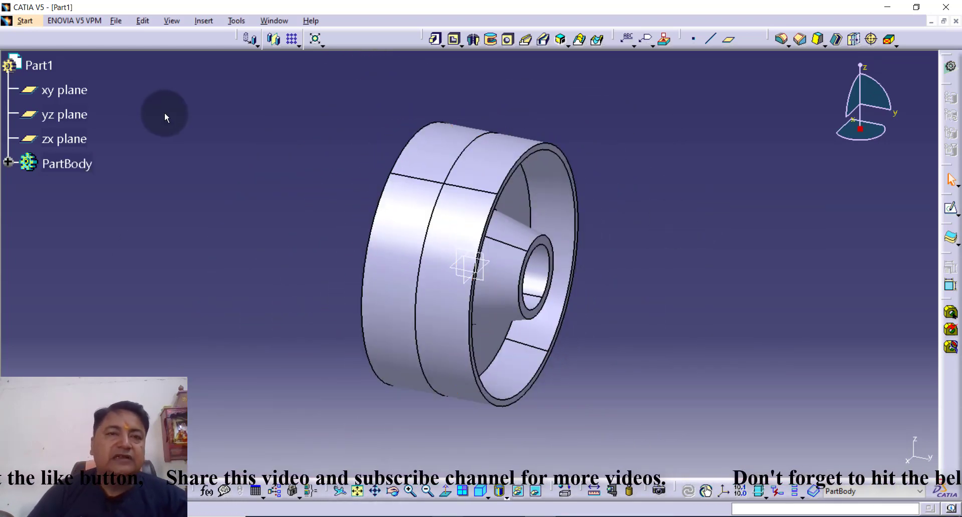
middle_drag(666, 146, 599, 166)
middle_drag(646, 198, 651, 165)
Save the wheel part to the Desktop as a CATPart named ROLLER1 and close the document.
click(39, 65)
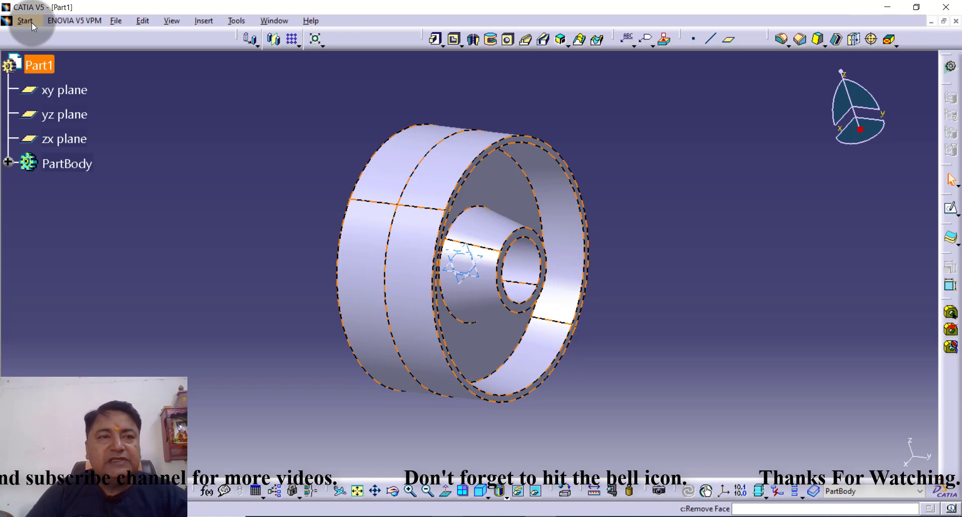
click(117, 20)
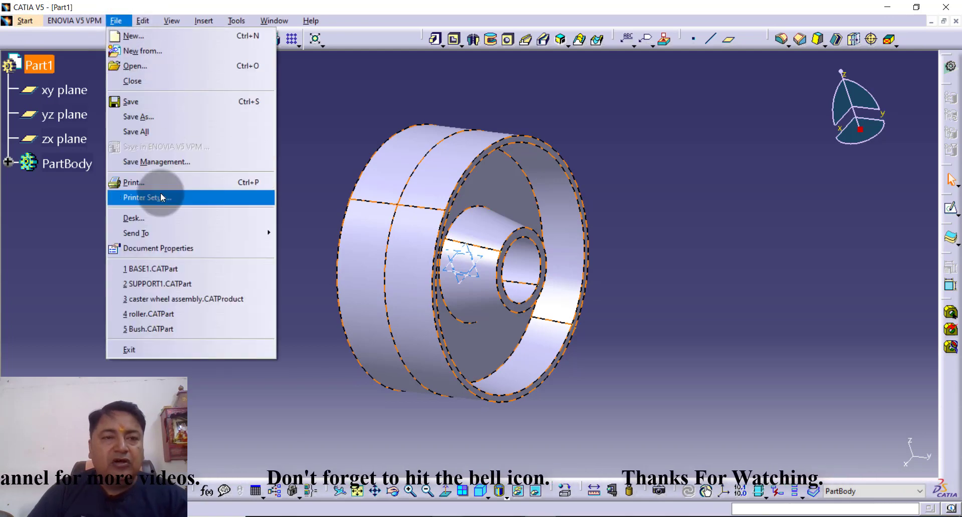
click(173, 117)
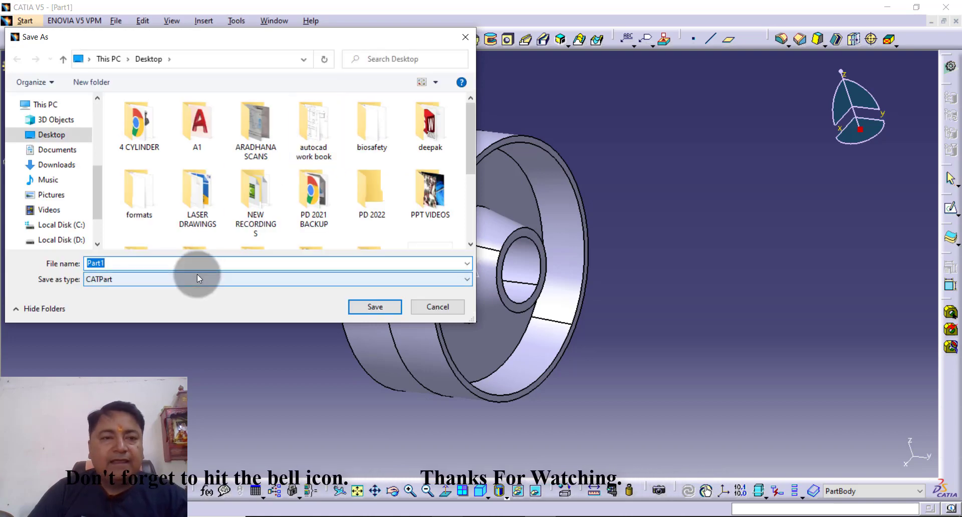
text(R)
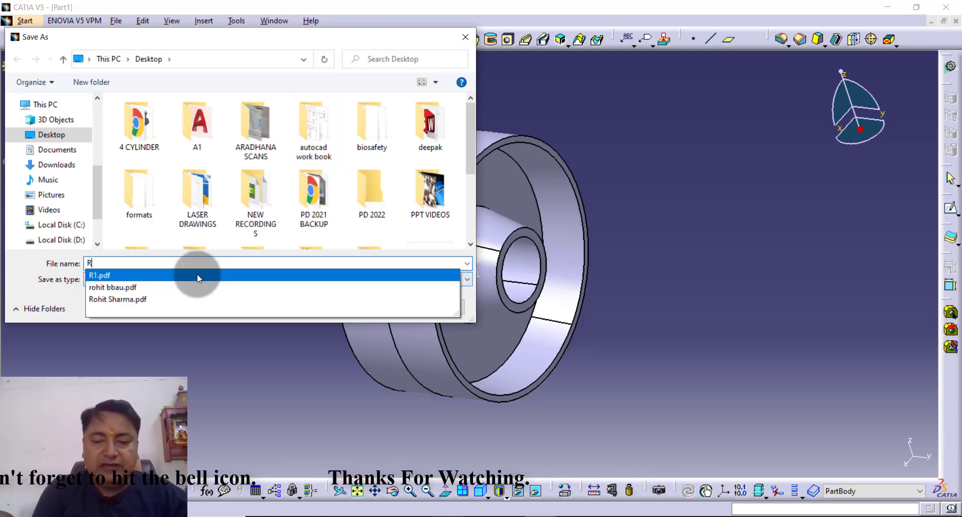
text(OLLER1)
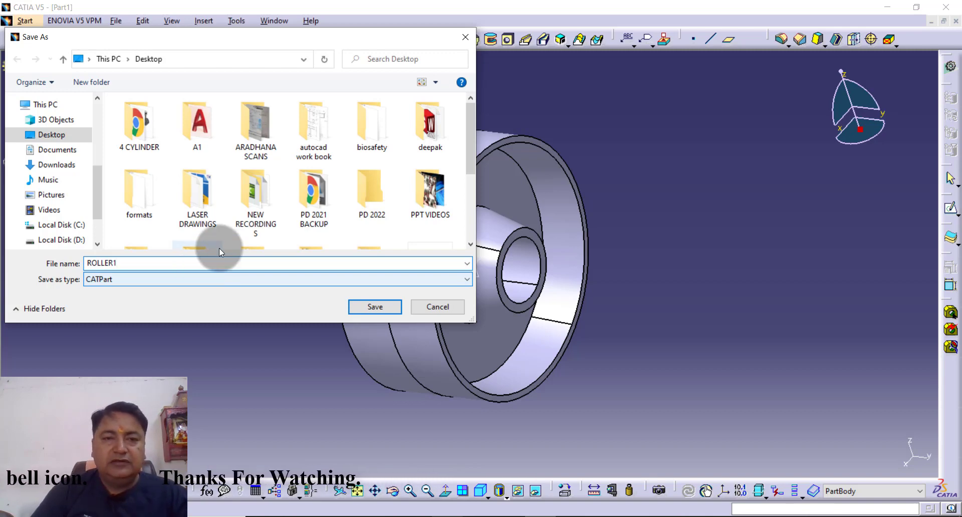
click(373, 307)
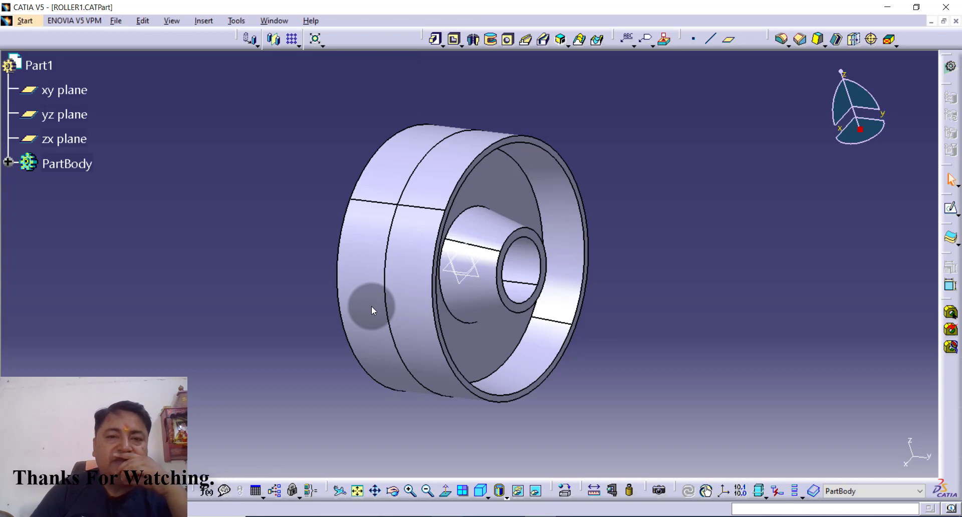
click(955, 21)
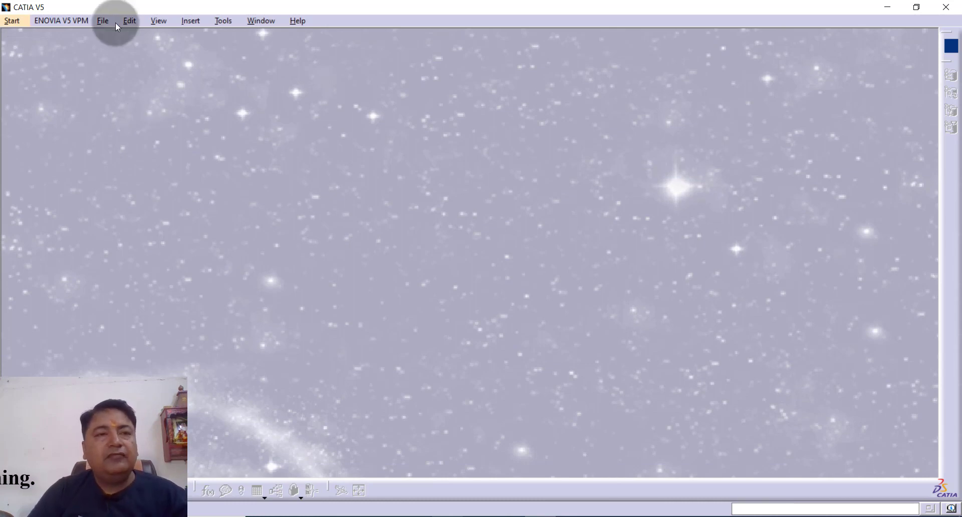
Create a new Part Design part named Part1 with hybrid design enabled and start a sketch on the yz plane.
click(12, 20)
mouse_move(32, 49)
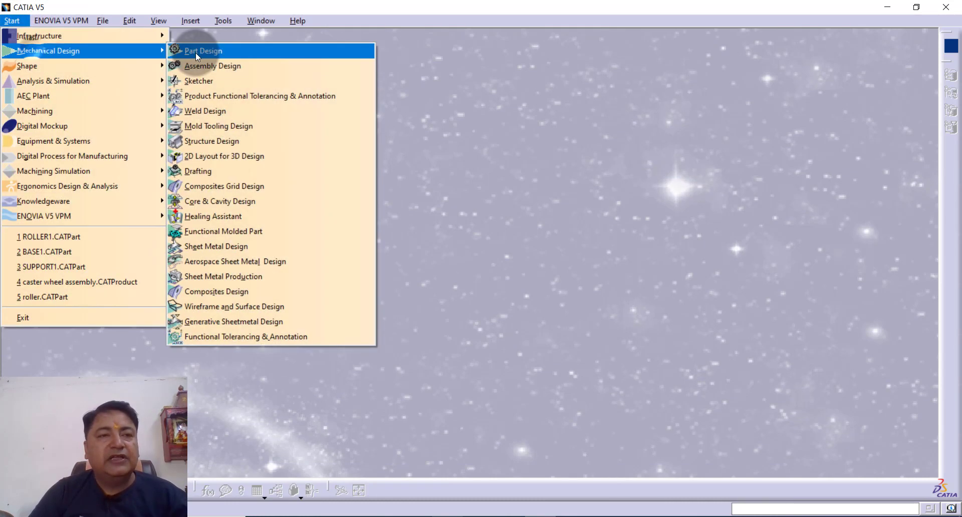
click(195, 52)
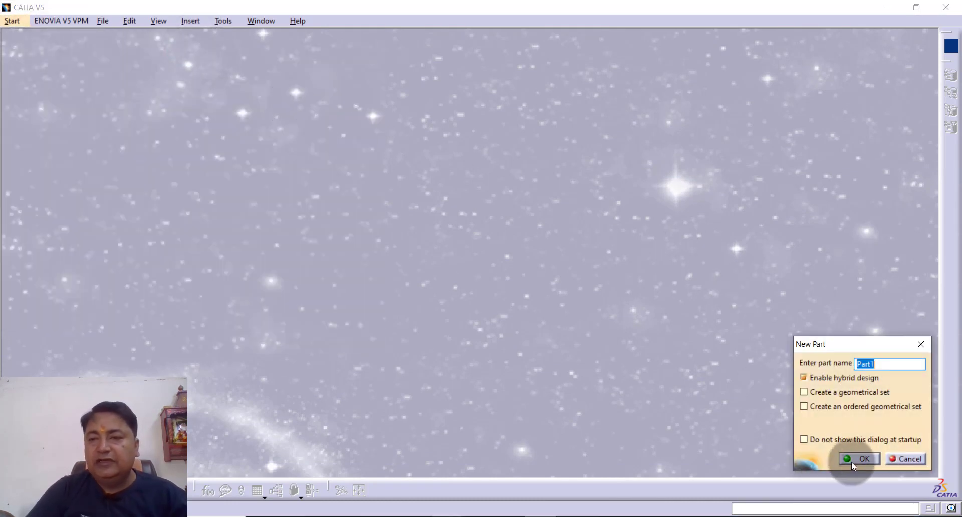
click(853, 463)
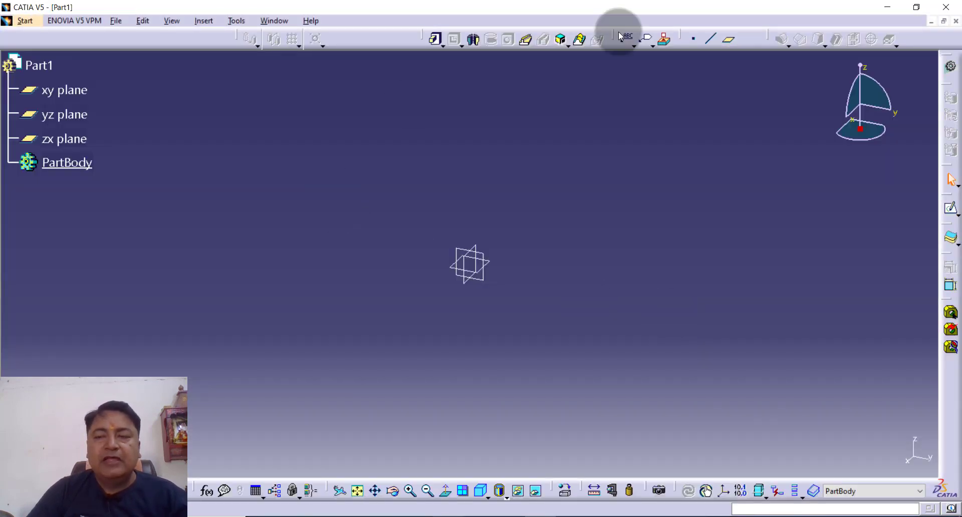
click(950, 208)
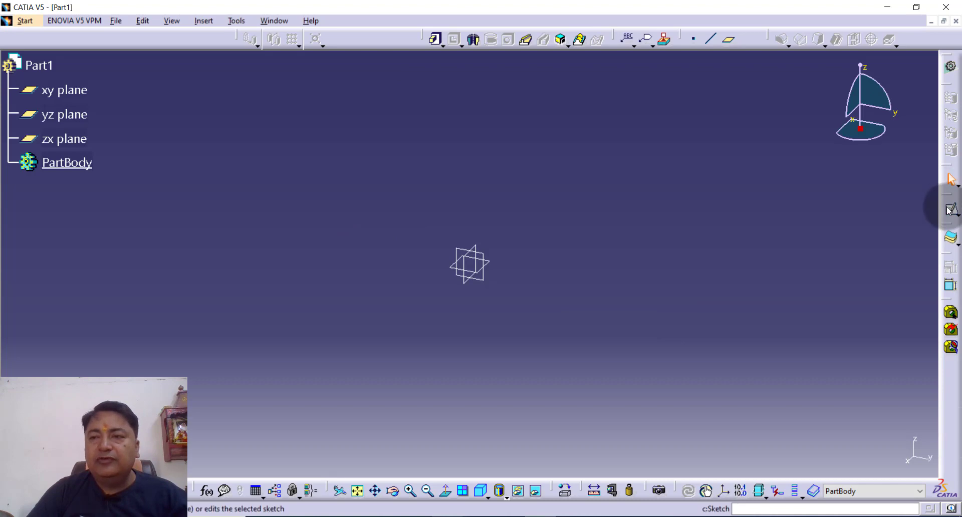
click(486, 257)
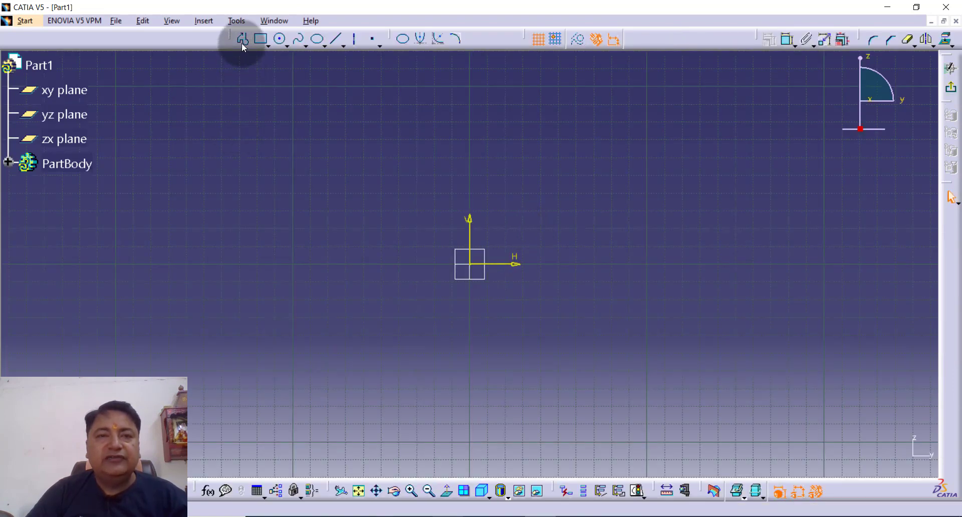
click(243, 43)
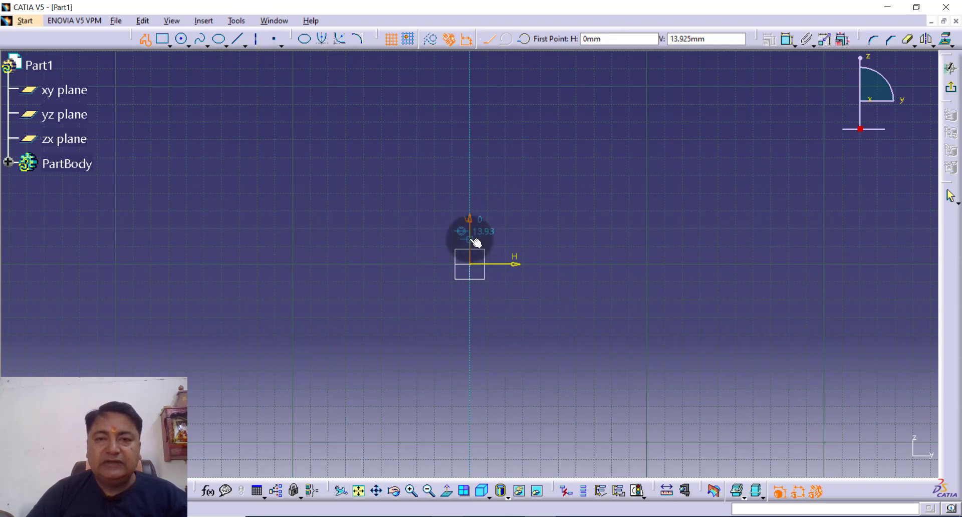
click(472, 240)
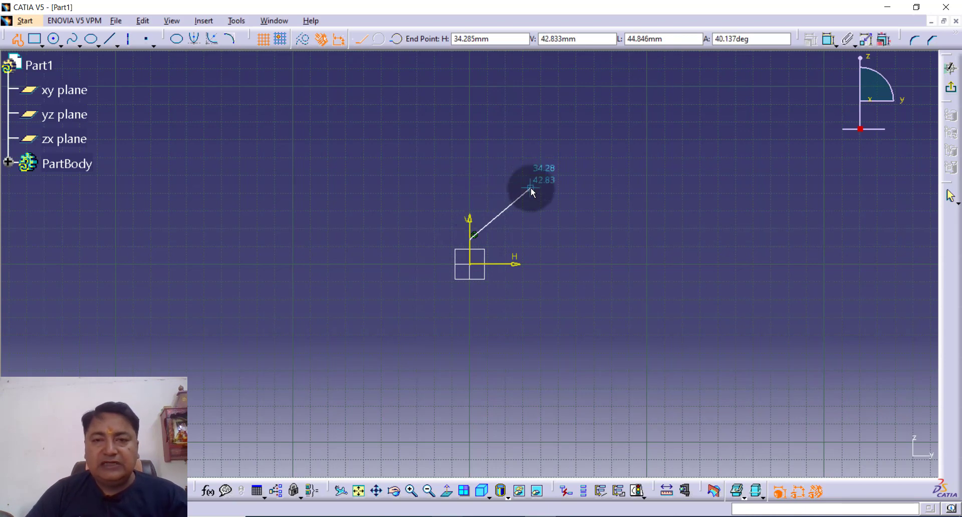
key(Escape)
Sketch an open stepped profile from the origin: about 42 mm up, 14 right, 17 down, 53 right, 9 down, and back left past the vertical axis.
click(244, 40)
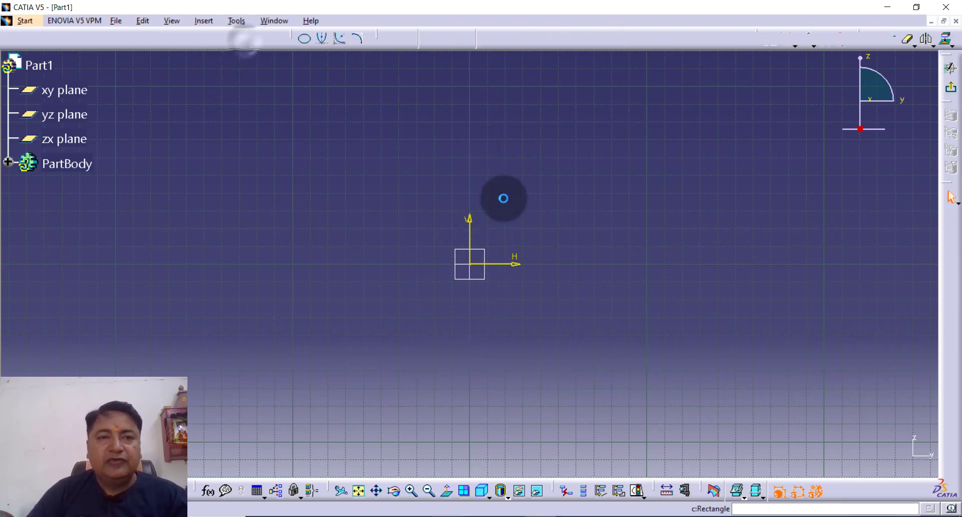
click(470, 265)
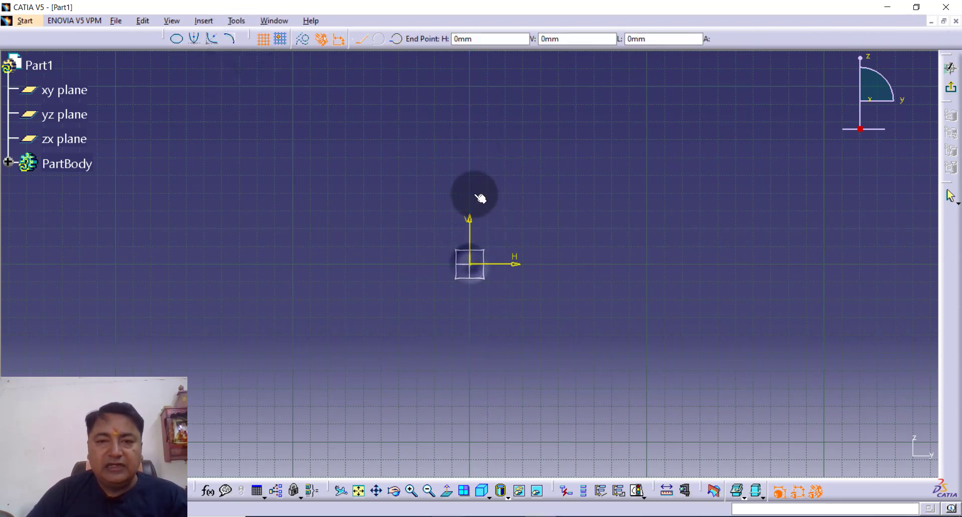
click(471, 188)
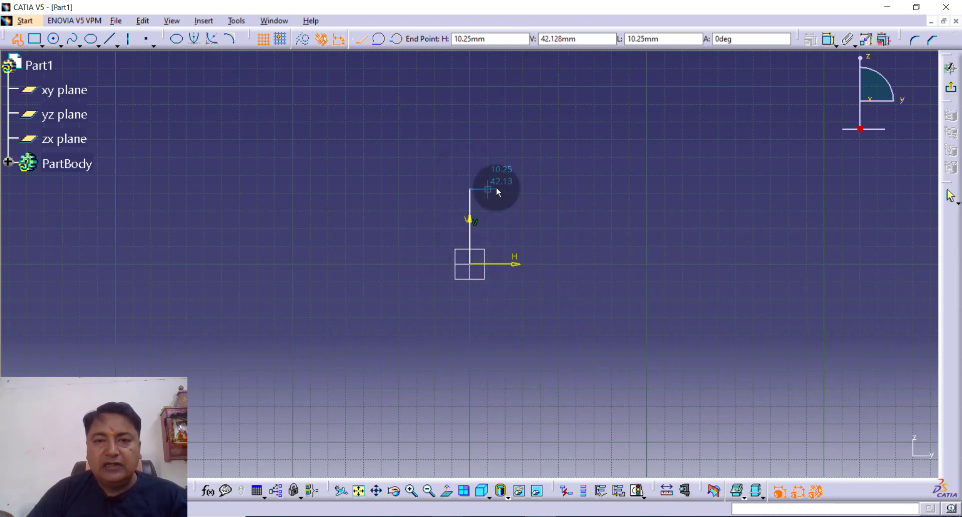
click(496, 189)
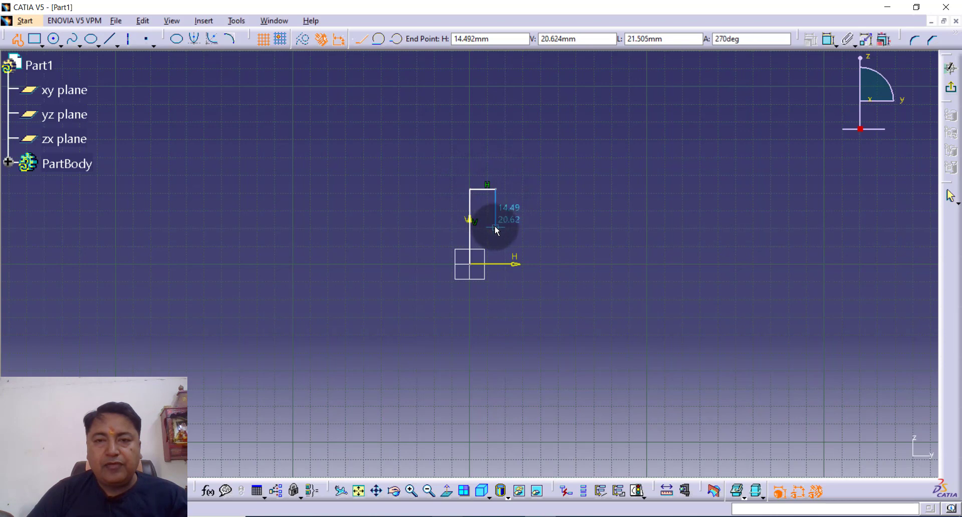
click(495, 219)
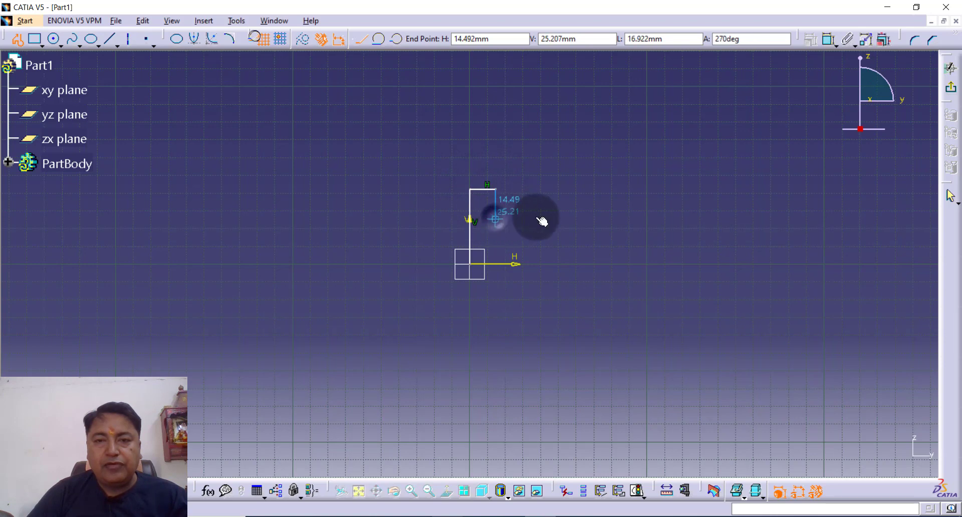
click(579, 221)
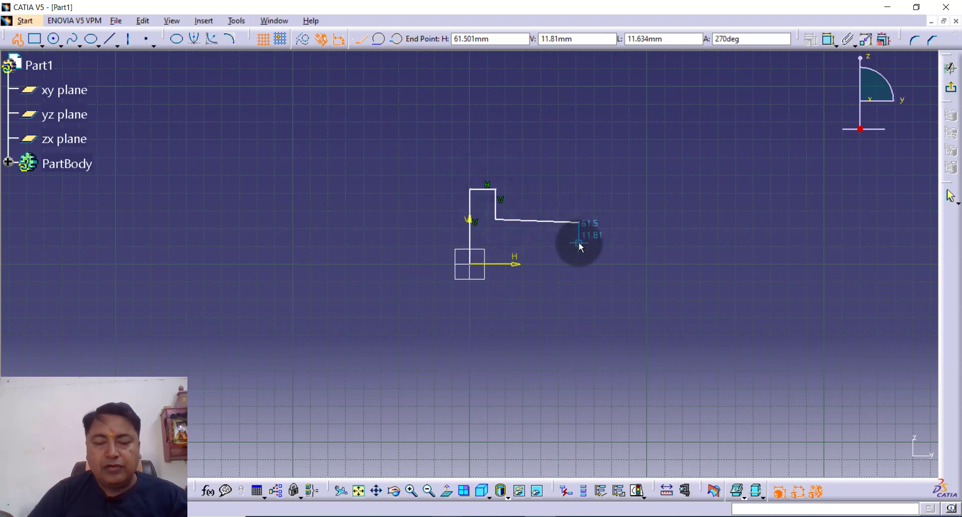
key(ctrl+z)
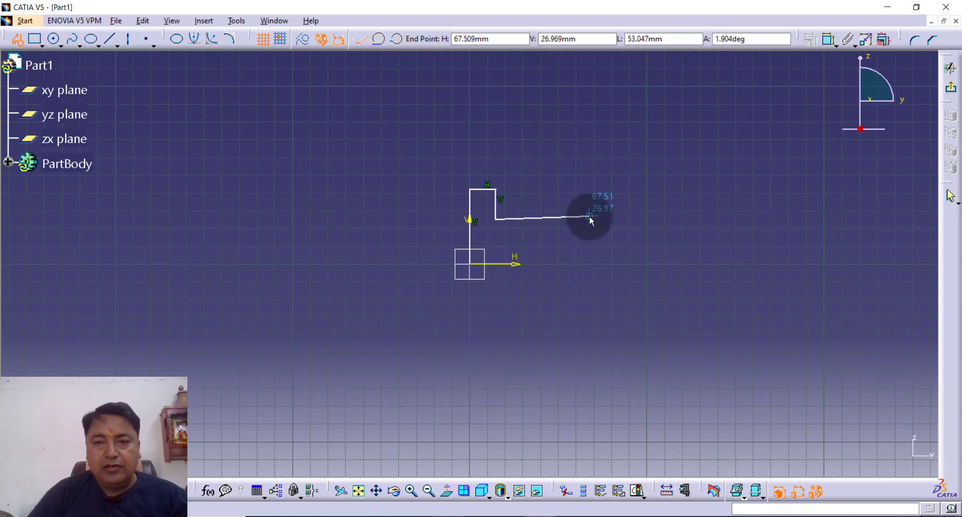
click(591, 226)
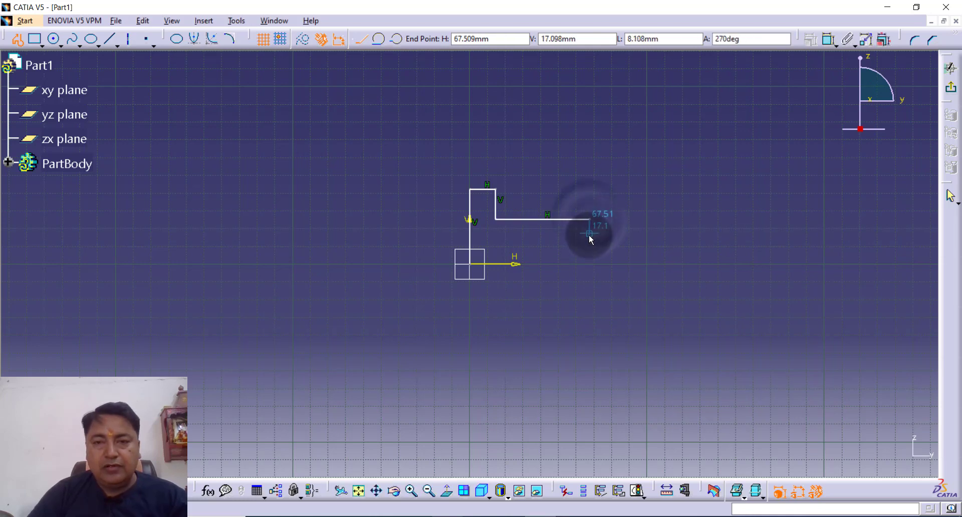
click(589, 236)
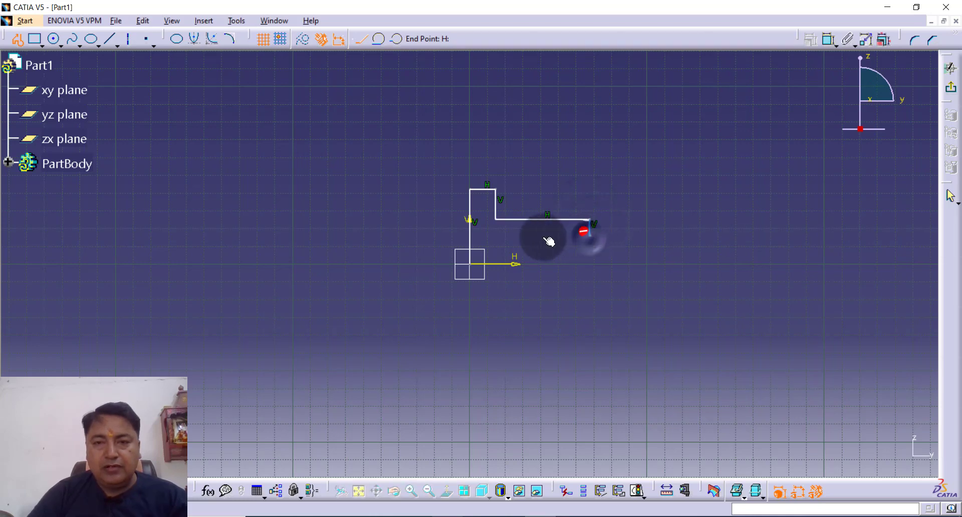
double_click(441, 238)
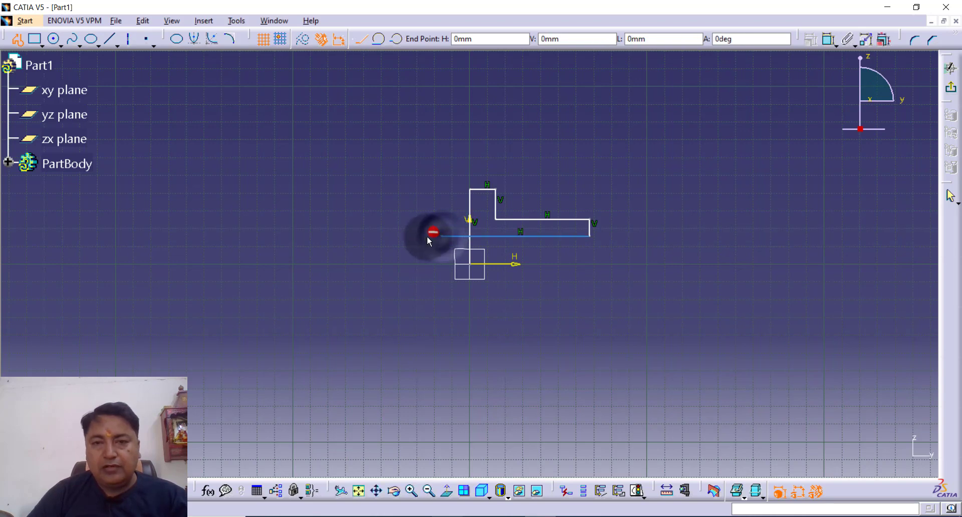
Dimension the long vertical line rising from the origin and set its length to 64 mm.
click(410, 491)
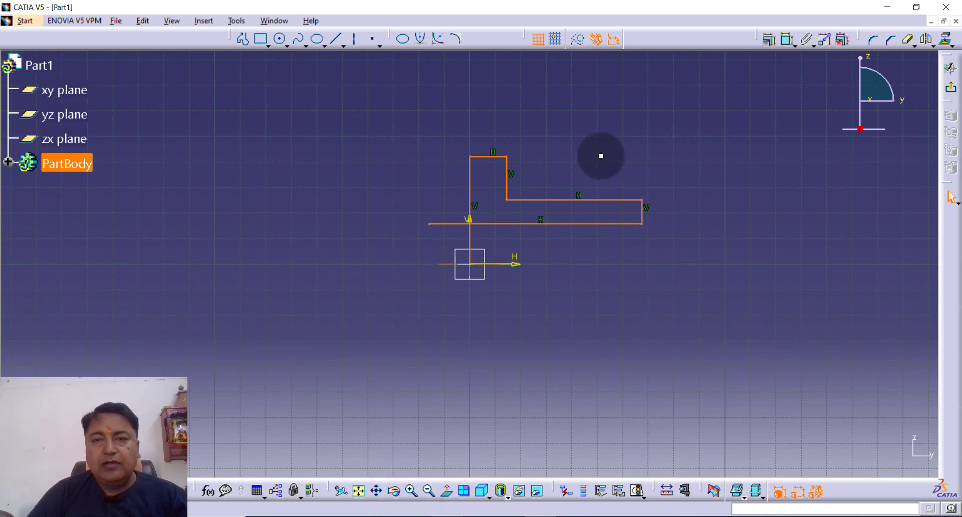
middle_drag(601, 155, 567, 191)
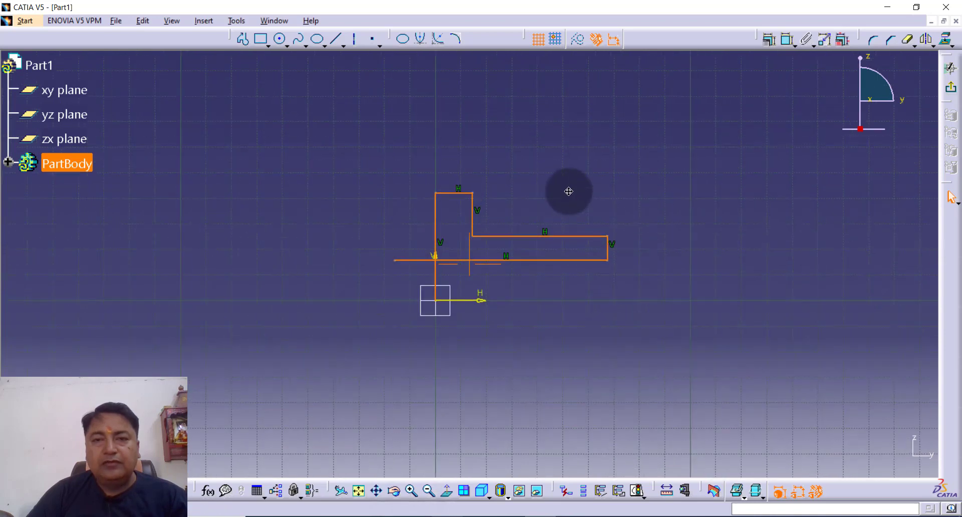
click(412, 489)
click(515, 326)
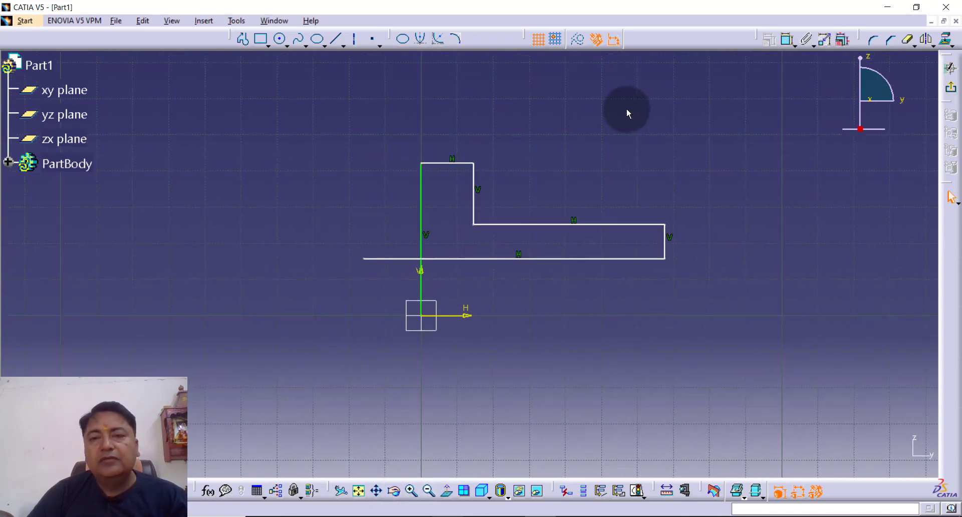
click(787, 43)
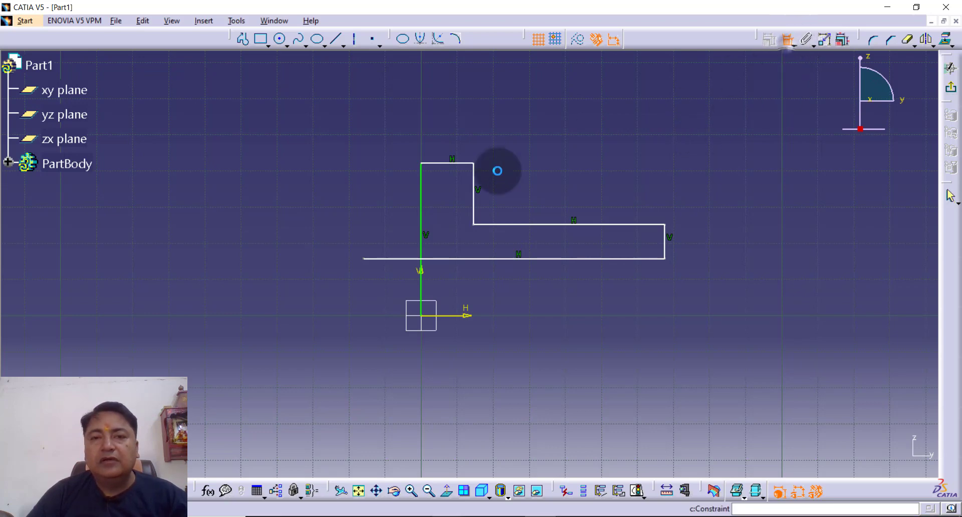
click(426, 230)
click(321, 235)
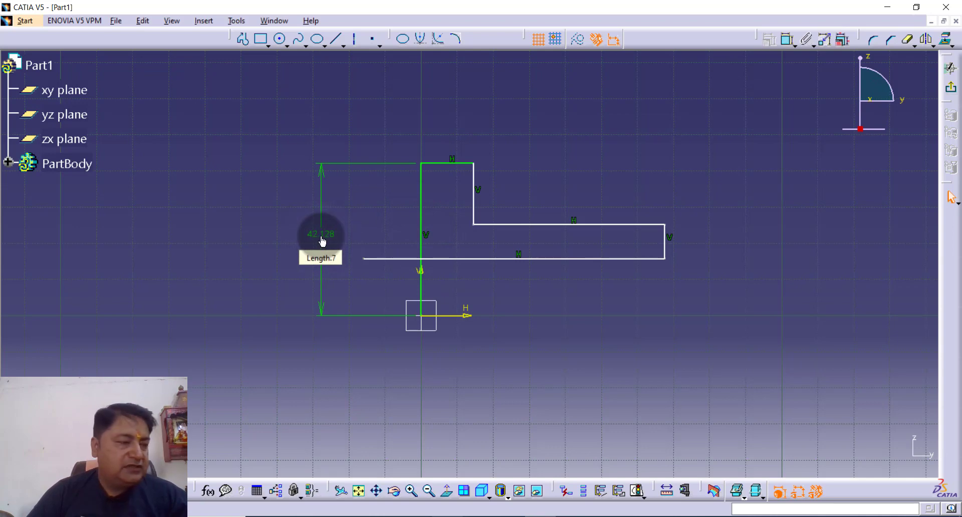
double_click(320, 234)
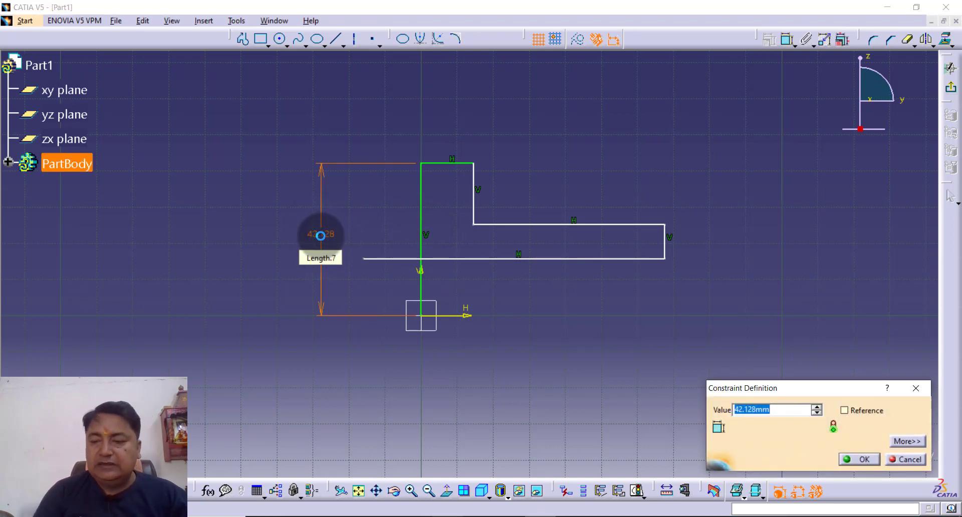
text(64)
key(Return)
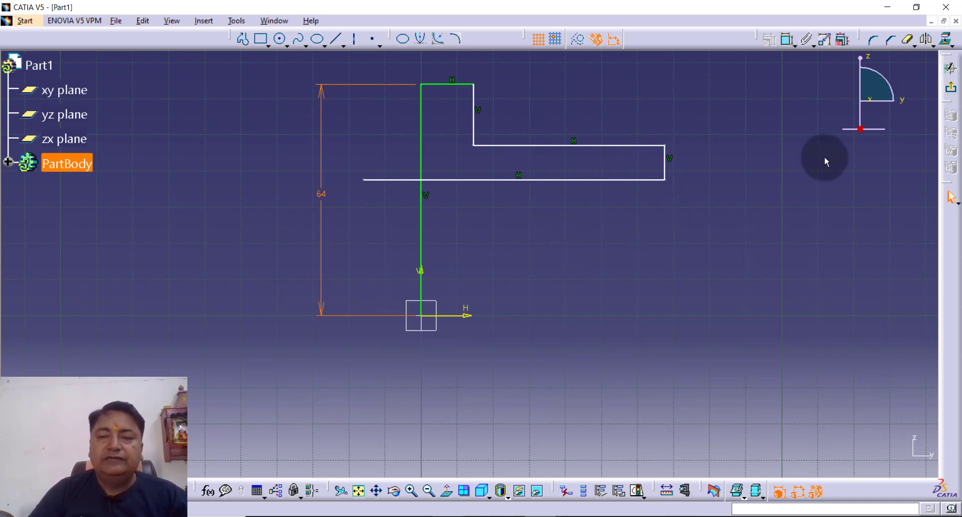
Dimension the short top edge of the profile and set its length to 6 mm.
click(788, 43)
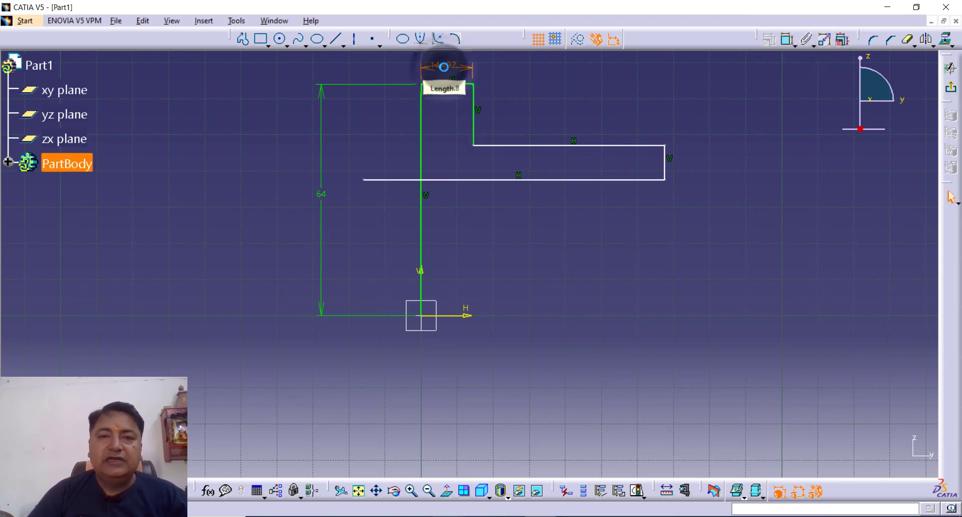
double_click(443, 67)
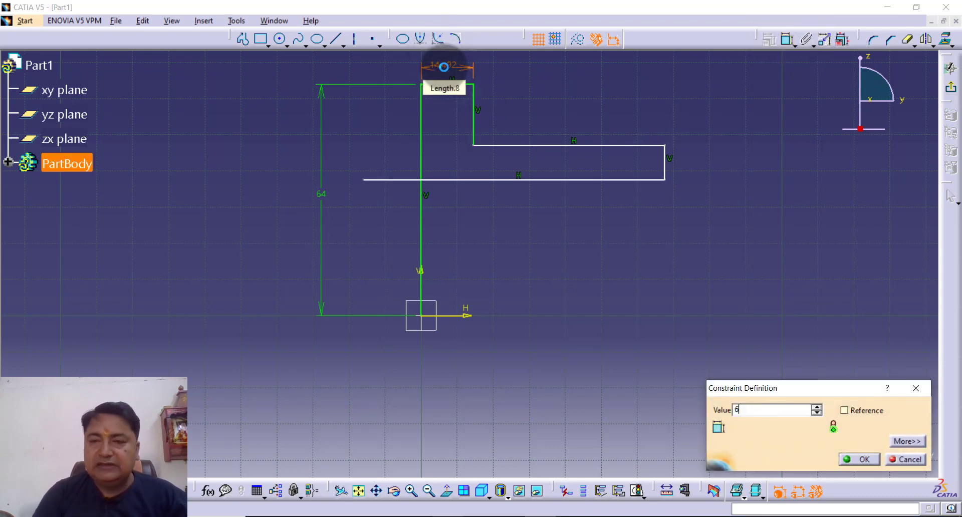
text(6)
key(Return)
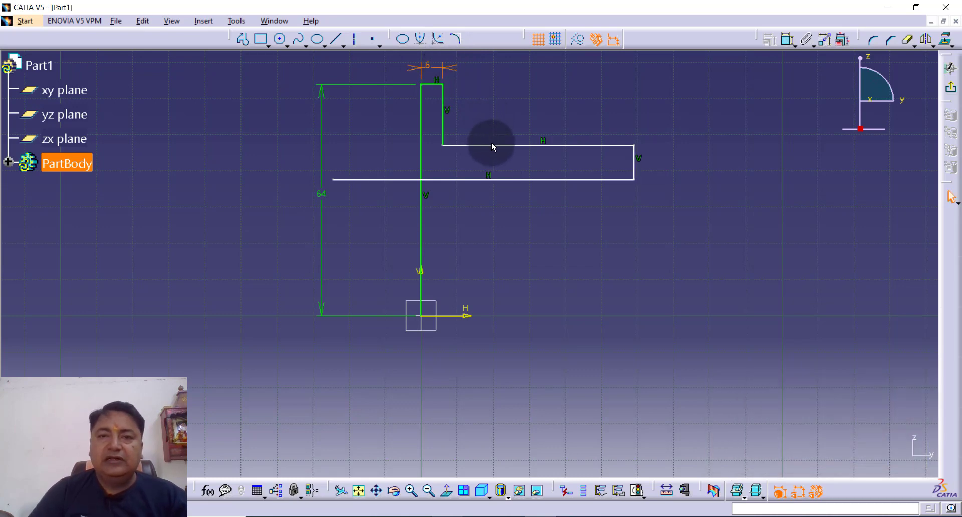
Dimension the upper horizontal edge of the profile's long arm and set its length to 44 mm.
click(786, 40)
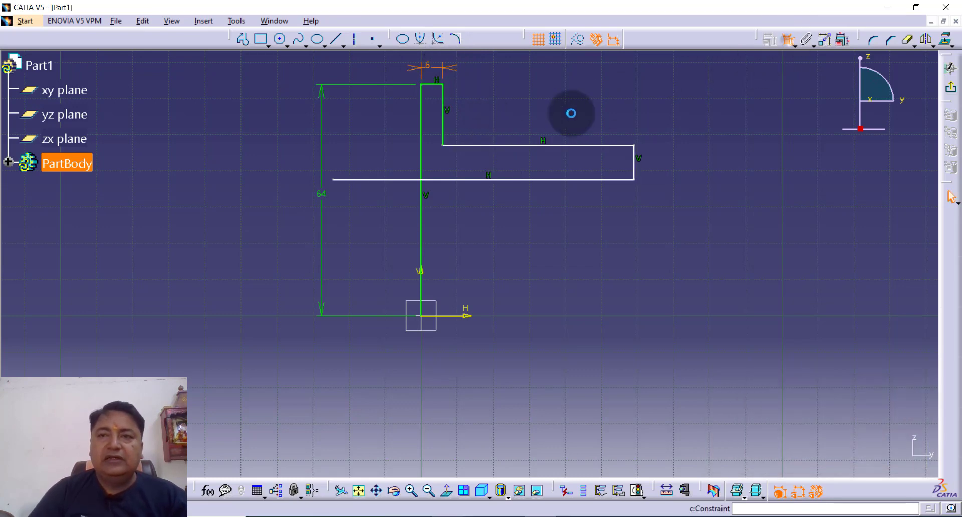
click(509, 145)
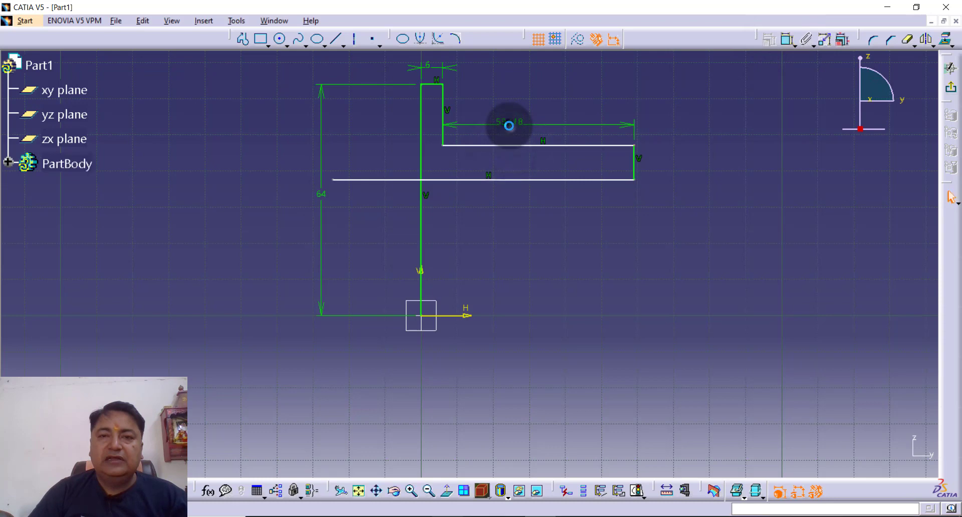
click(509, 125)
double_click(509, 125)
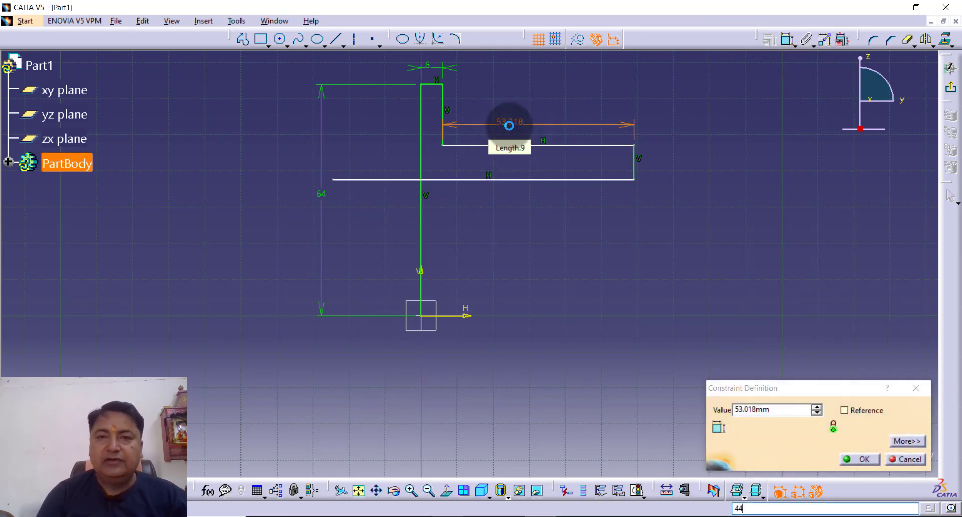
text(44)
key(Return)
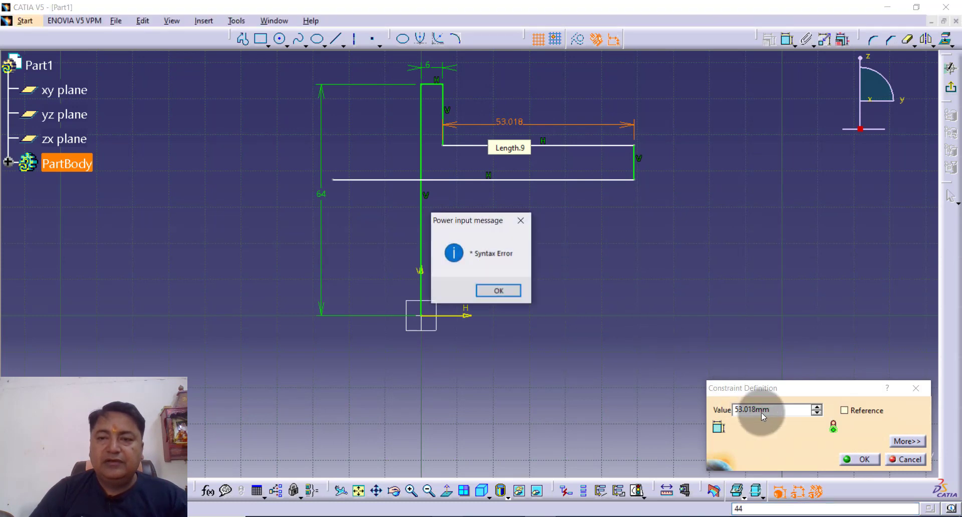
click(499, 291)
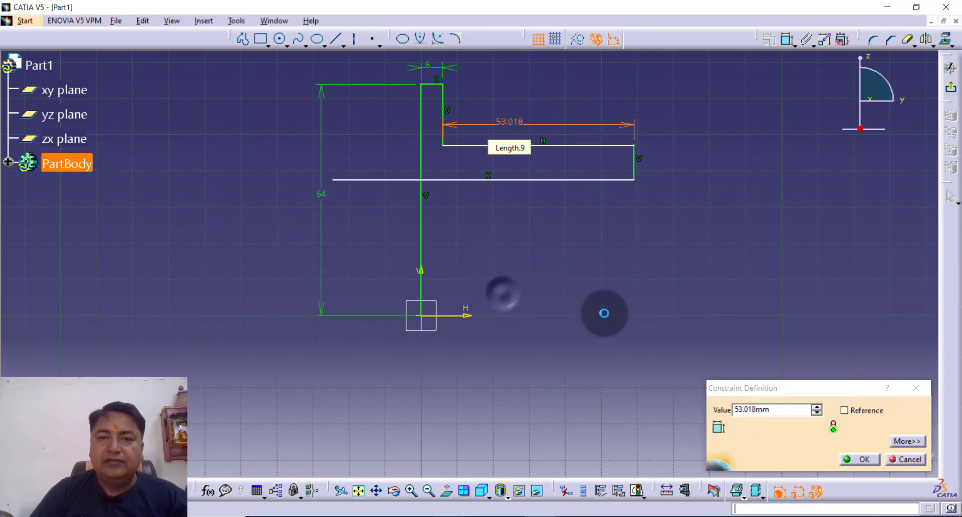
double_click(518, 124)
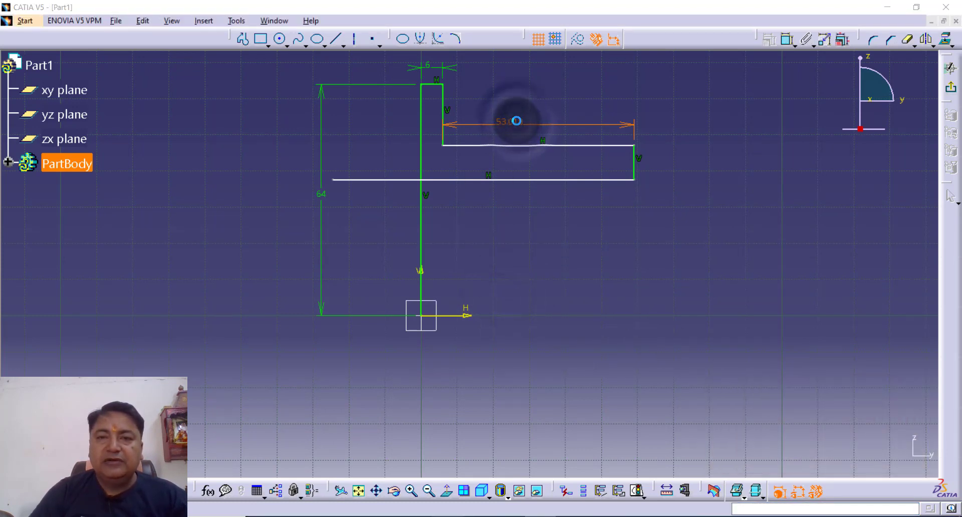
key(Return)
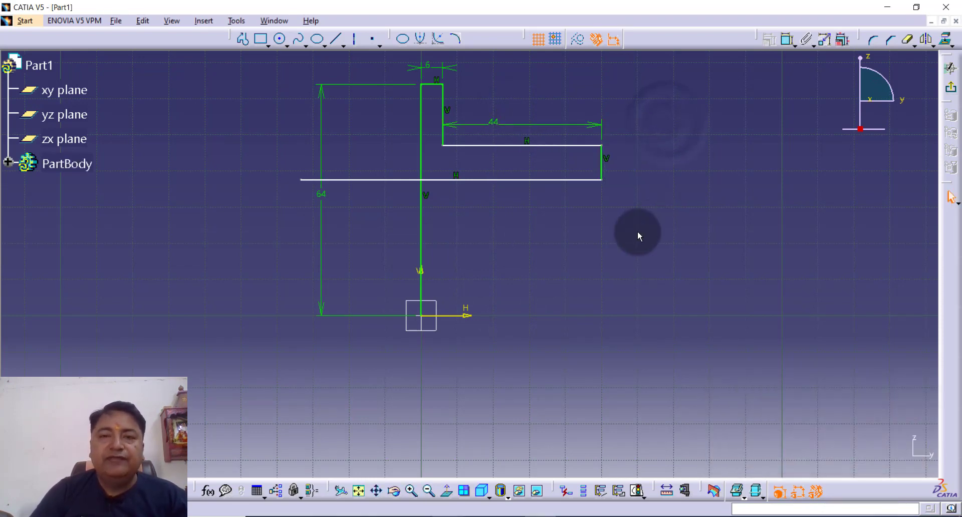
Dimension the distance from the horizontal axis to the profile's lower horizontal edge and set it to 19 mm.
click(785, 39)
click(458, 315)
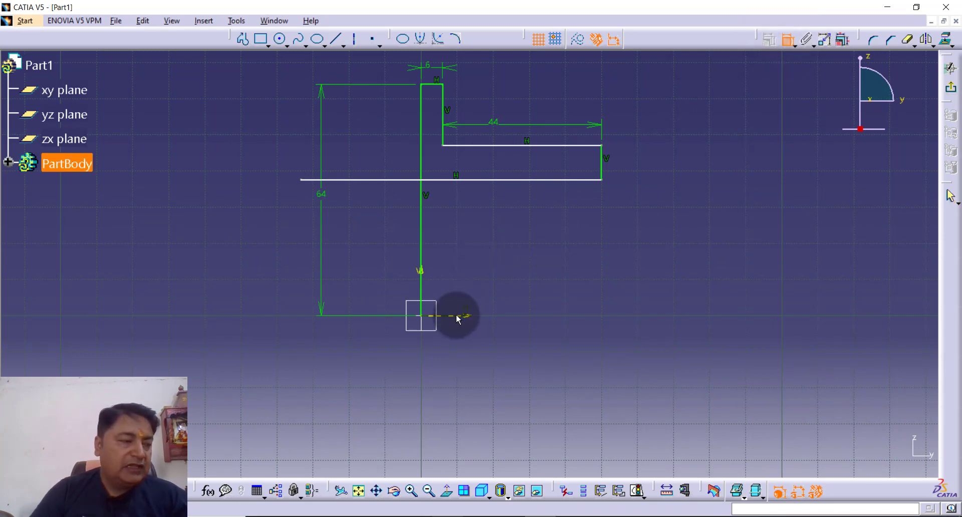
click(493, 179)
click(498, 225)
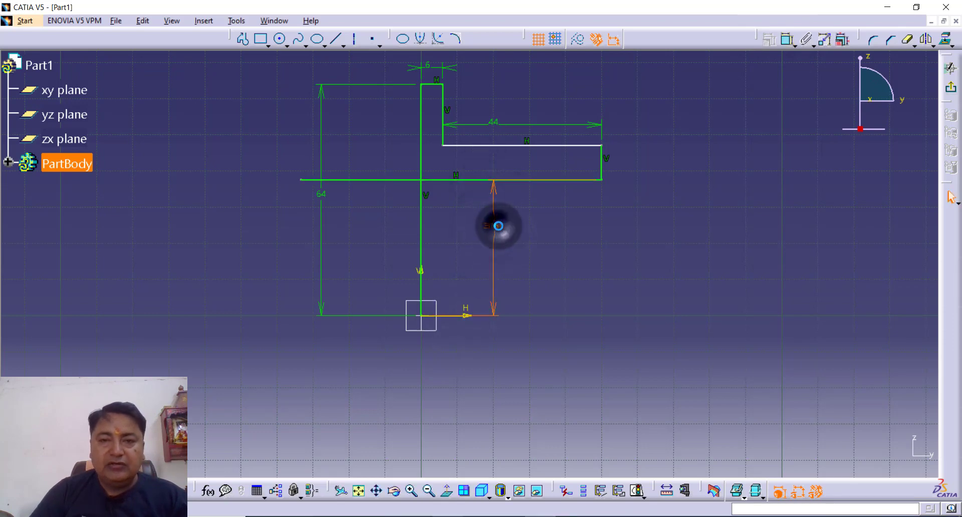
double_click(497, 226)
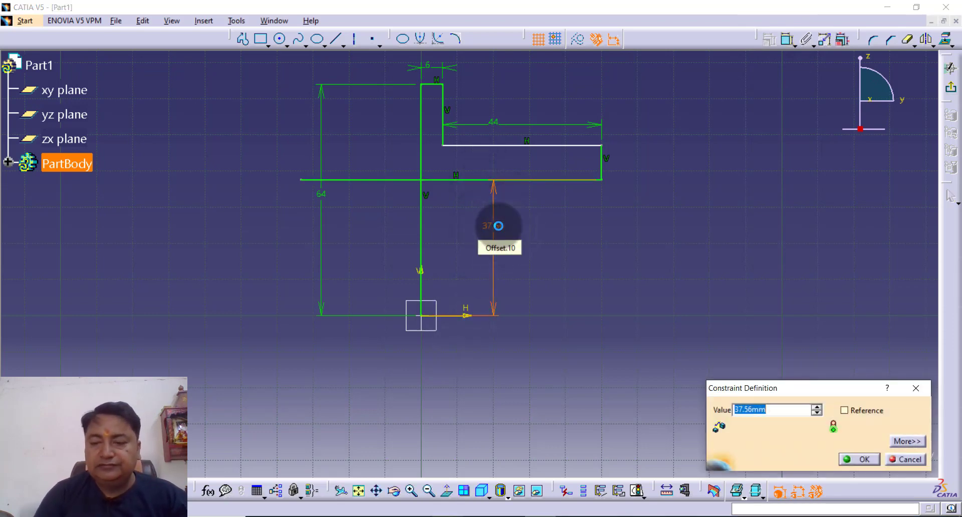
key(Return)
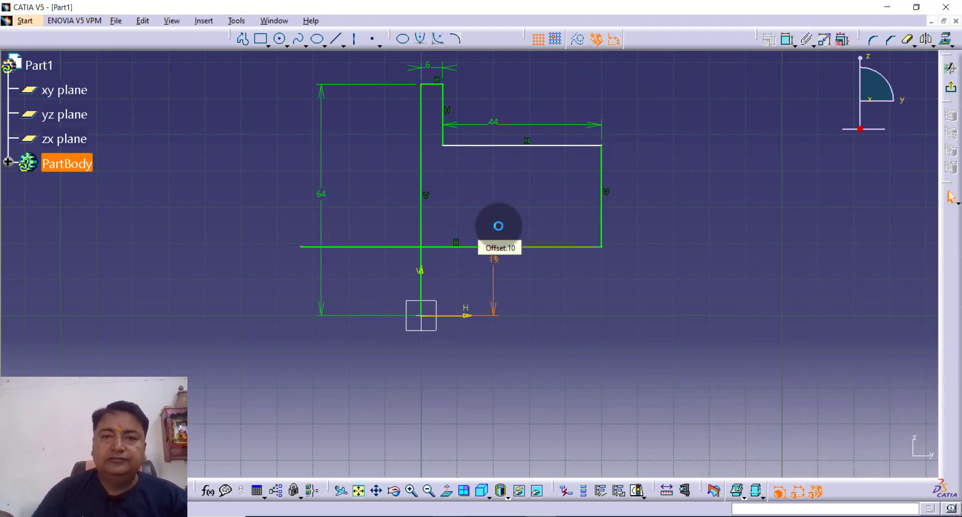
Dimension the distance from the horizontal axis to the long arm's upper edge and set it to 25 mm.
click(587, 146)
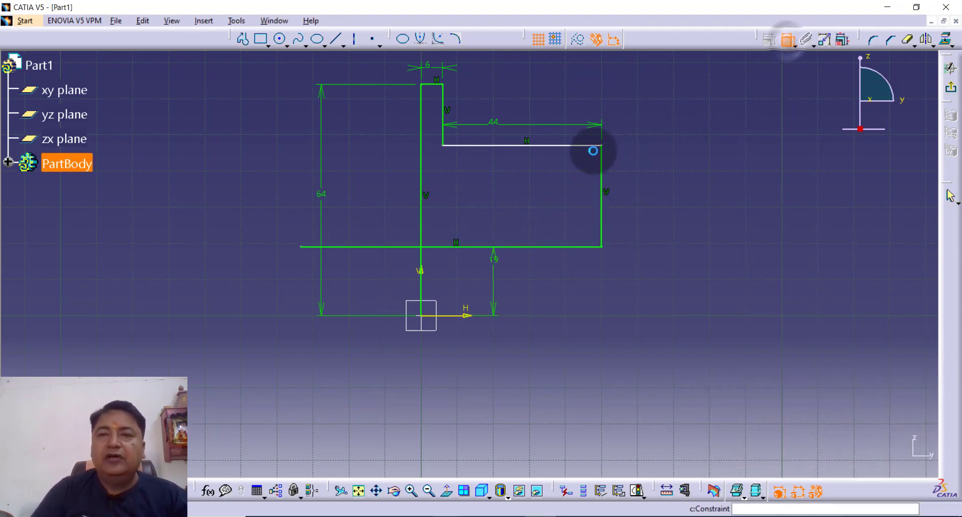
click(534, 313)
click(456, 316)
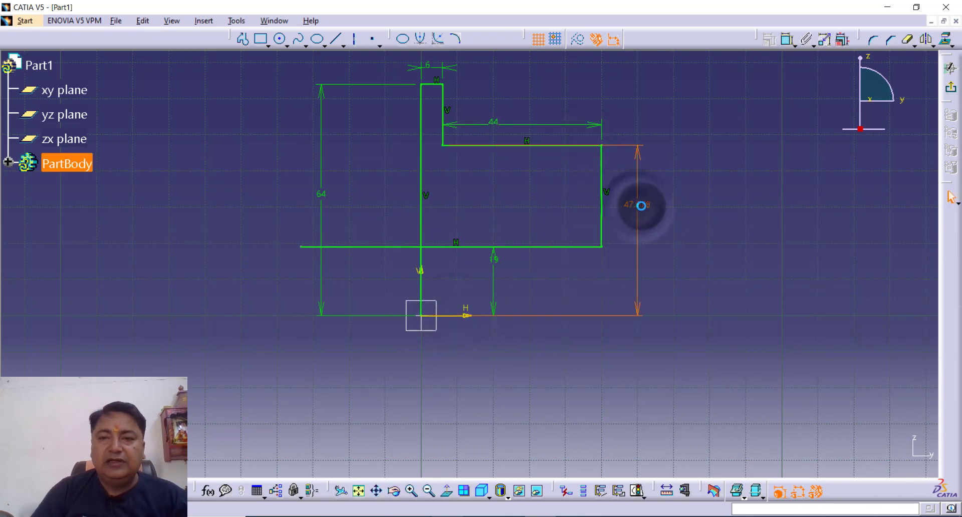
double_click(640, 205)
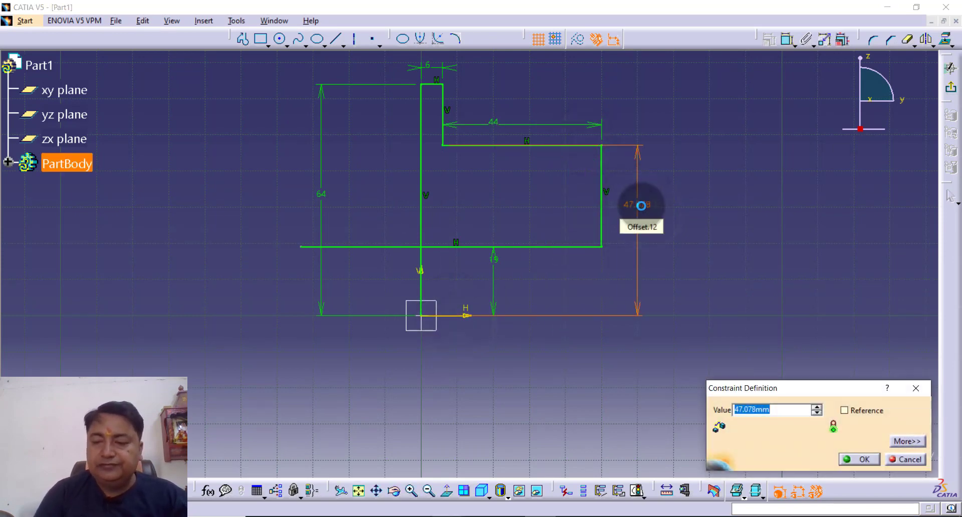
key(Return)
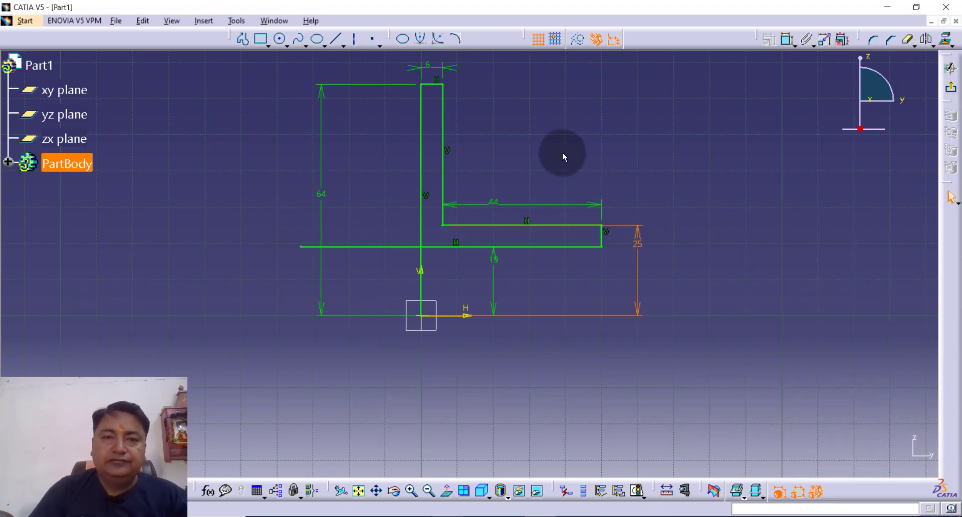
Set the length of the long vertical line rising from the origin to 32 mm.
double_click(320, 195)
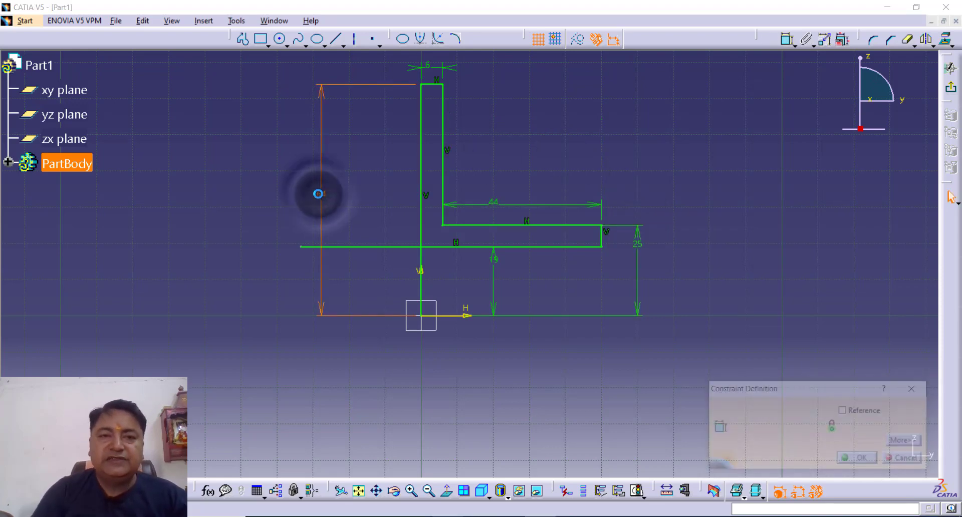
text(32mm)
key(Return)
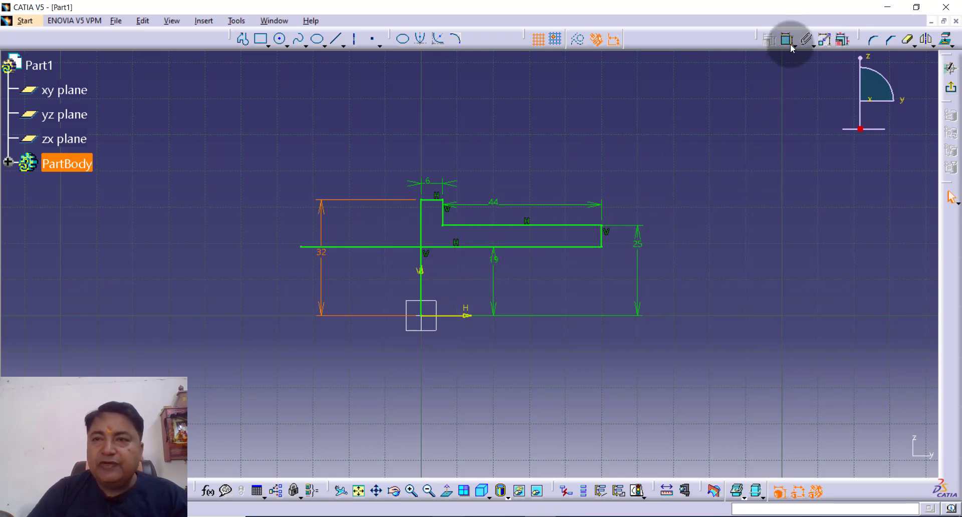
Quick Trim the lower edge's overhang past the vertical axis and the vertical line's part below that edge, converting its length into a distance.
click(907, 41)
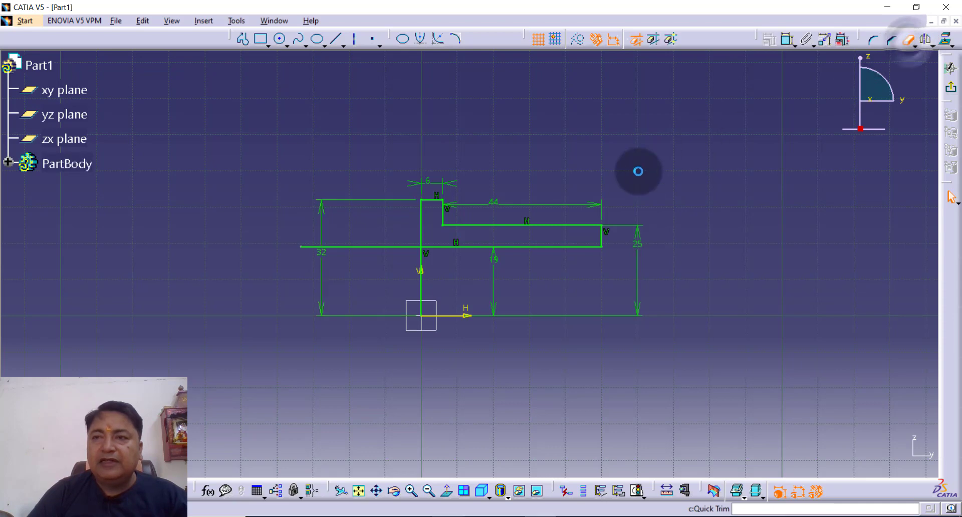
click(374, 246)
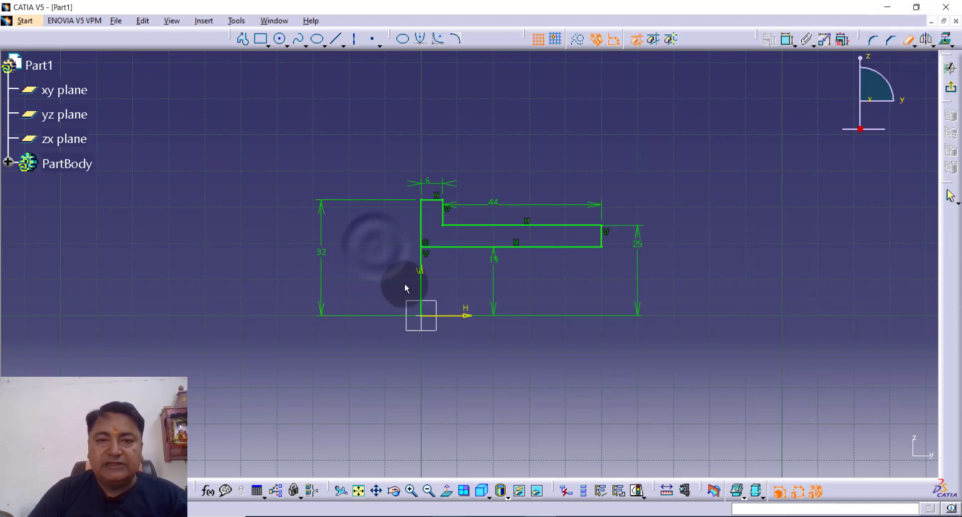
click(422, 288)
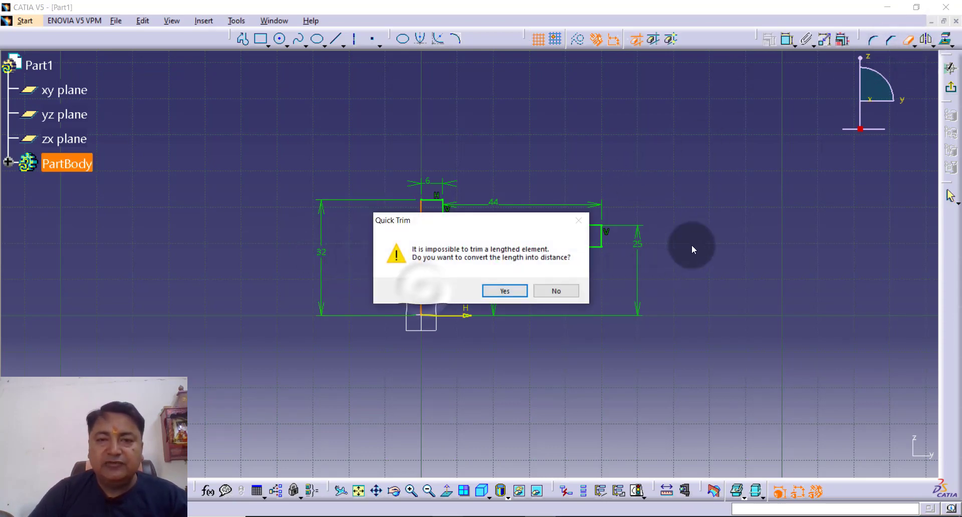
click(506, 290)
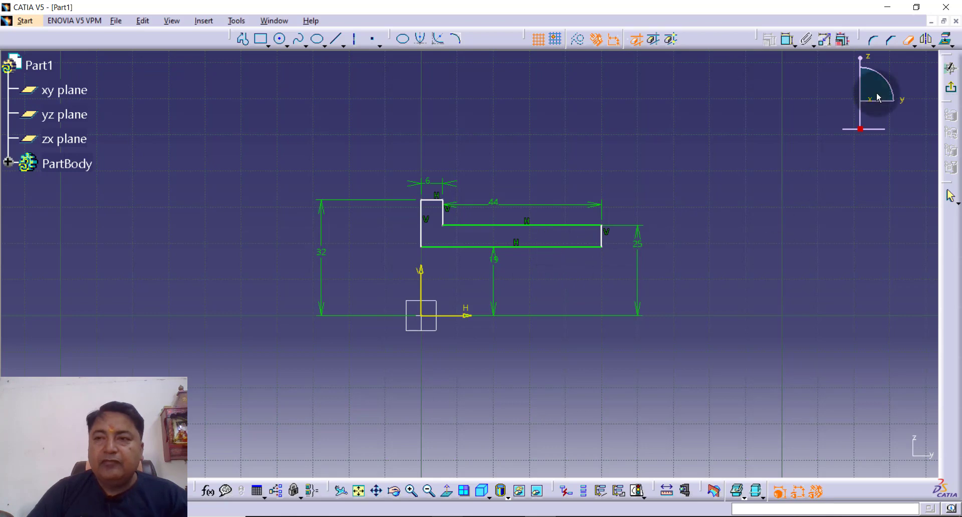
Leave the sketch and revolve the profile 360 degrees about the sketch's horizontal axis with the Shaft command.
click(950, 89)
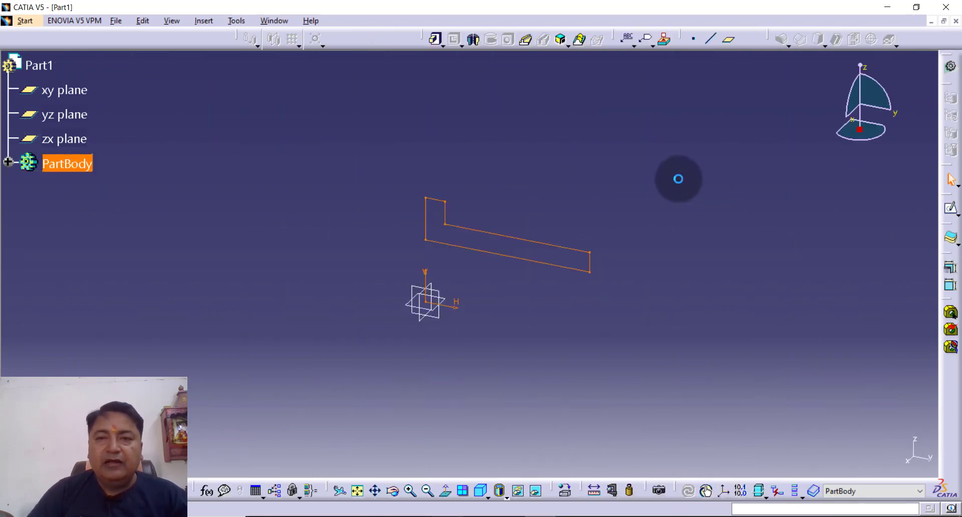
click(476, 46)
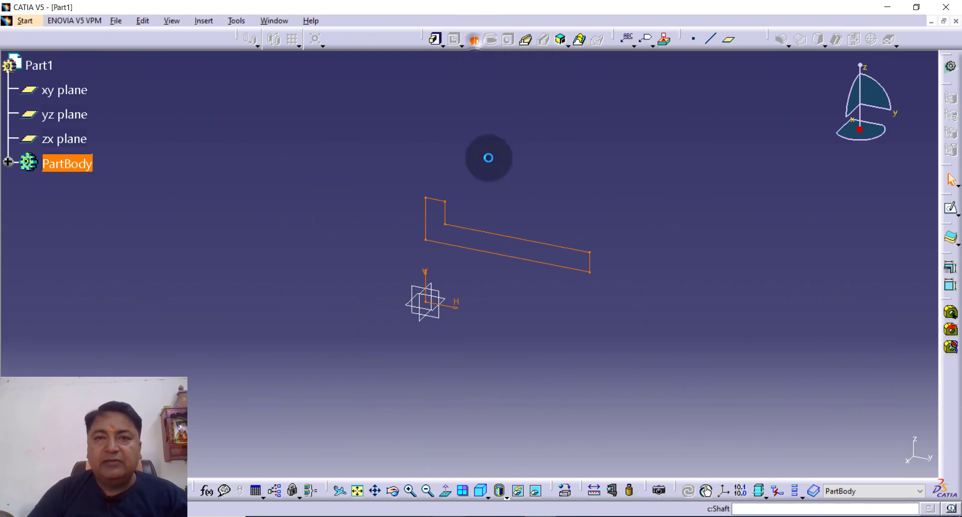
click(451, 310)
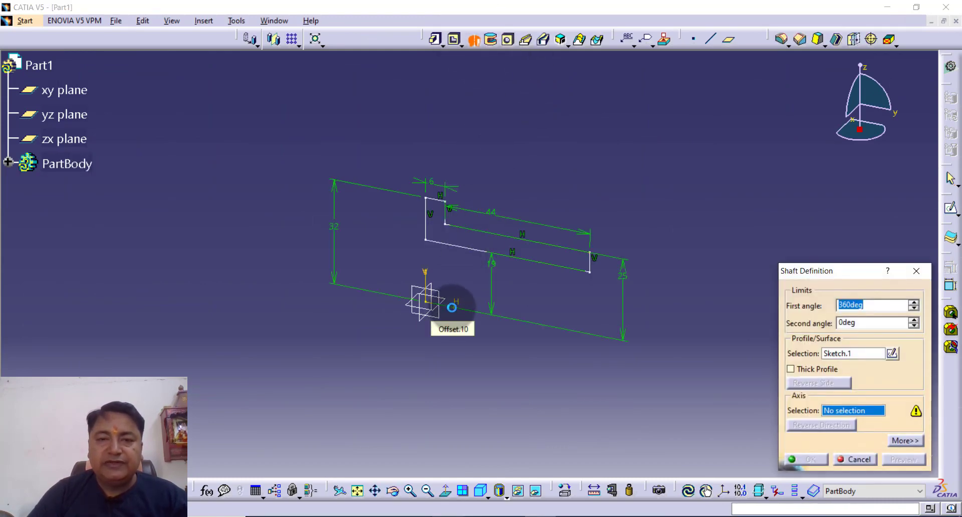
click(452, 307)
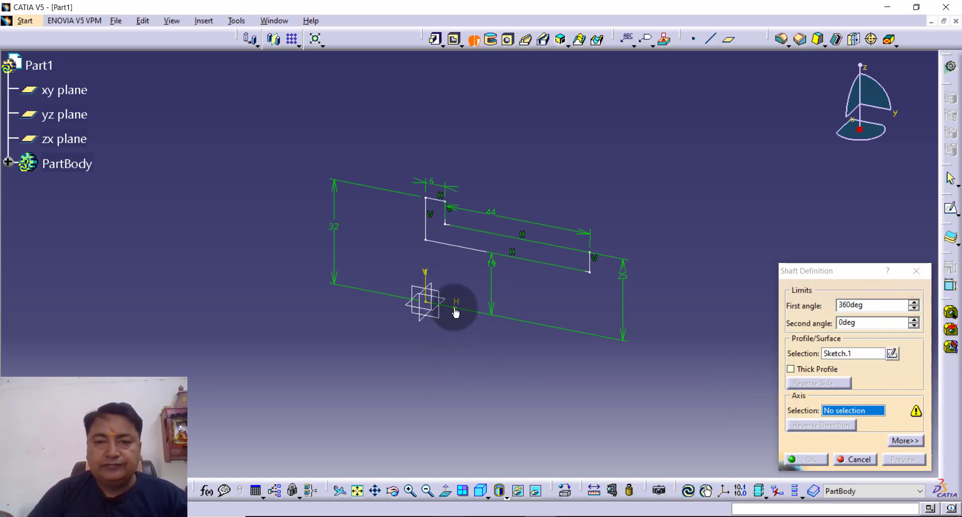
click(408, 492)
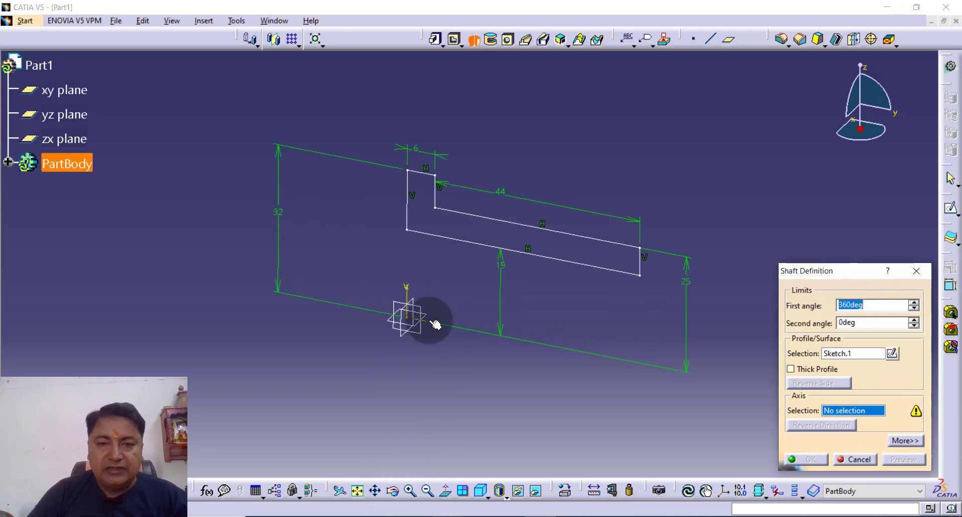
click(435, 324)
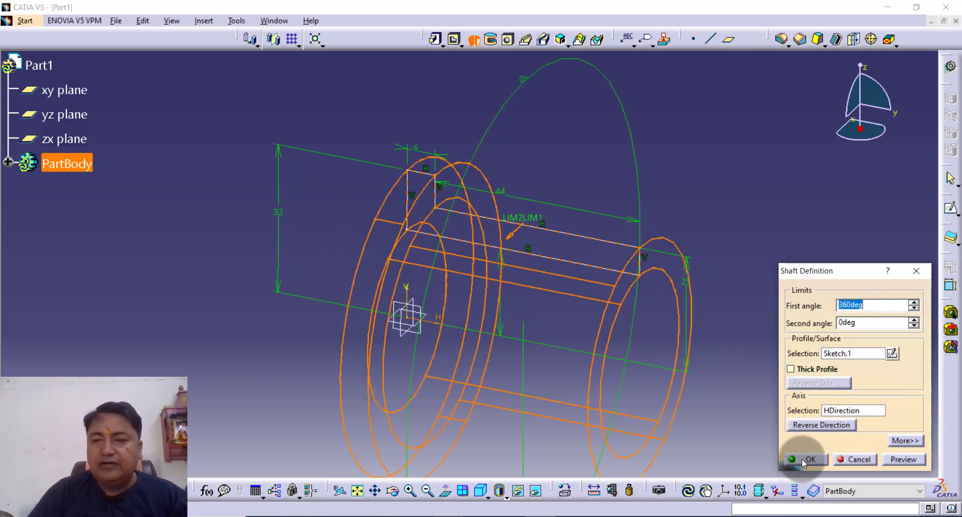
click(802, 460)
click(732, 217)
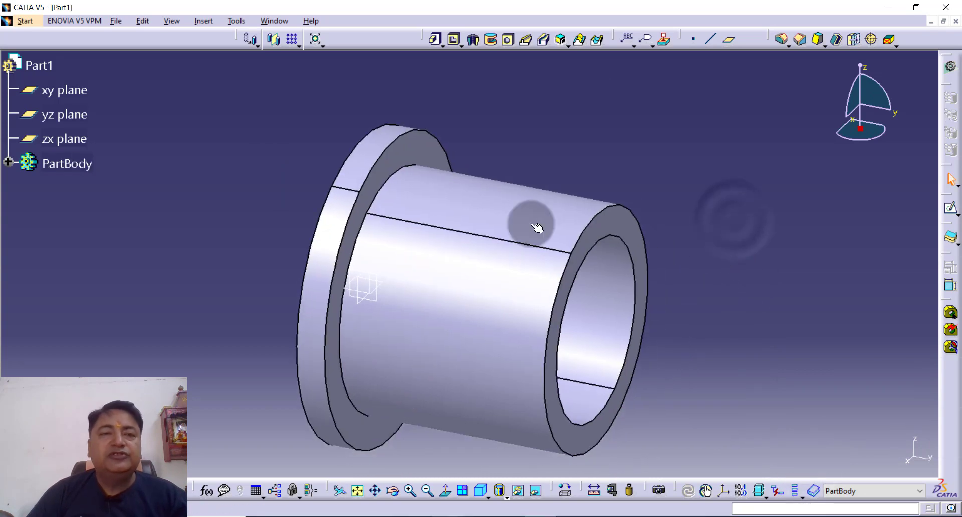
Save the part as BUSH1 in CATPart format on the Desktop and close it.
click(126, 21)
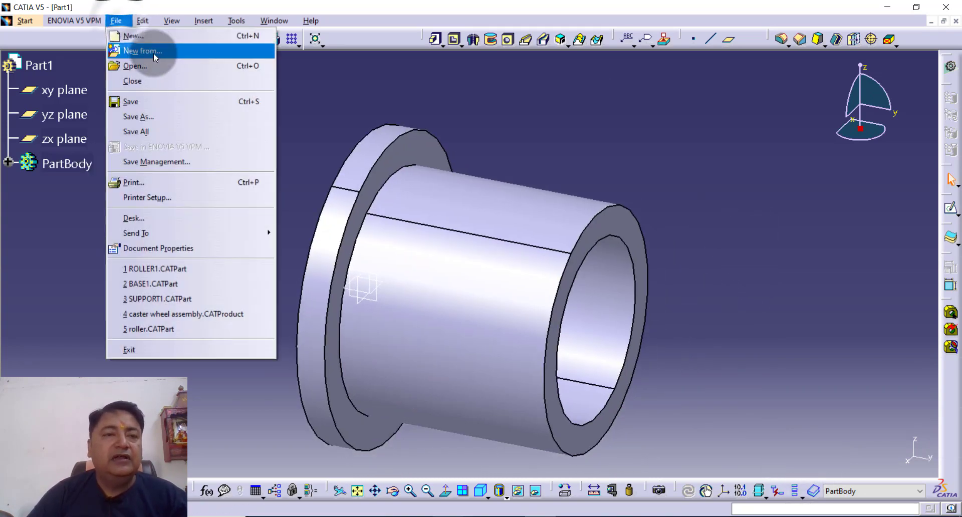
click(159, 117)
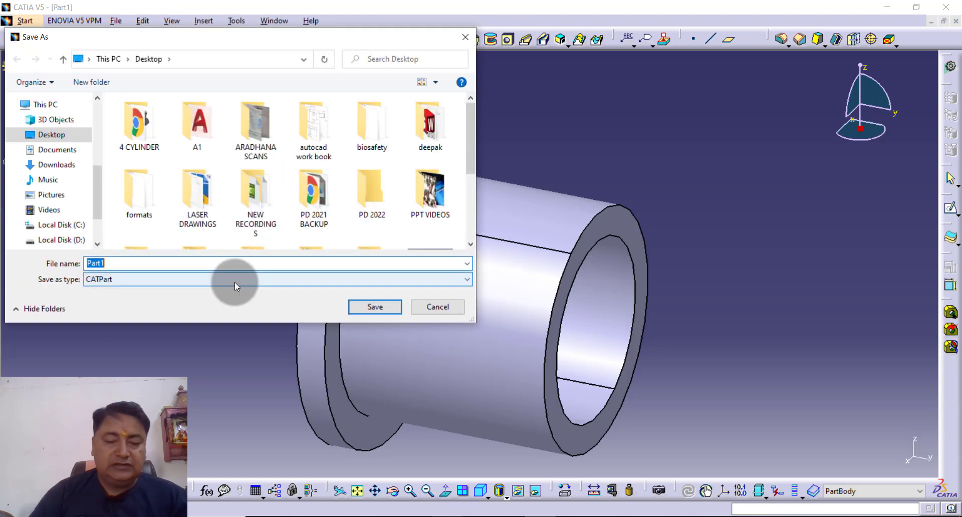
text(BUSH1)
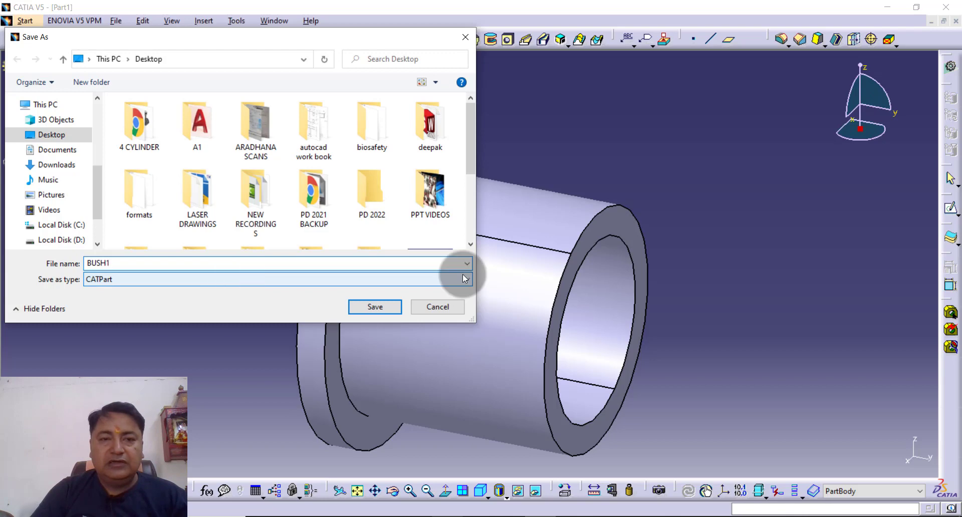
click(376, 306)
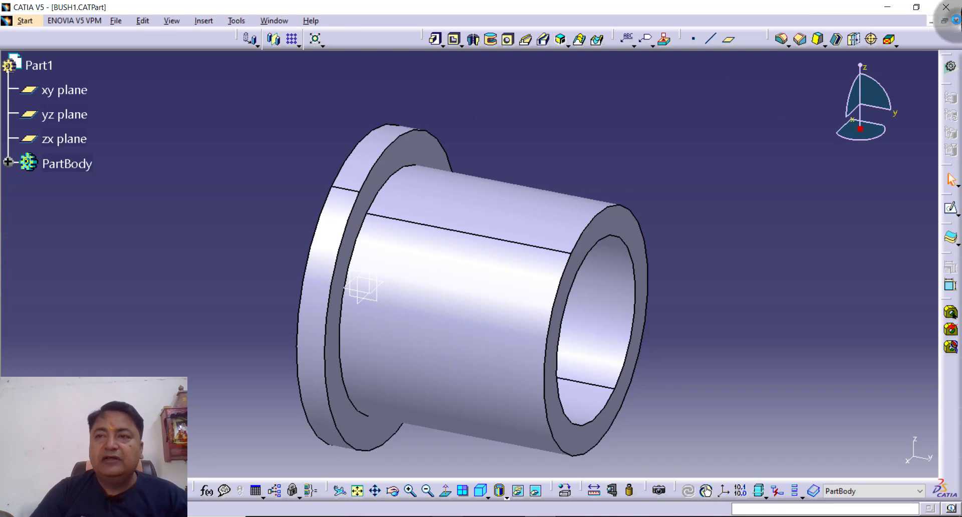
click(956, 20)
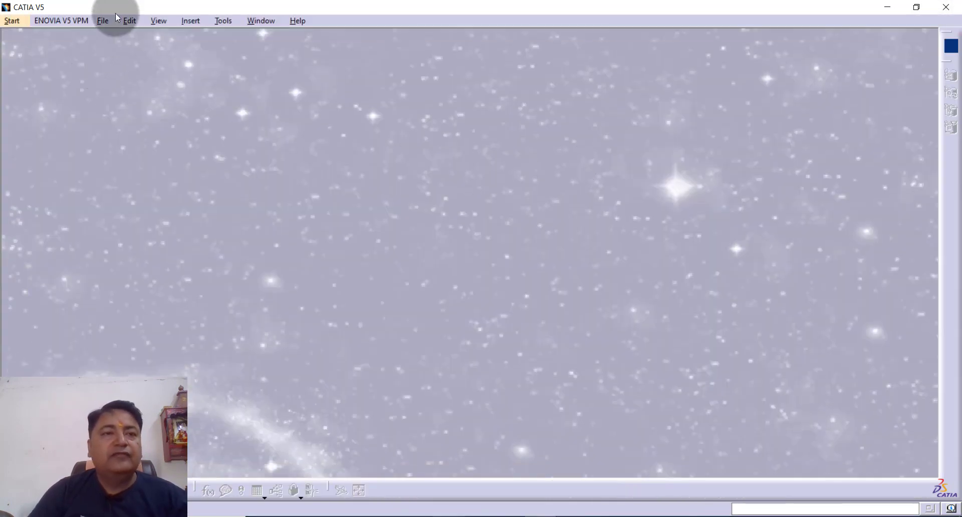
Create a new Part Design part named Part1 with hybrid design enabled.
click(14, 22)
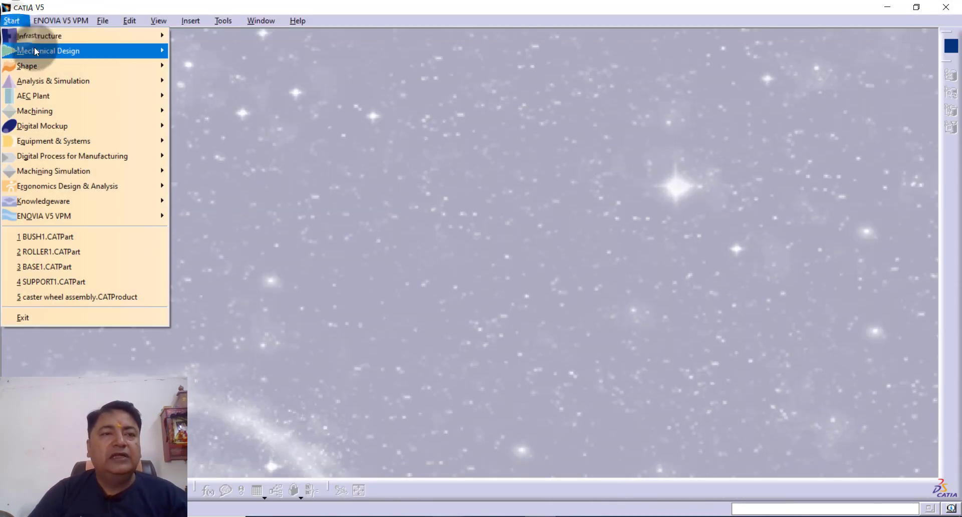
mouse_move(35, 50)
click(205, 52)
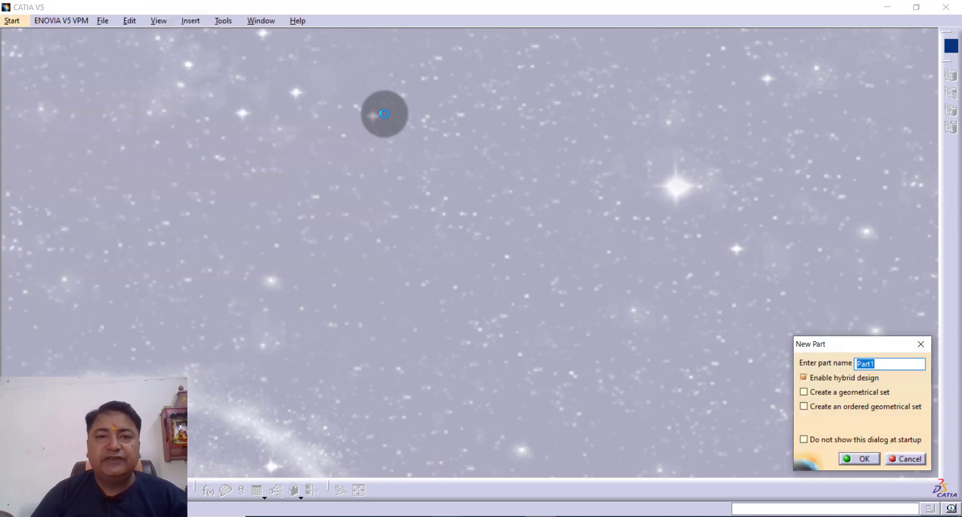
click(877, 459)
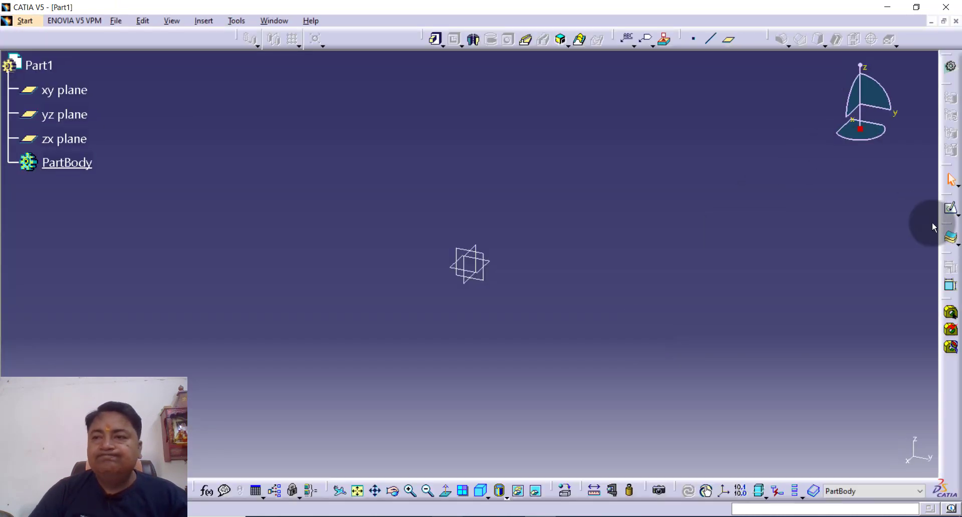
Start a sketch on the yz plane and draw a wide, low centered rectangle around the origin.
click(951, 210)
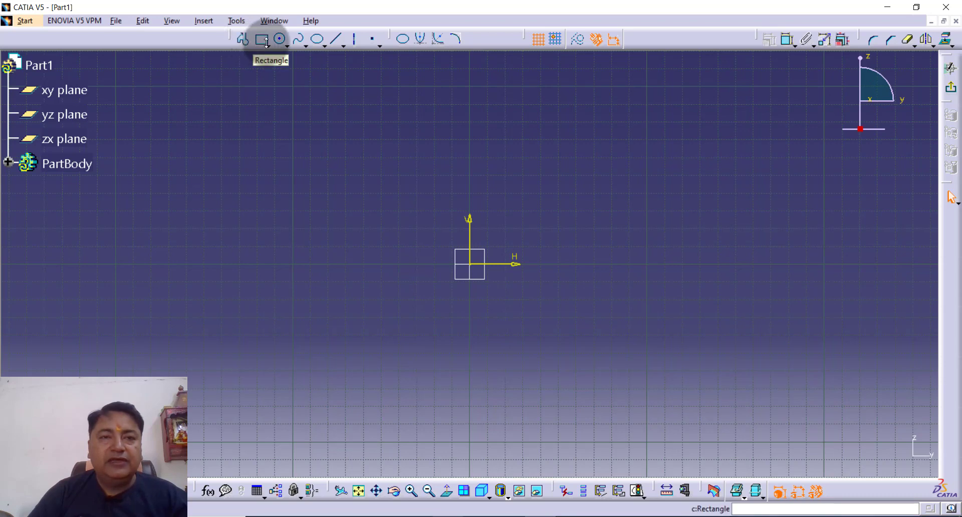
click(261, 45)
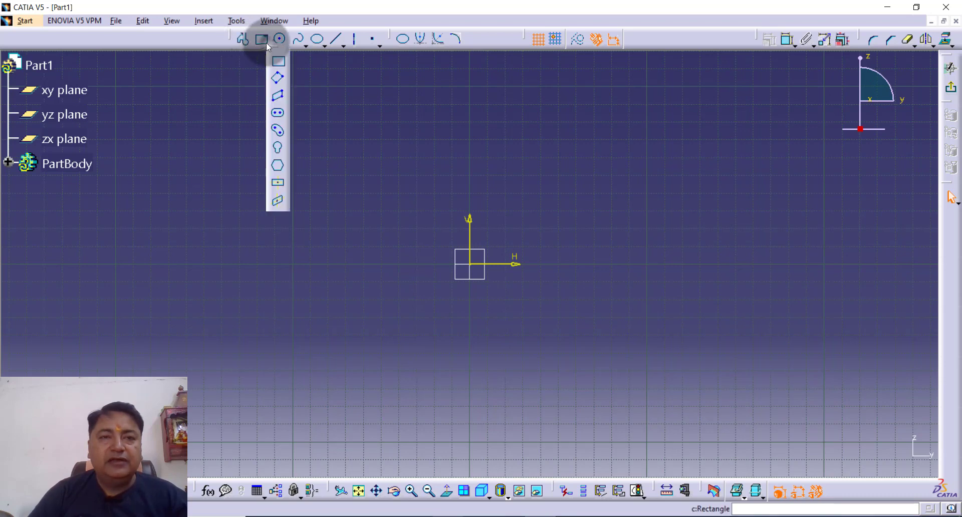
click(280, 181)
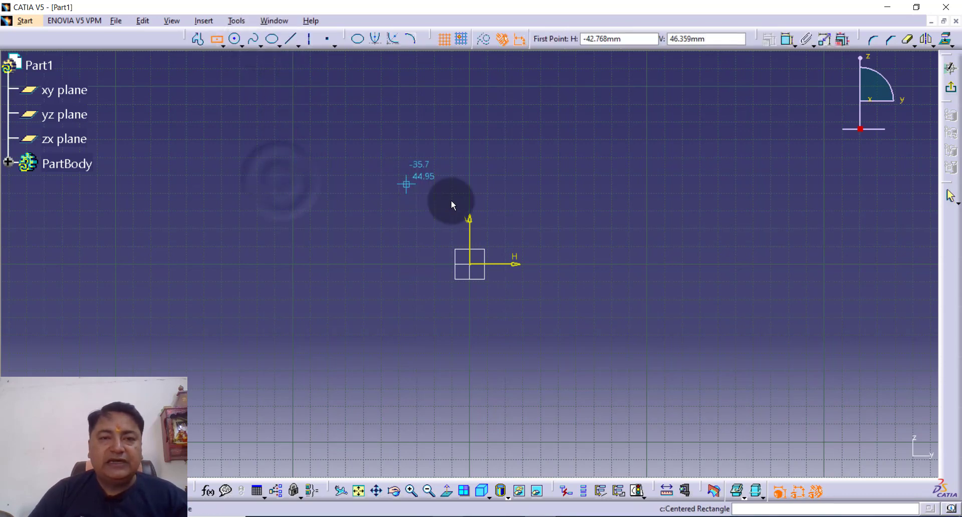
click(474, 267)
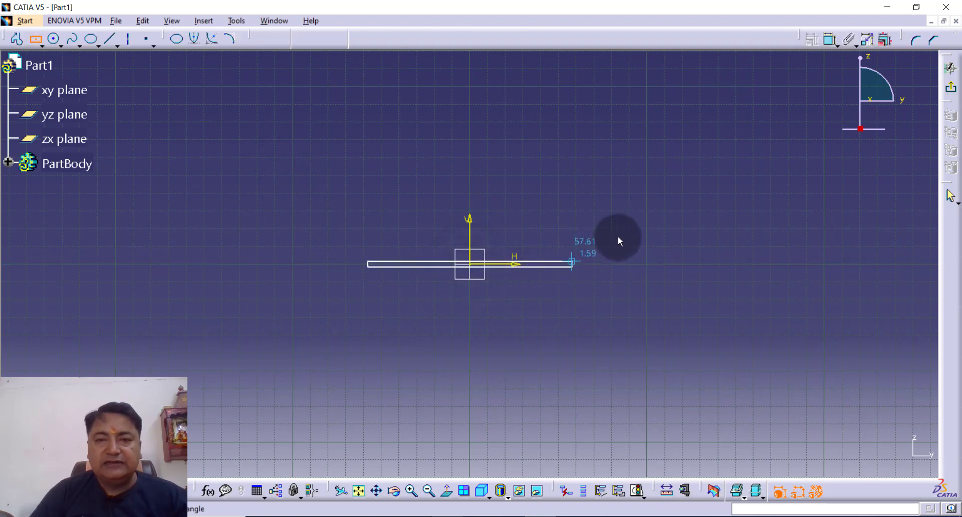
click(629, 230)
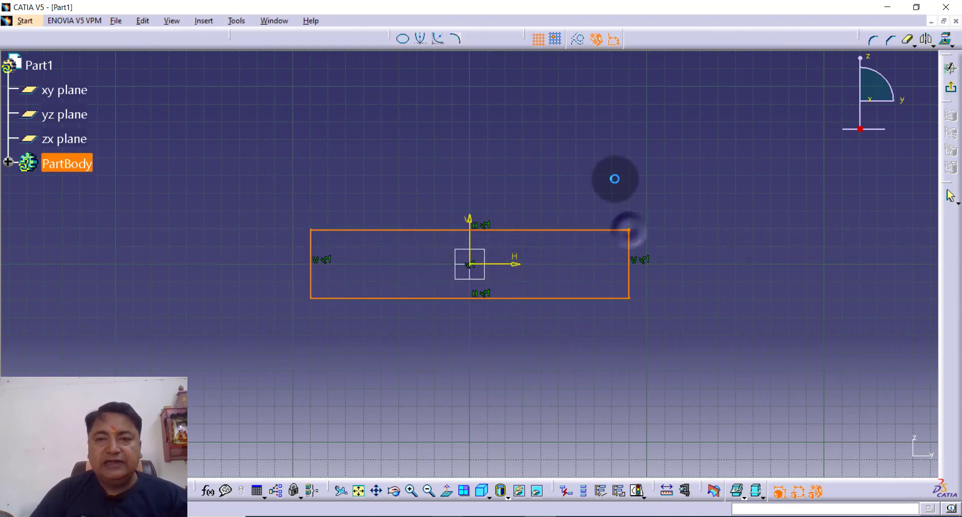
click(551, 174)
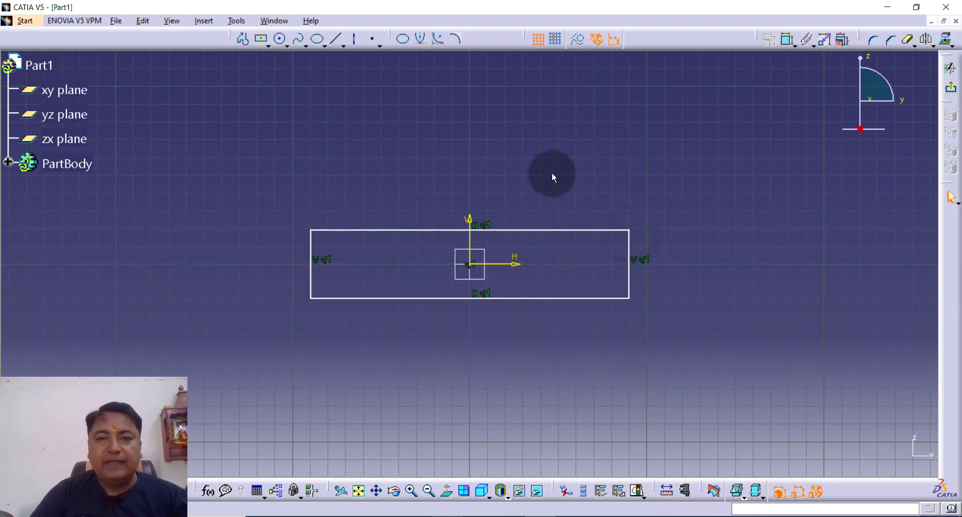
Constrain the centered rectangle to 132 mm wide and 38 mm high.
click(787, 43)
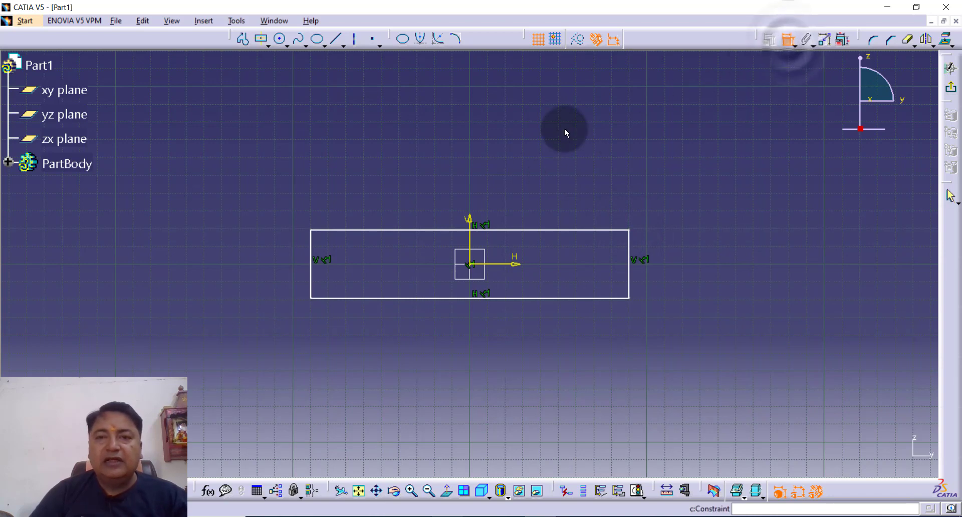
click(416, 230)
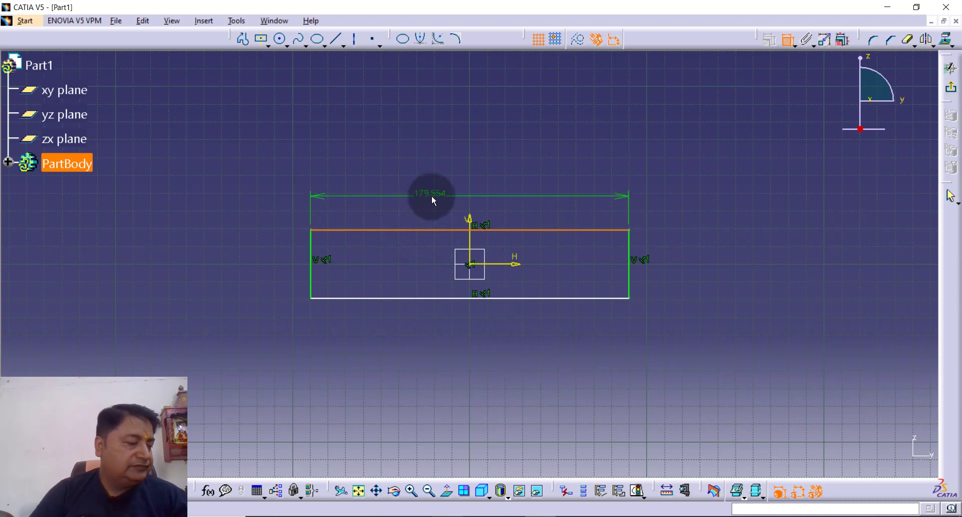
click(432, 195)
double_click(431, 196)
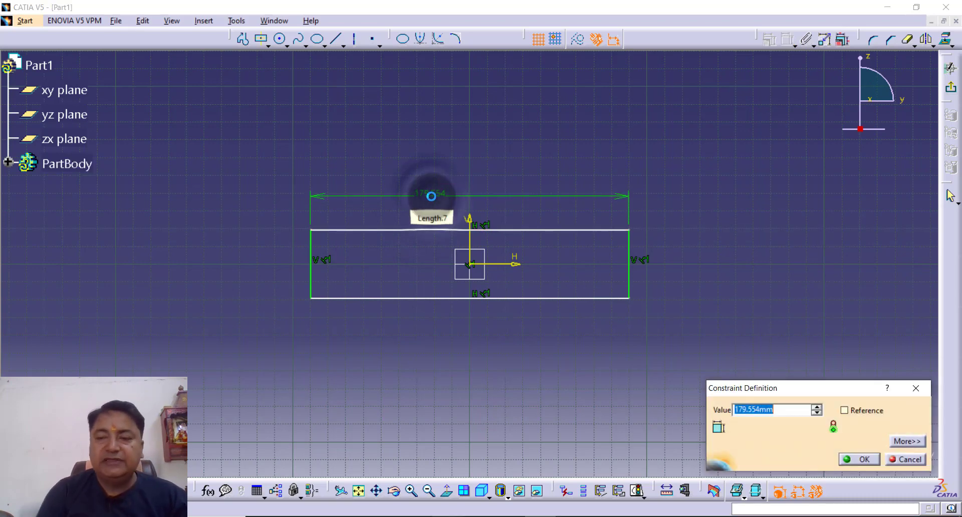
key(Return)
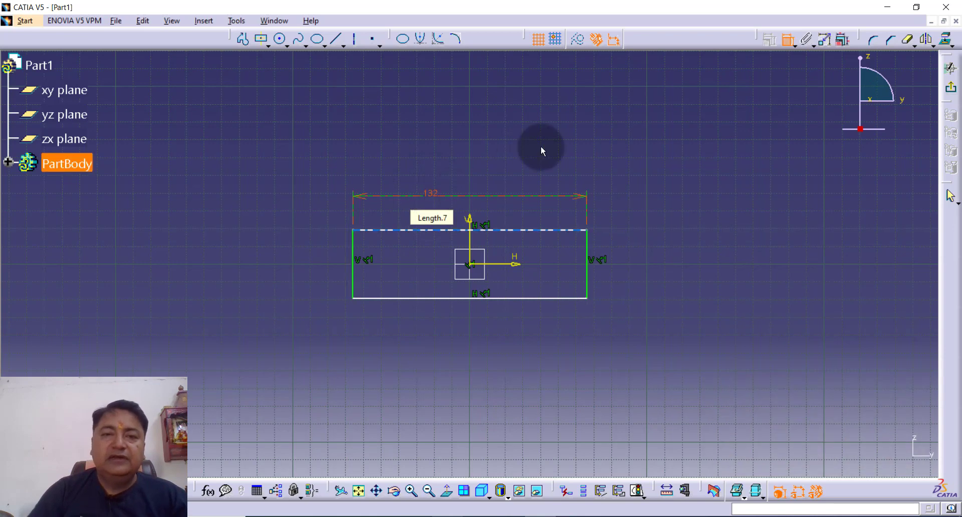
click(586, 287)
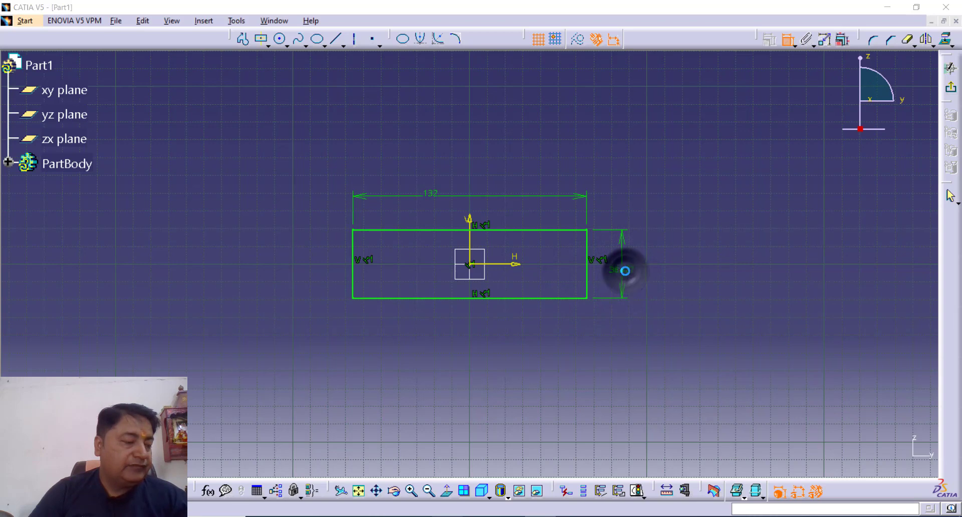
text(38)
key(Return)
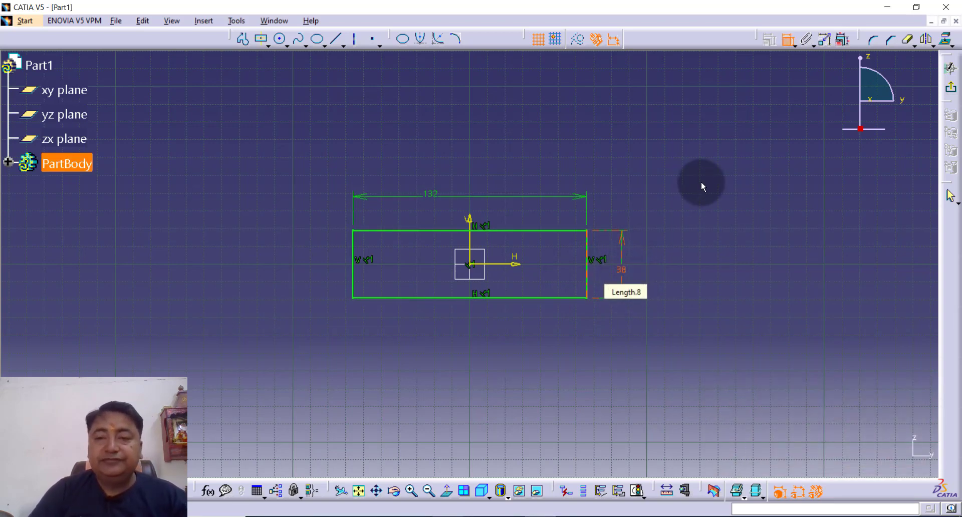
click(701, 186)
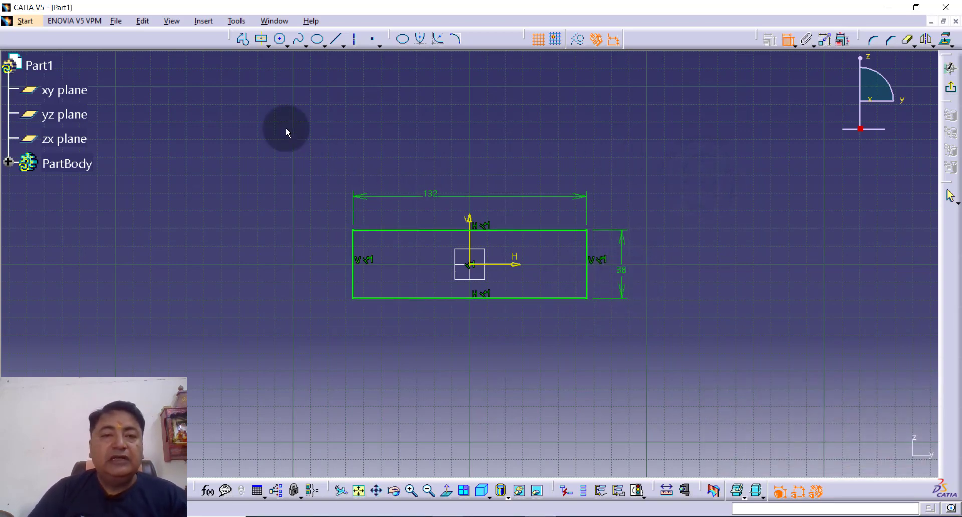
Draw a horizontal line about 43 mm long outward from the midpoint of the rectangle's left edge.
click(268, 46)
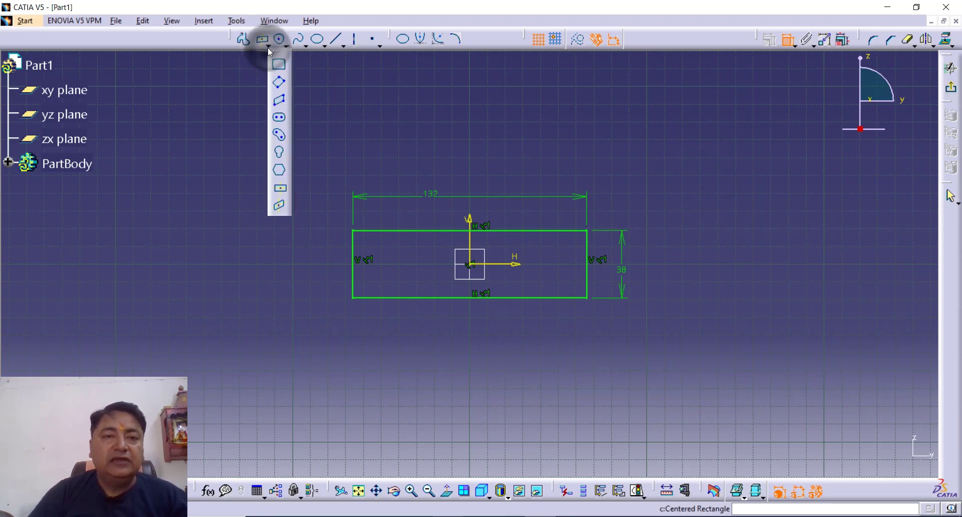
click(243, 39)
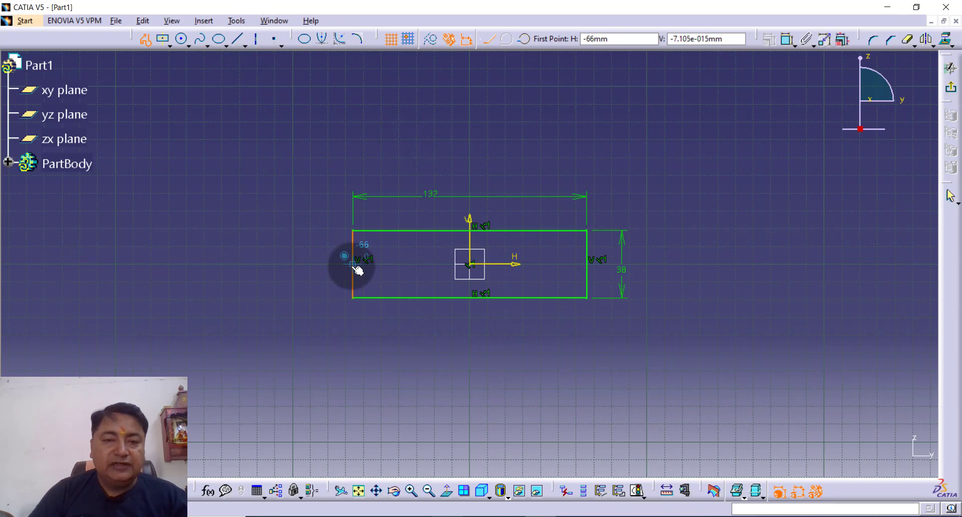
click(356, 267)
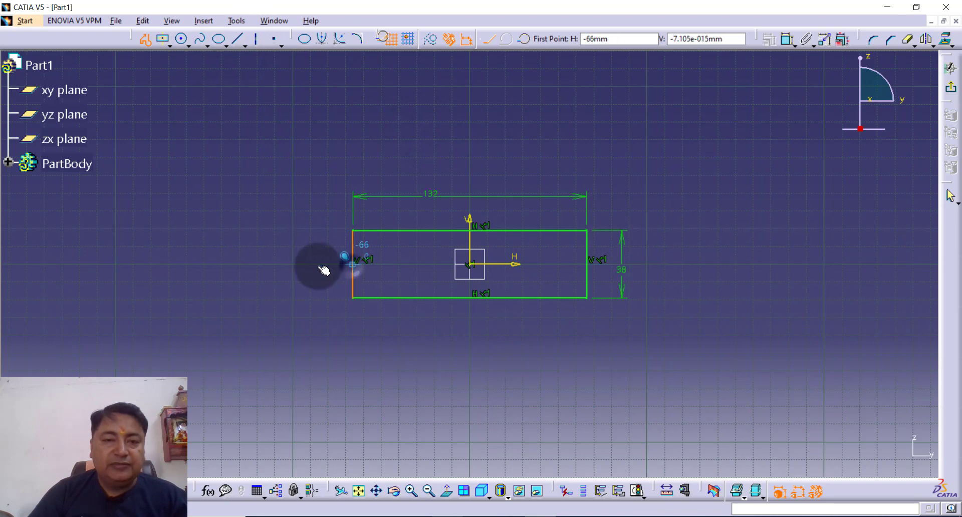
click(276, 264)
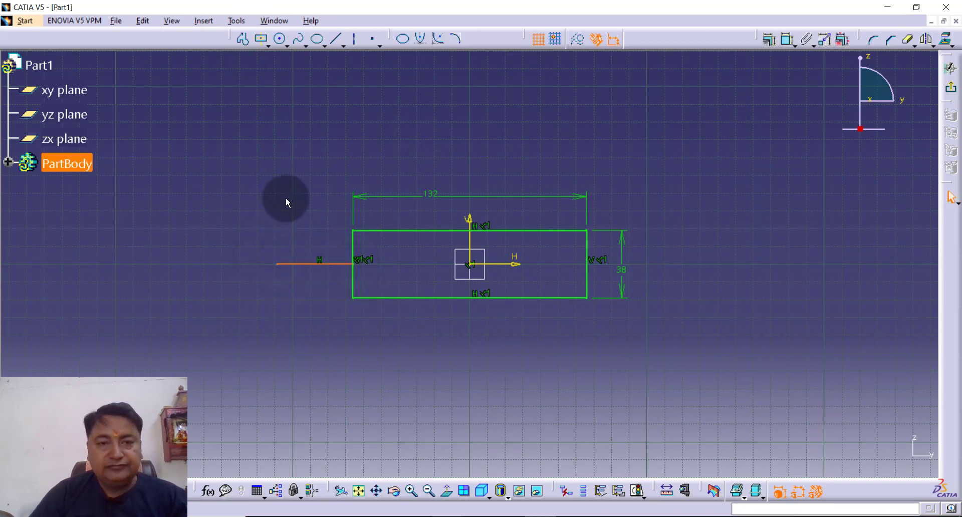
Dimension the short horizontal line beside the rectangle's left edge and set its length to 32 mm.
click(785, 39)
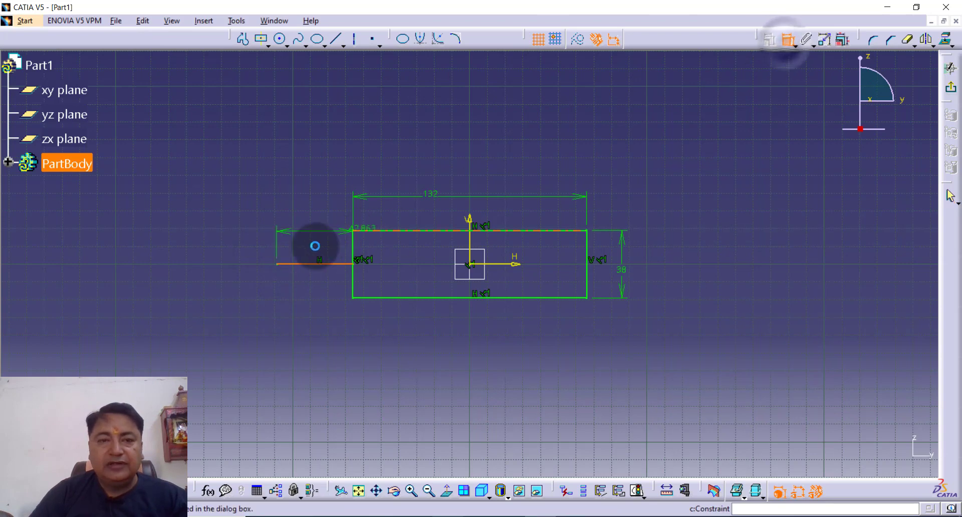
click(311, 276)
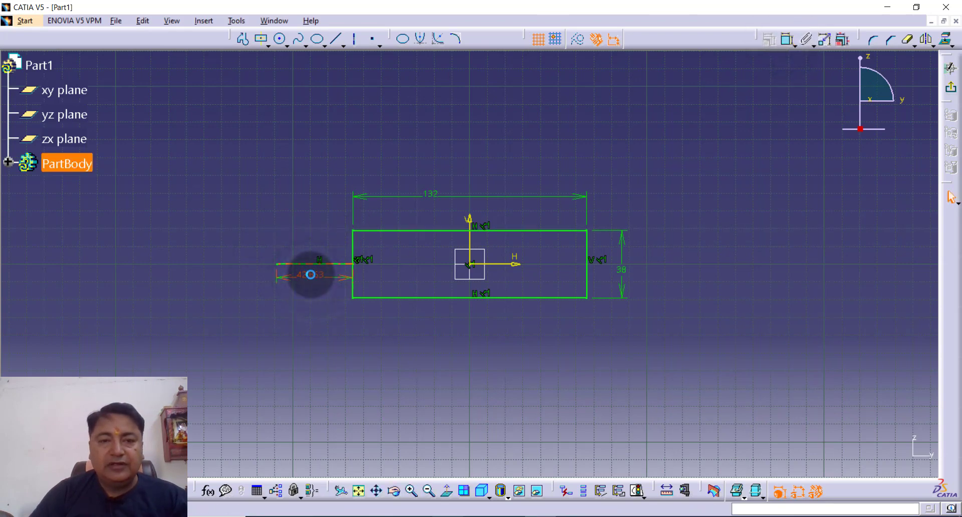
double_click(311, 274)
text(32)
key(Return)
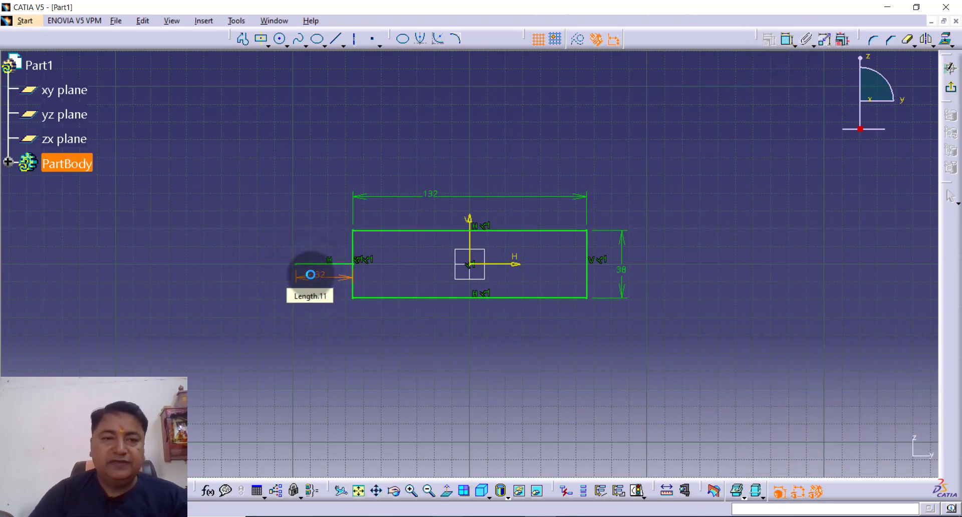
click(332, 216)
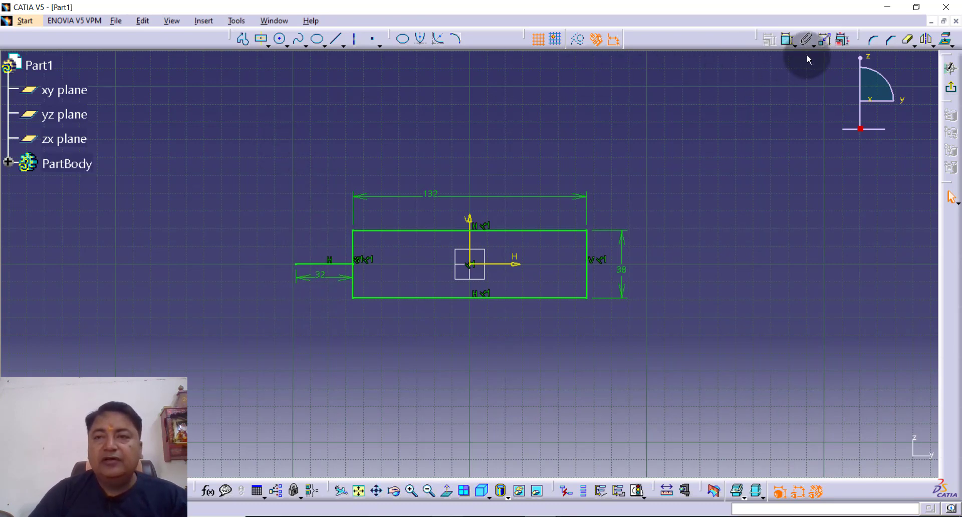
Offset the 32 mm line by 13 mm to both sides, above and below, with one instance.
click(915, 47)
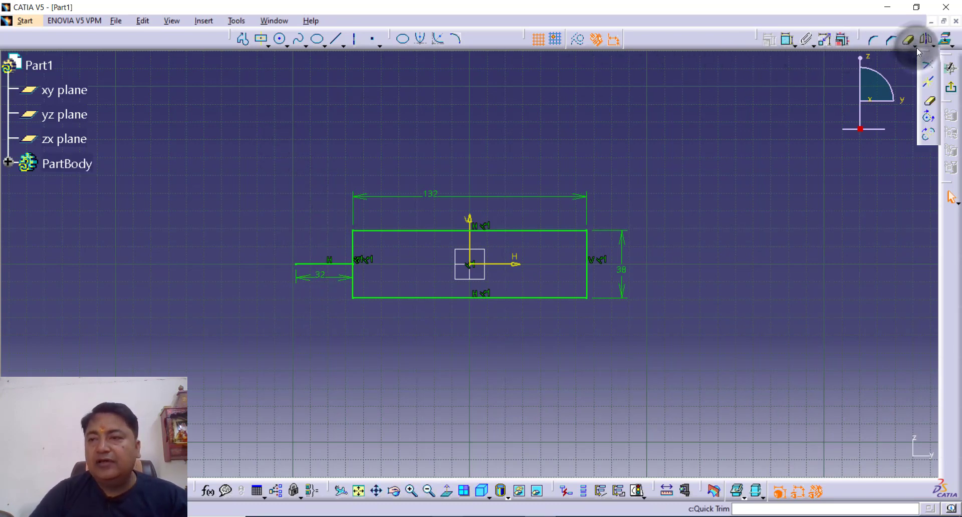
click(930, 48)
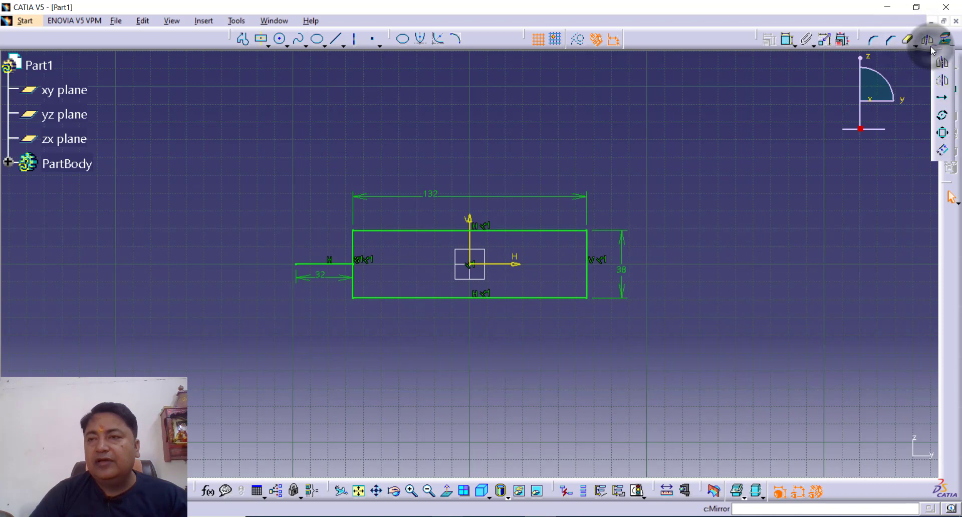
click(942, 153)
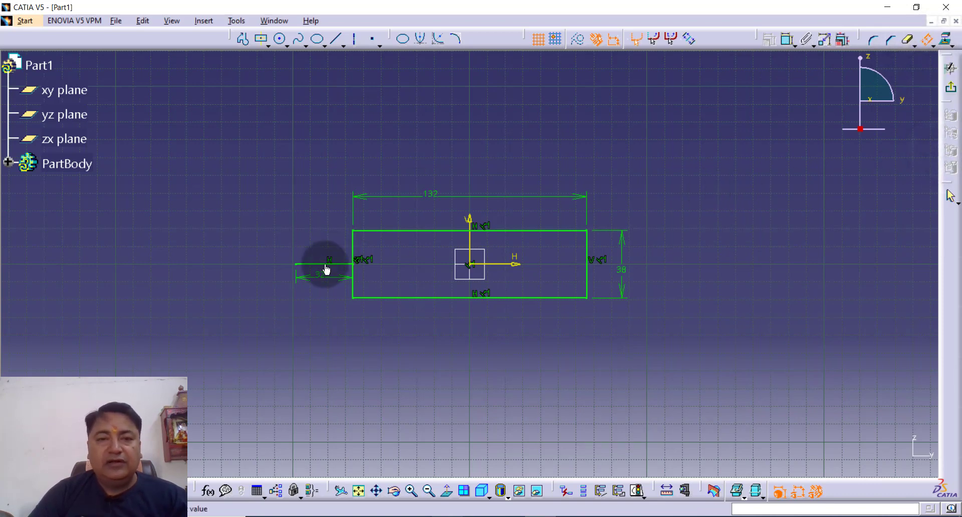
click(310, 271)
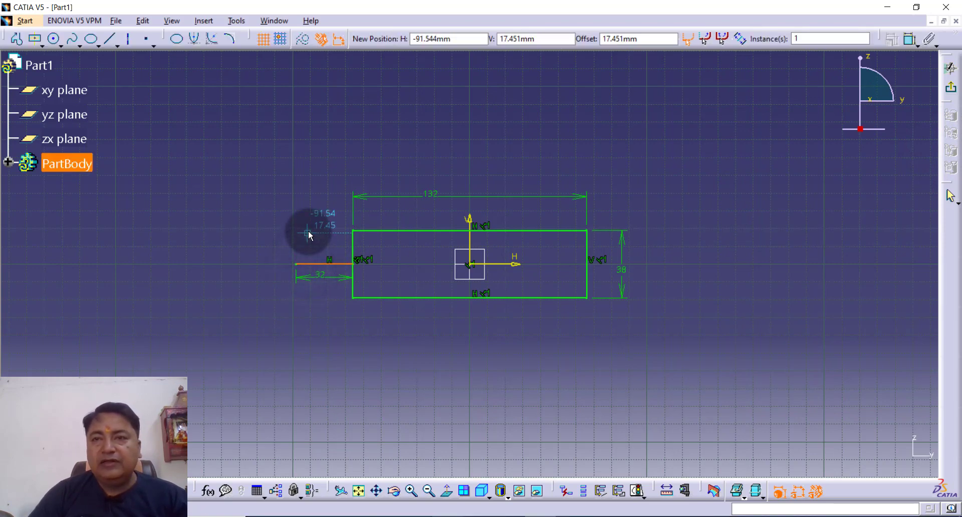
click(738, 40)
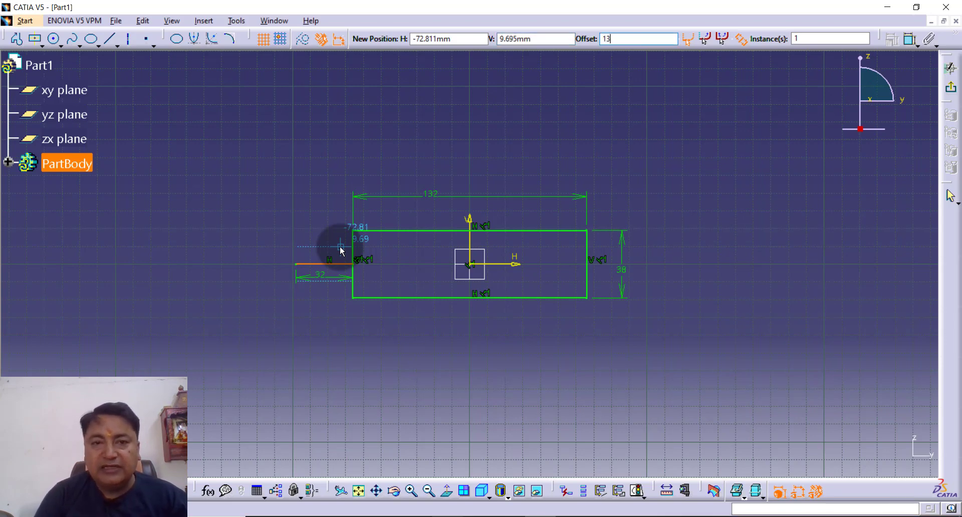
key(Return)
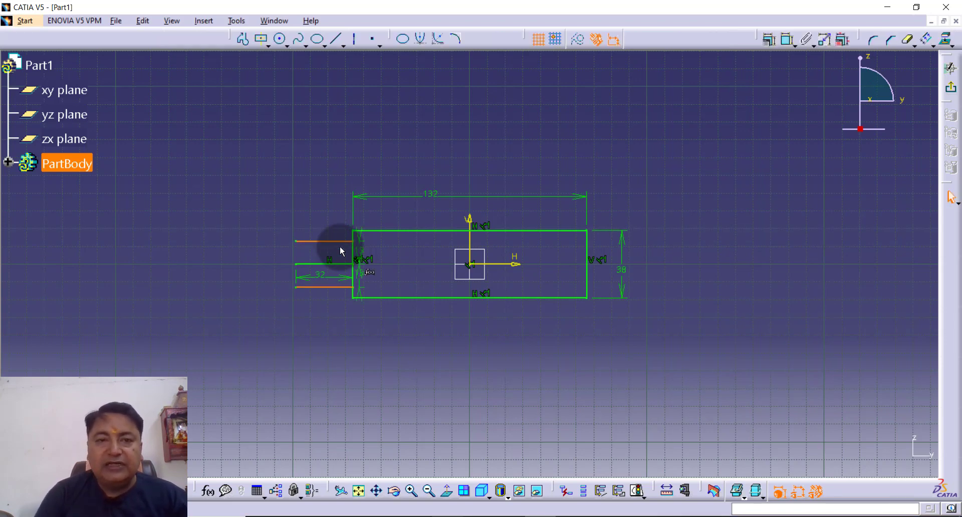
click(557, 164)
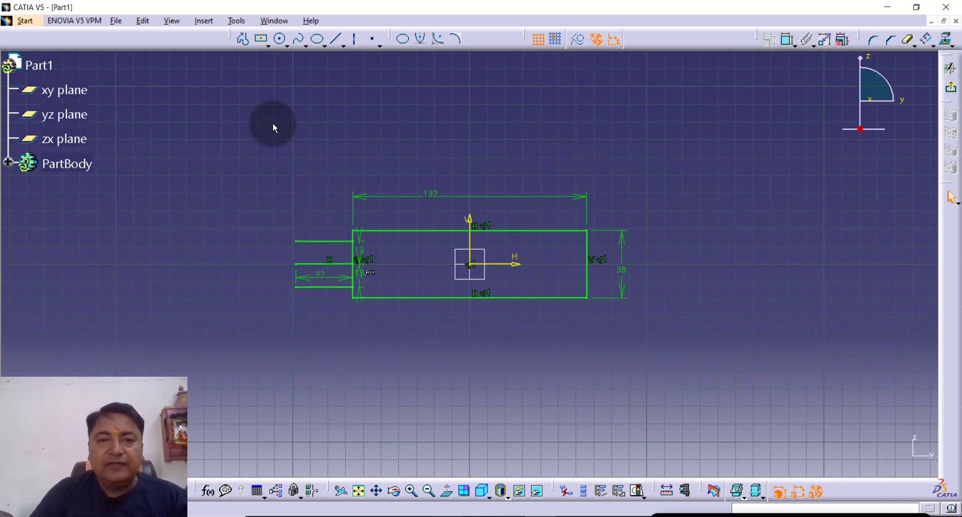
Join the outer ends of the two offset lines with a vertical line to close the left stub.
click(244, 40)
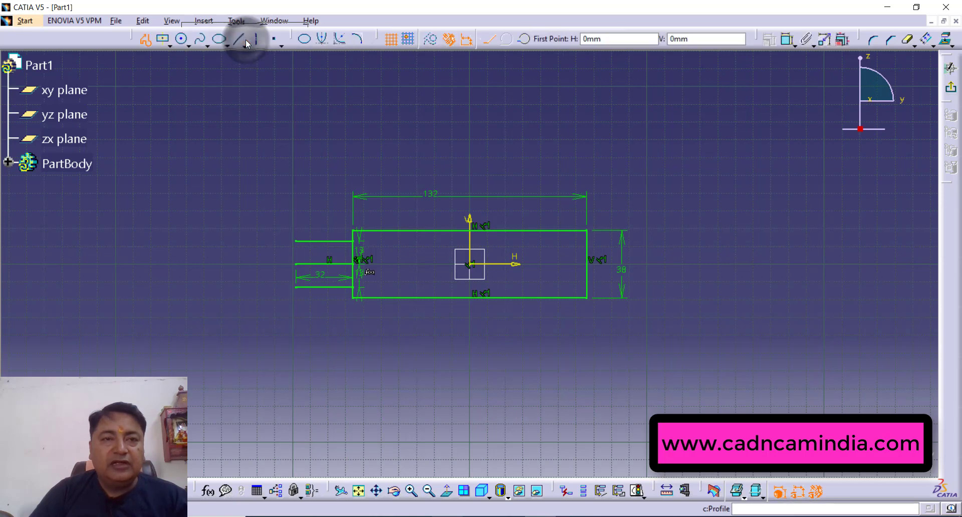
click(297, 242)
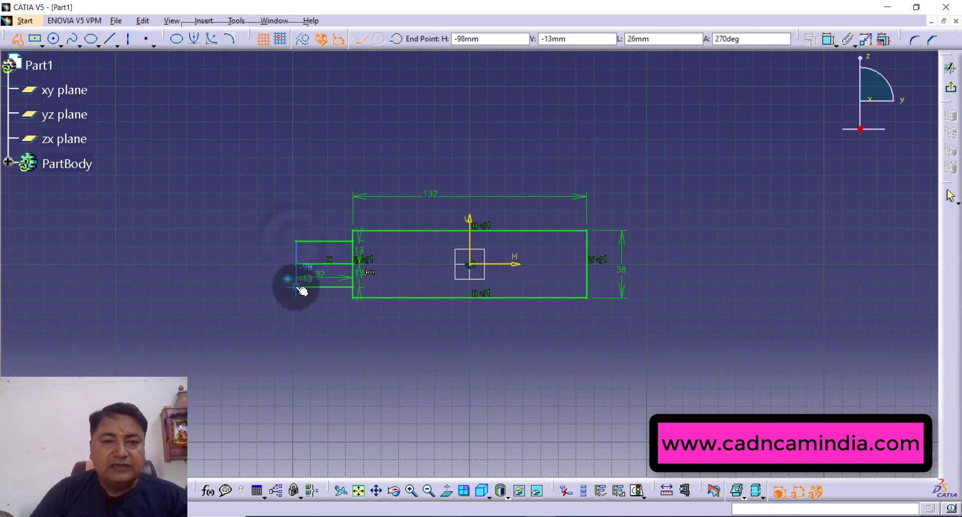
click(296, 287)
key(Escape)
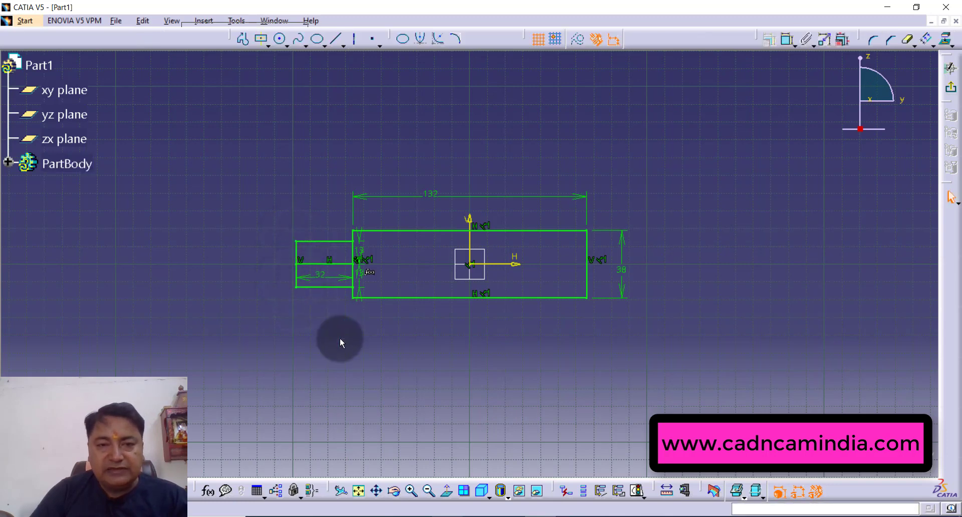
Delete the middle horizontal line of the left stub and dismiss the resulting report.
click(318, 264)
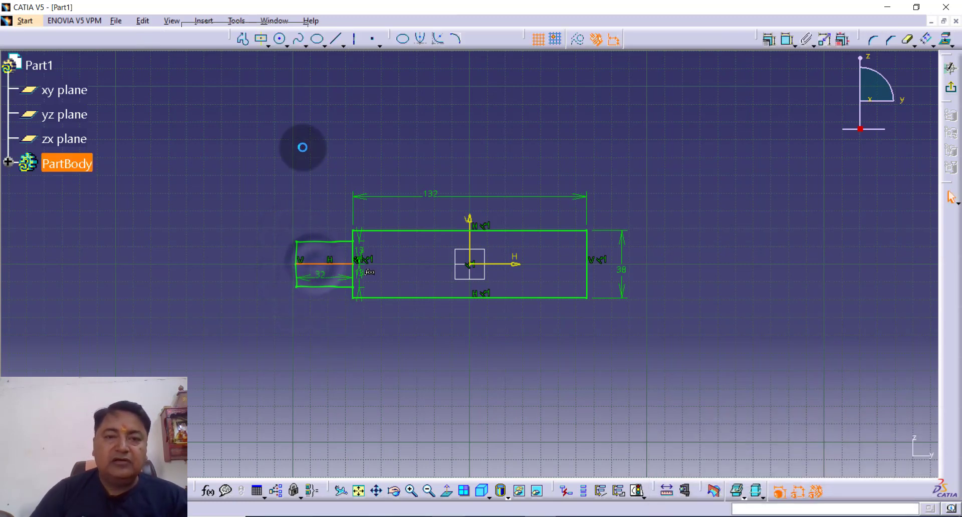
key(Delete)
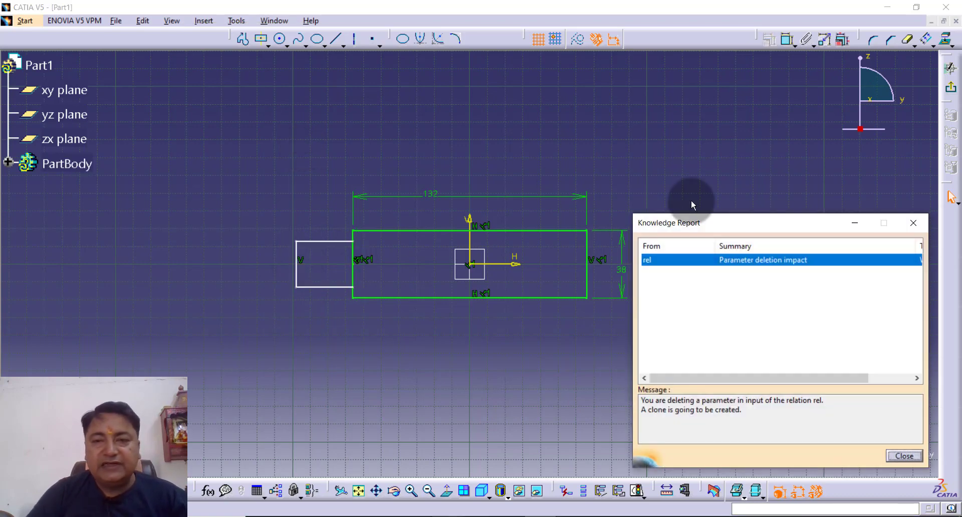
click(904, 459)
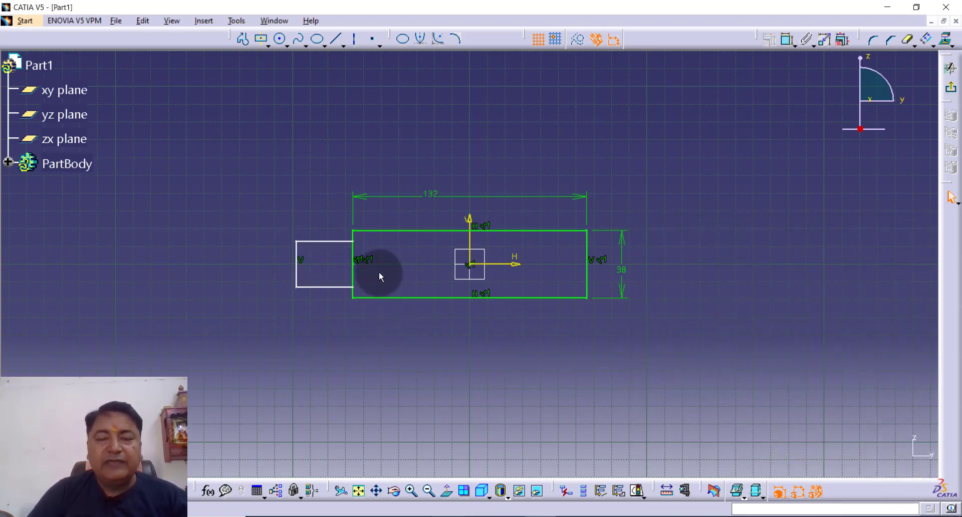
drag(342, 216, 264, 312)
click(329, 199)
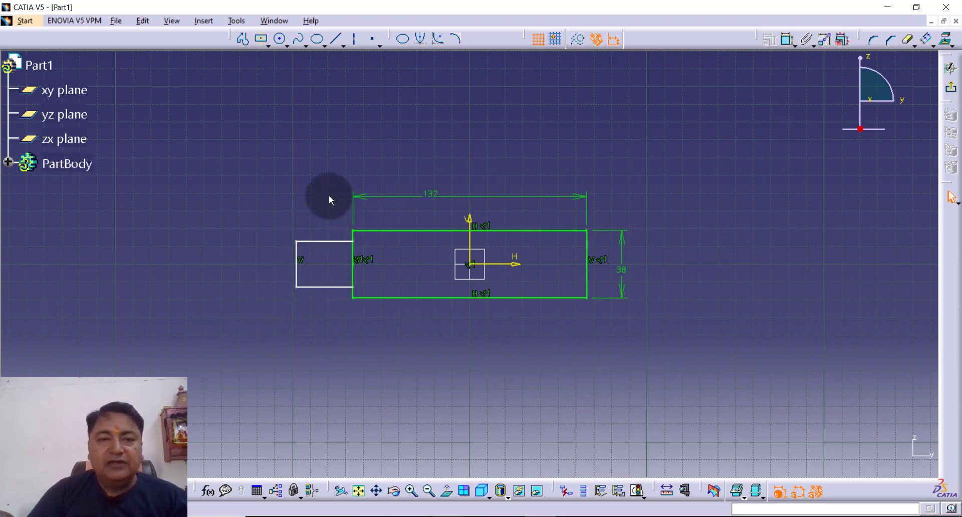
Mirror the left stub's three lines about the sketch's vertical axis to the rectangle's right side.
click(319, 242)
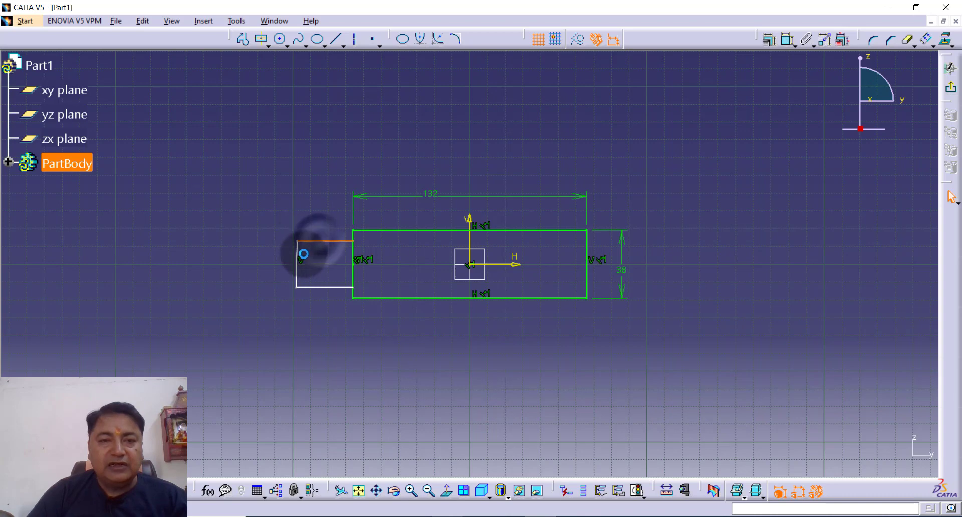
ctrl+click(331, 287)
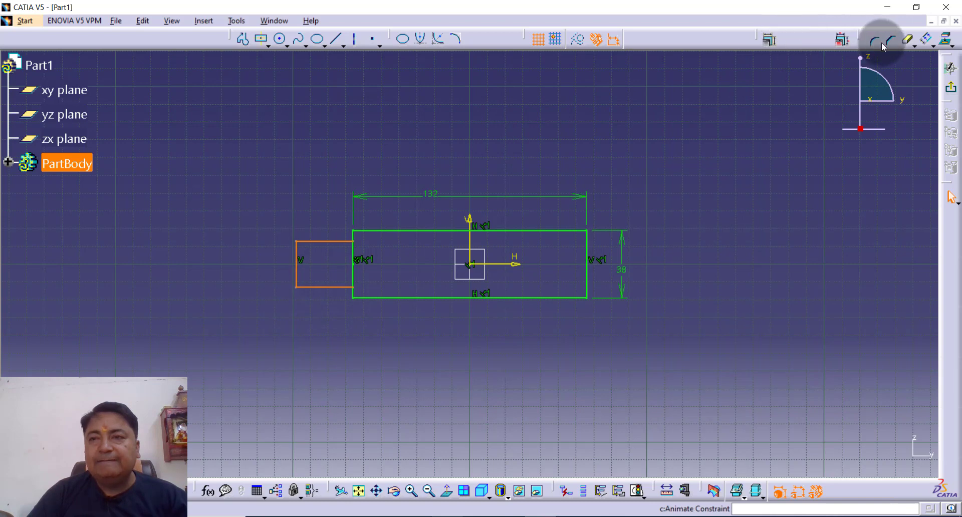
click(933, 45)
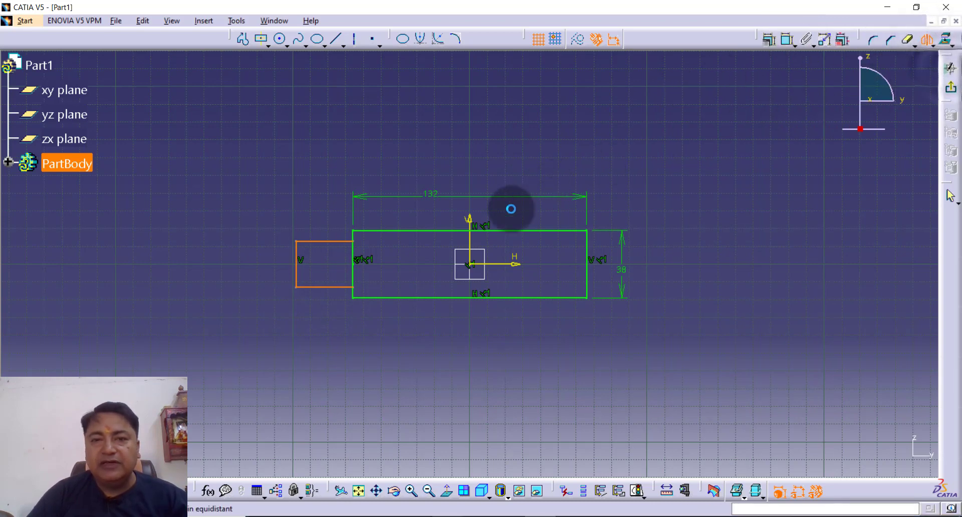
click(471, 241)
click(549, 145)
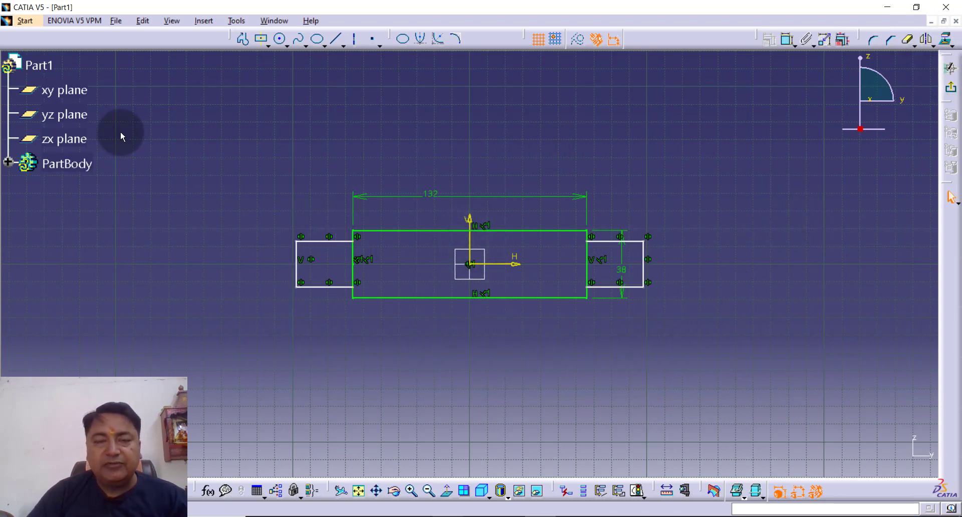
Draw a horizontal centre line through the origin, extending past the outer ends of both stubs.
click(243, 38)
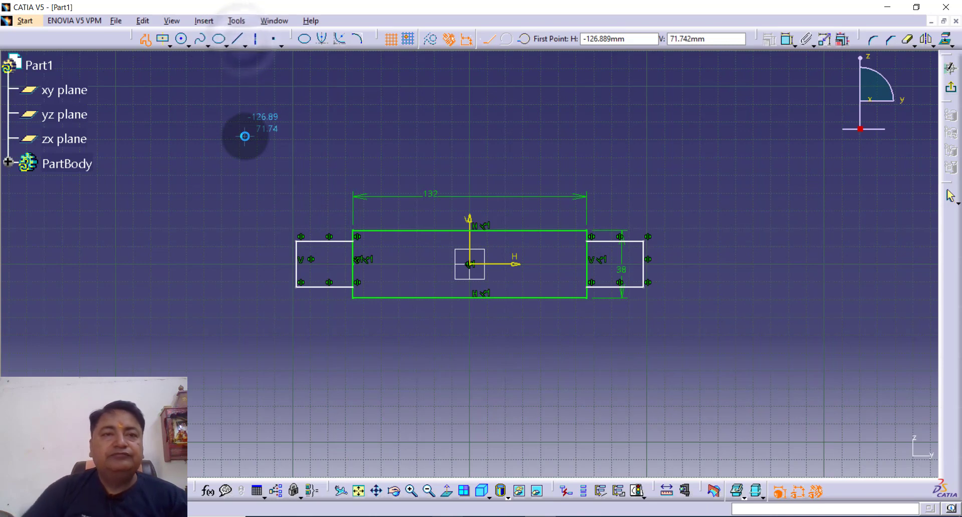
click(259, 264)
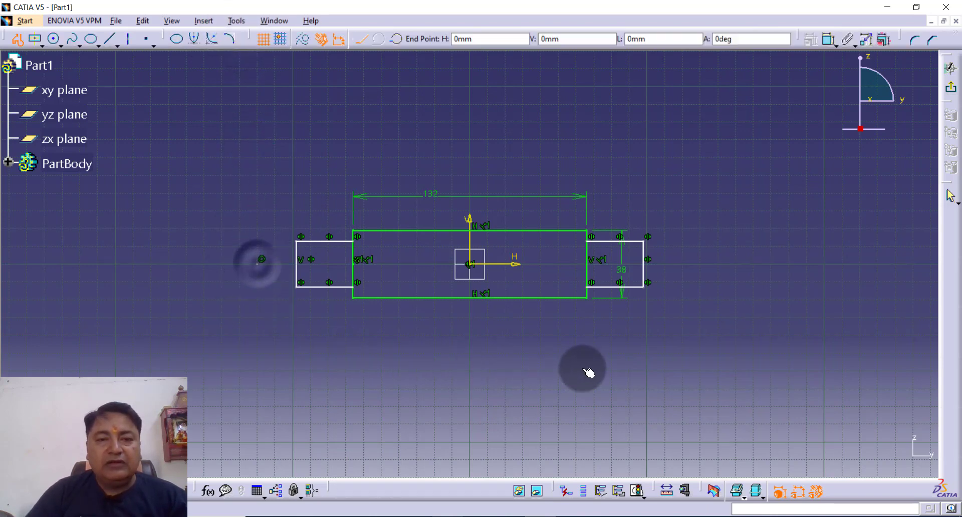
double_click(684, 263)
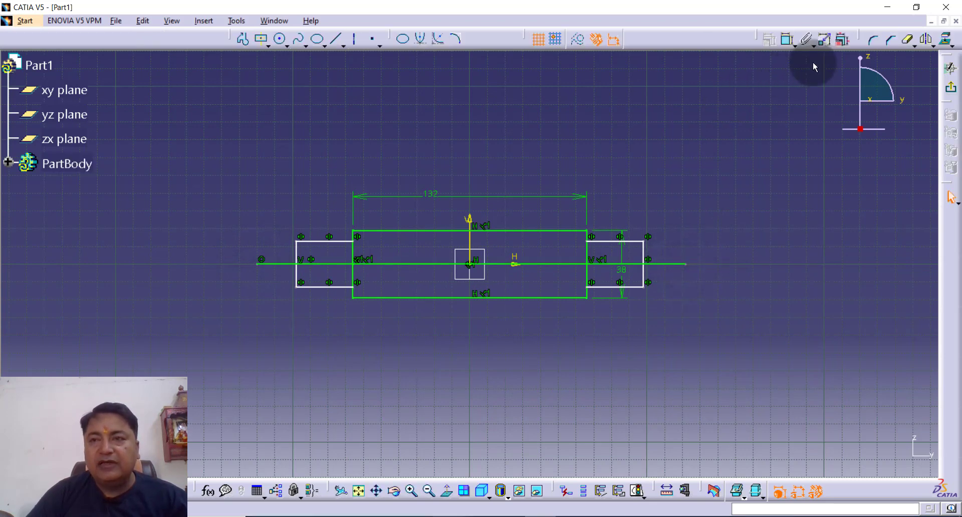
Trim away the centre line's overhanging ends and all profile segments below the centre line with Quick Trim.
click(908, 43)
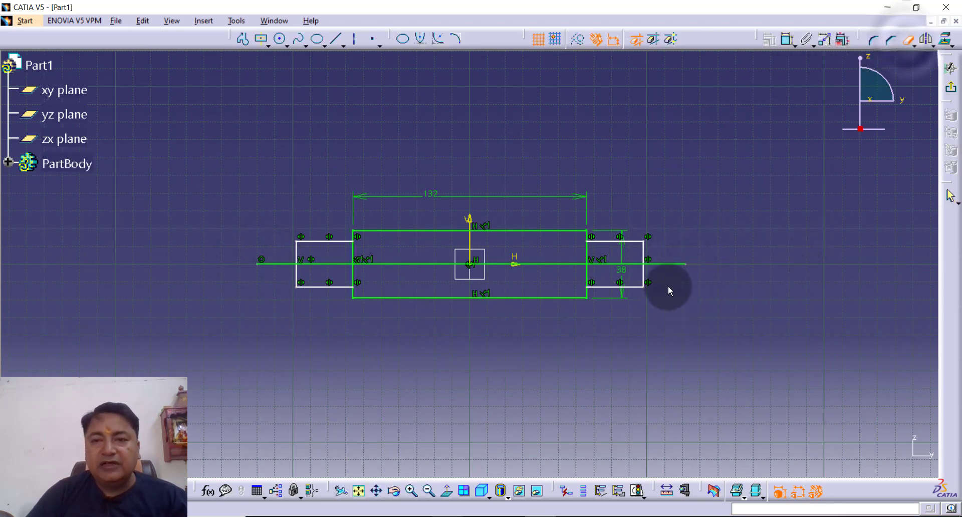
click(284, 263)
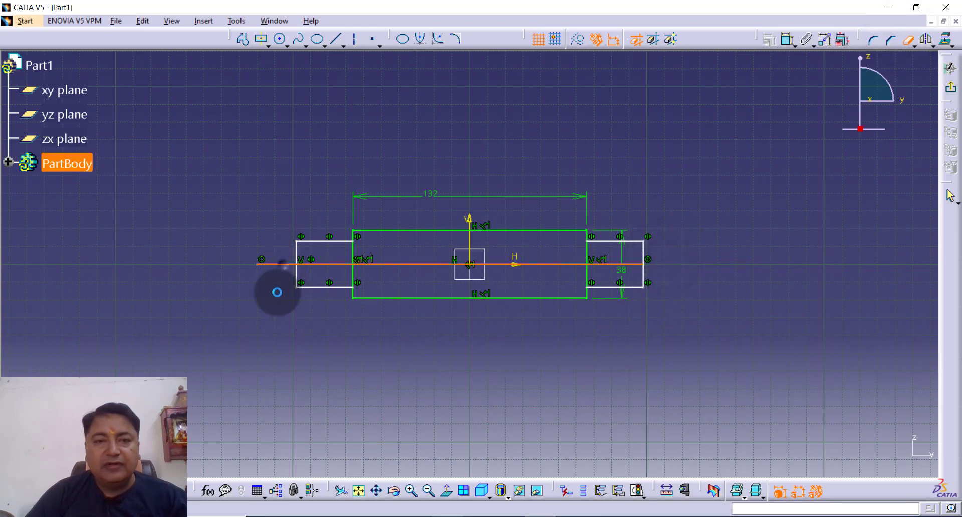
click(296, 274)
click(328, 288)
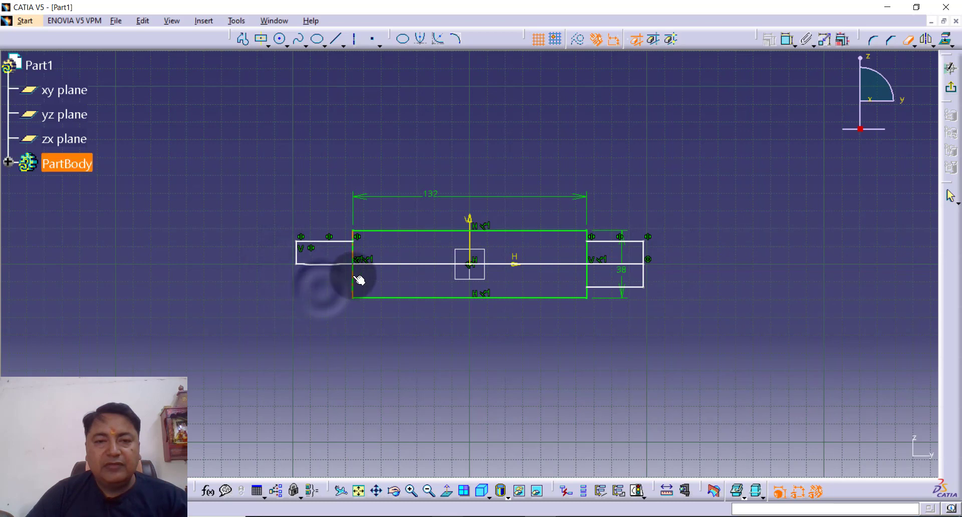
click(353, 279)
click(513, 291)
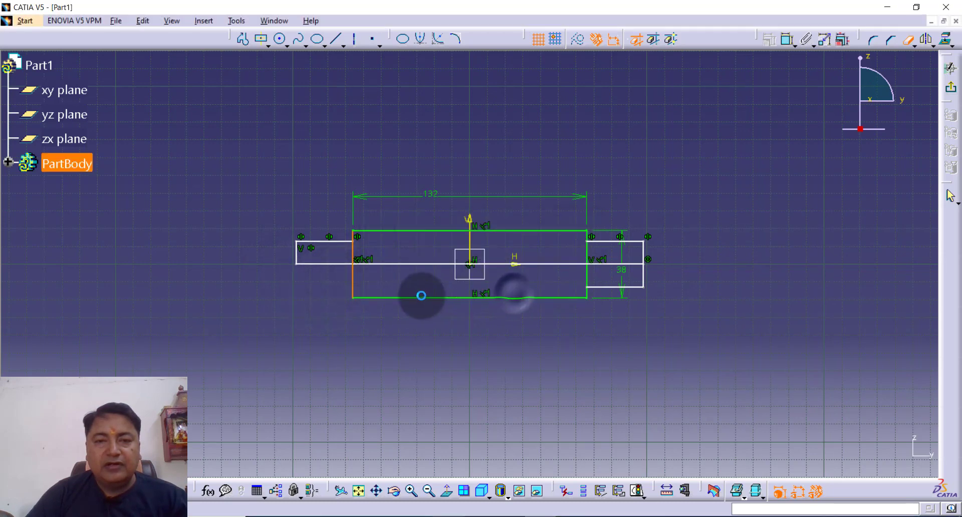
click(421, 298)
click(586, 283)
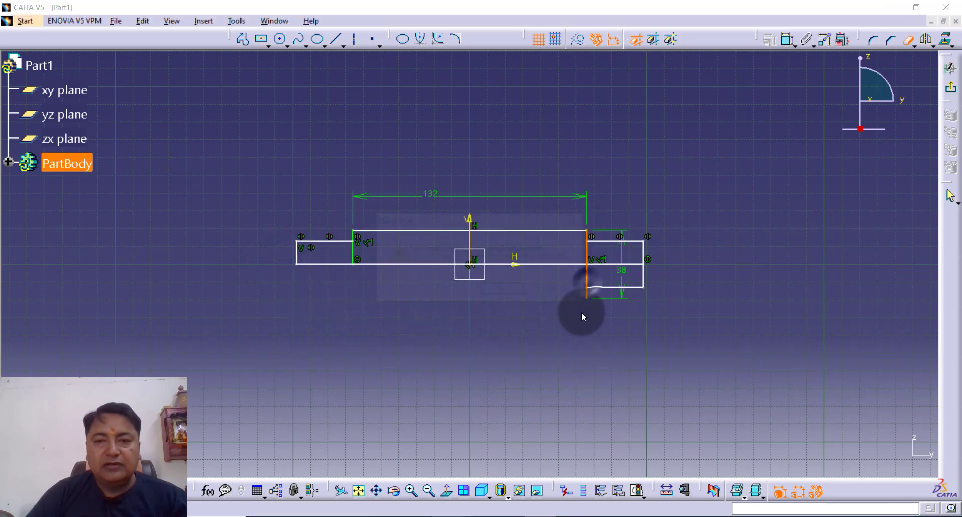
click(505, 291)
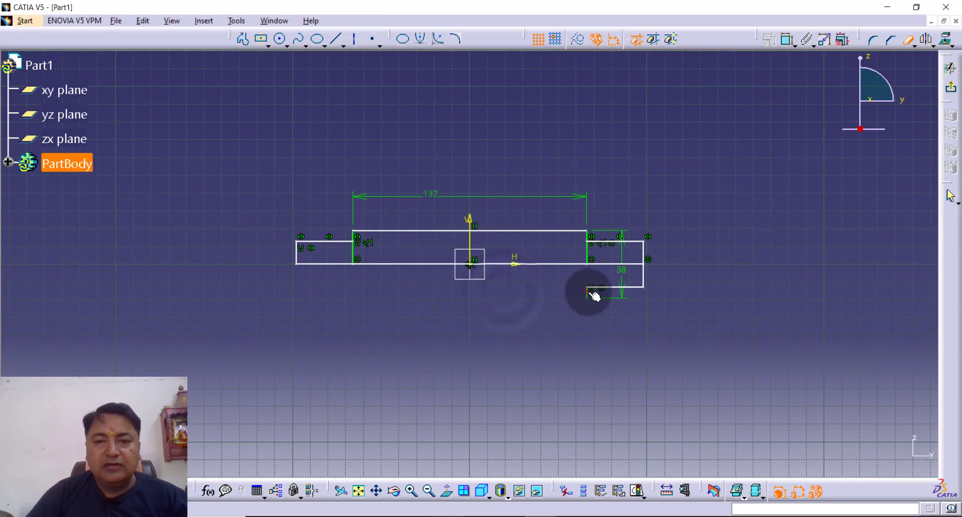
click(601, 288)
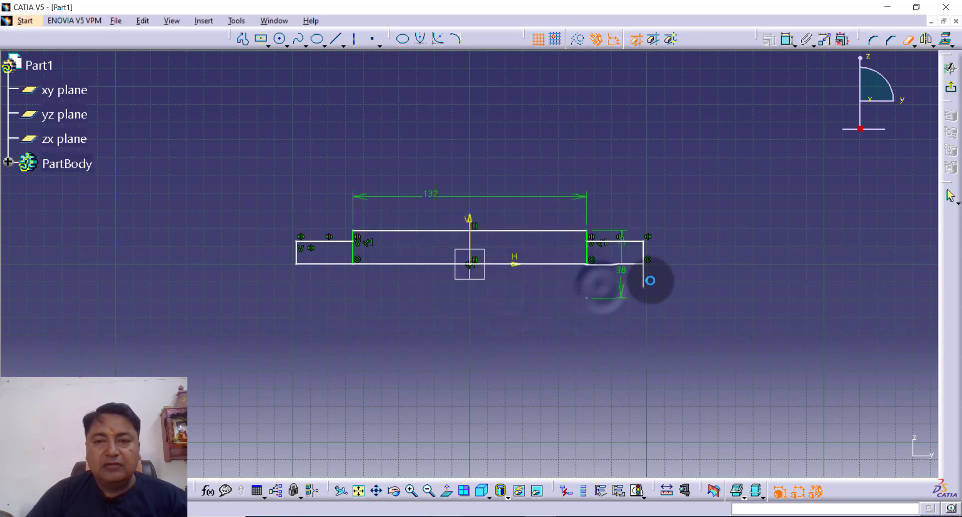
click(644, 280)
Trim the two inner vertical segments between the body and the stubs, and exit the sketch.
click(586, 253)
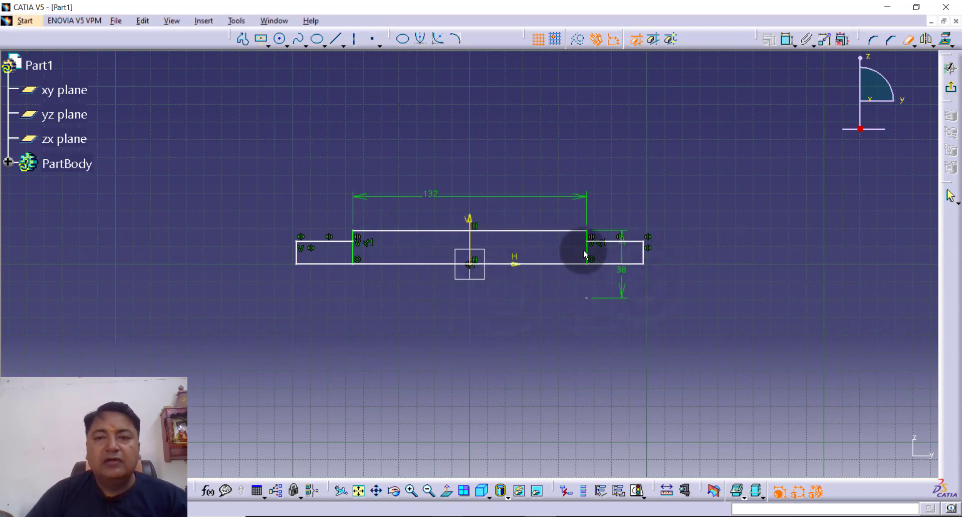
click(354, 252)
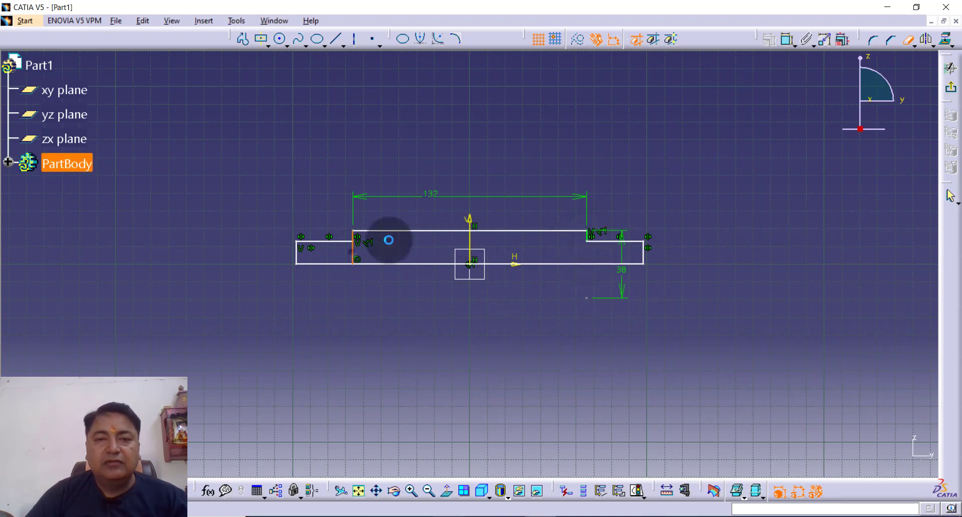
click(950, 87)
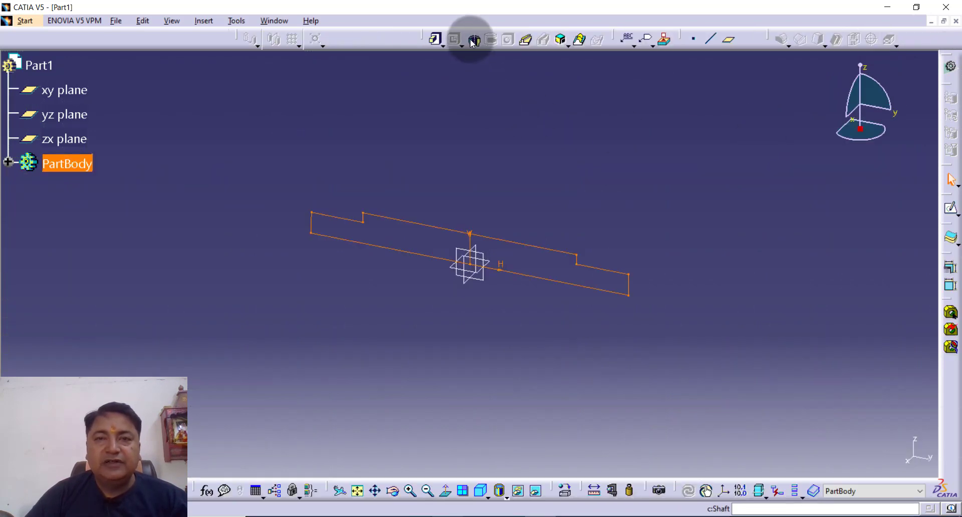
Revolve the stepped half profile 360 degrees into a Shaft about its long bottom edge.
click(473, 43)
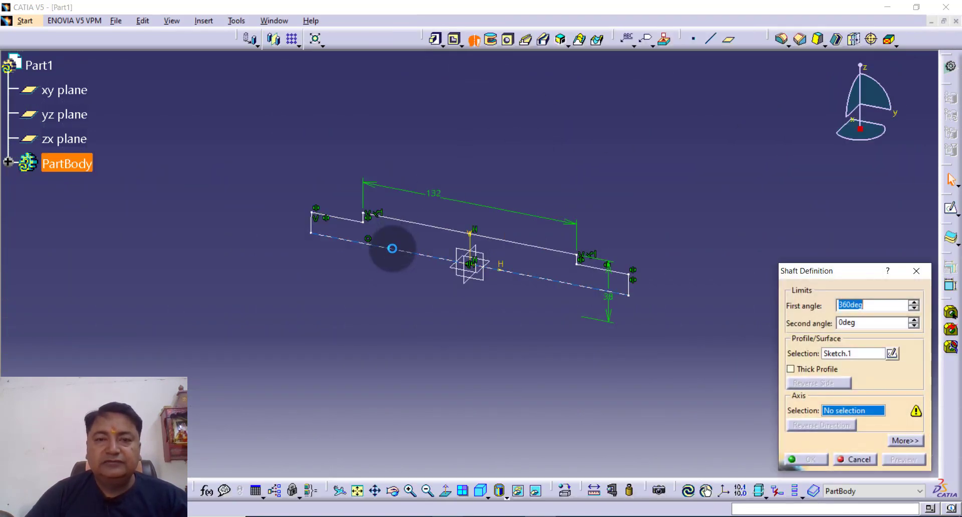
click(391, 249)
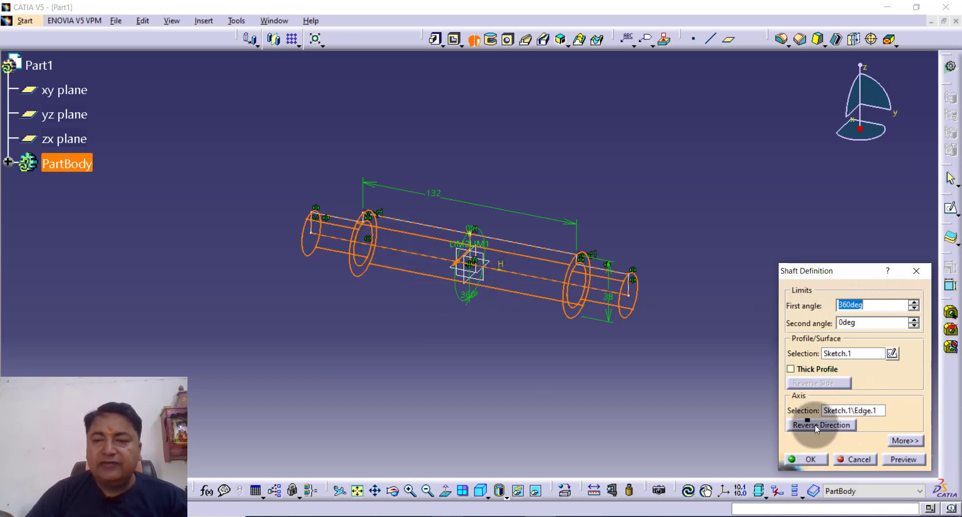
click(801, 462)
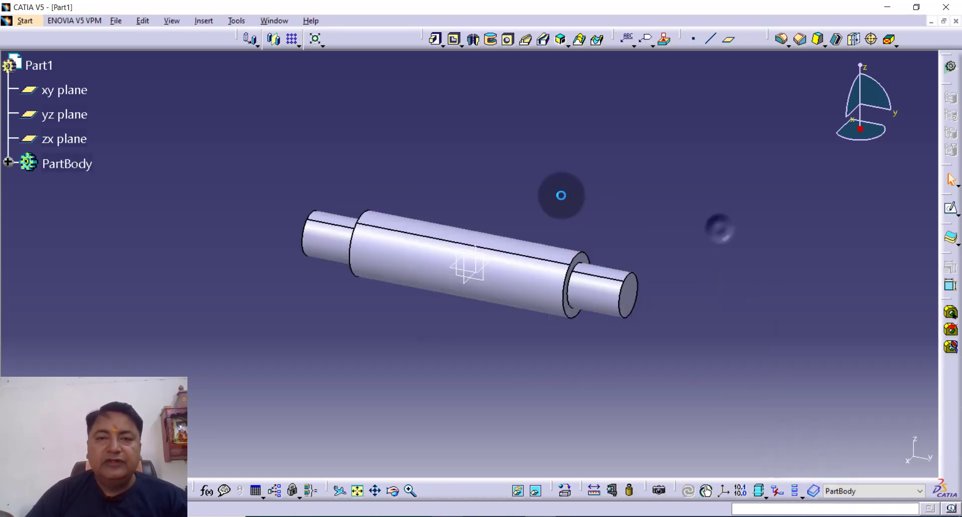
Chamfer both end faces of the shaft with a 2 mm length at 45 degrees.
click(801, 40)
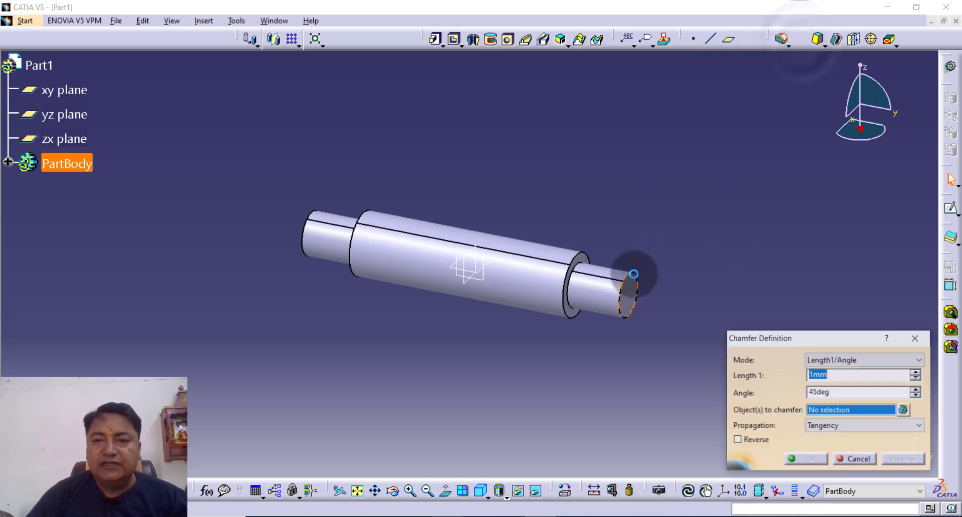
text(2)
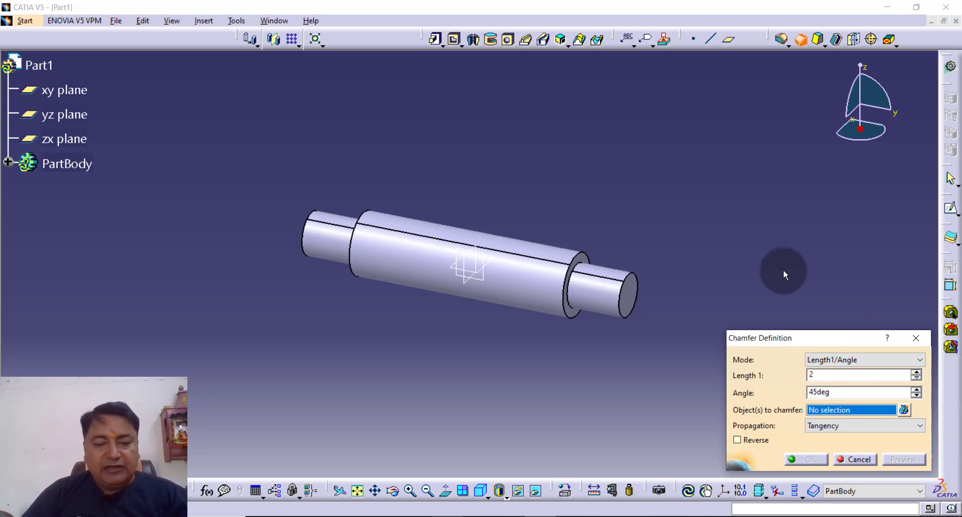
key(Tab)
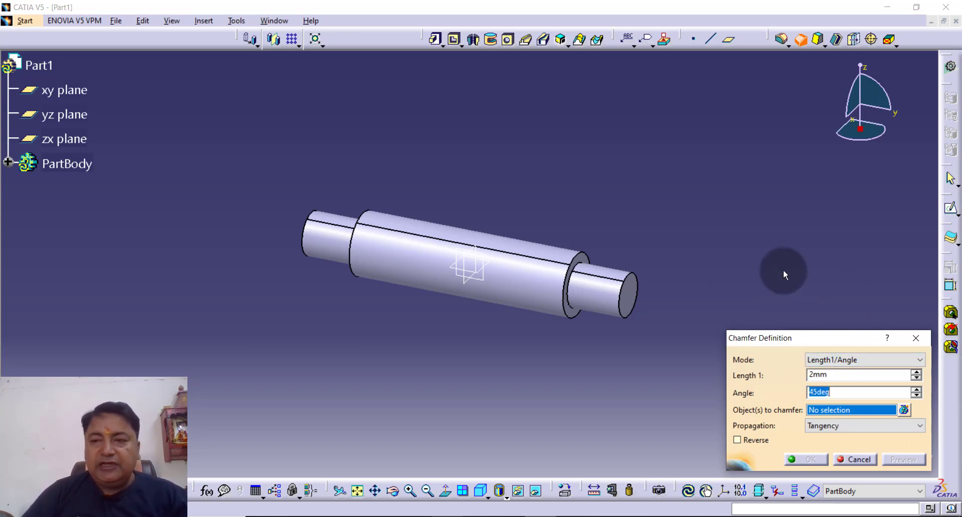
click(627, 296)
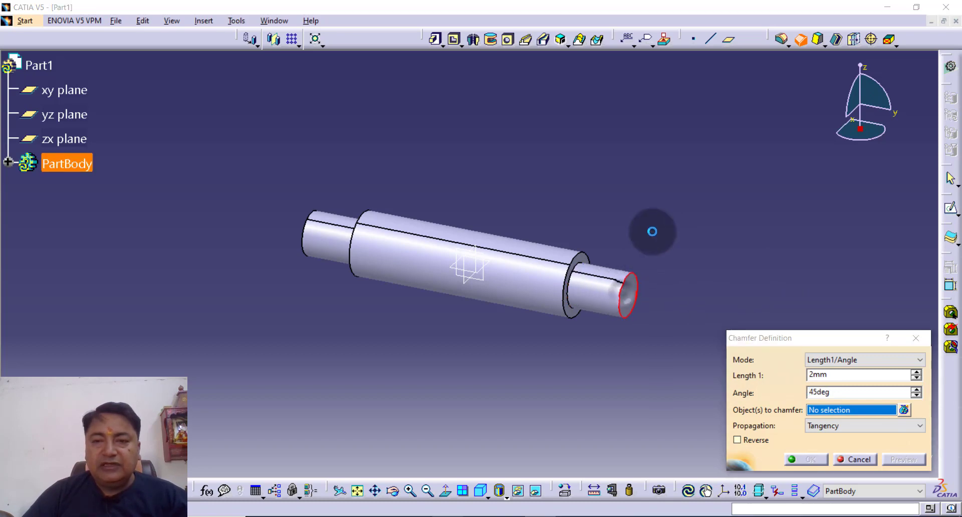
click(301, 243)
click(805, 459)
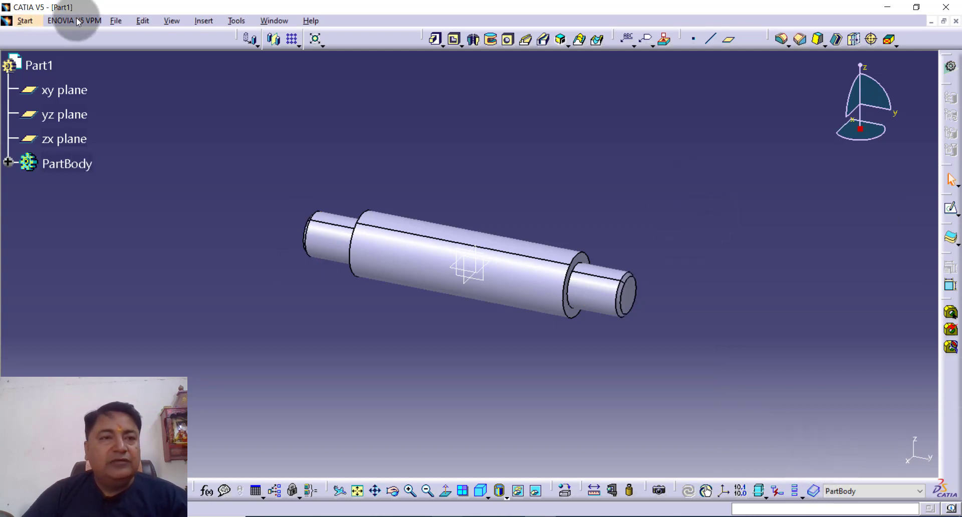
Save the part to the Desktop as SHAFT1.
click(116, 21)
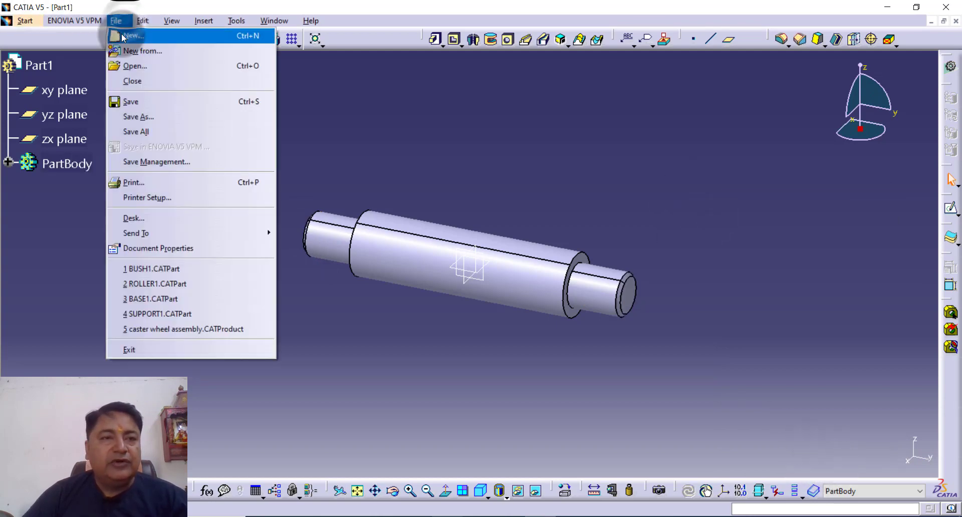
click(162, 117)
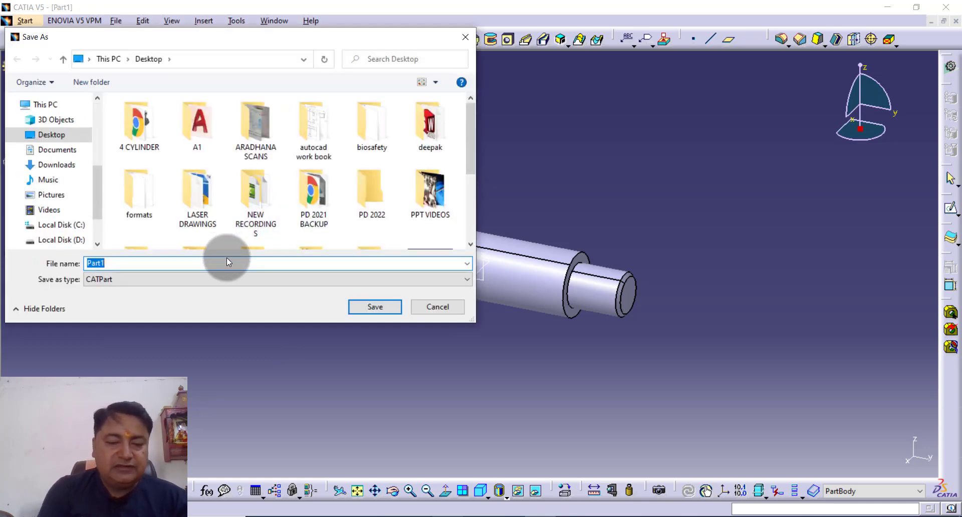
text(SHAF)
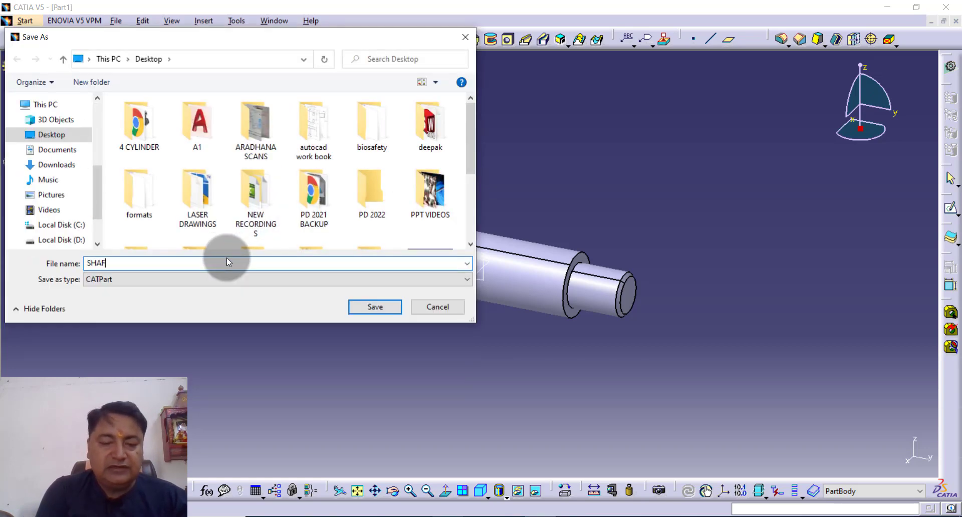
text(T)
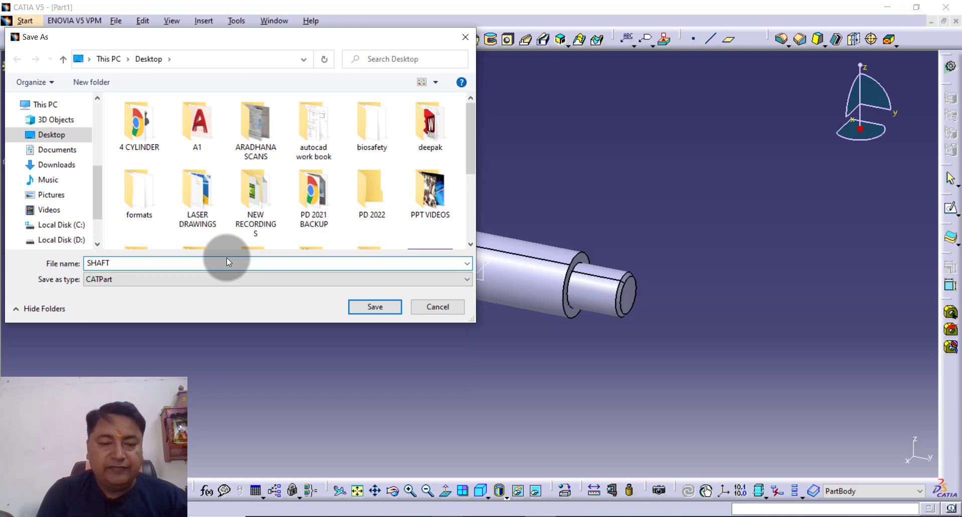
text(1)
click(363, 312)
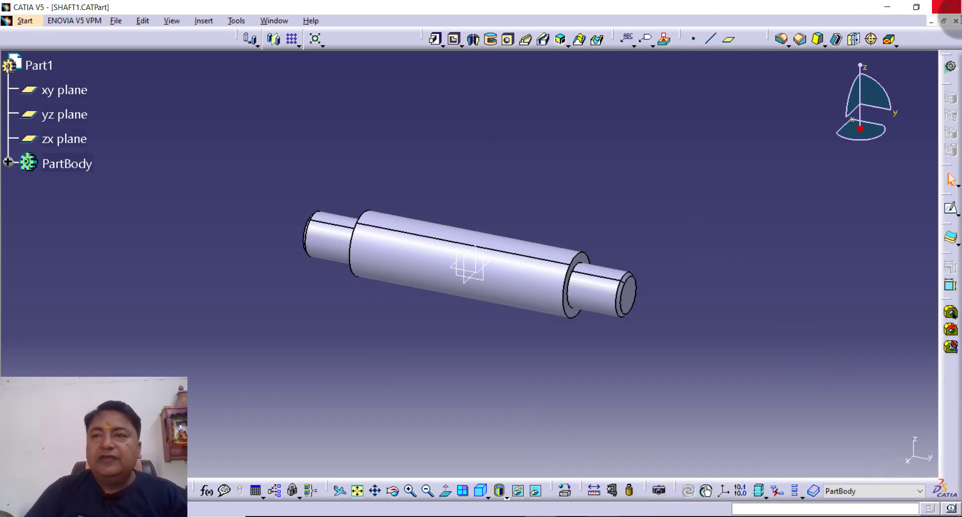
Close the shaft part and start a new product in the Assembly Design workbench.
click(956, 22)
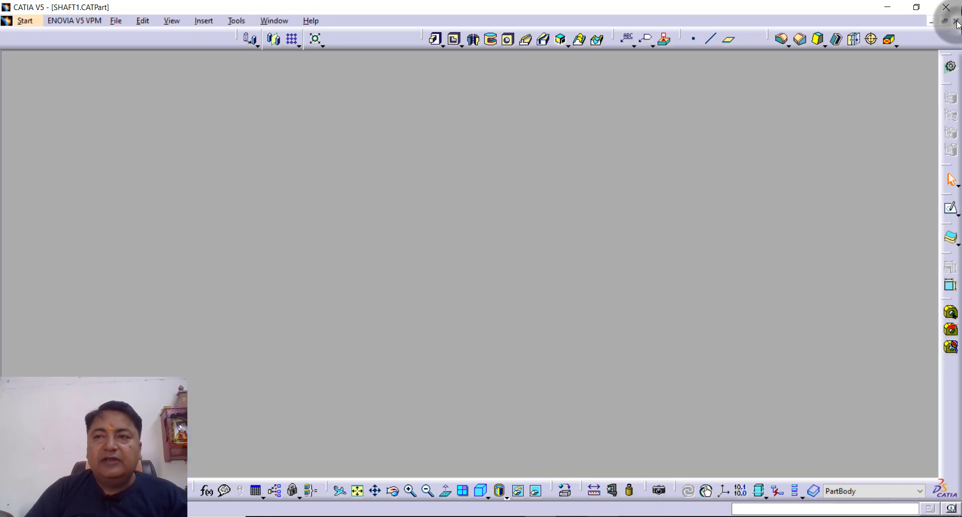
click(10, 21)
mouse_move(48, 51)
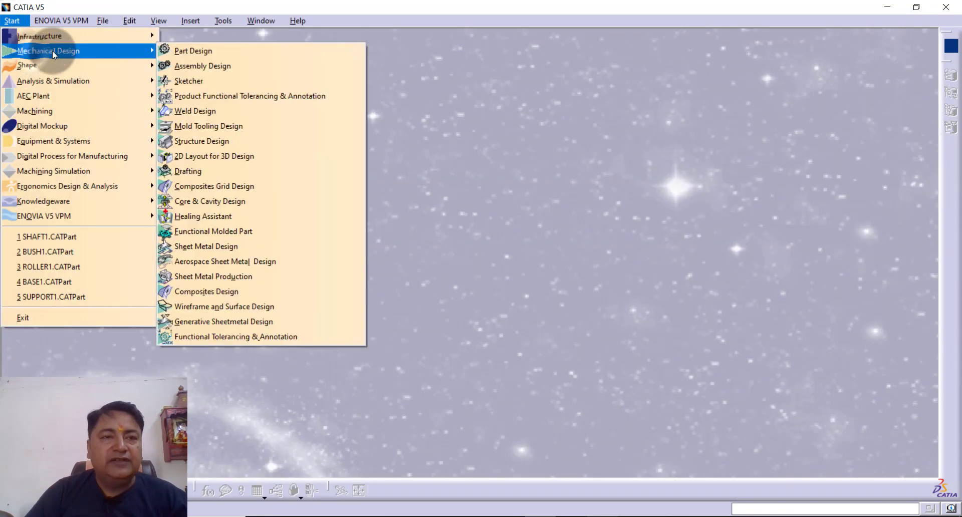
click(222, 69)
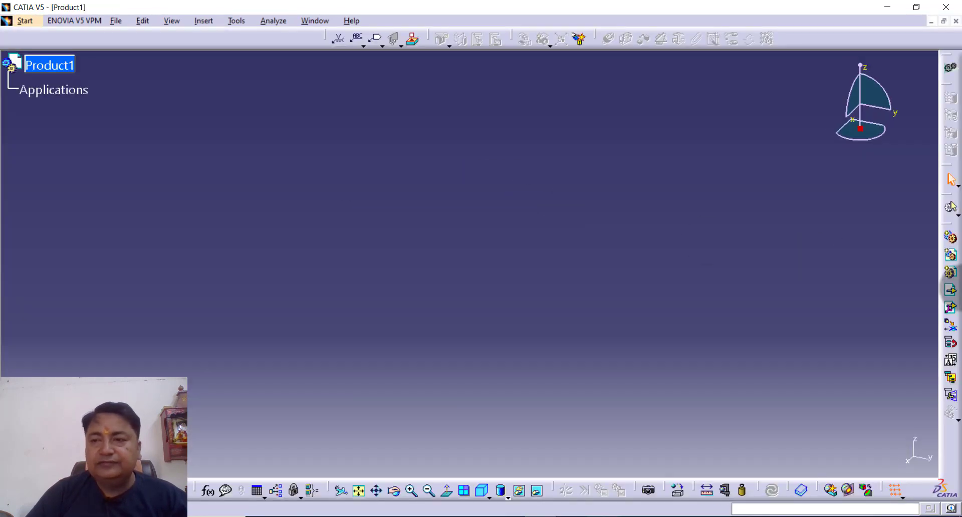
Insert the BASE1 part from the Desktop into Product1 as an existing component with positioning.
click(950, 309)
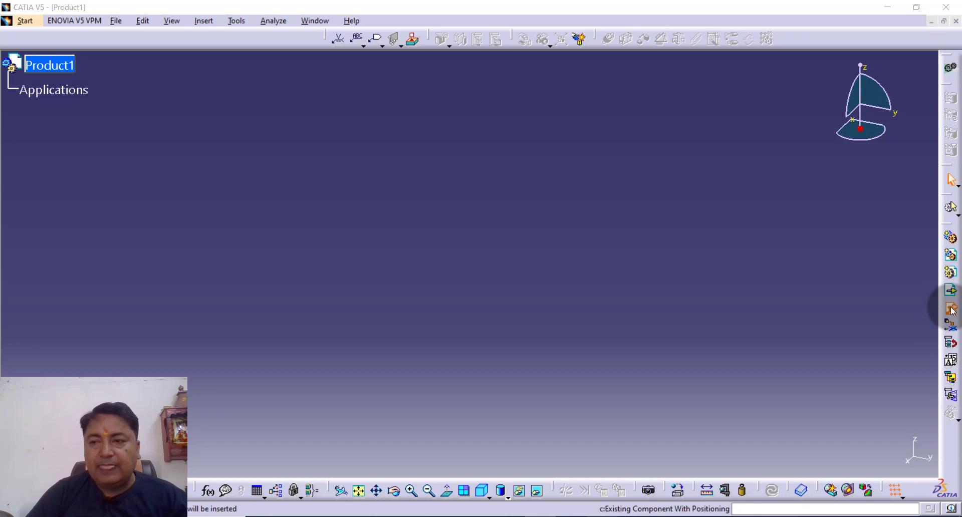
click(50, 64)
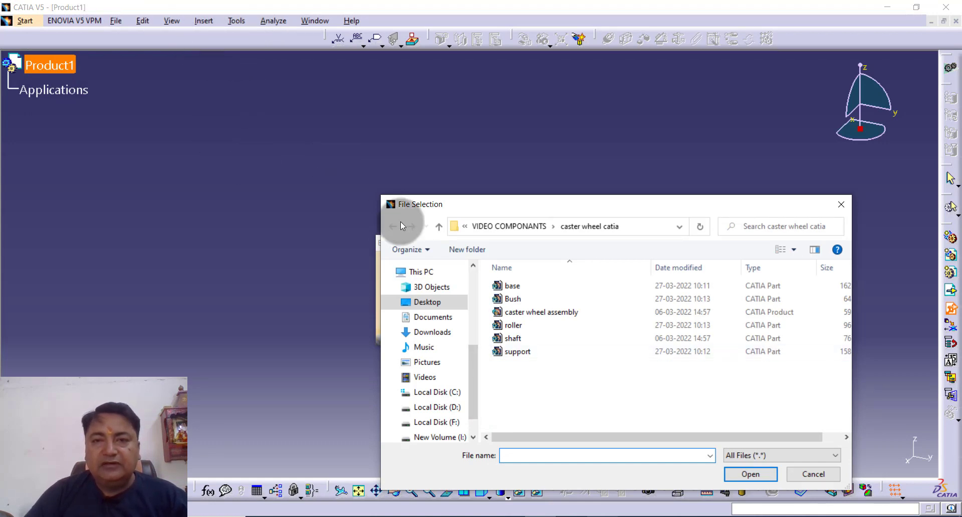
click(433, 302)
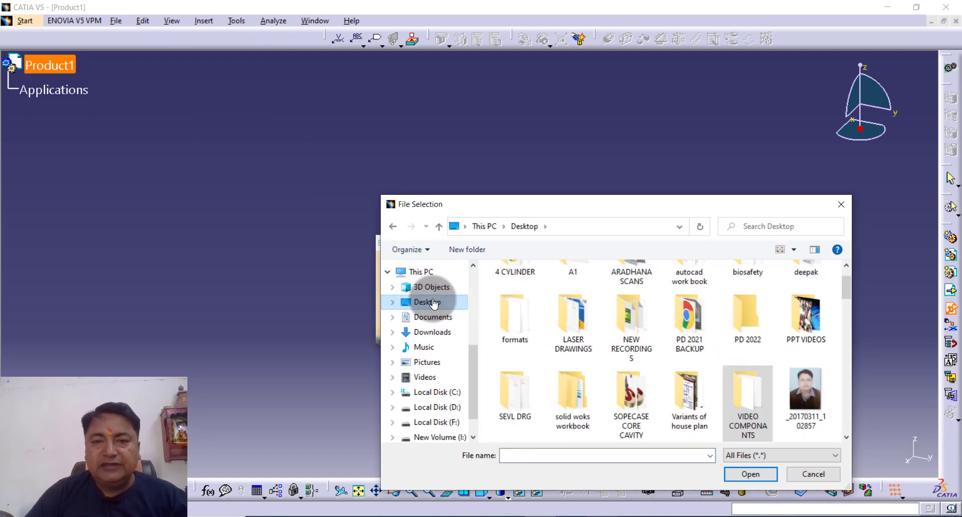
scroll(799, 337, down, 5)
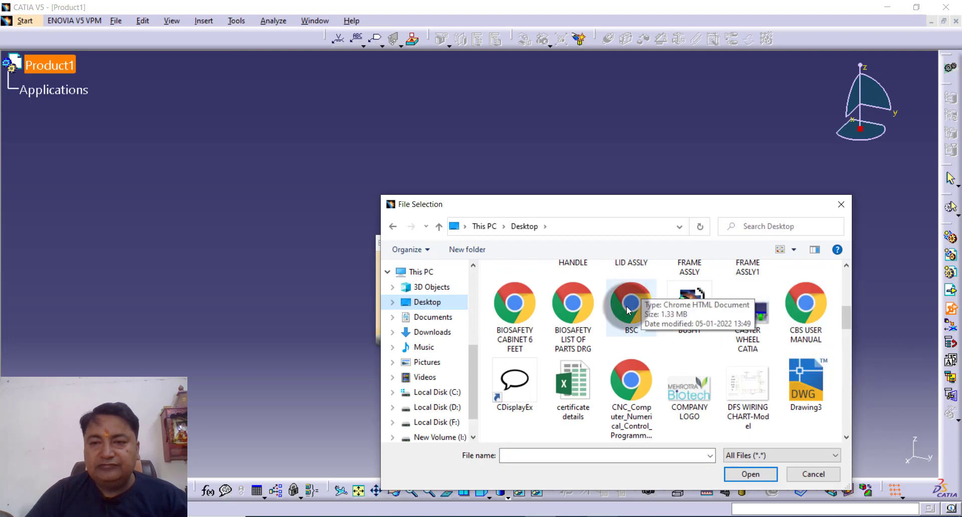
scroll(621, 305, up, 1)
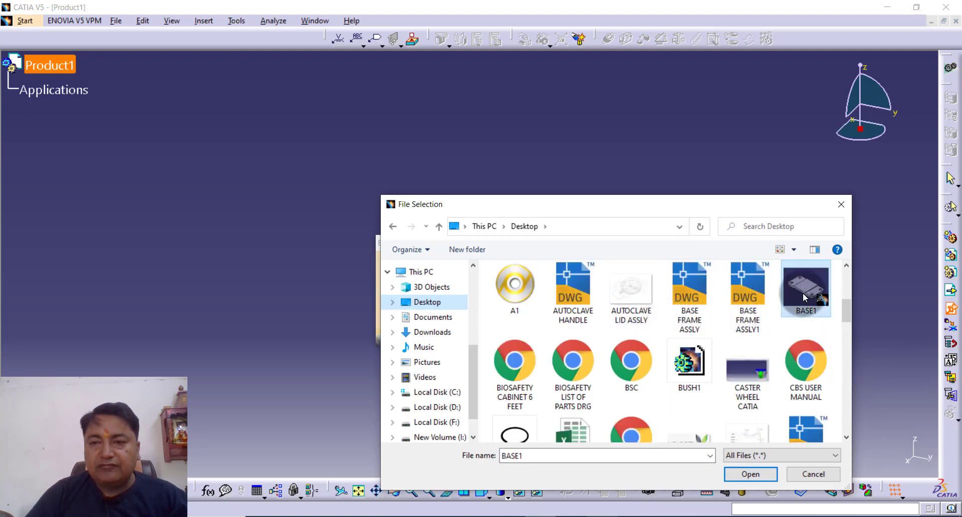
click(735, 473)
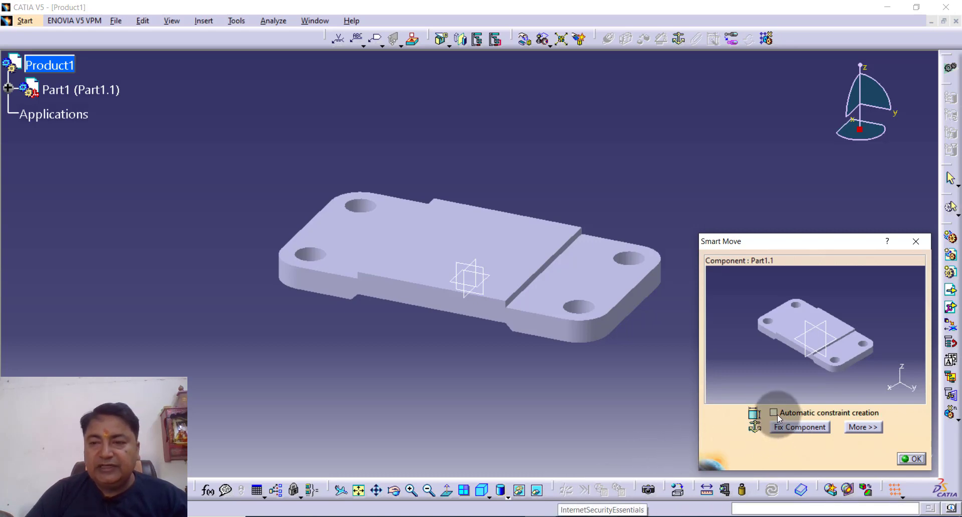
Fix the base component in place and finish its Smart Move positioning.
click(812, 427)
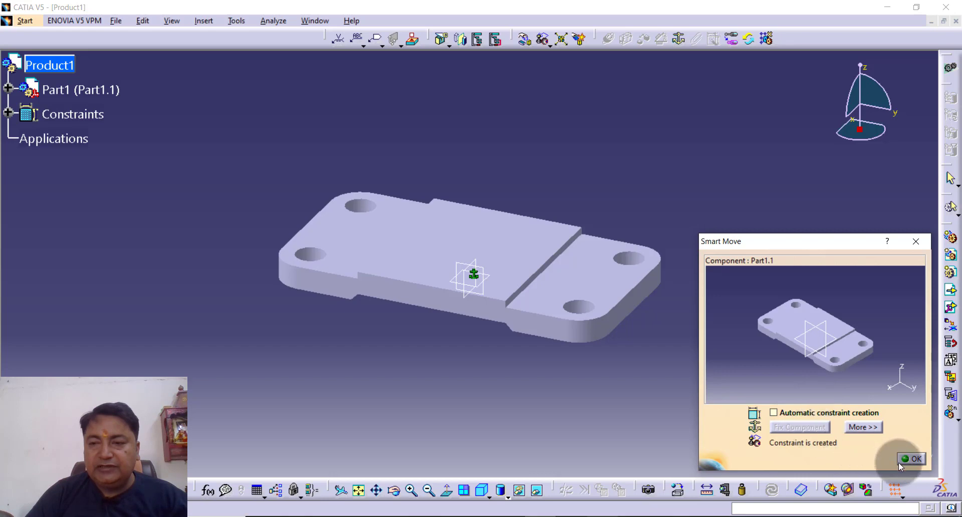
click(918, 460)
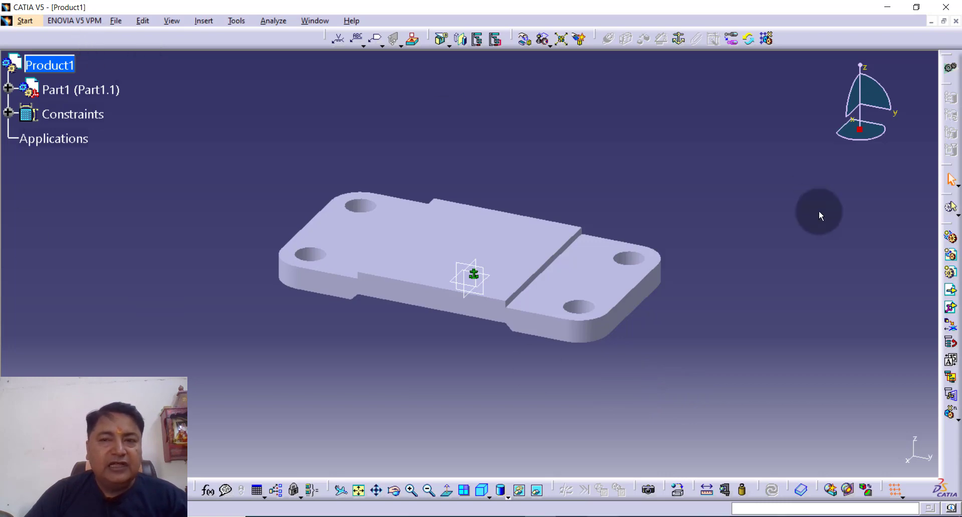
Insert the SUPPORT1 part from the Desktop into Product1 as an existing component with positioning.
click(950, 308)
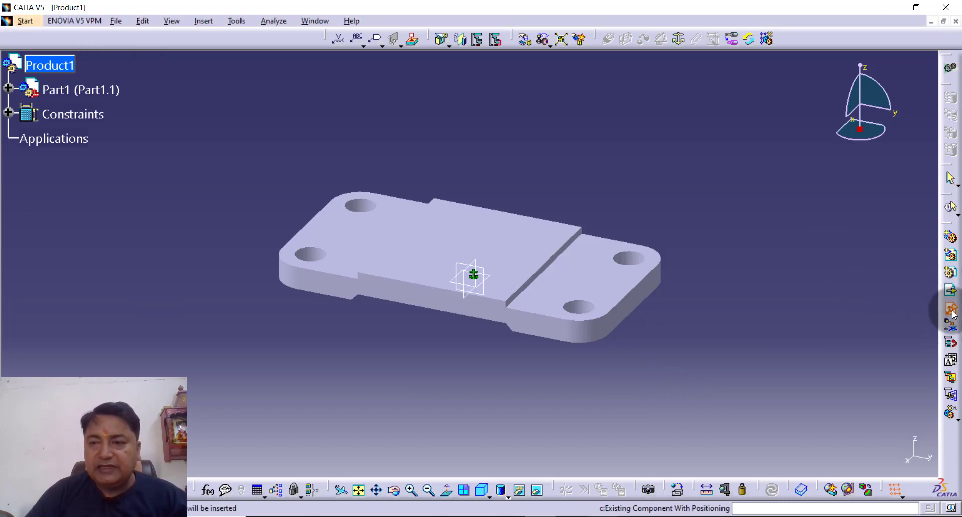
click(49, 65)
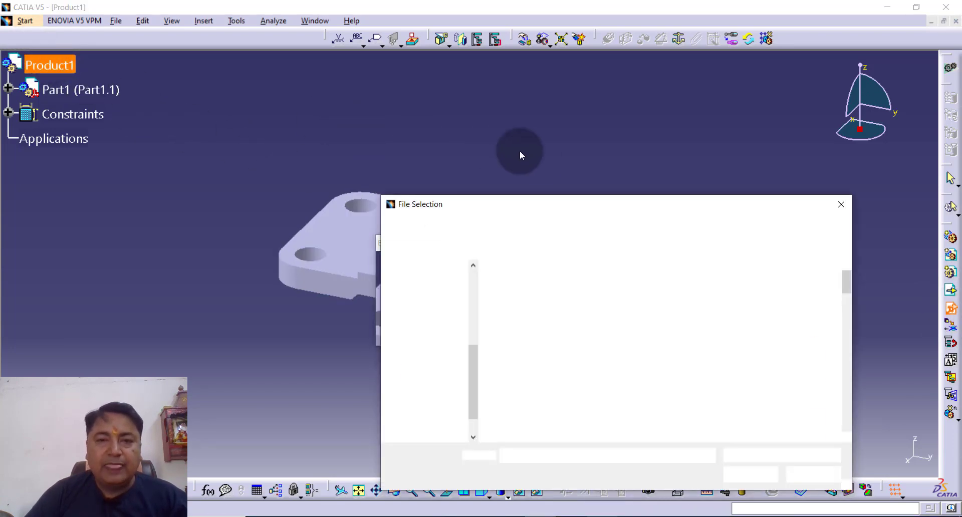
click(639, 367)
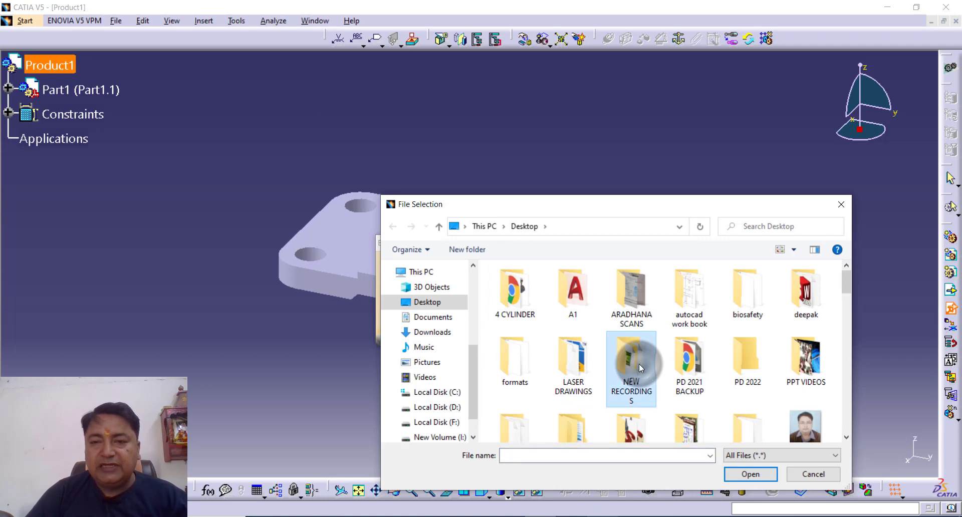
key(s)
key(s)
key(s)
key(s)
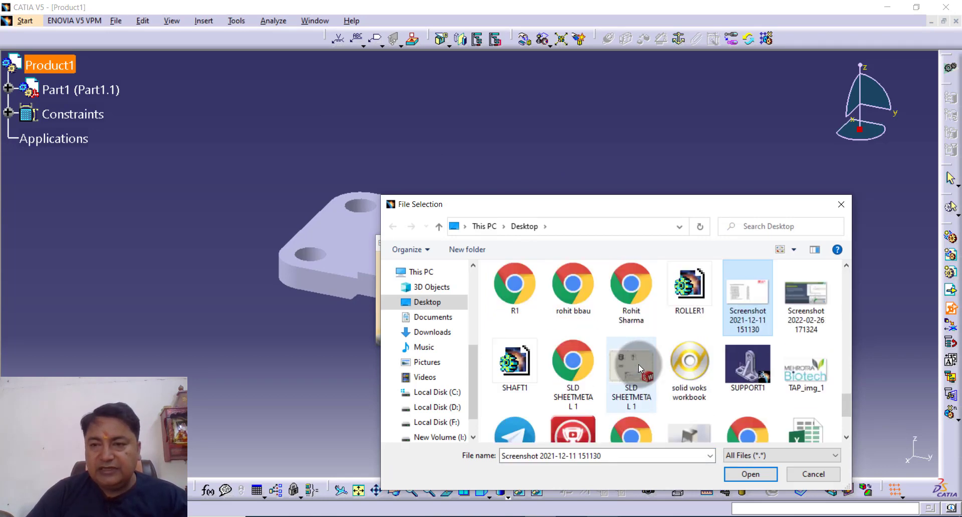
key(s)
key(s)
key(s)
key(s)
key(s)
key(s)
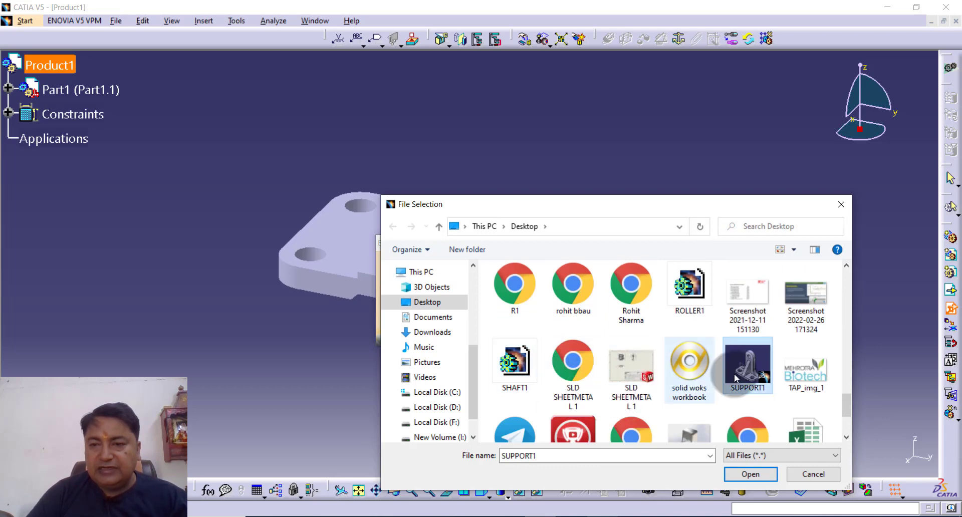
double_click(751, 368)
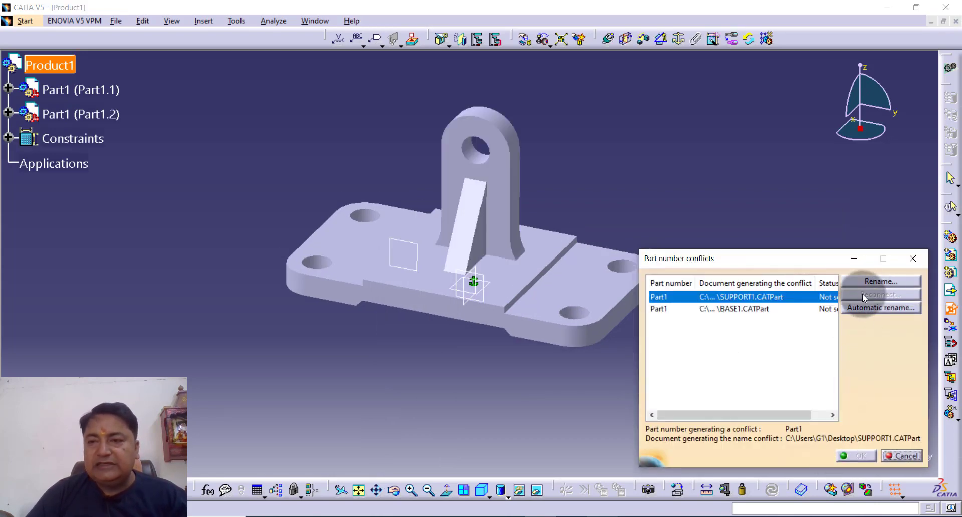
Resolve the part number conflict between SUPPORT1 and BASE1 by automatically renaming the SUPPORT1 part.
click(869, 281)
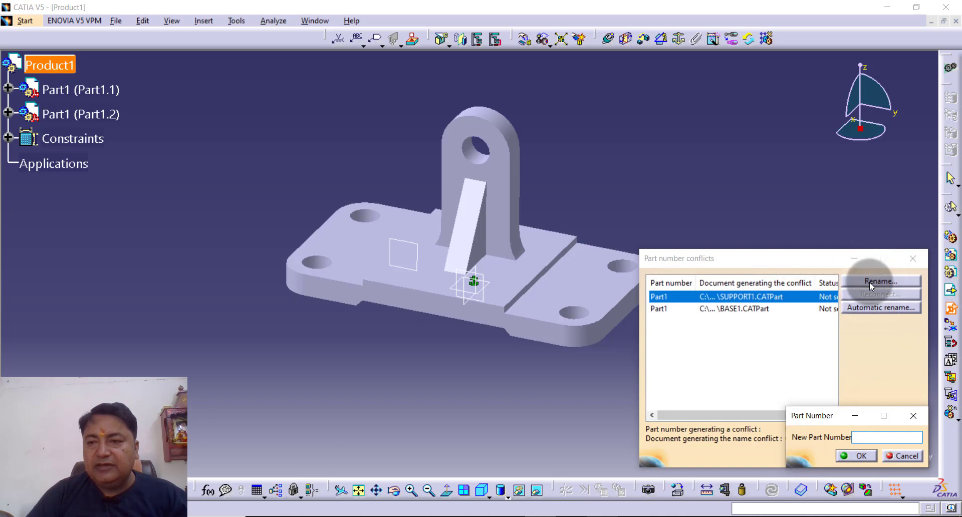
click(902, 457)
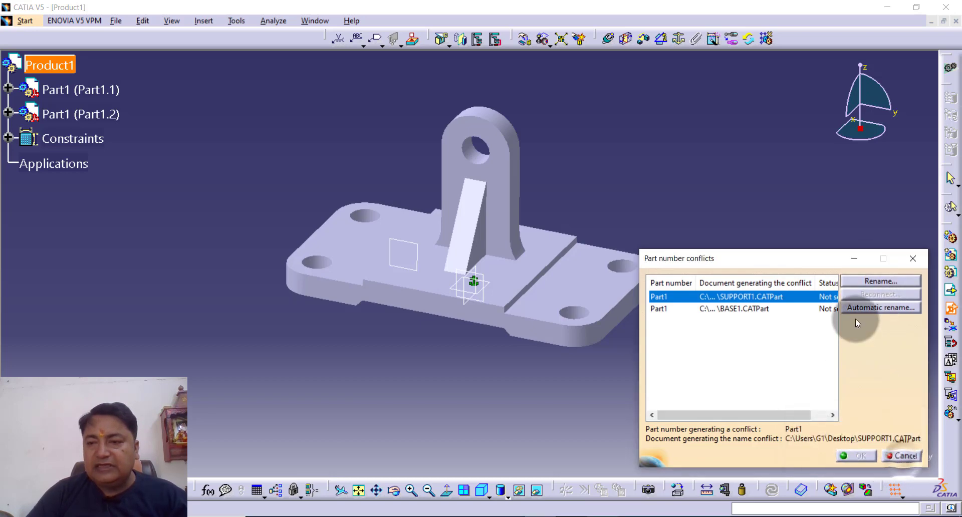
click(854, 309)
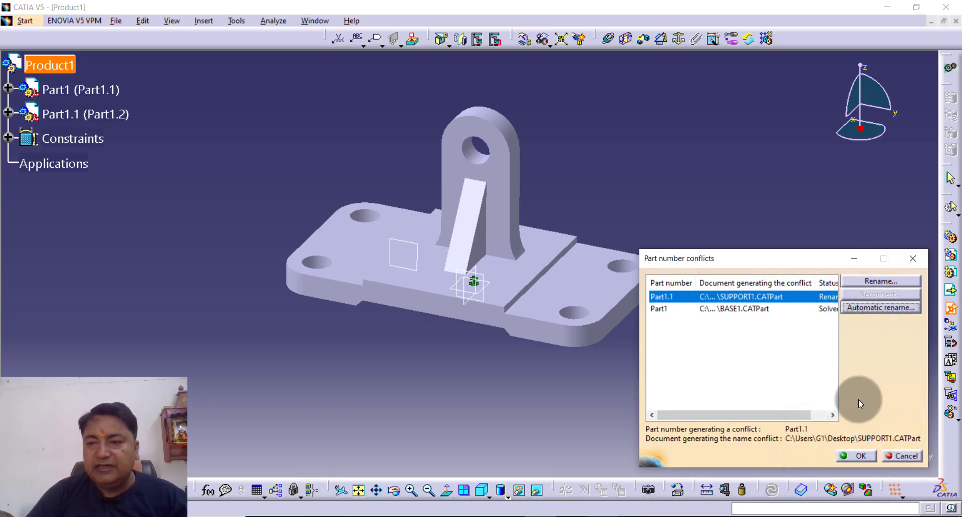
click(854, 456)
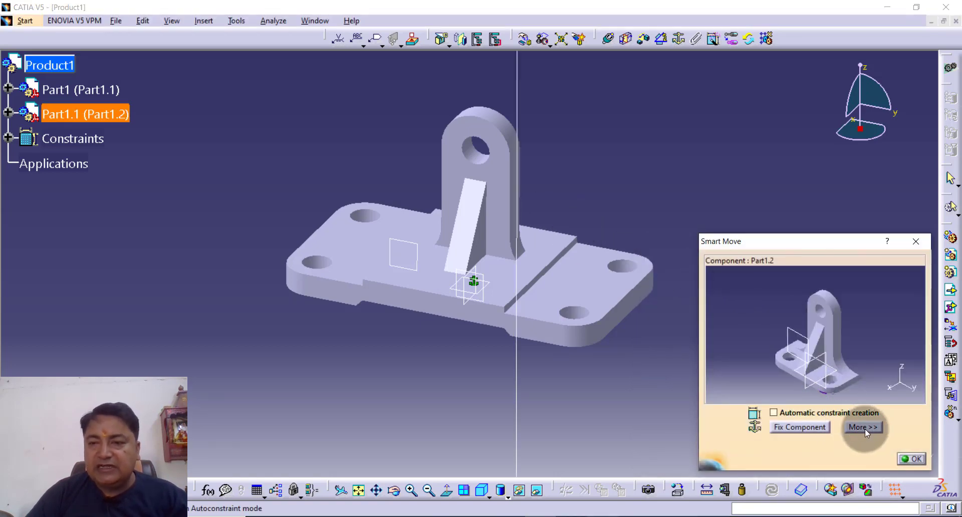
Move the support off the base to a clear spot beside it and finish the Smart Move.
click(862, 427)
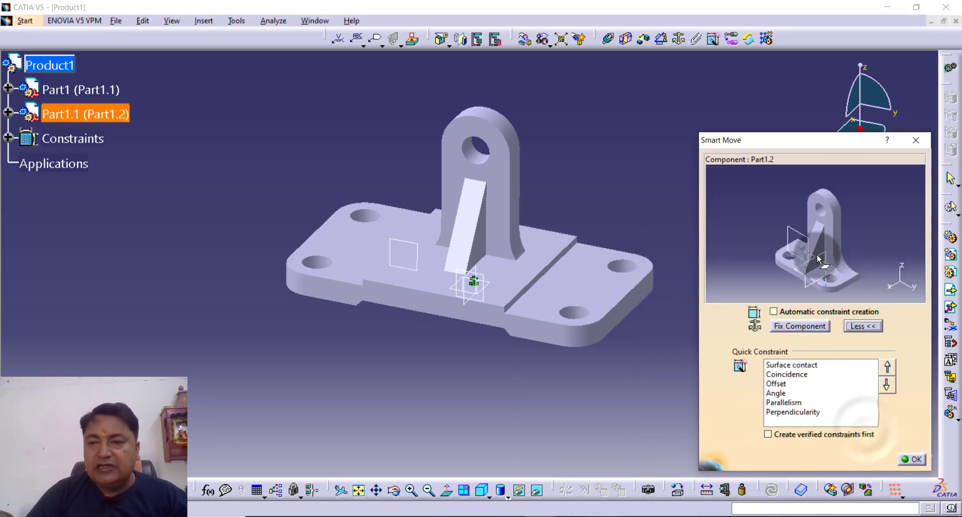
drag(473, 200, 199, 164)
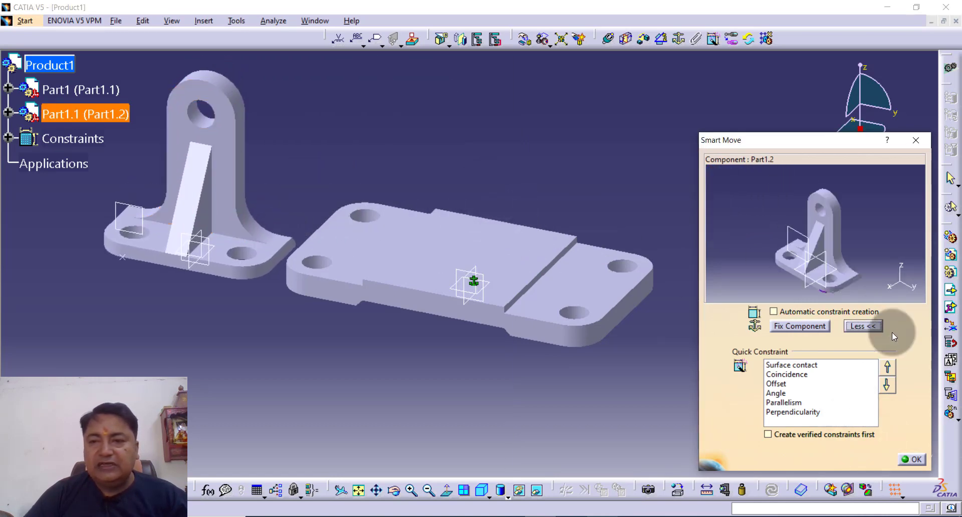
click(911, 459)
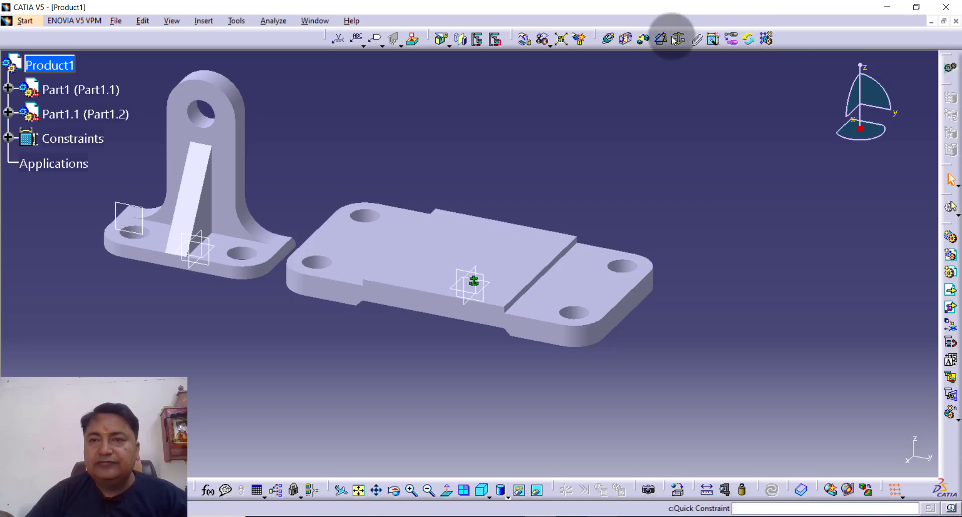
Rotate the support about the Z axis with Manipulation until its foot runs across the base's width.
click(525, 40)
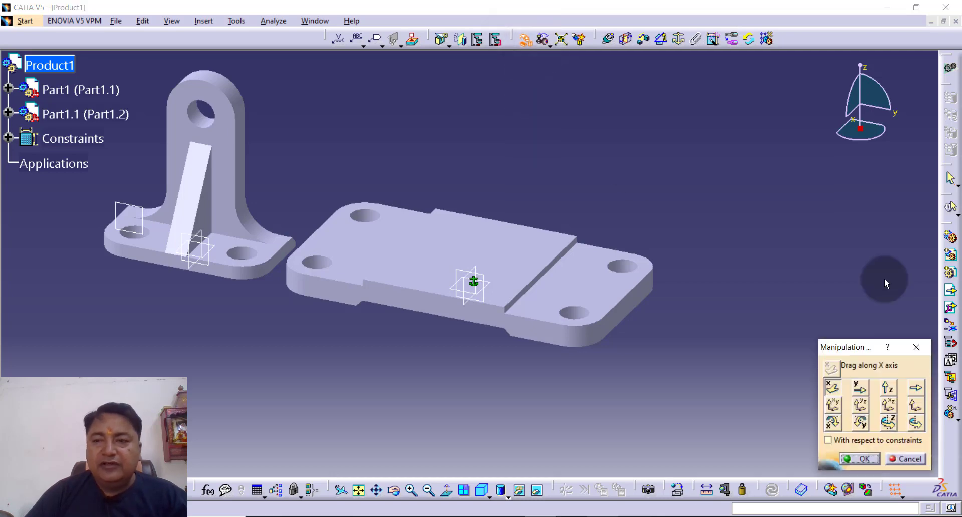
click(887, 422)
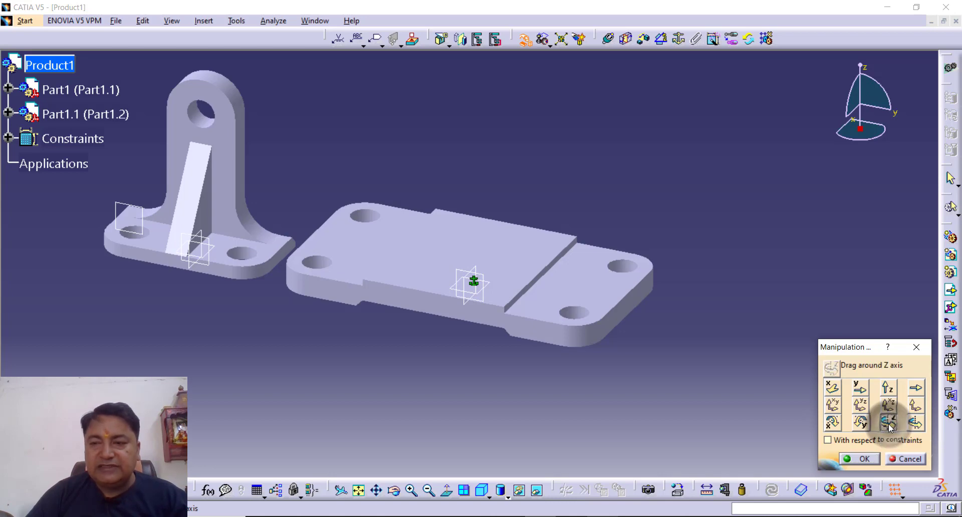
drag(188, 121, 480, 114)
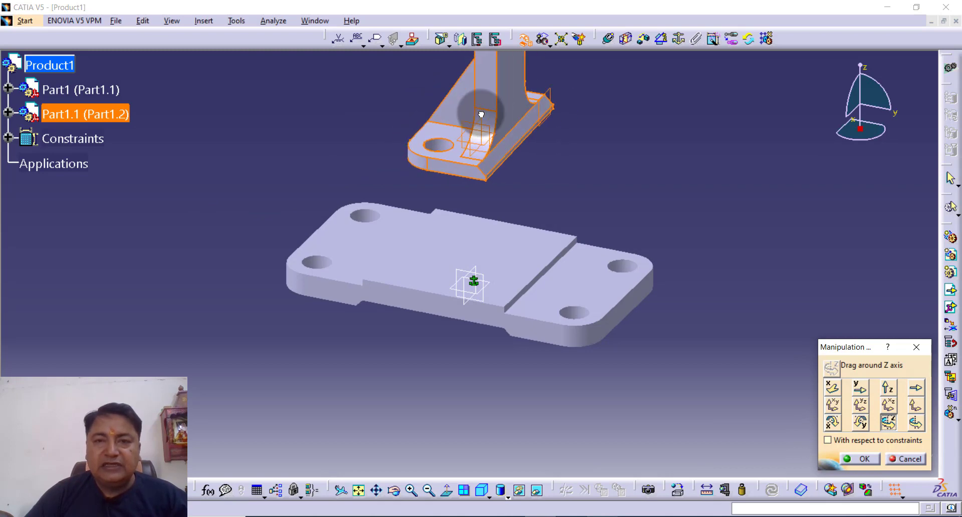
click(870, 461)
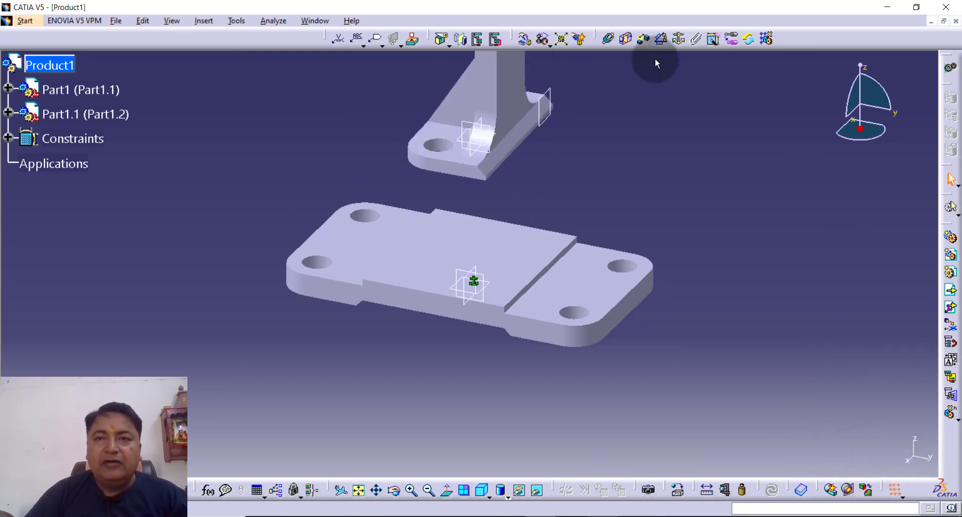
Add a contact constraint between the short side face of the support's foot and the base's long side face.
click(625, 41)
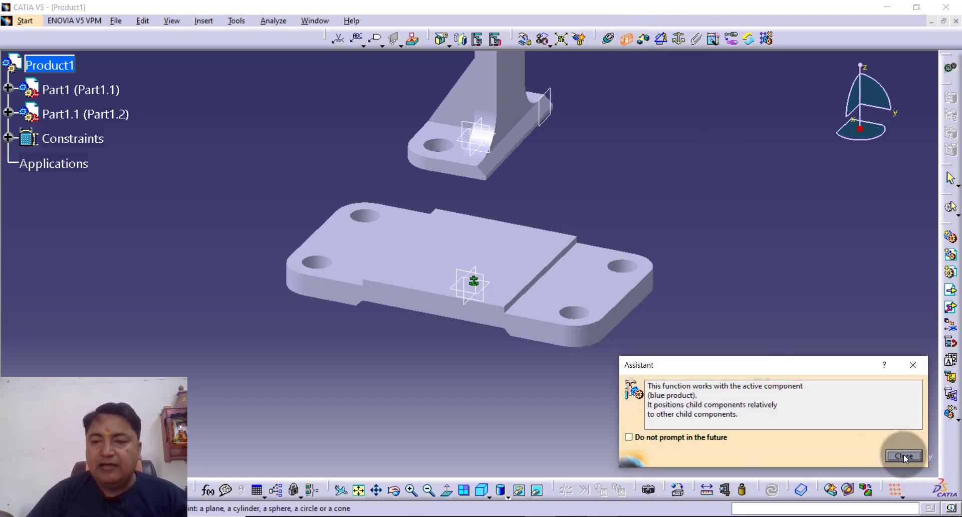
click(904, 455)
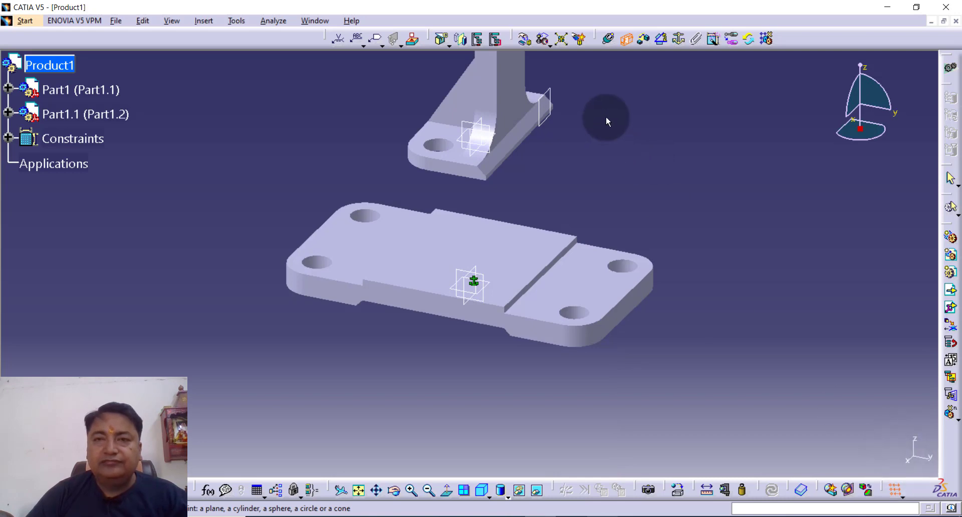
click(451, 171)
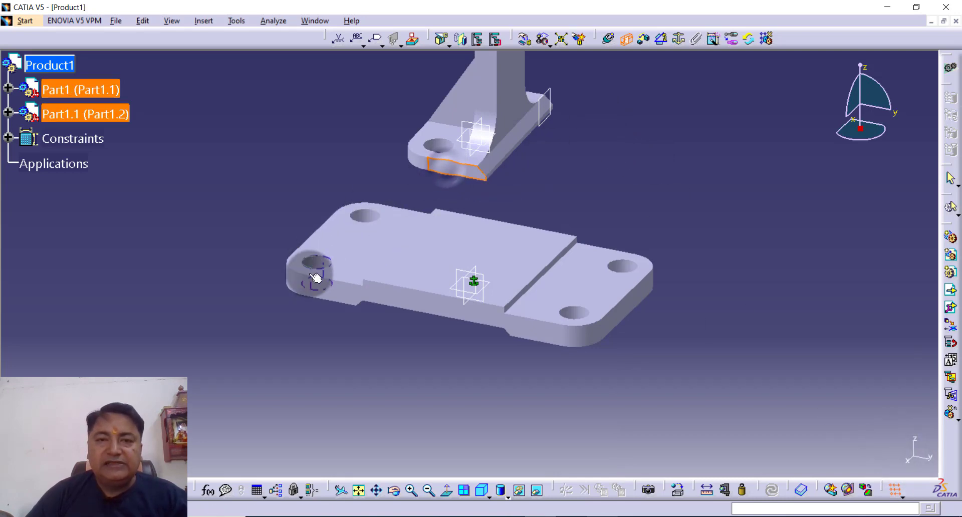
click(321, 296)
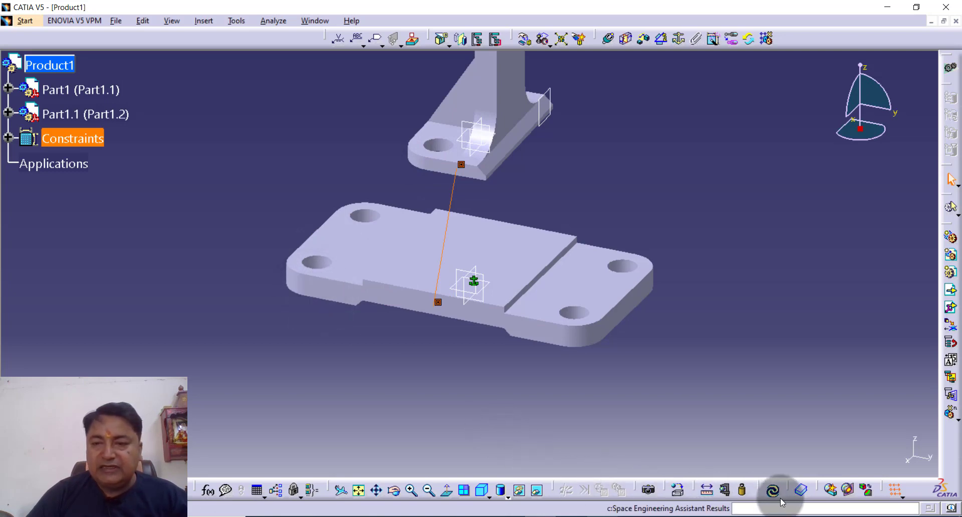
Add a contact constraint between the recessed top face at the base's end and the underside of the support's foot.
click(626, 39)
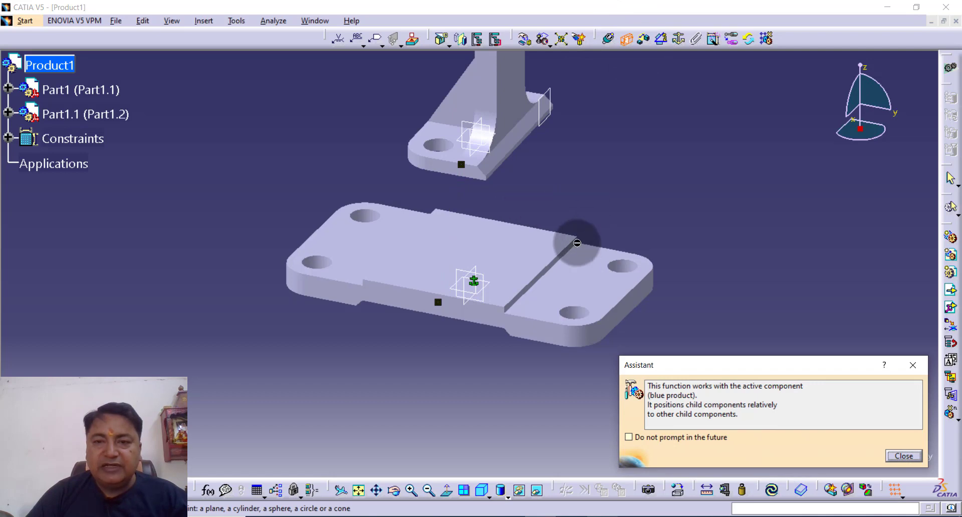
click(904, 456)
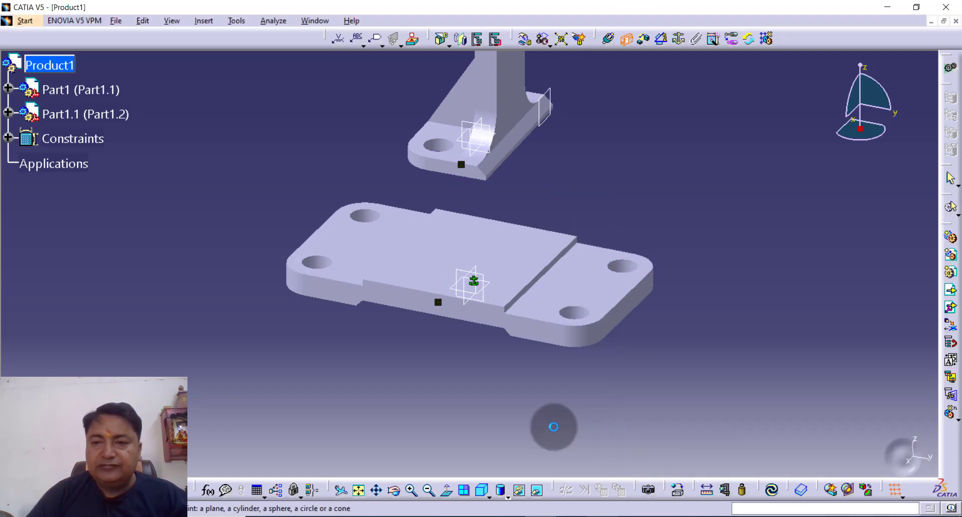
middle_drag(358, 363, 428, 193)
click(369, 279)
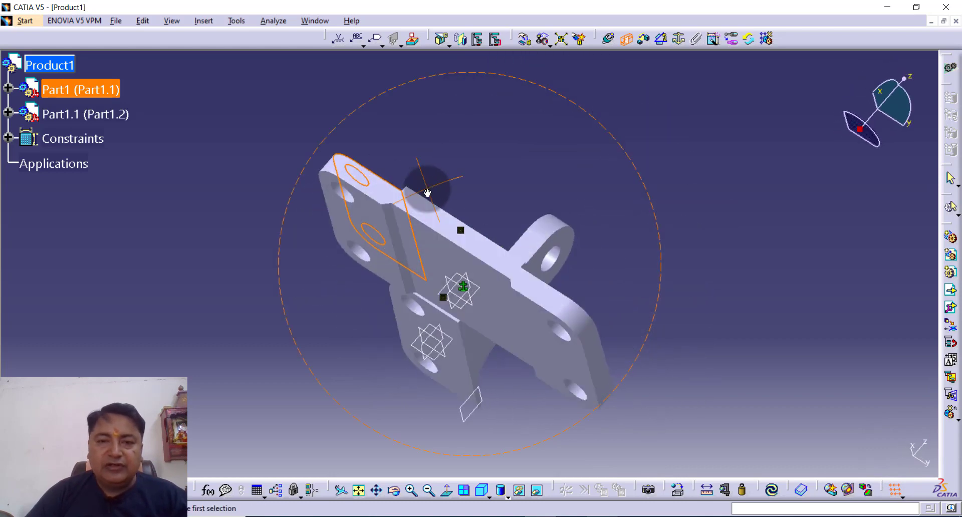
click(401, 322)
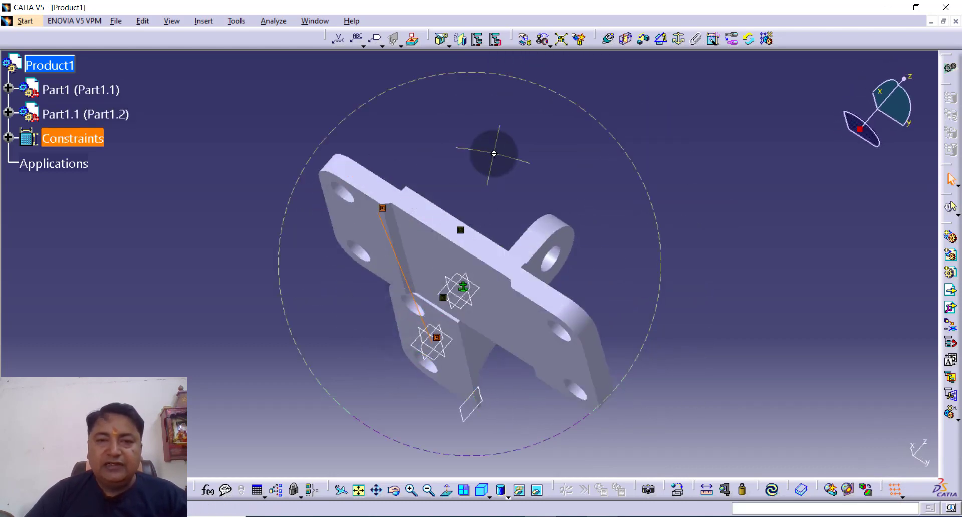
middle_drag(494, 153, 381, 263)
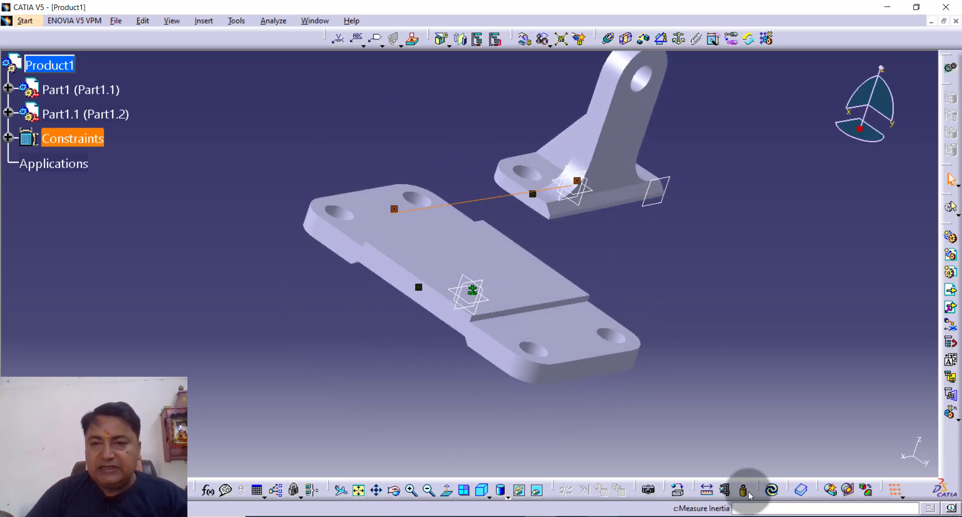
Start a contact constraint and close the Assistant message with future prompts turned off.
click(625, 38)
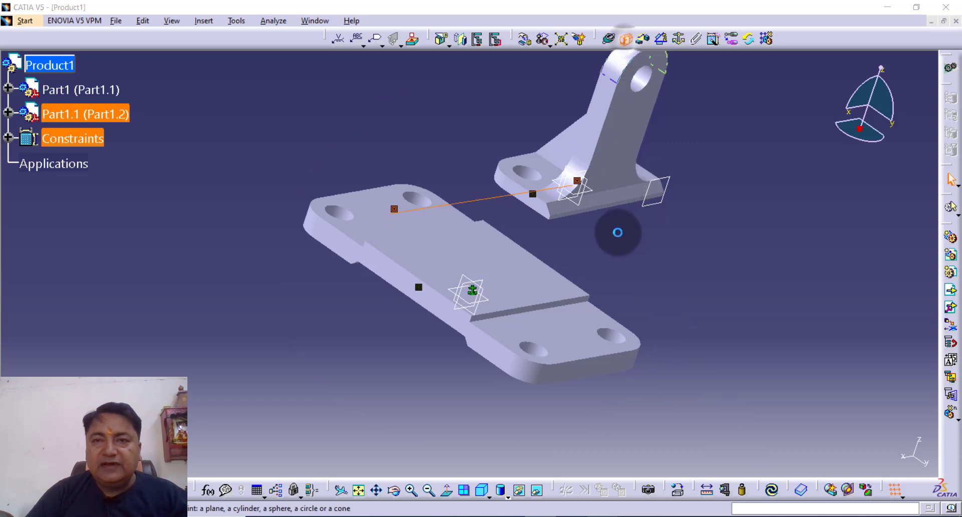
click(659, 437)
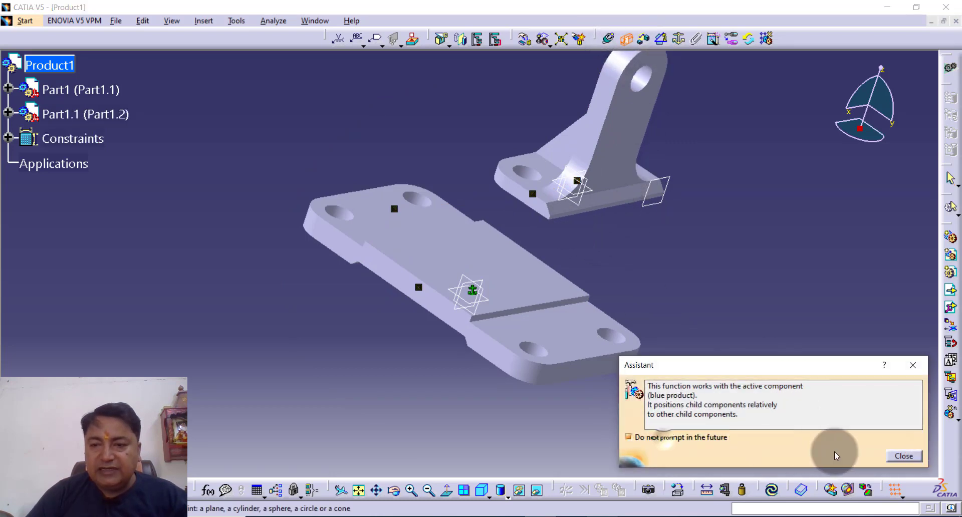
click(903, 455)
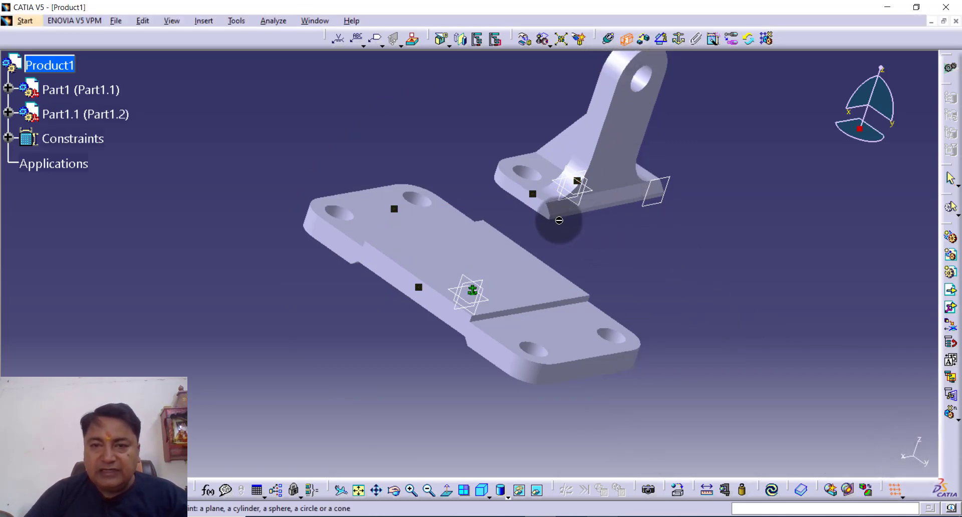
Add a contact constraint between the vertical step face beside the base's recessed end and the narrow long side face of the support's foot.
middle_drag(365, 325, 456, 323)
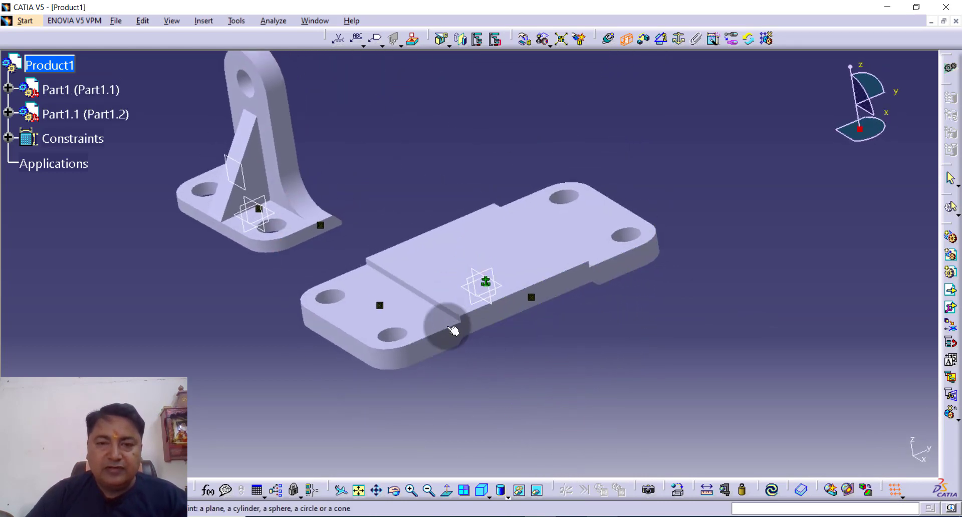
middle_drag(421, 377, 442, 381)
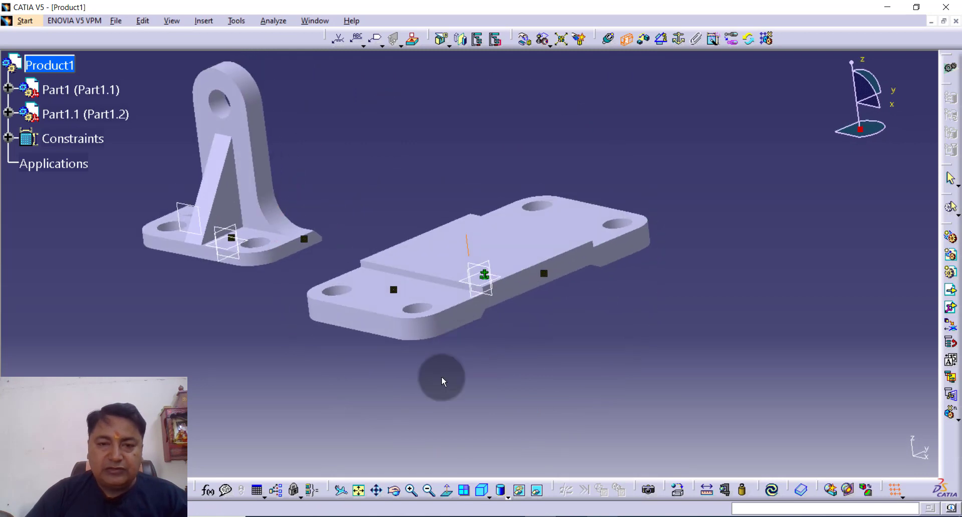
click(412, 489)
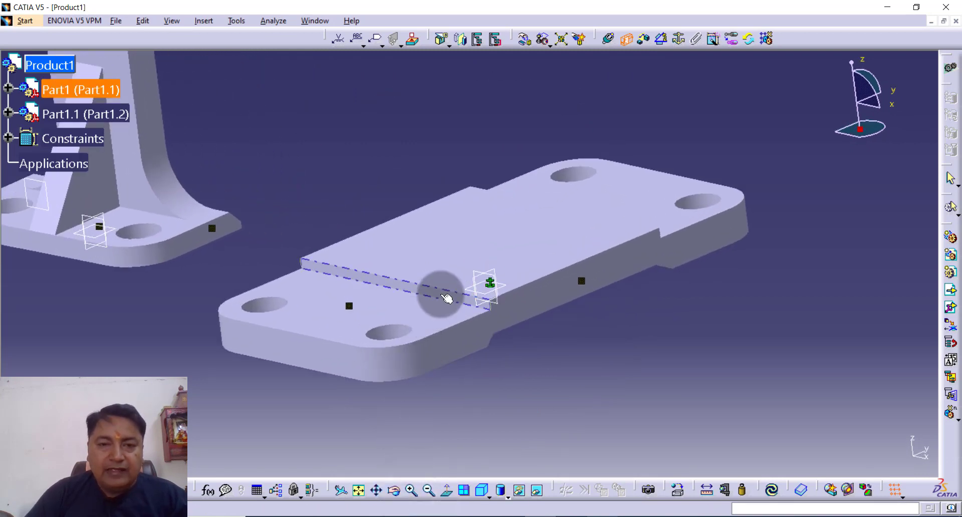
click(449, 297)
middle_drag(532, 348, 289, 307)
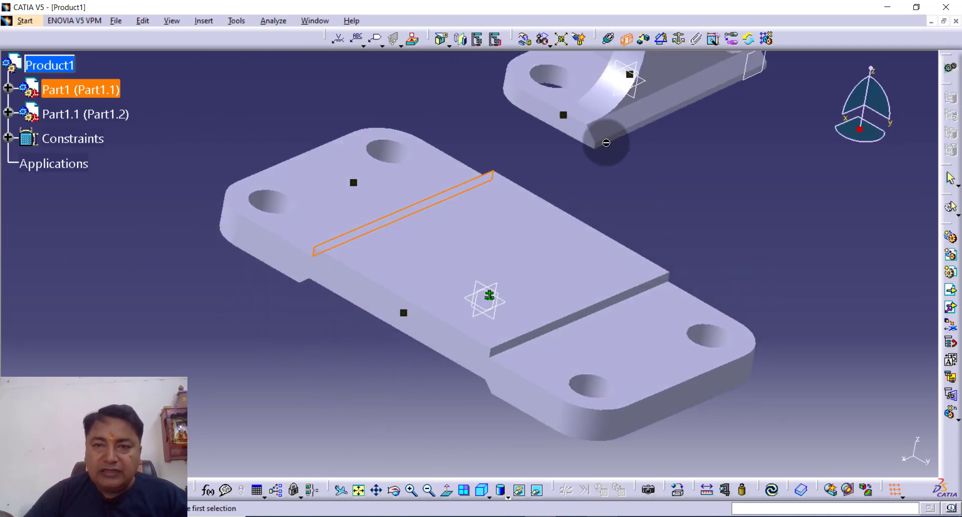
click(411, 489)
middle_drag(801, 166, 655, 279)
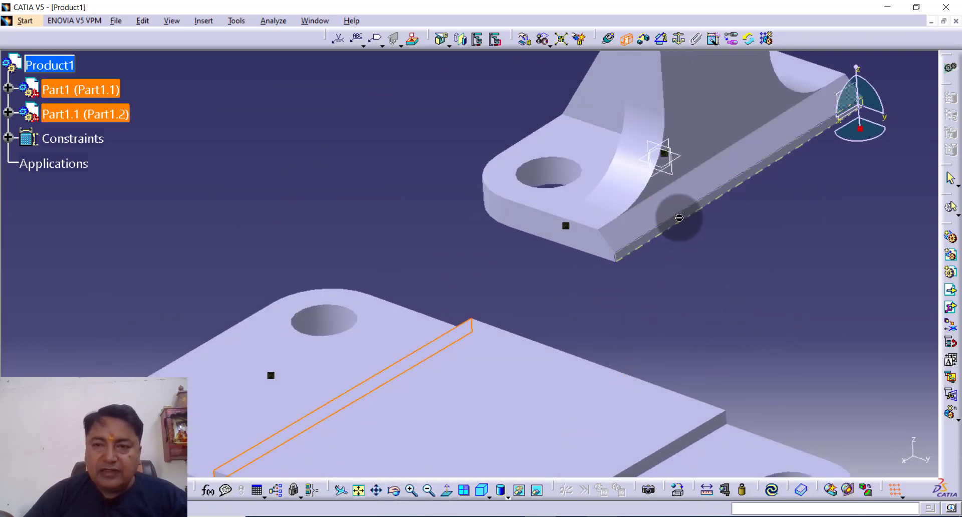
click(679, 218)
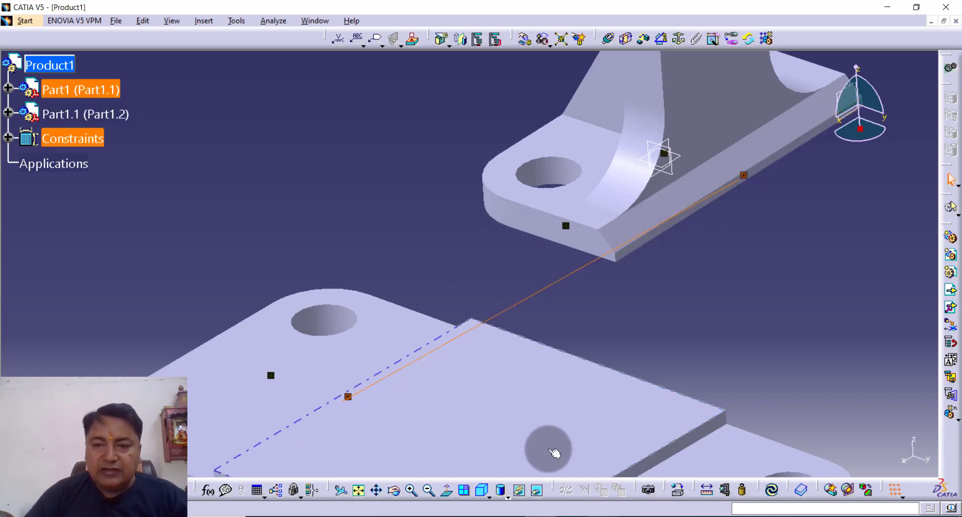
Update the product and delete the conflicting contact constraint between the base's step face and the foot's long side face.
click(770, 491)
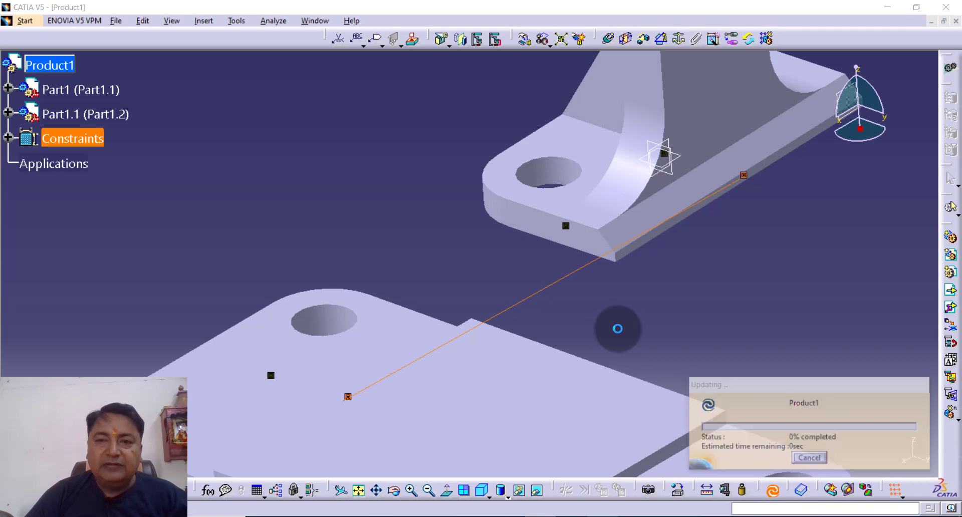
middle_drag(480, 278, 571, 85)
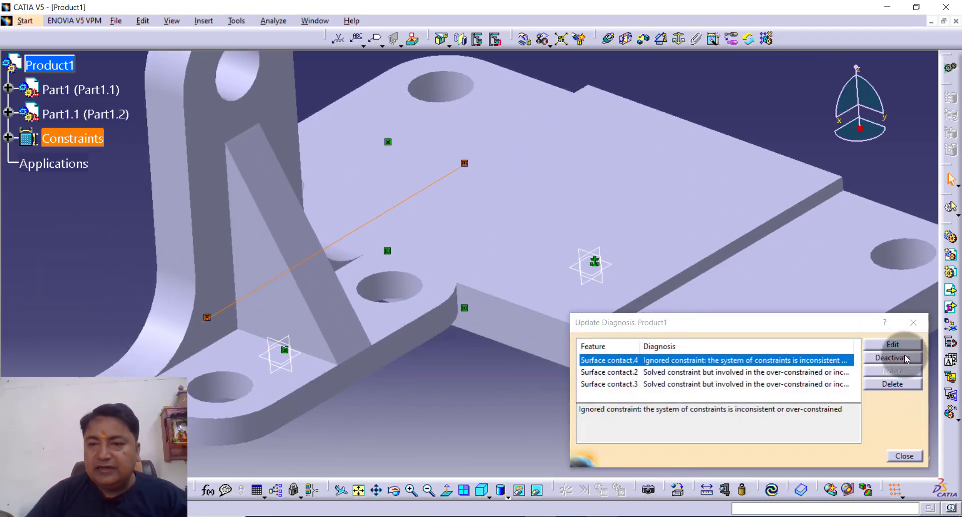
mouse_move(383, 364)
middle_down()
mouse_move(369, 385)
mouse_move(344, 391)
mouse_move(372, 376)
middle_up()
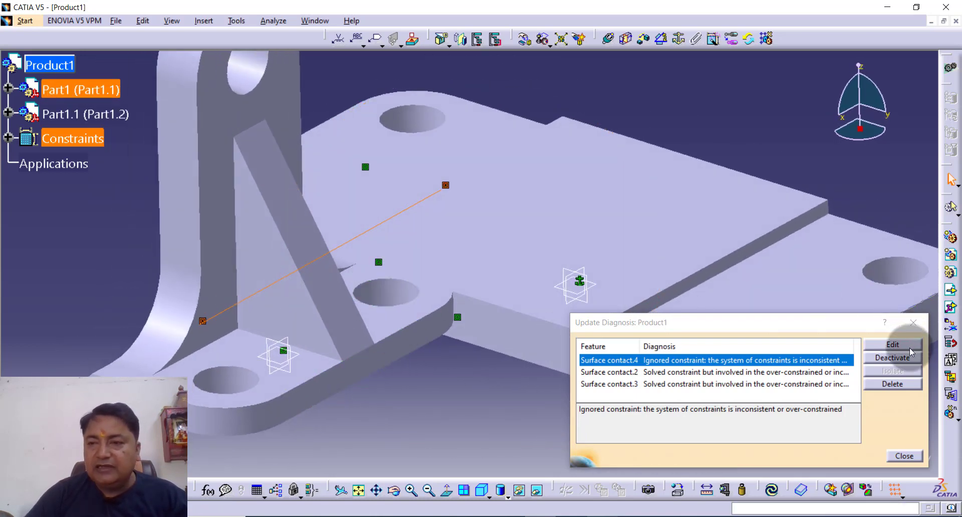
click(892, 384)
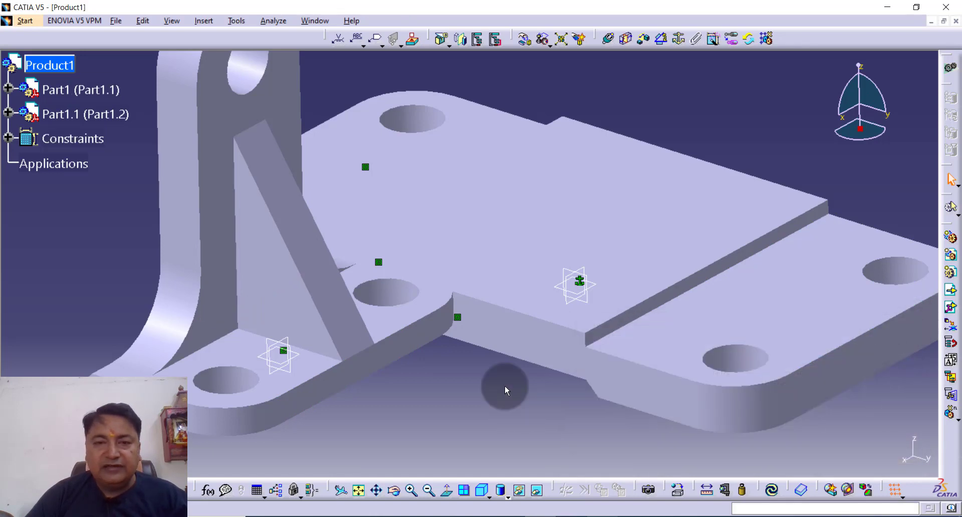
Undo the constraint deletion, the product update and the three contact constraints between the support and the base.
middle_drag(506, 389, 517, 361)
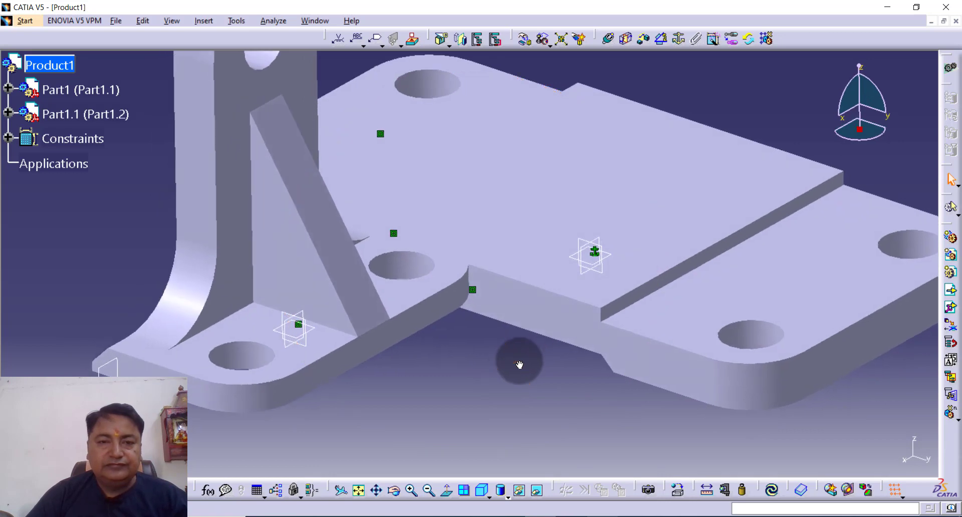
key(ctrl+z)
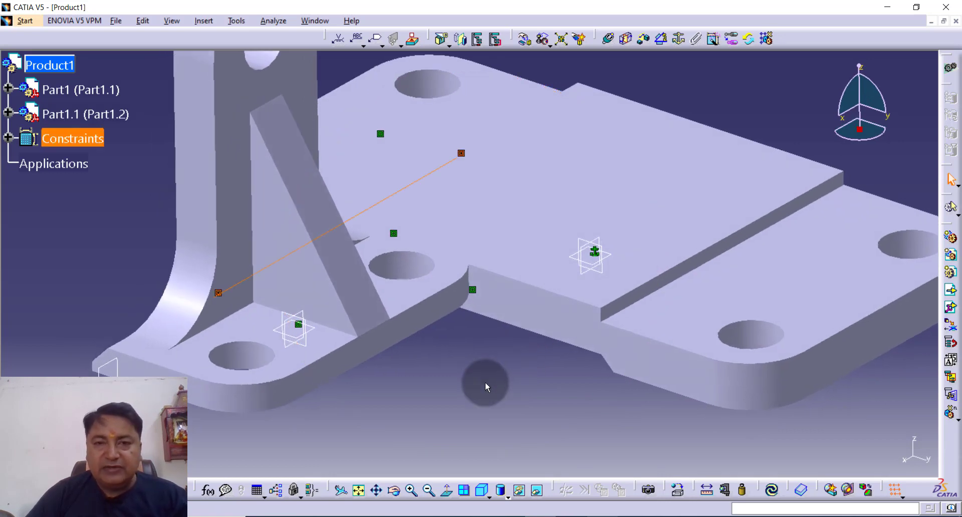
key(ctrl+z)
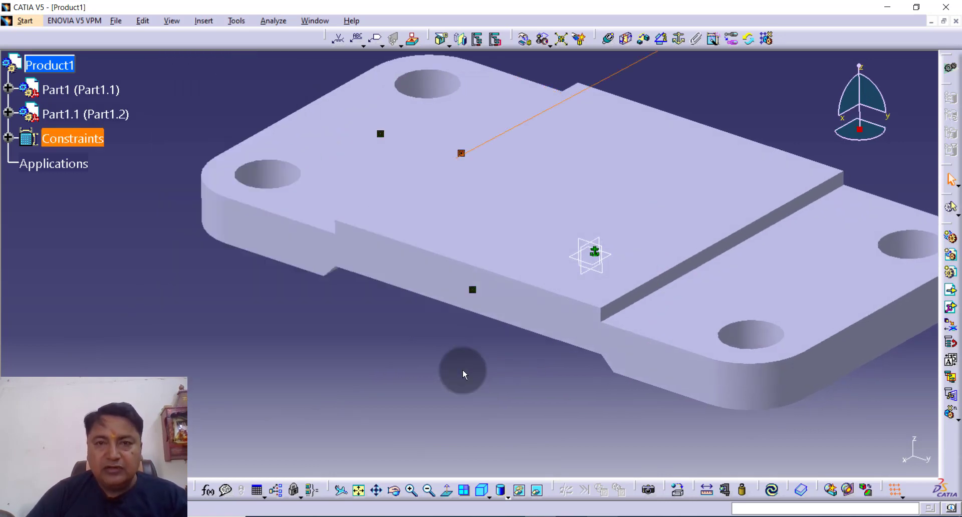
key(ctrl+z)
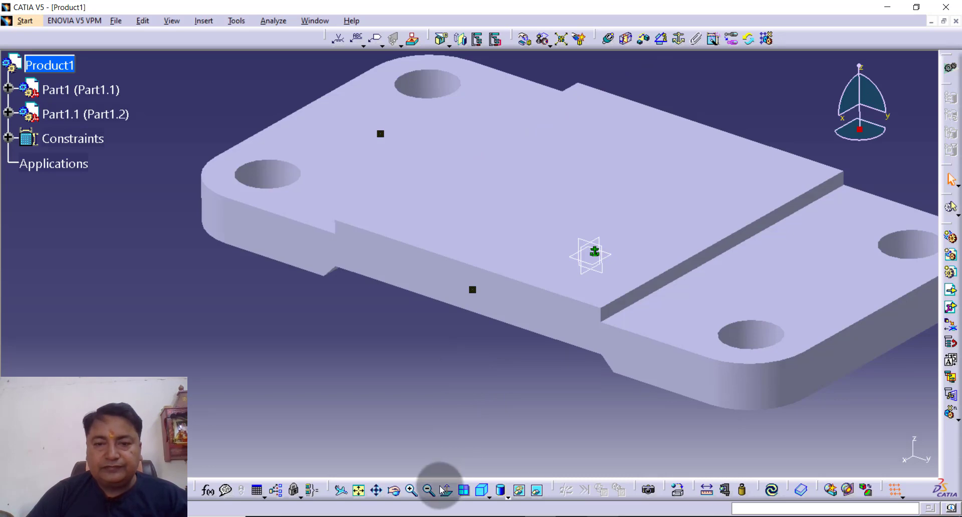
click(358, 490)
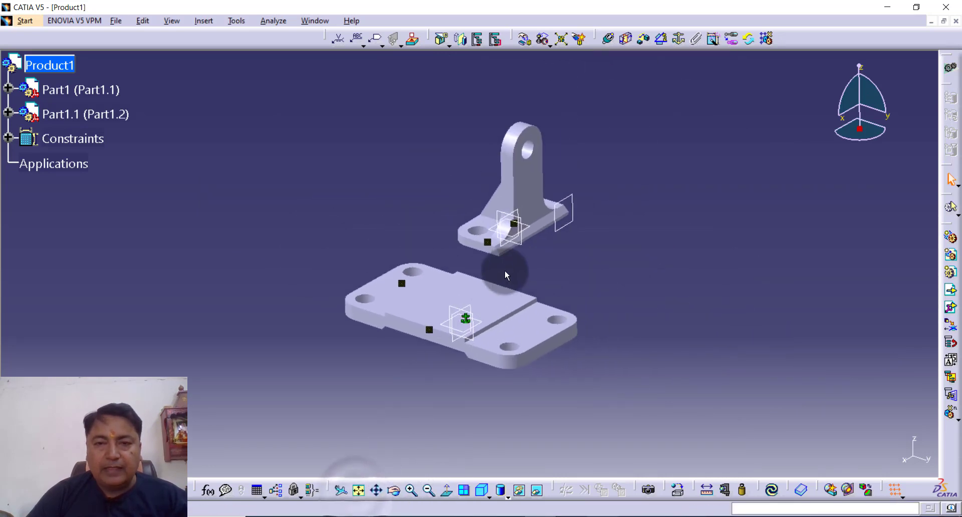
key(ctrl+z)
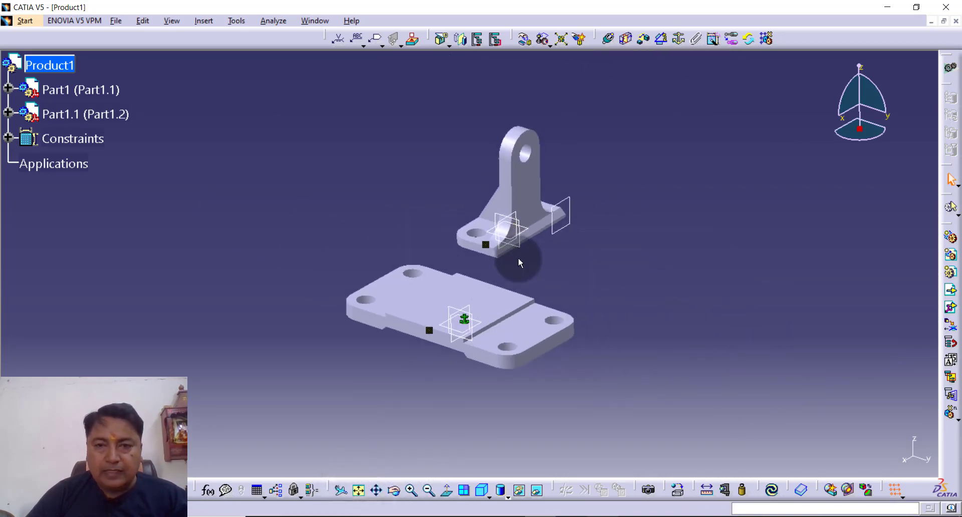
key(ctrl+z)
Start a new contact constraint for seating the support's foot on the base's recessed end.
middle_drag(533, 275, 554, 302)
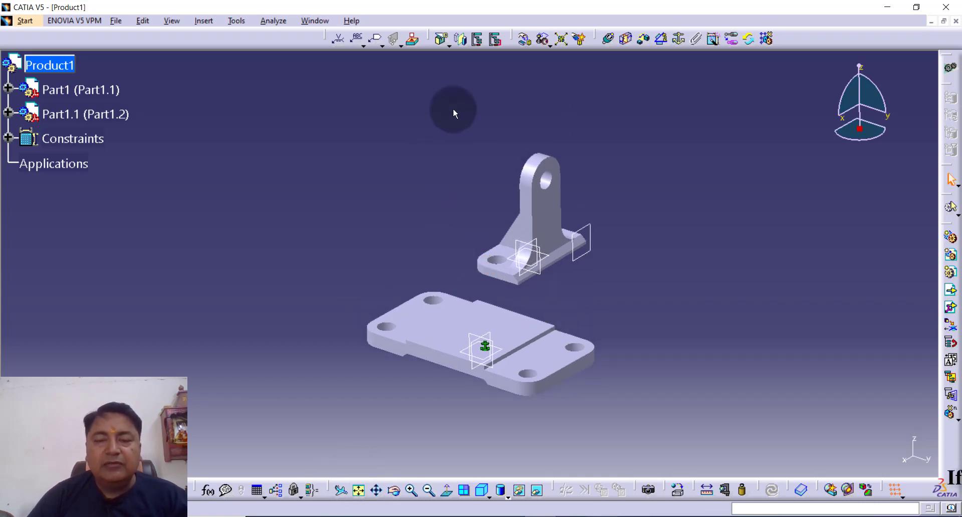
click(625, 39)
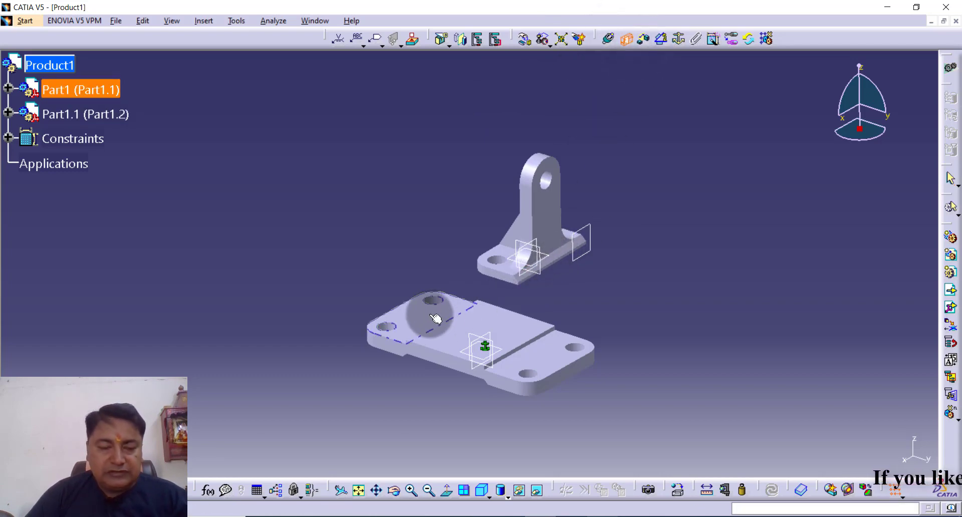
middle_drag(435, 319, 599, 328)
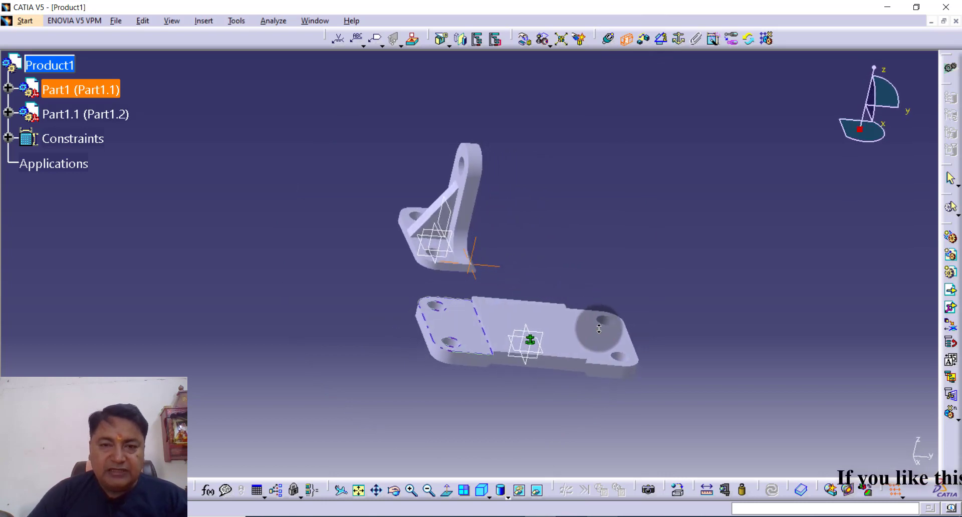
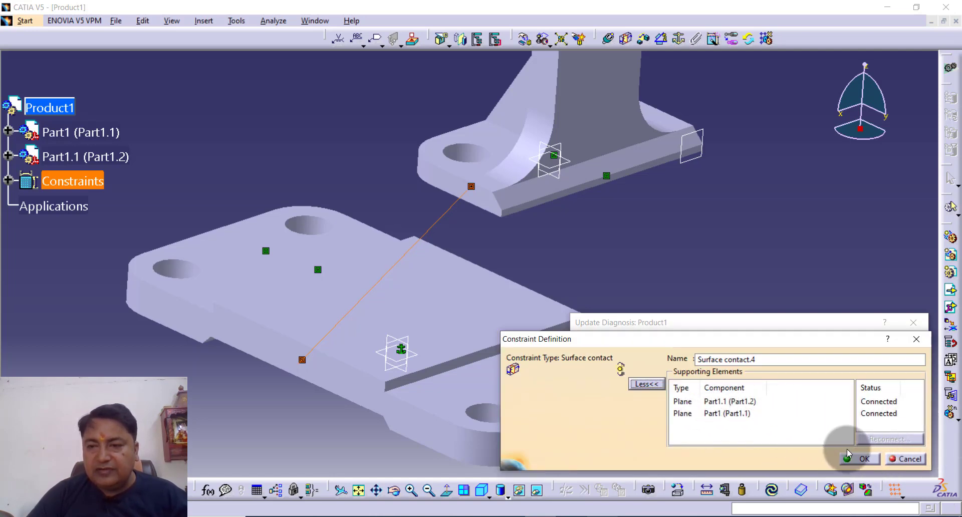
Deactivate and delete the conflicting contact constraint between the foot's short side face and the base's long side face.
click(857, 458)
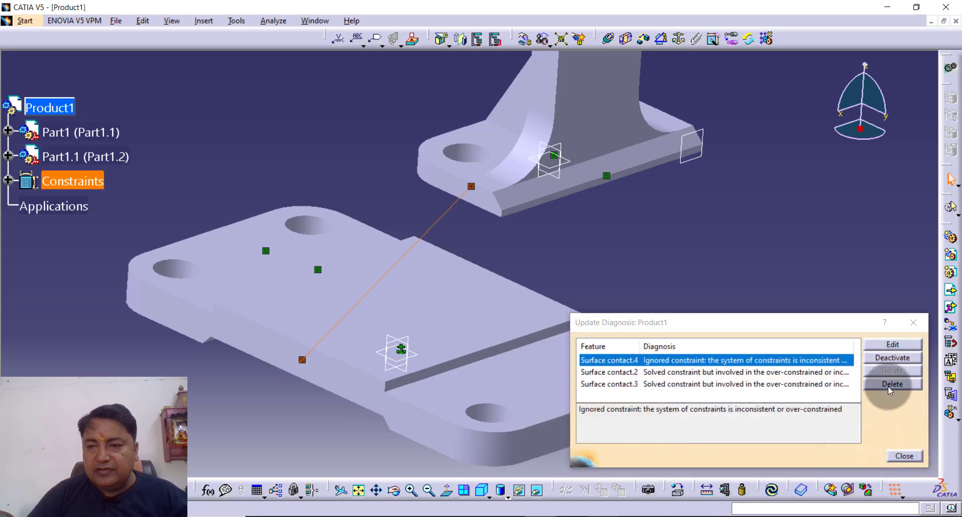
click(889, 357)
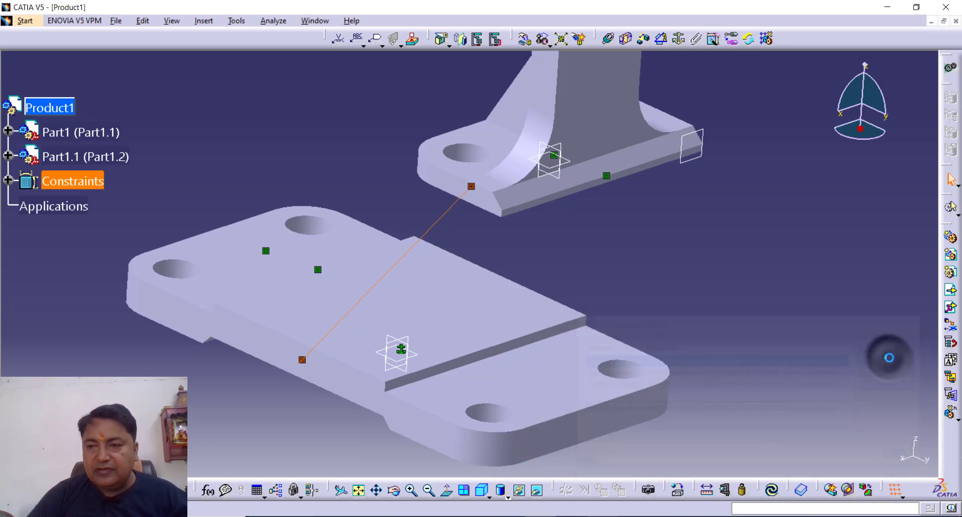
right_click(471, 187)
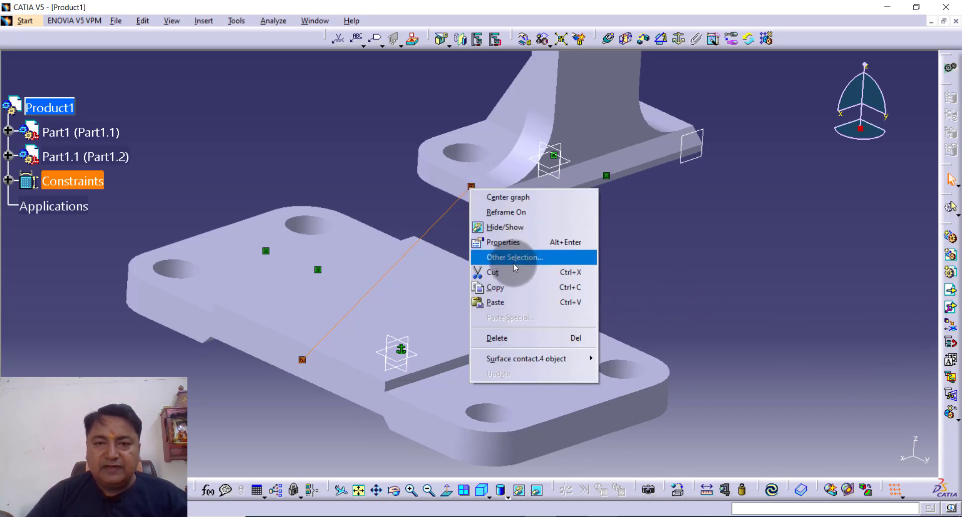
click(519, 338)
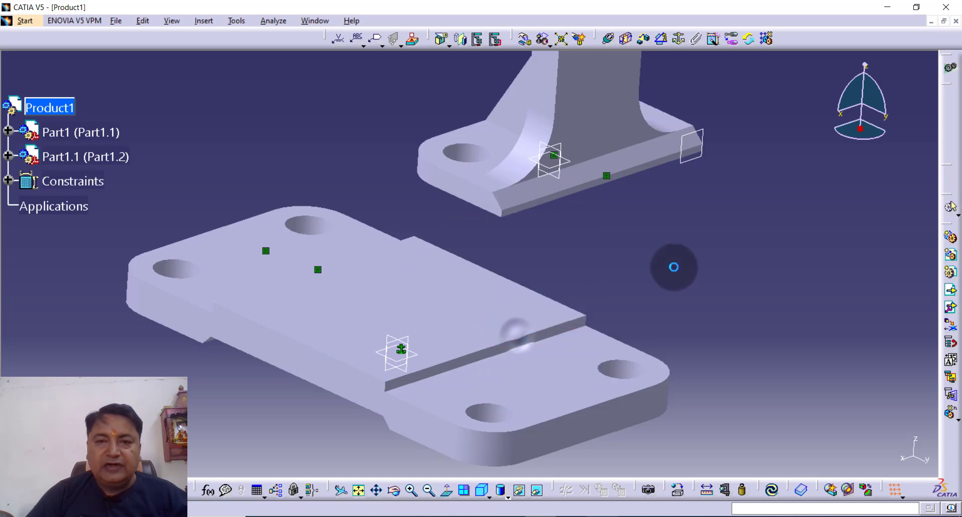
click(536, 179)
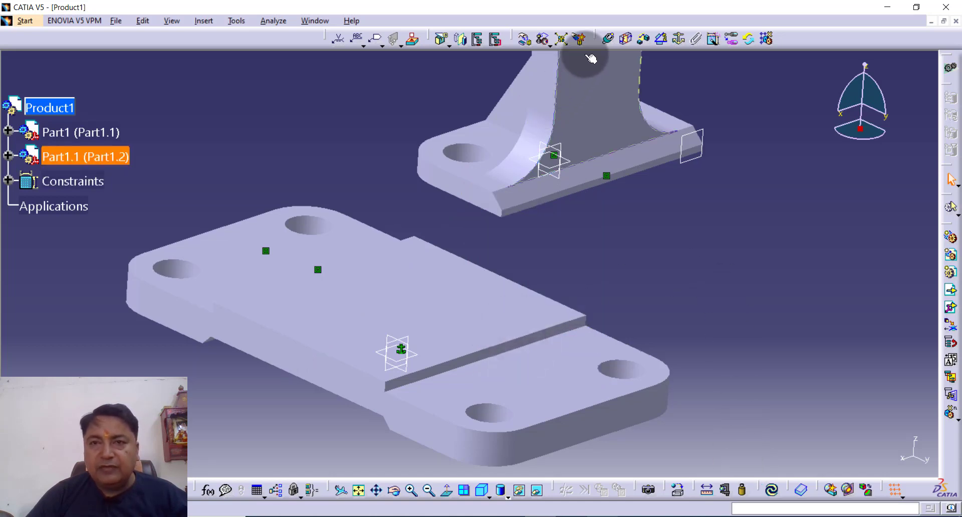
click(625, 43)
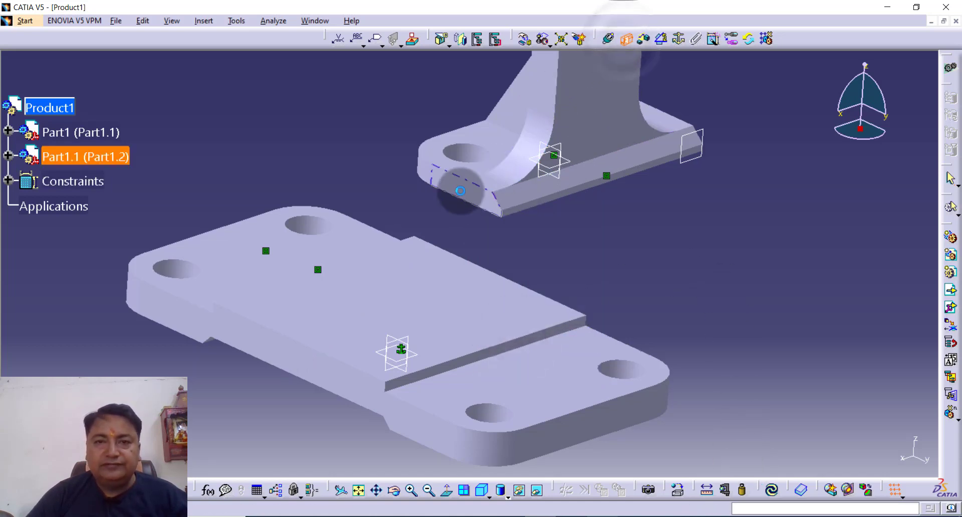
click(453, 191)
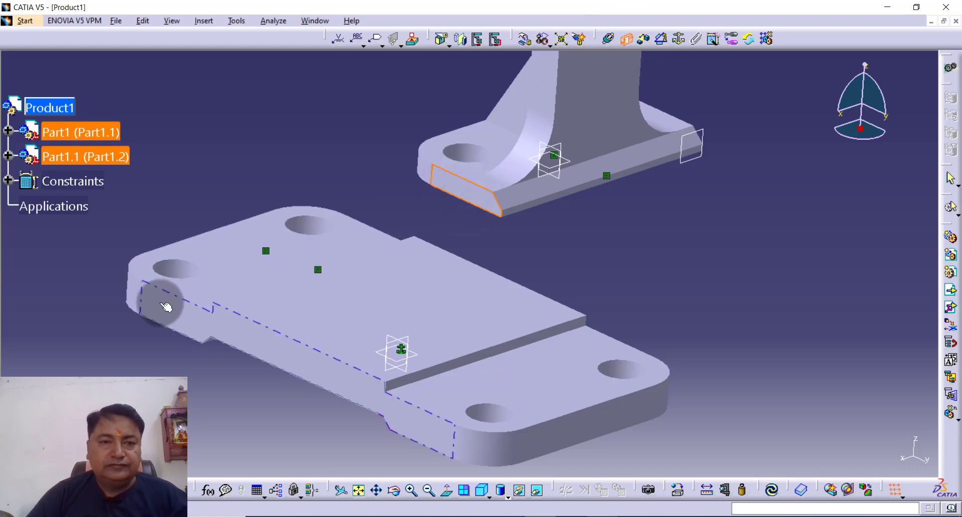
middle_drag(509, 217, 530, 217)
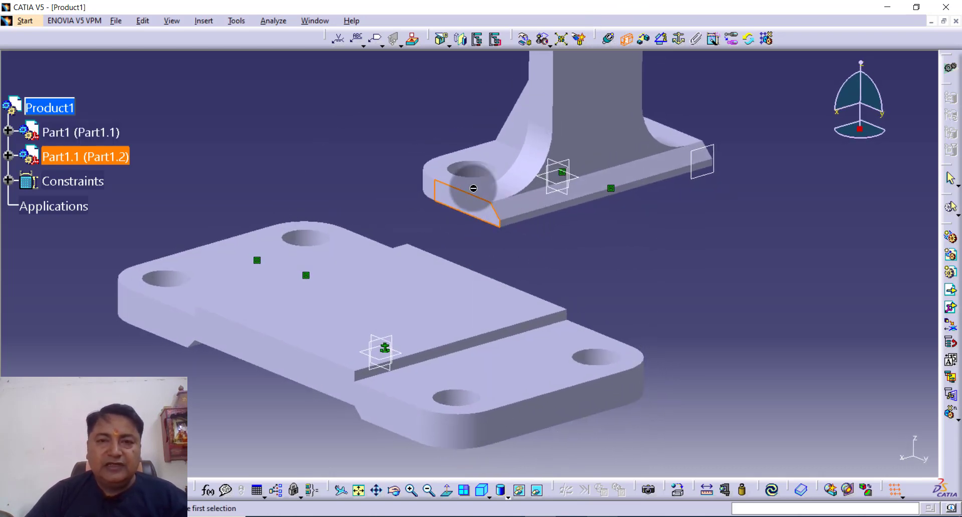
click(625, 38)
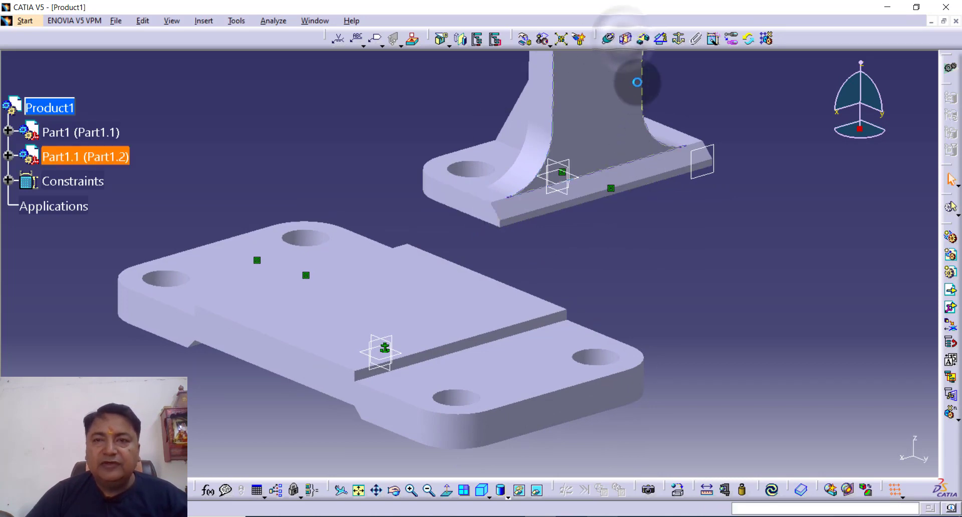
Offset the foot's short side face 0 mm from the base's long side face with Same orientation and update the product.
click(645, 40)
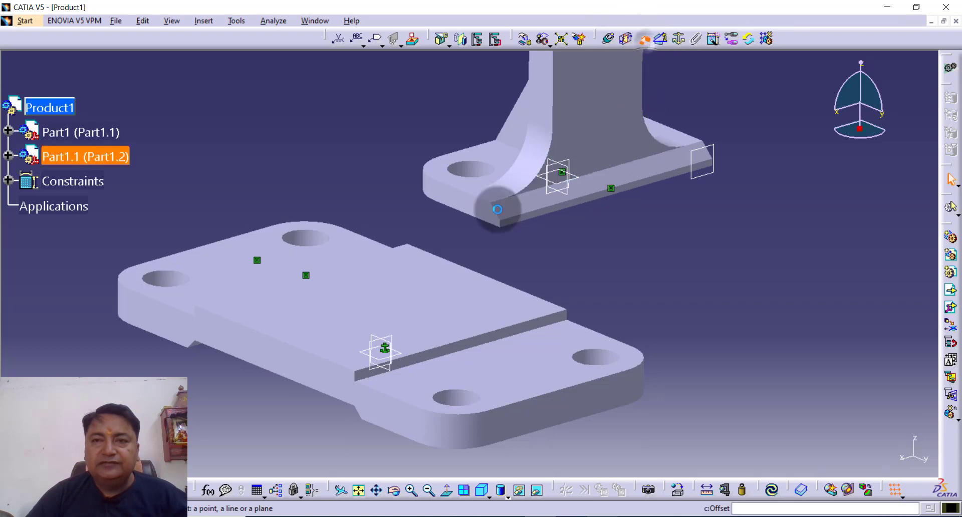
click(464, 201)
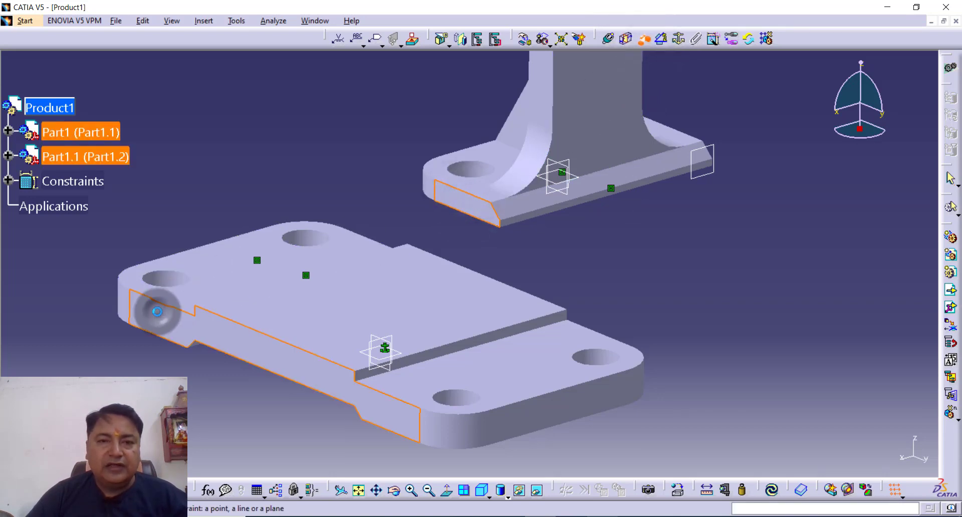
click(157, 312)
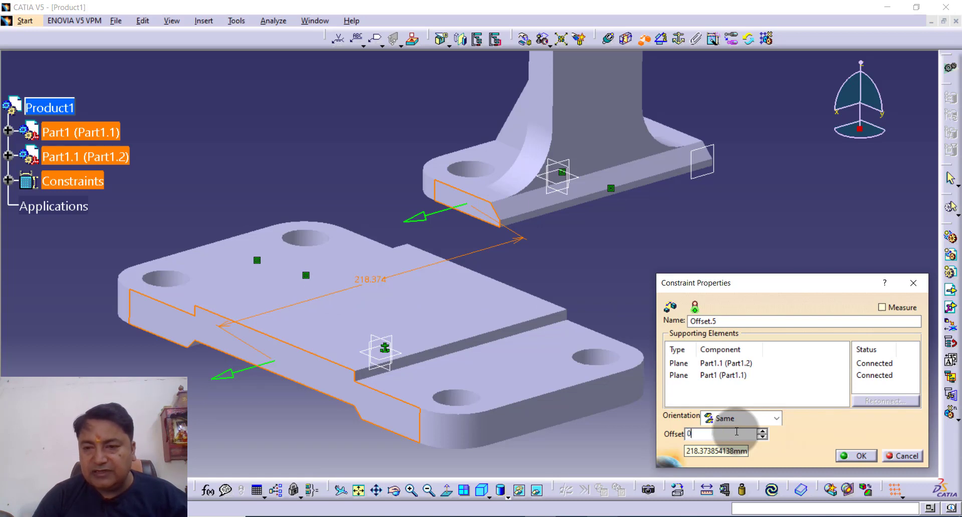
key(Return)
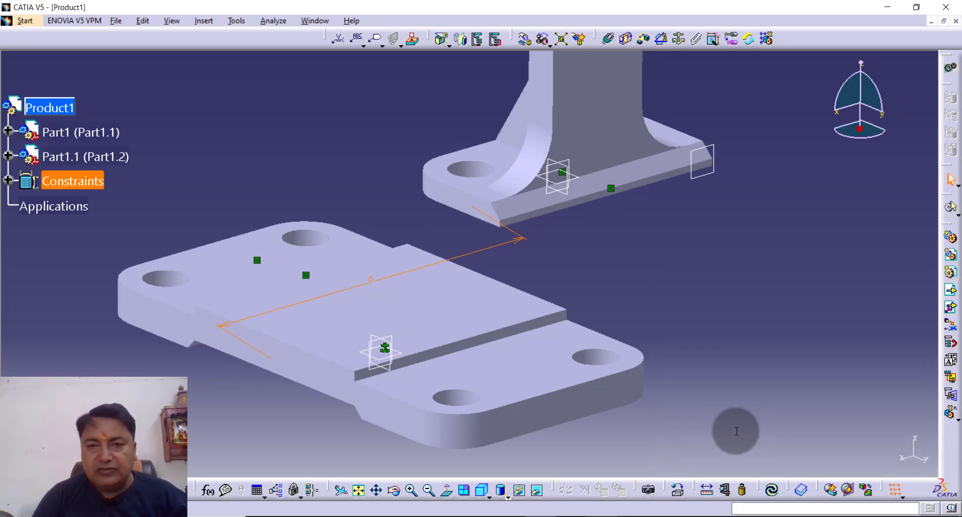
click(772, 490)
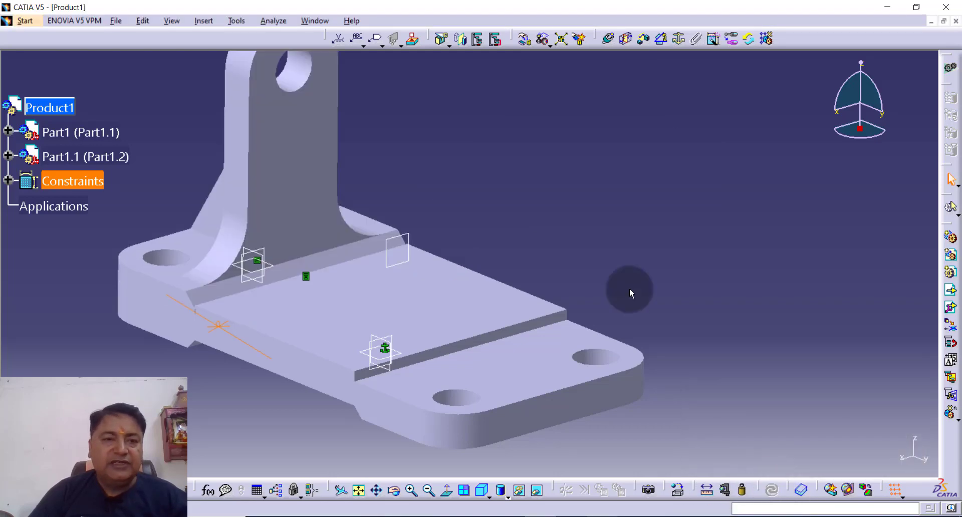
Examine the support's position on the base from several angles.
middle_drag(633, 283, 322, 221)
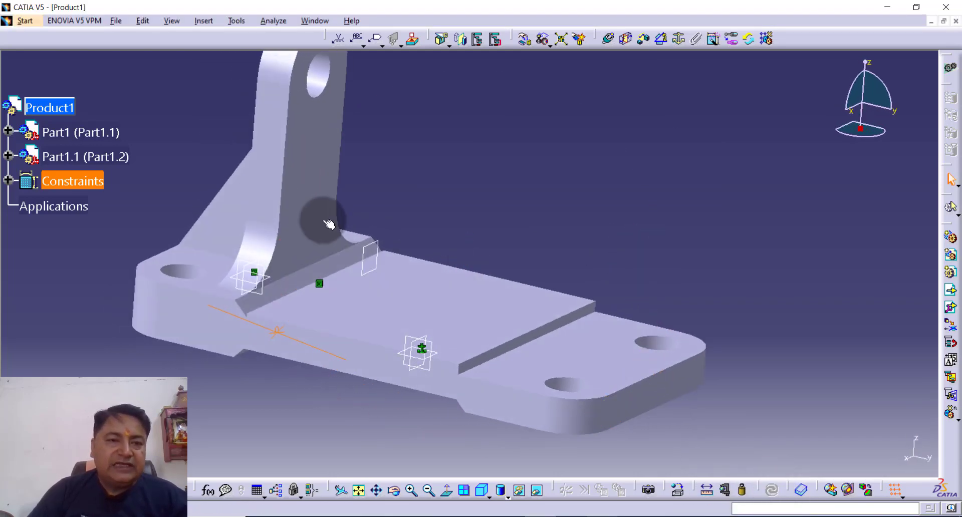
middle_drag(514, 211, 495, 223)
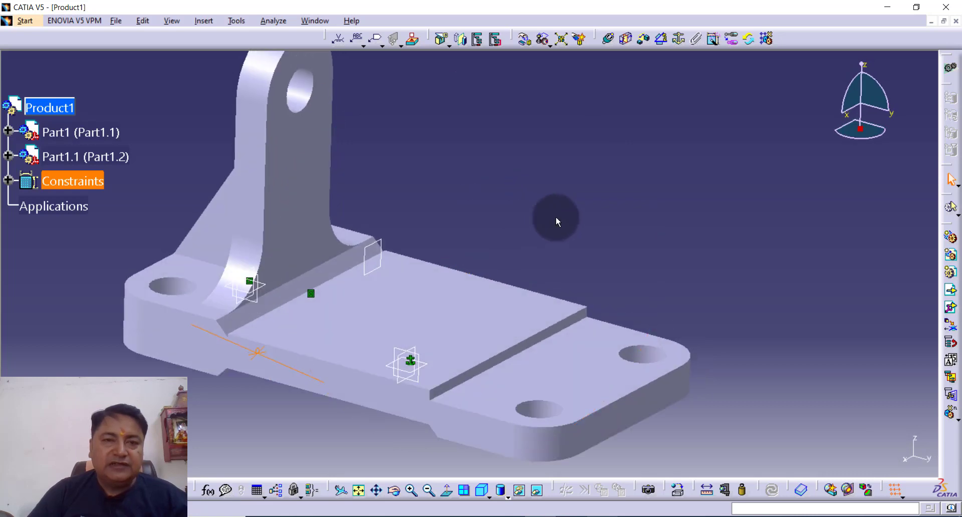
middle_drag(556, 221, 577, 262)
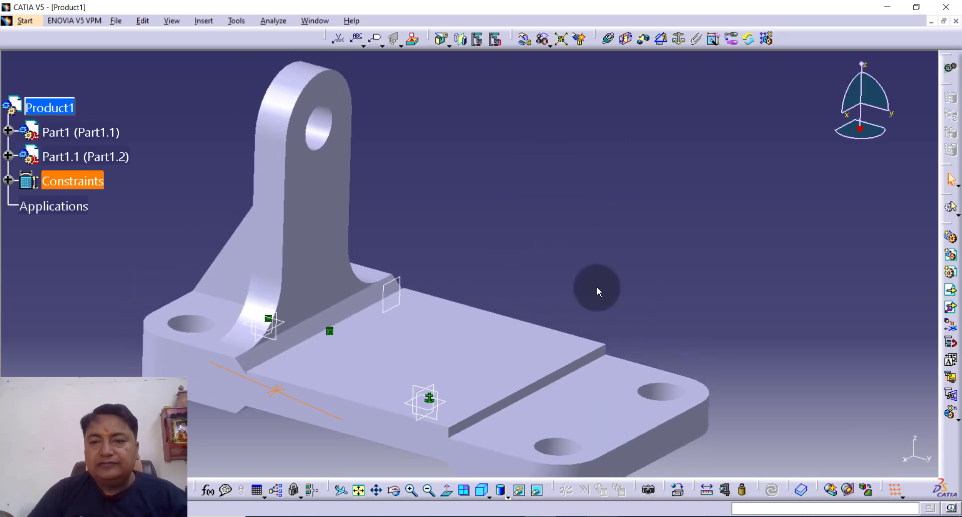
click(425, 496)
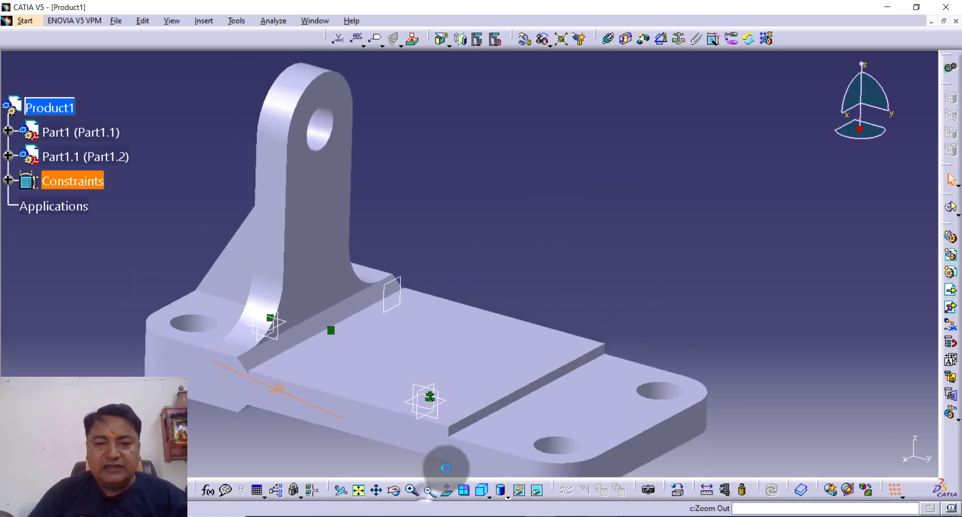
middle_drag(614, 281, 581, 277)
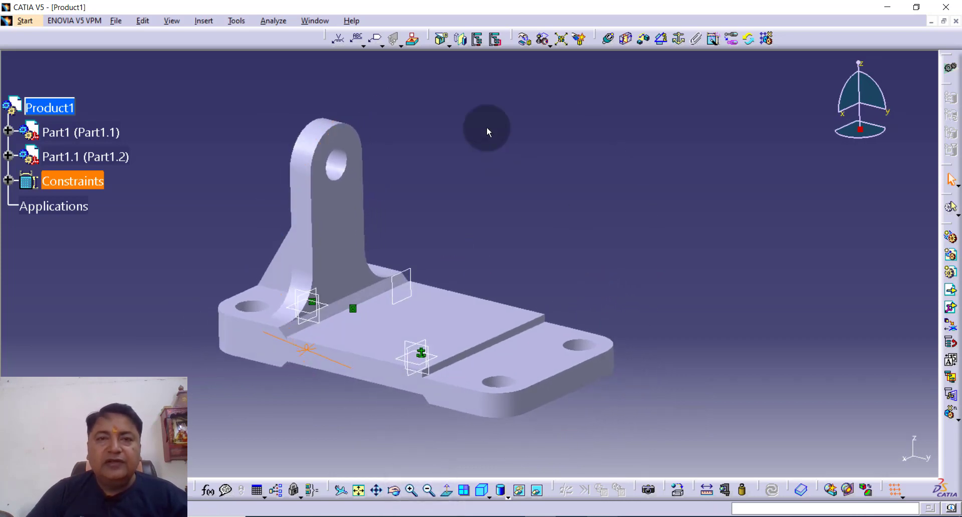
middle_drag(659, 197, 693, 201)
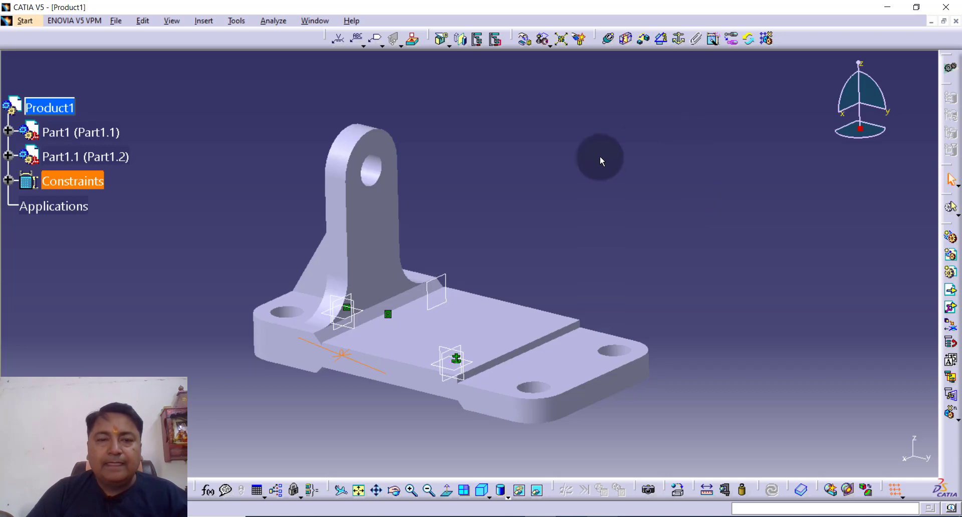
middle_drag(593, 179, 604, 178)
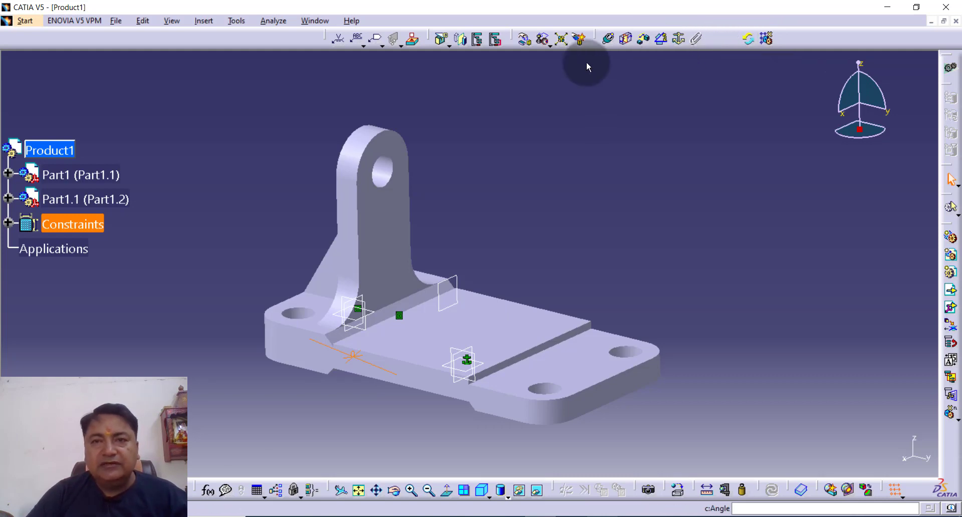
click(555, 123)
middle_drag(541, 158, 523, 205)
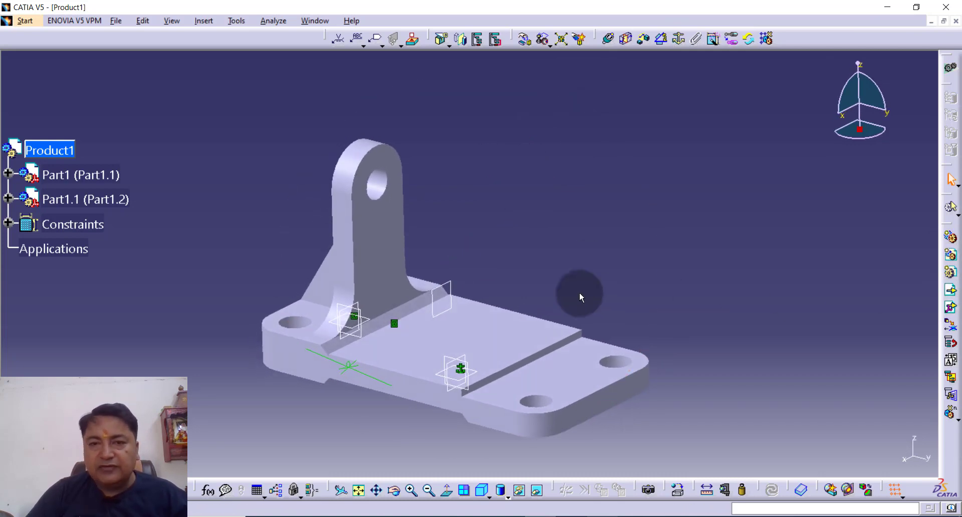
middle_drag(575, 278, 579, 266)
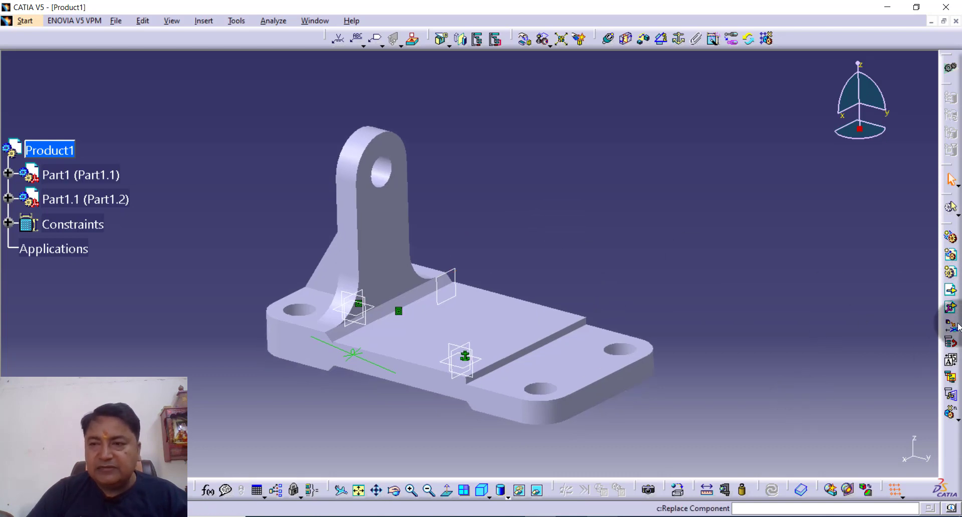
Insert the existing part SUPPORT1 from the Desktop into Product1 with positioning.
click(951, 309)
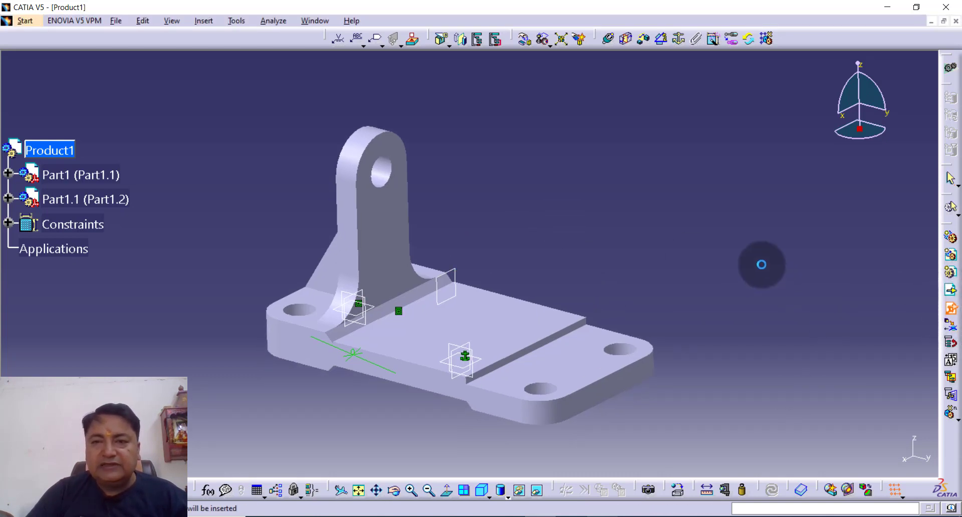
click(47, 150)
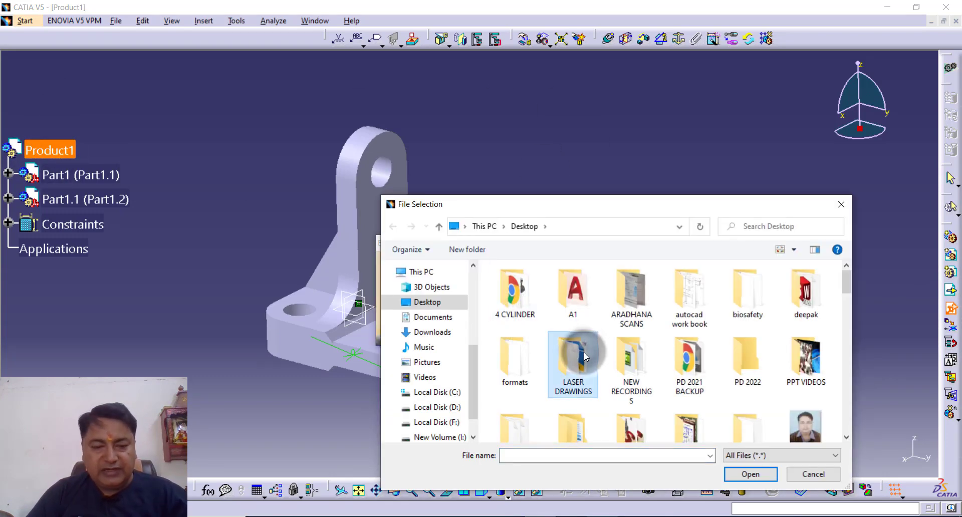
scroll(584, 352, down, 2)
key(s)
key(s)
key(s)
key(s)
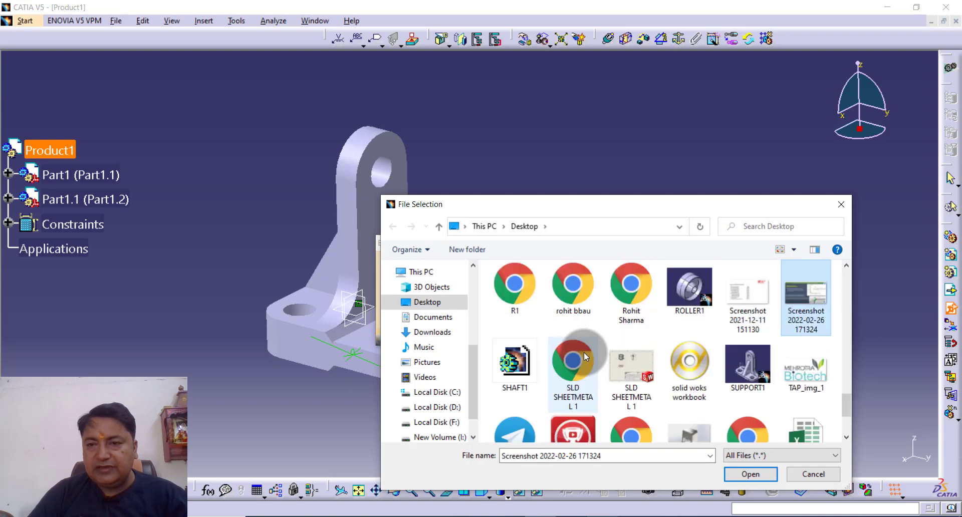
click(746, 364)
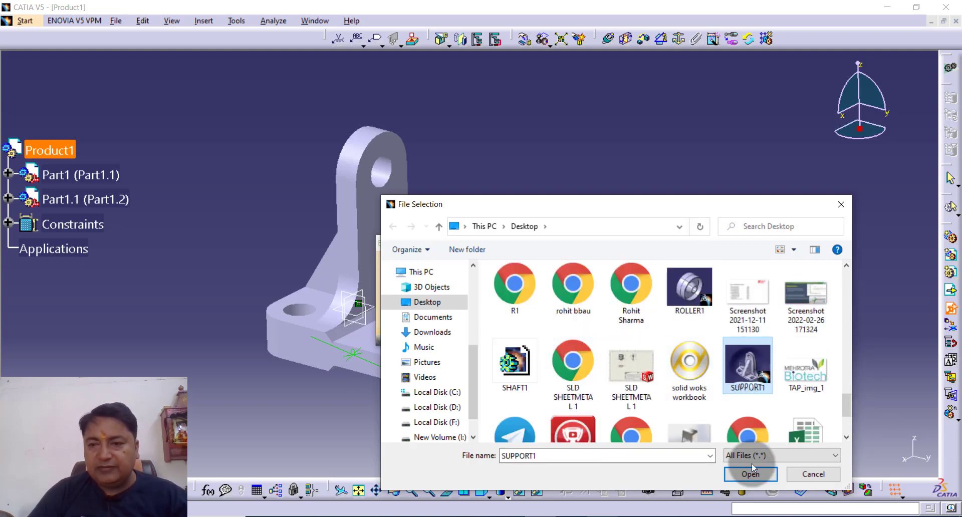
click(744, 475)
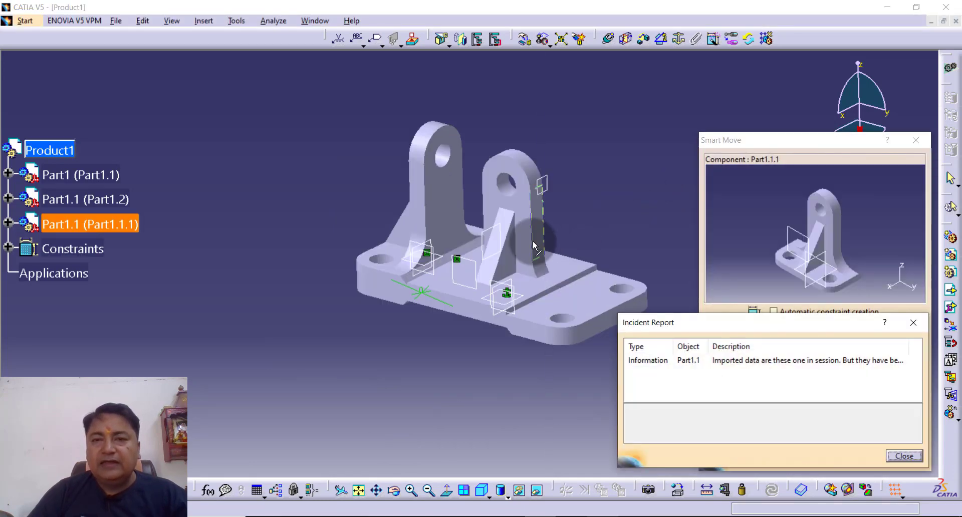
Move the second support clear of the base with Smart Move and close the incident report.
click(526, 239)
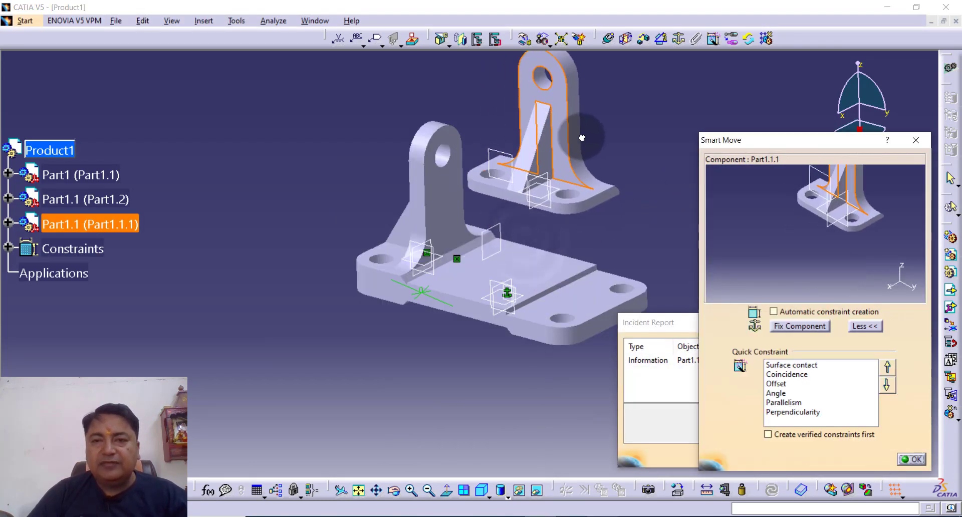
click(907, 458)
click(904, 455)
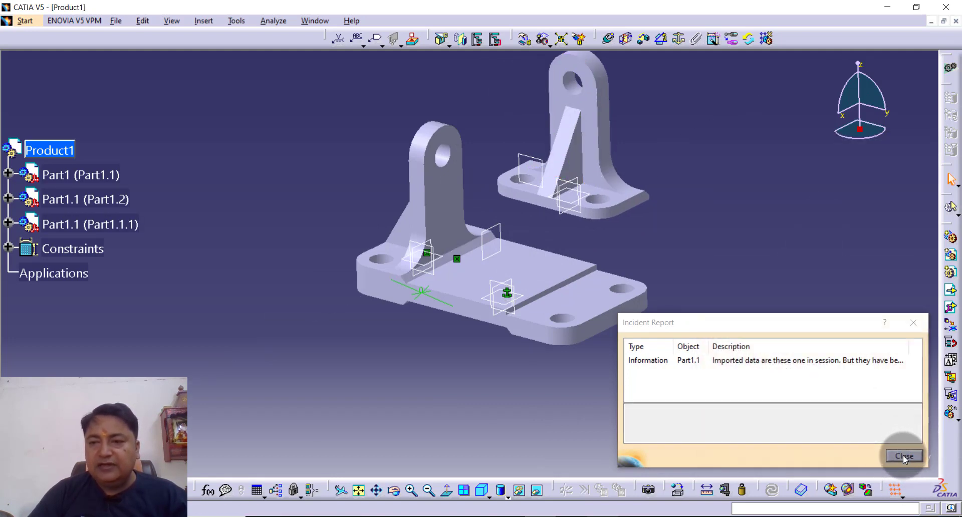
Rotate the second support around the Z axis to face the first one and move it along the XY plane beyond the base's free end.
middle_drag(671, 174, 655, 257)
click(529, 47)
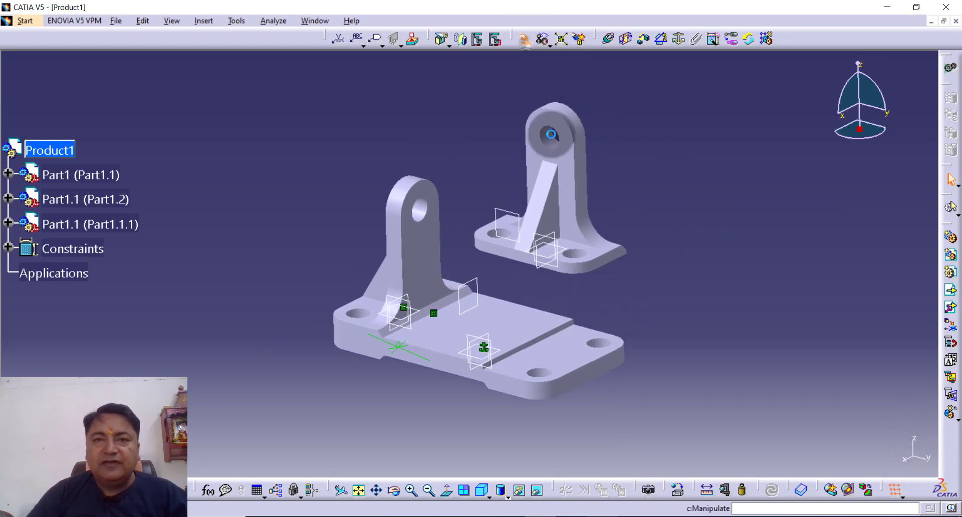
click(888, 426)
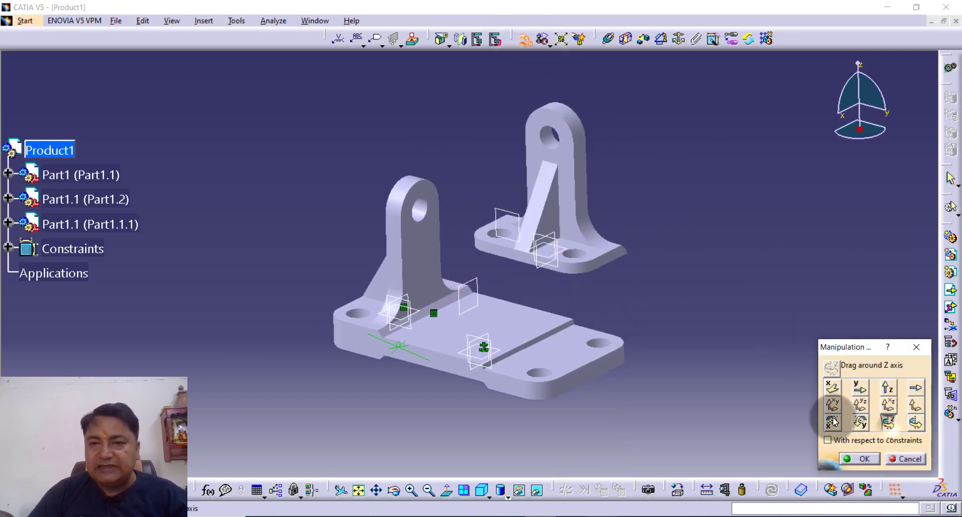
drag(500, 243, 321, 201)
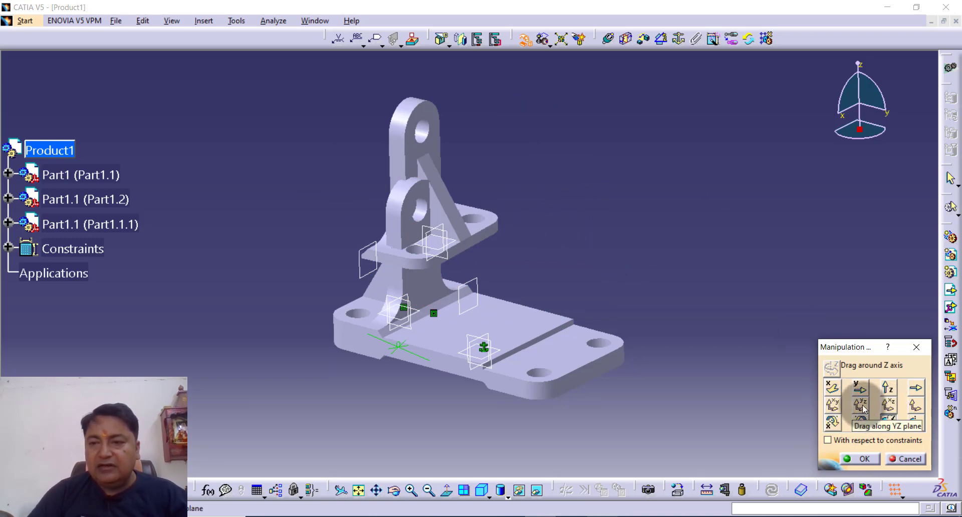
click(832, 403)
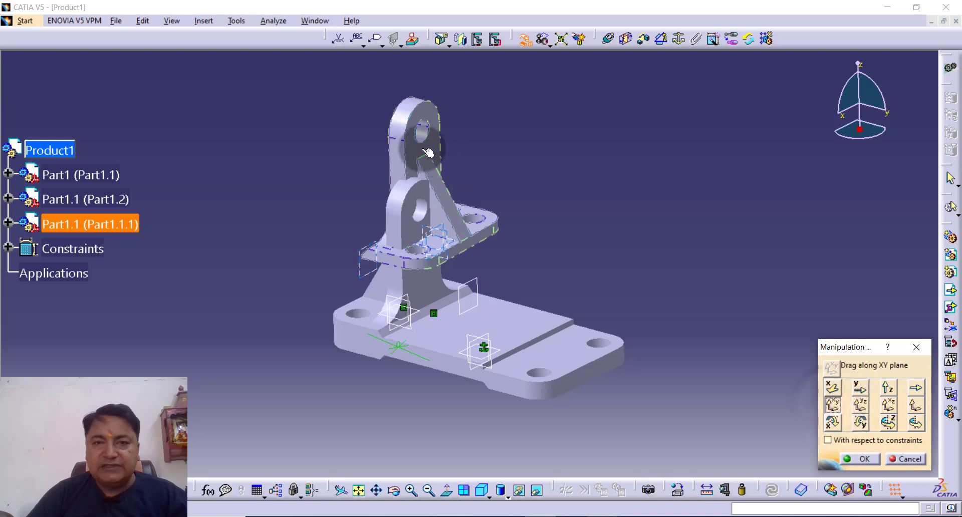
drag(429, 153, 714, 194)
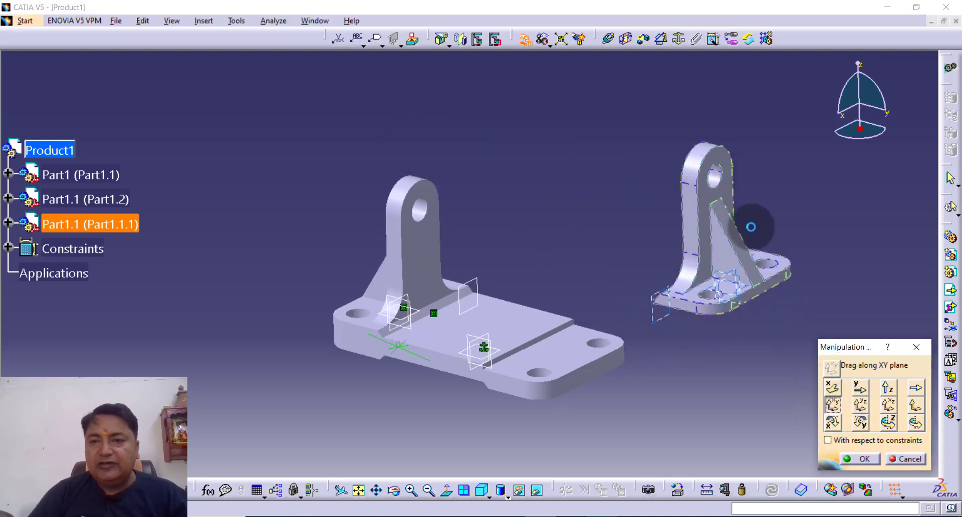
click(858, 459)
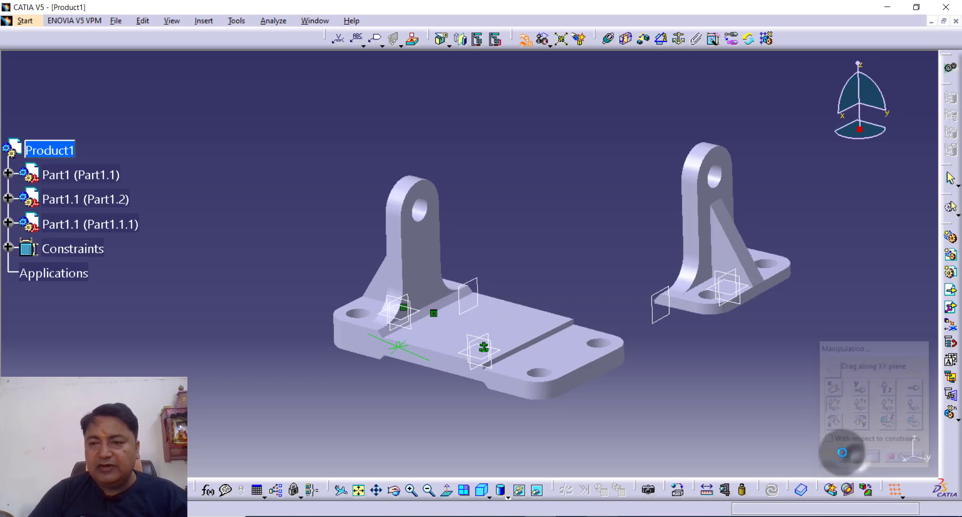
Add a contact constraint between the base's free step face and the second support foot's long side face, and update the product.
click(624, 39)
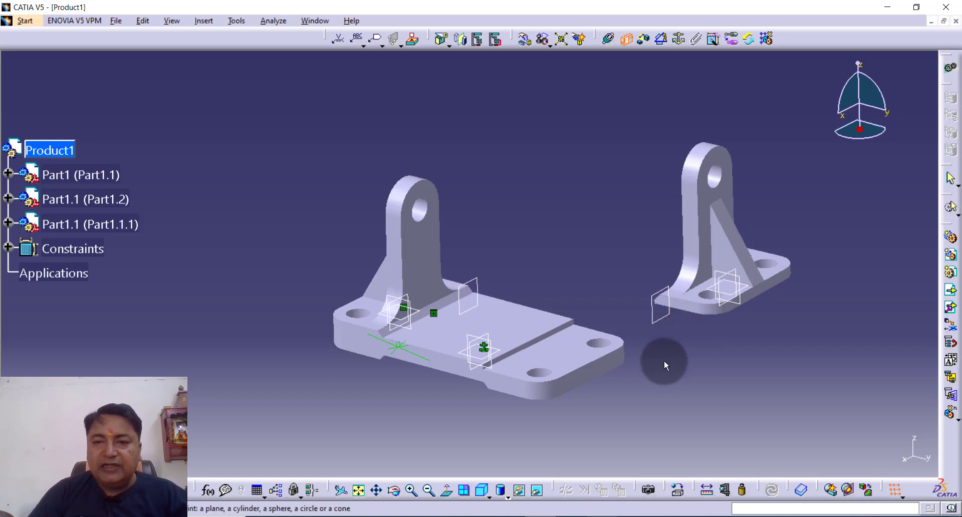
middle_drag(664, 361, 674, 357)
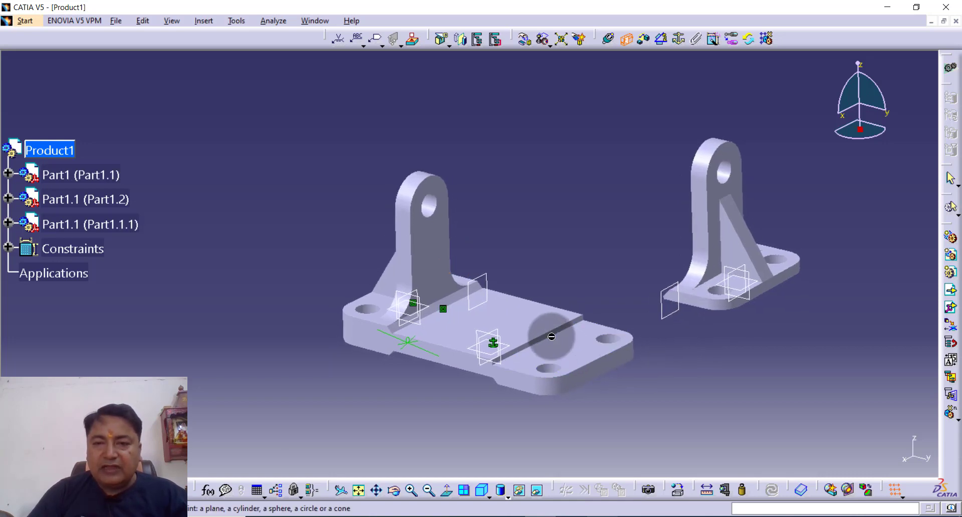
click(412, 489)
click(413, 489)
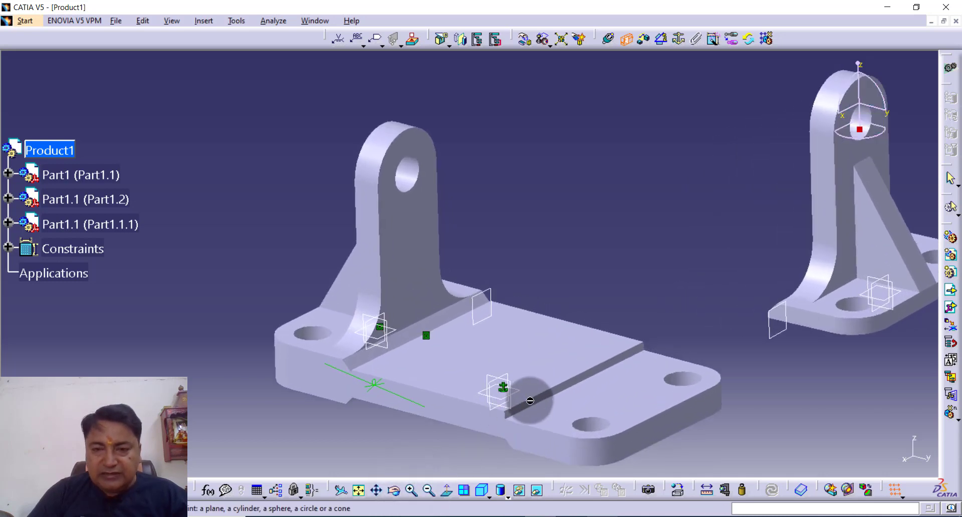
click(523, 406)
middle_drag(601, 283, 741, 322)
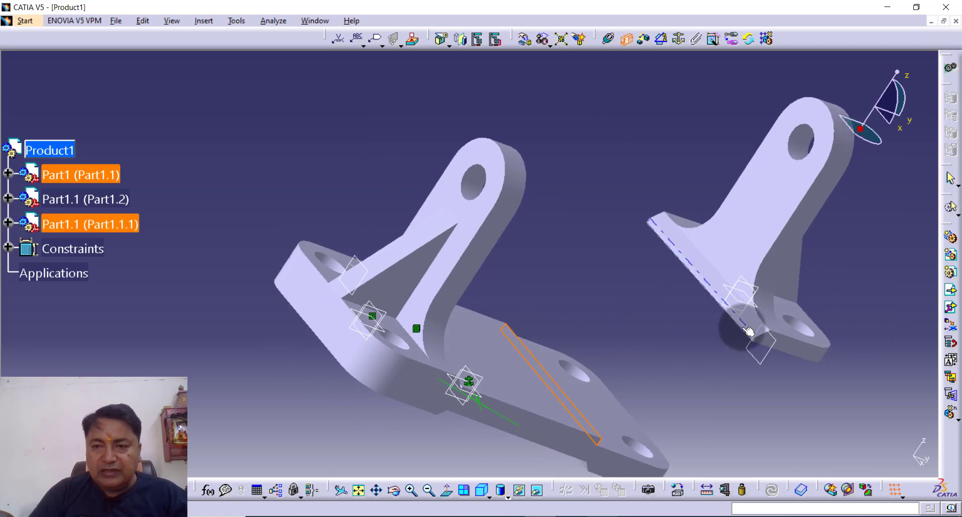
click(741, 329)
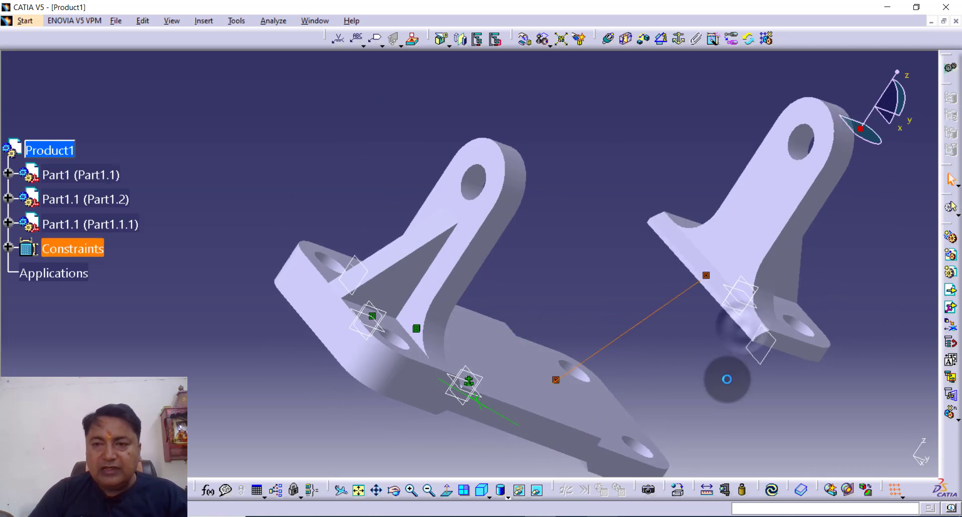
click(774, 497)
Add a contact constraint between the second support foot's underside and the base's lower step top face, and update the product.
middle_drag(736, 356, 641, 335)
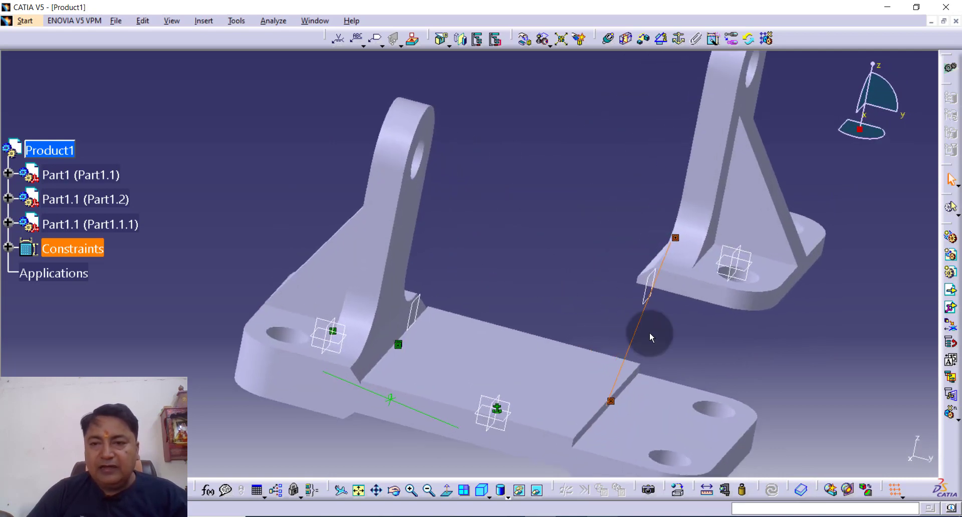
middle_drag(751, 384, 566, 133)
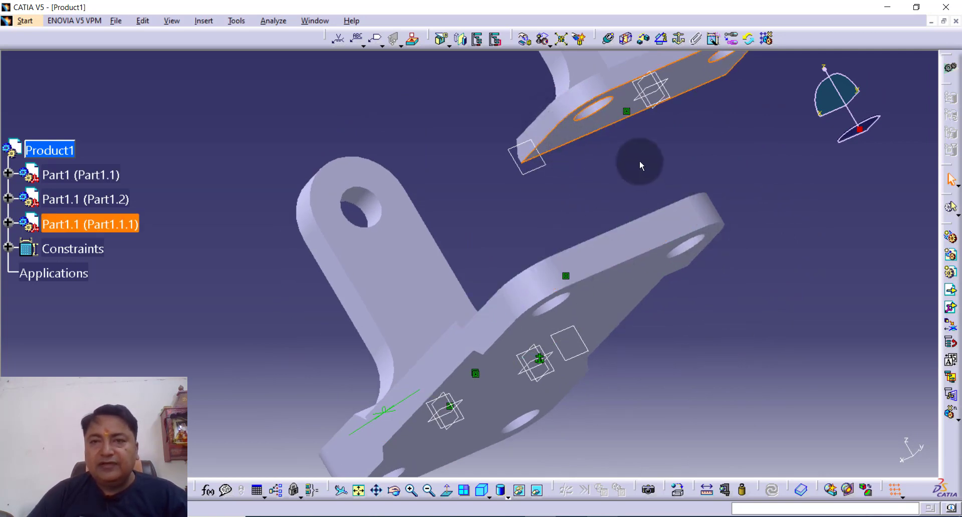
click(625, 38)
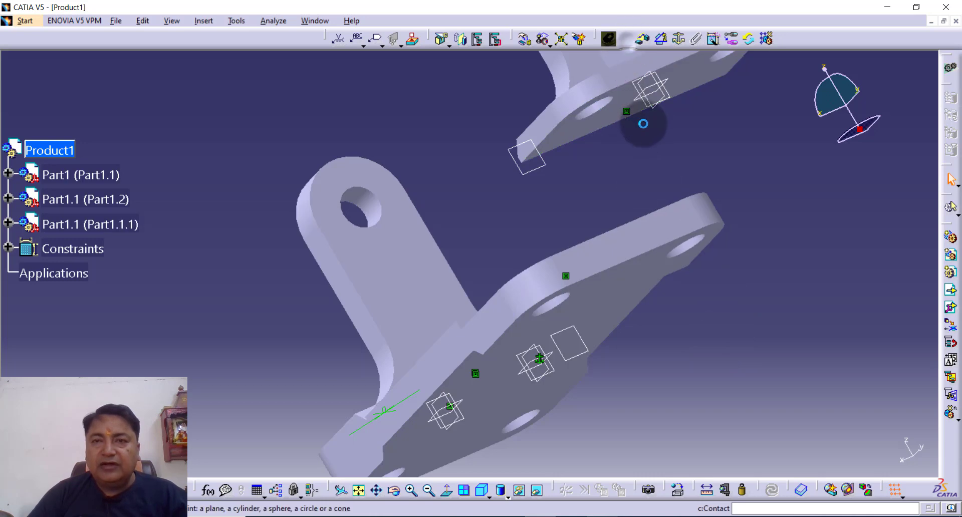
middle_drag(590, 165, 622, 272)
click(637, 388)
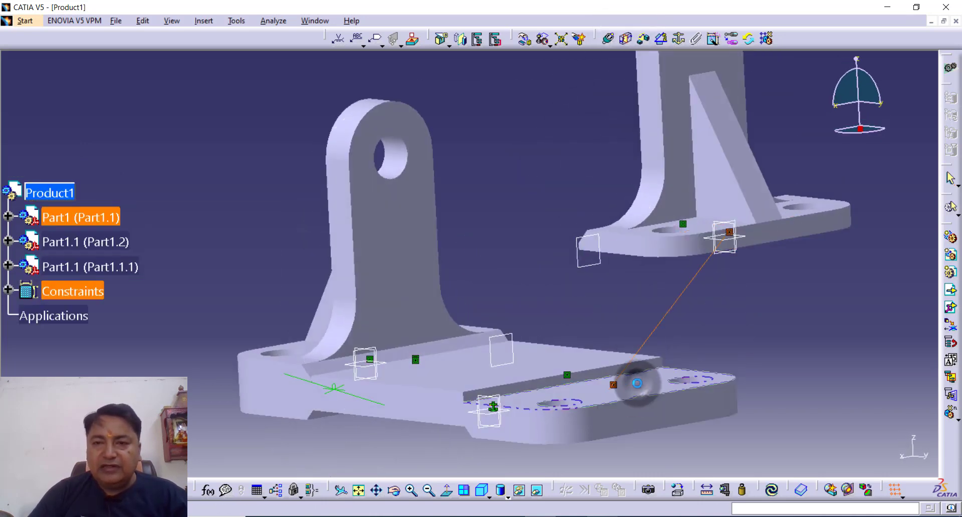
click(774, 492)
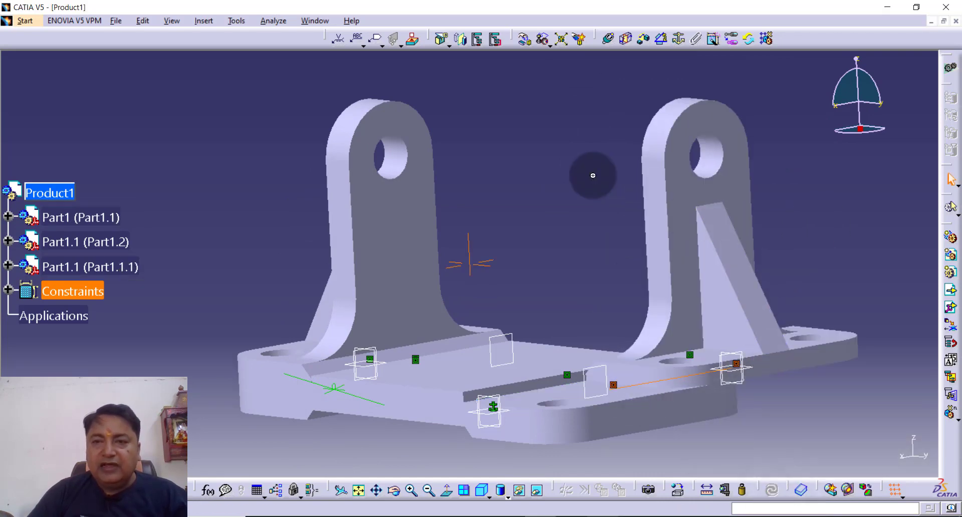
Make the second support's front corner hole axis coincident with the matching base hole axis and update the product.
middle_drag(592, 172, 584, 217)
middle_drag(744, 317, 751, 215)
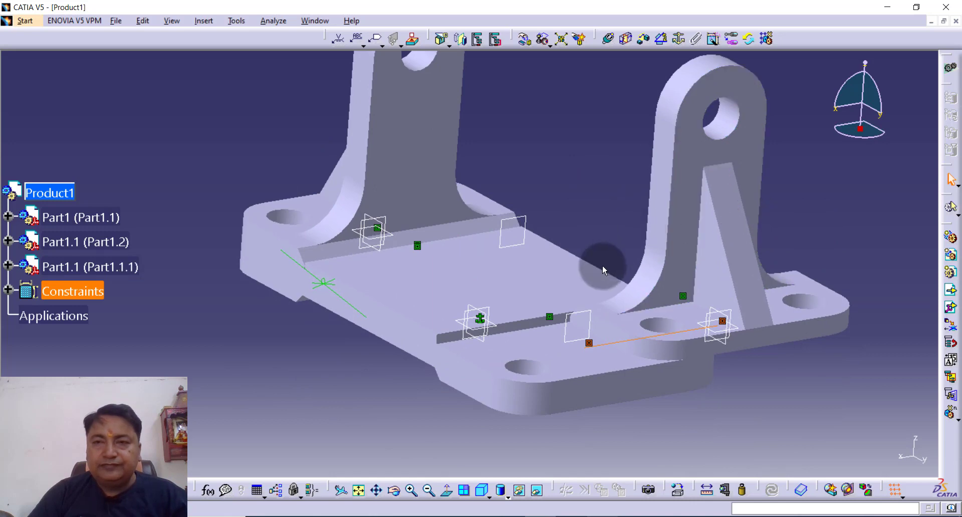
click(607, 41)
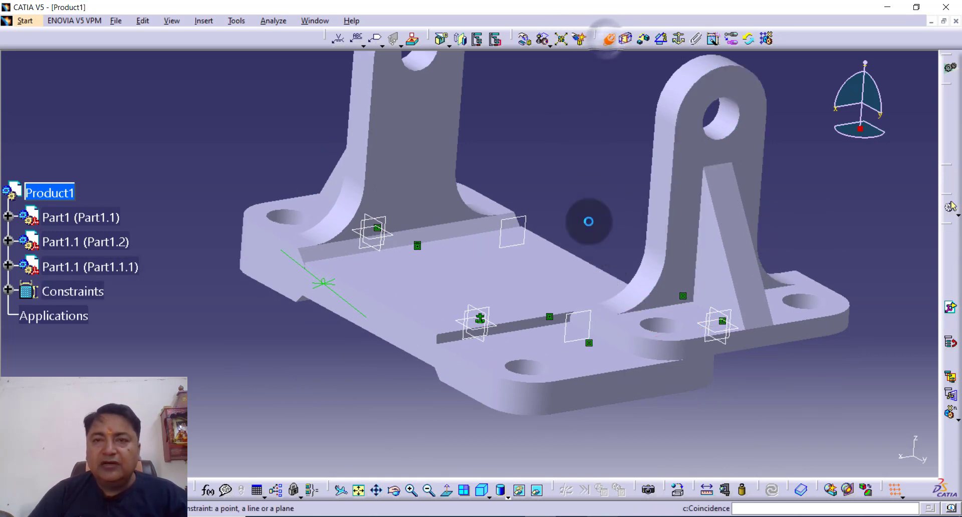
click(531, 369)
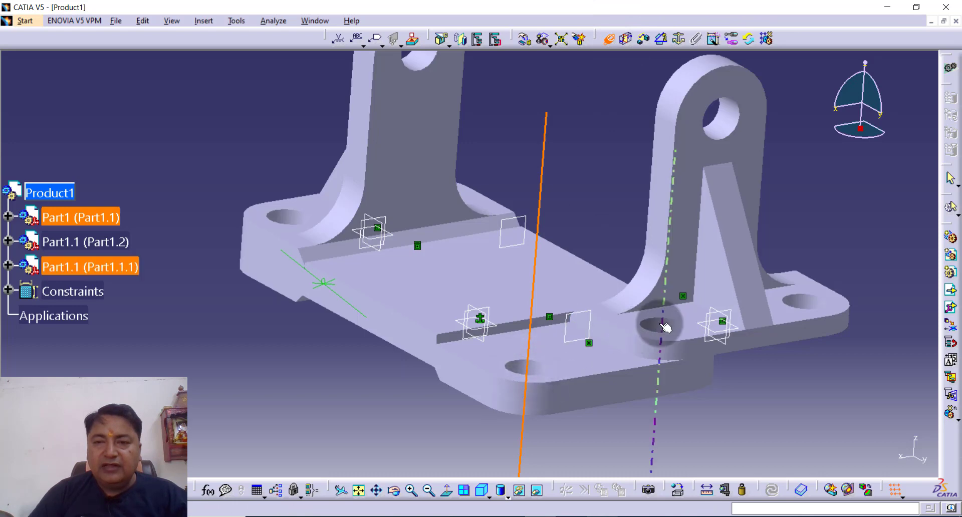
click(662, 325)
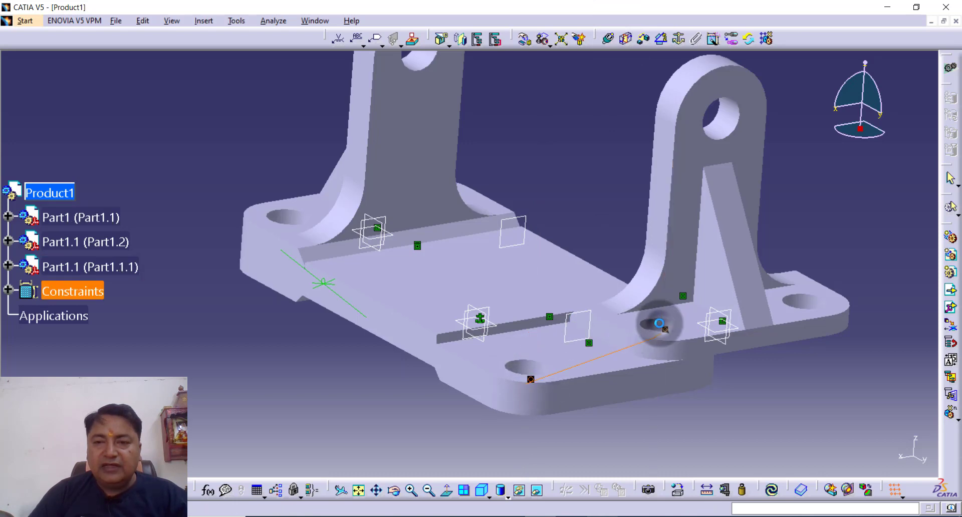
click(772, 489)
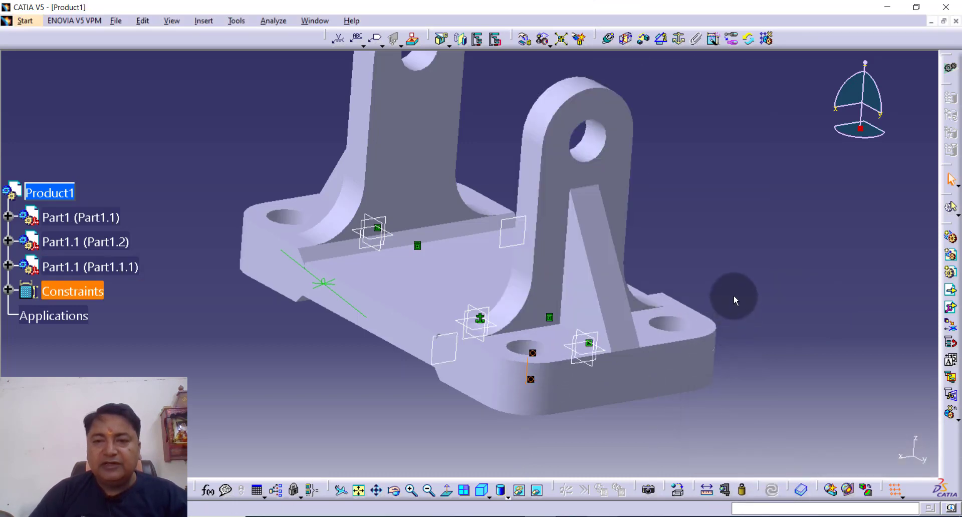
Insert the existing part BUSH1 from the Desktop into Product1 with positioning.
middle_drag(338, 419, 531, 413)
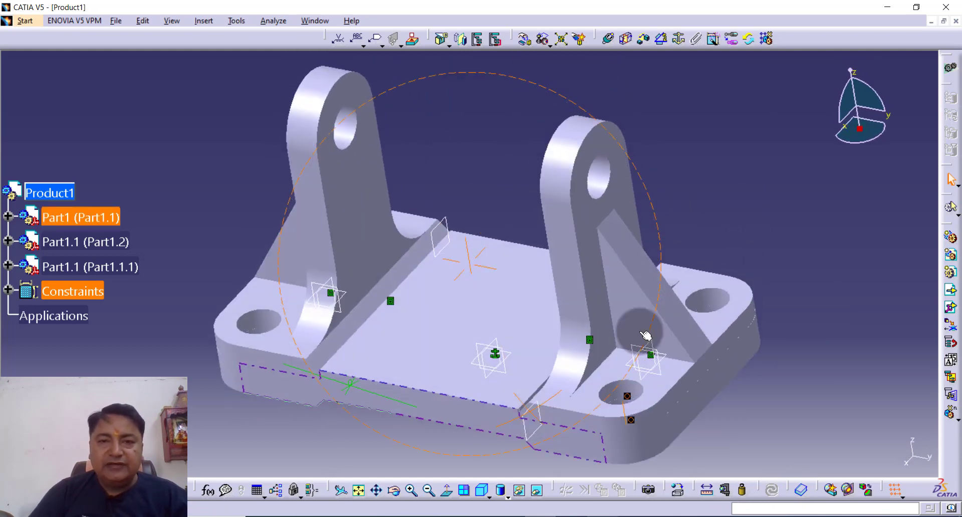
middle_drag(691, 184, 721, 193)
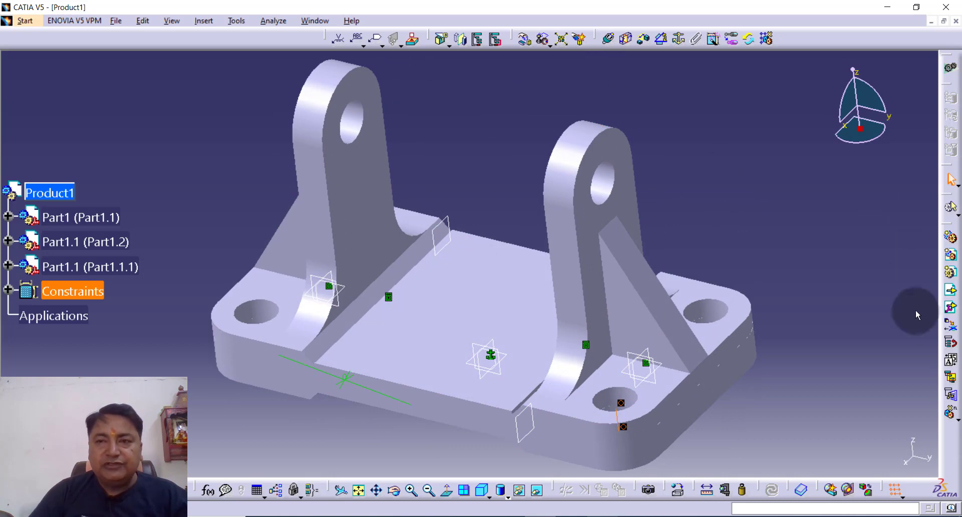
click(950, 317)
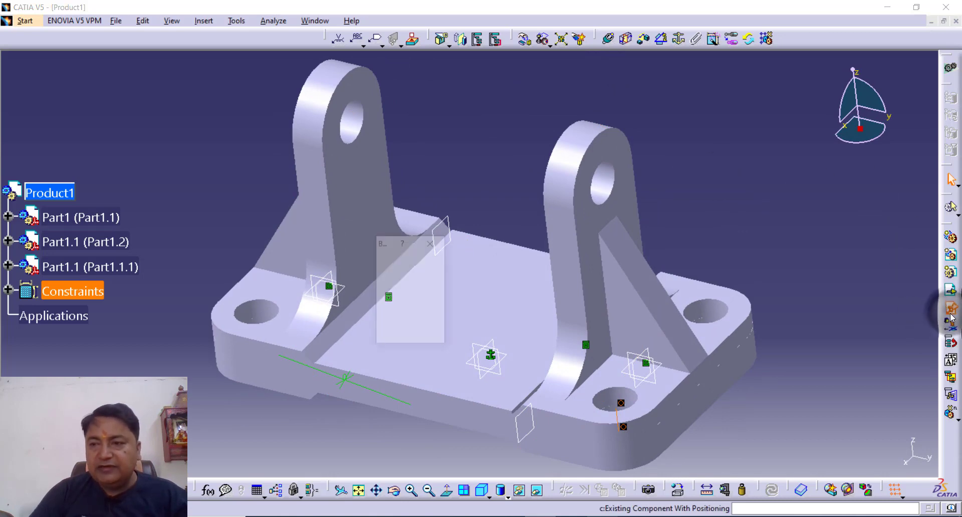
click(575, 311)
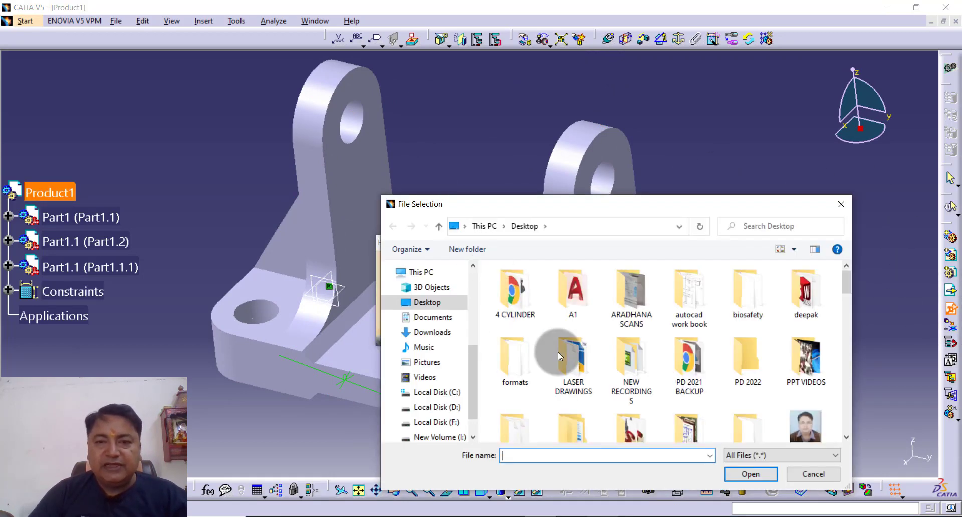
double_click(633, 360)
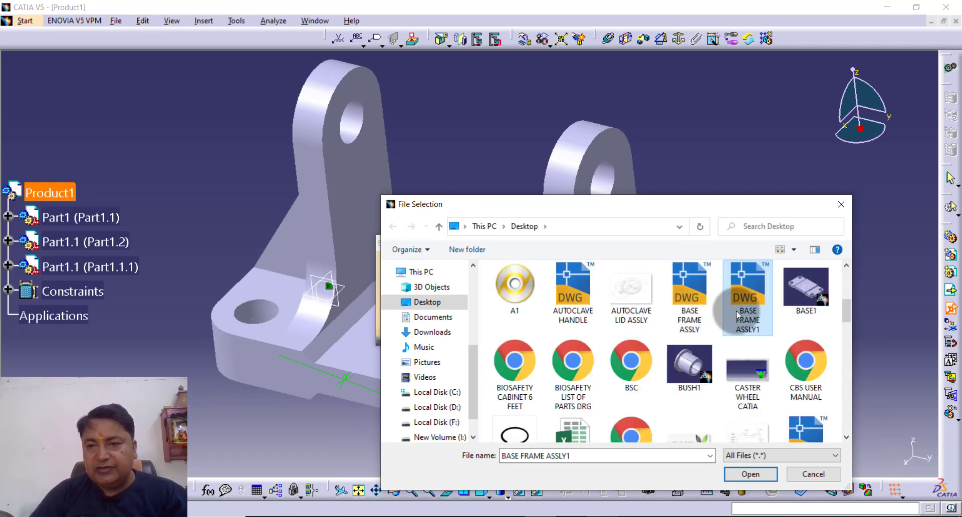
double_click(687, 364)
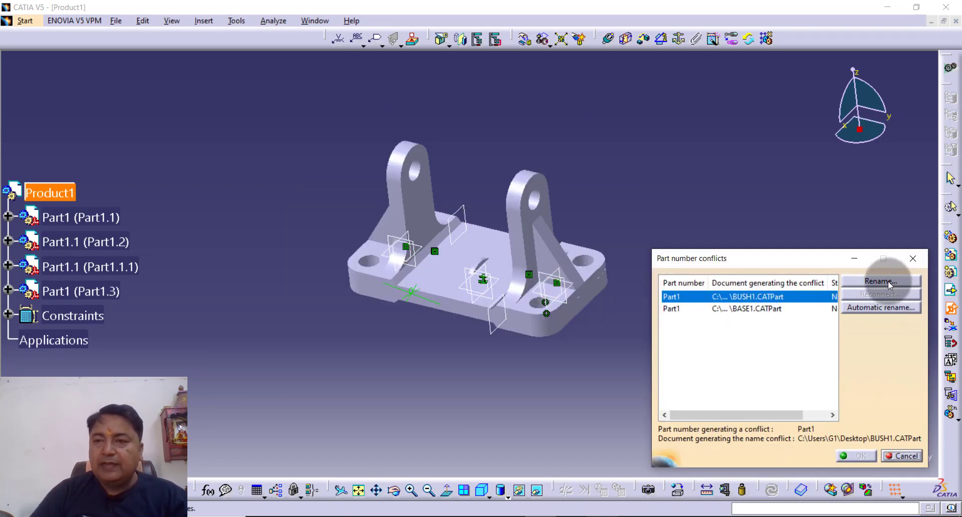
Resolve the part number conflicts of BUSH1 with BASE1 and SUPPORT1 using automatic renaming.
click(875, 307)
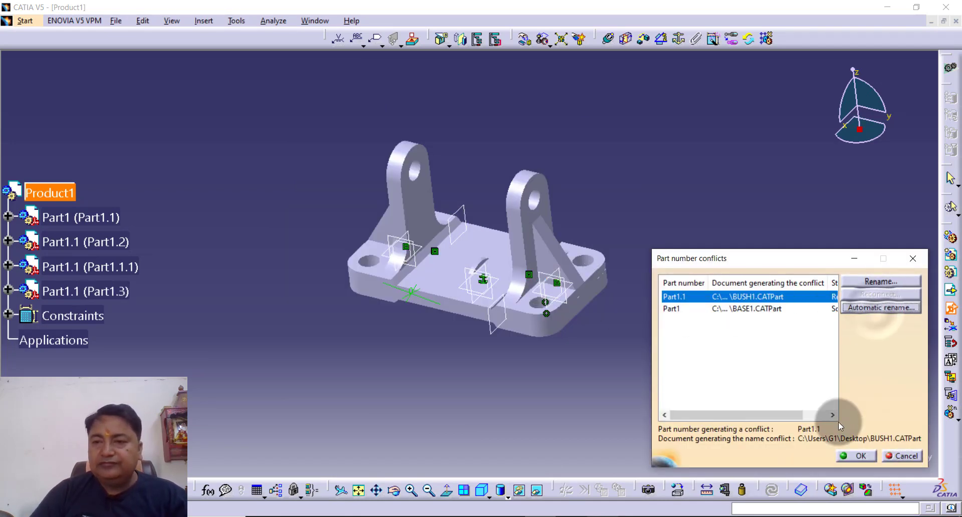
click(851, 456)
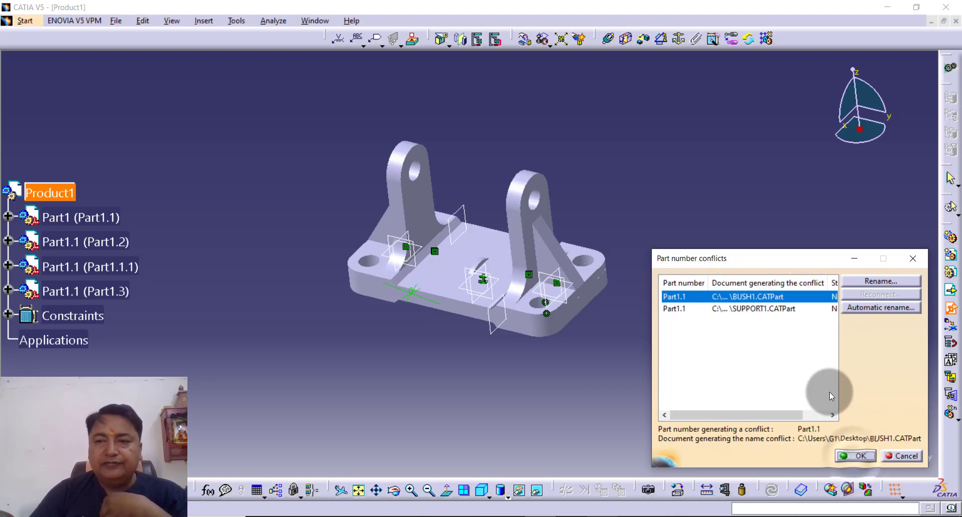
click(852, 456)
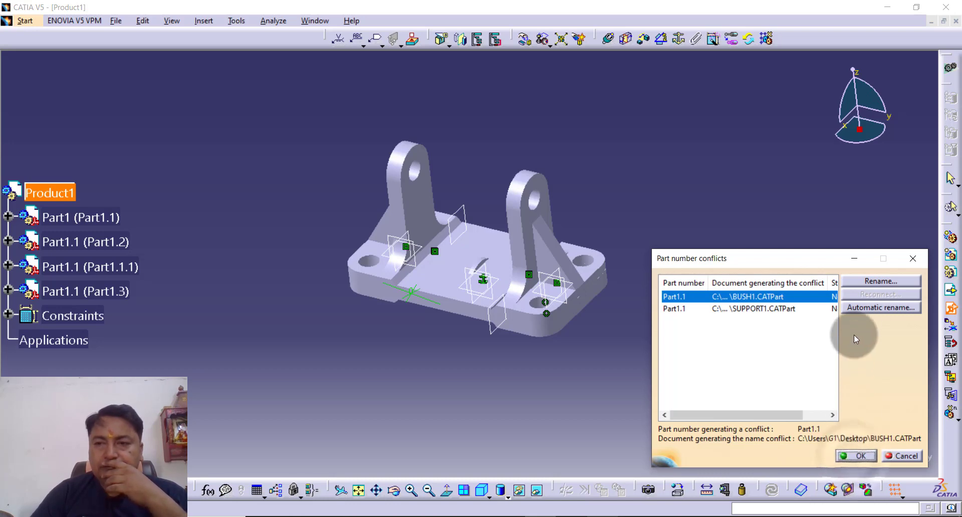
click(871, 310)
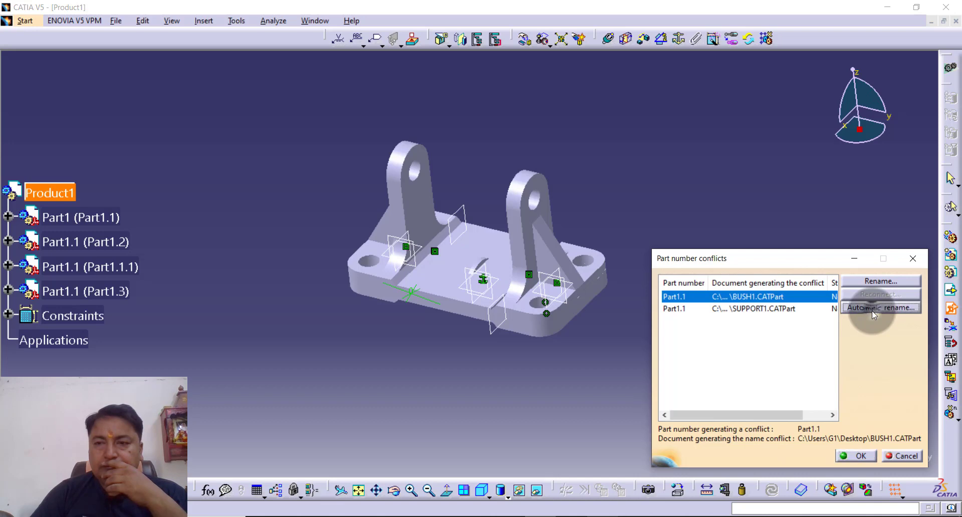
click(851, 455)
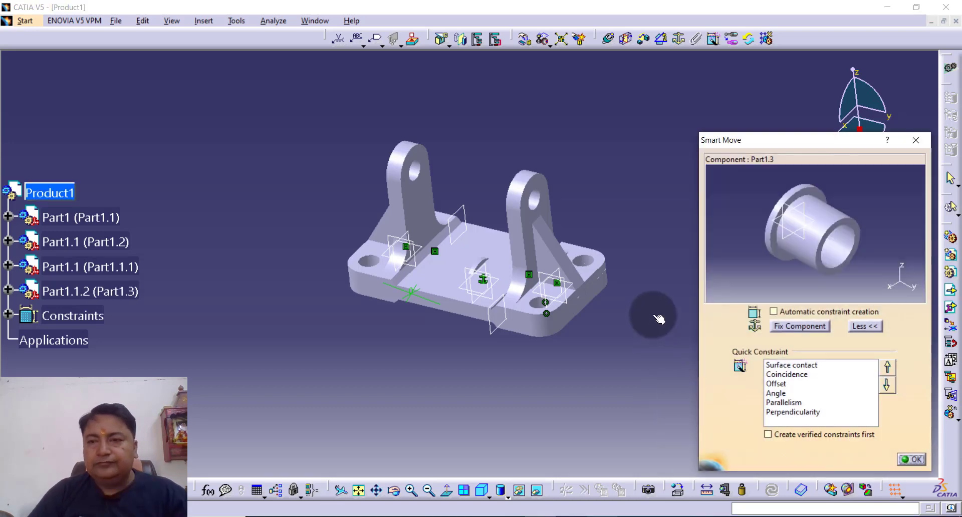
Move the bush up clear of the base and supports with Smart Move and accept its position.
click(483, 264)
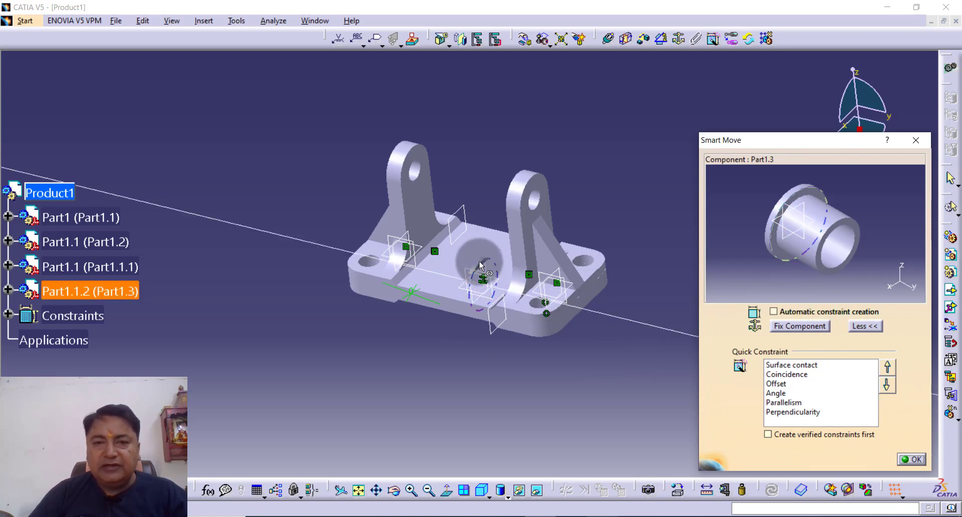
drag(479, 265, 449, 112)
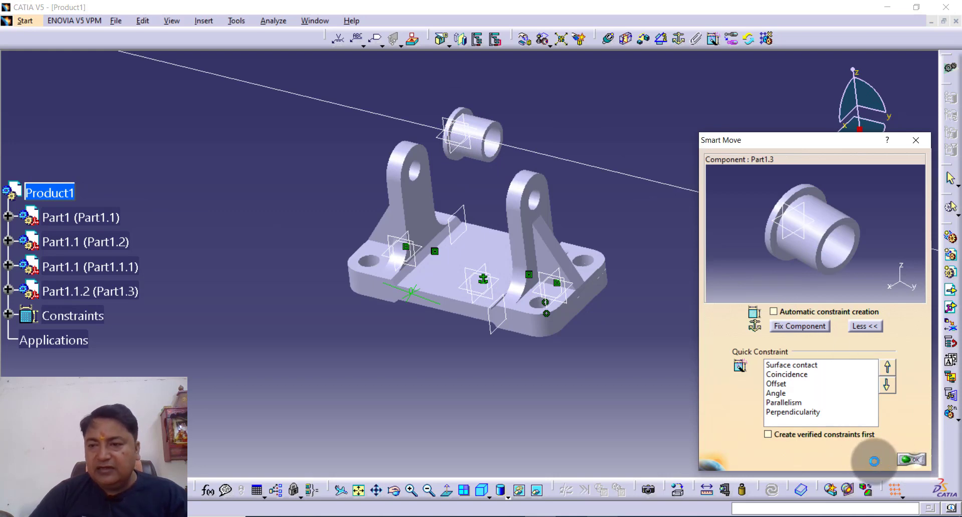
click(912, 458)
Add a contact constraint between the first support's inner face and the bush's flanged end face, and update the product.
middle_drag(374, 350, 395, 389)
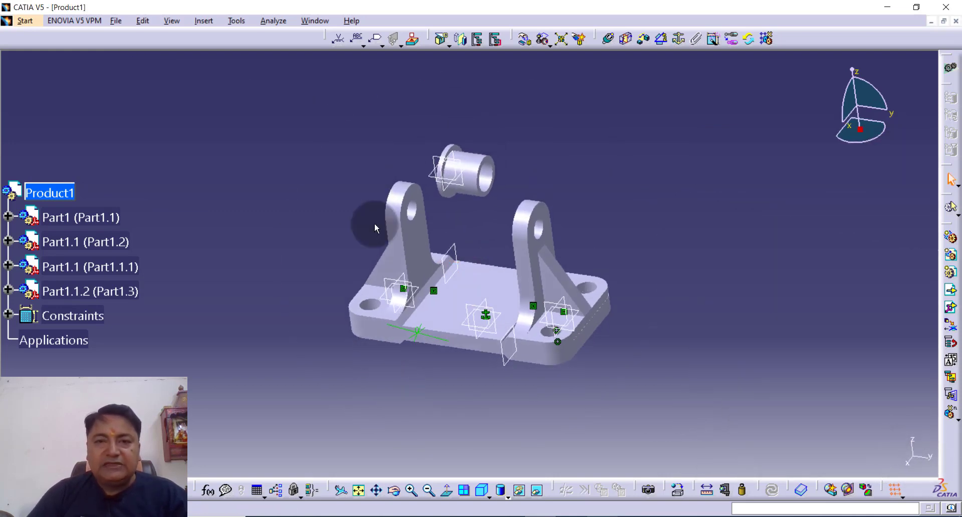
click(622, 43)
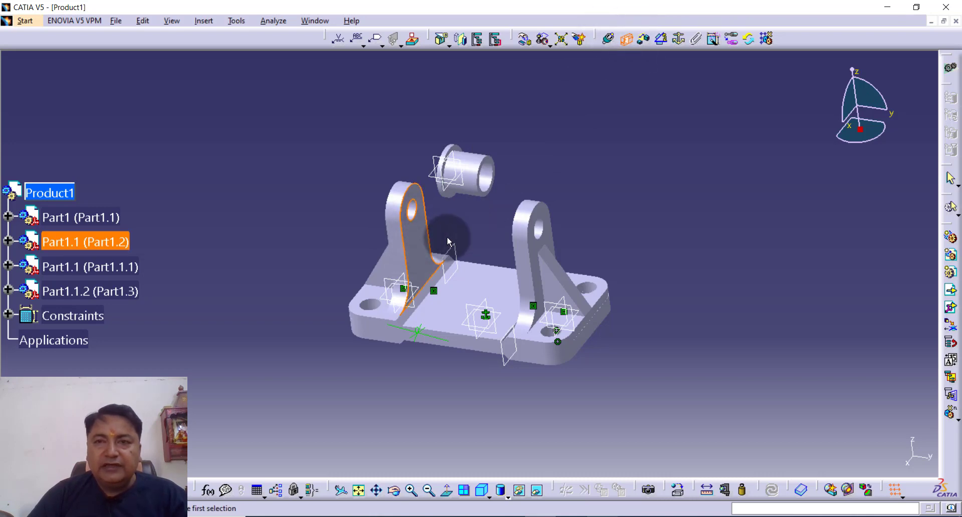
middle_drag(448, 241, 495, 130)
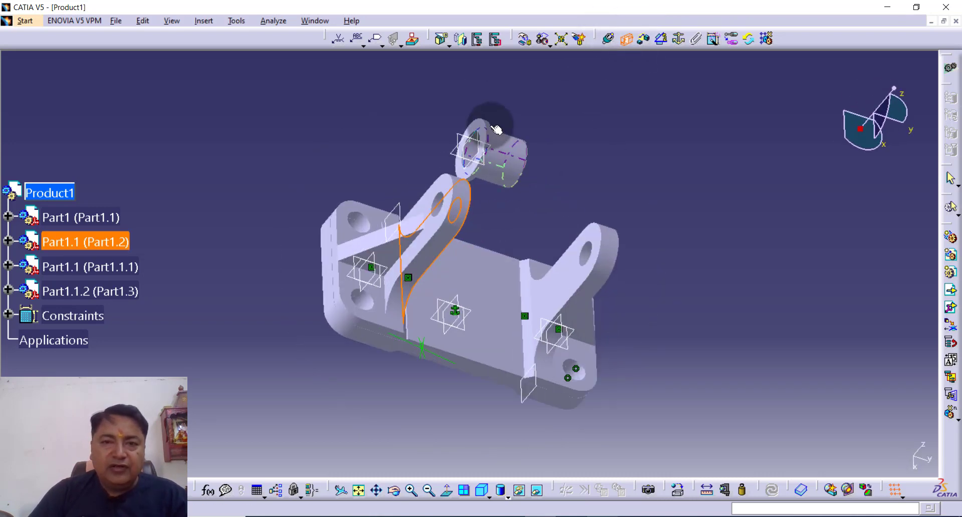
click(483, 124)
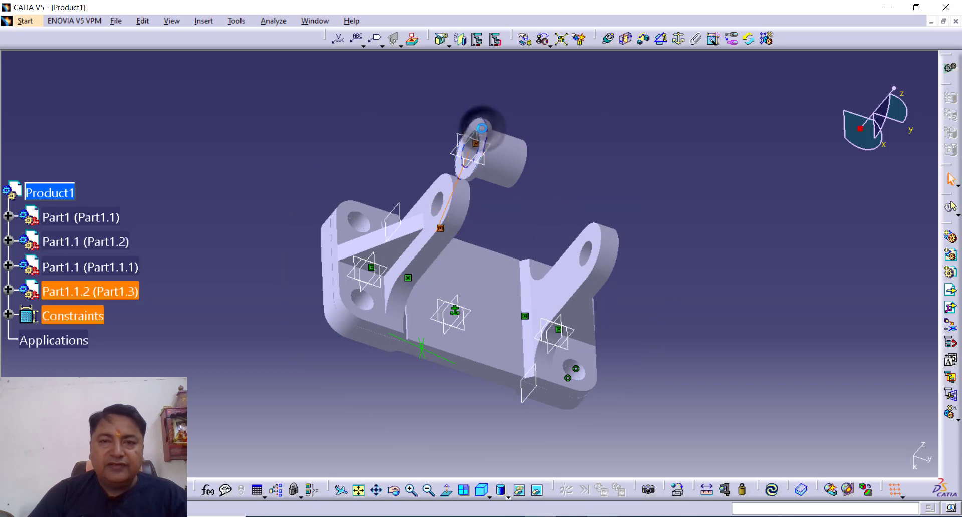
click(771, 490)
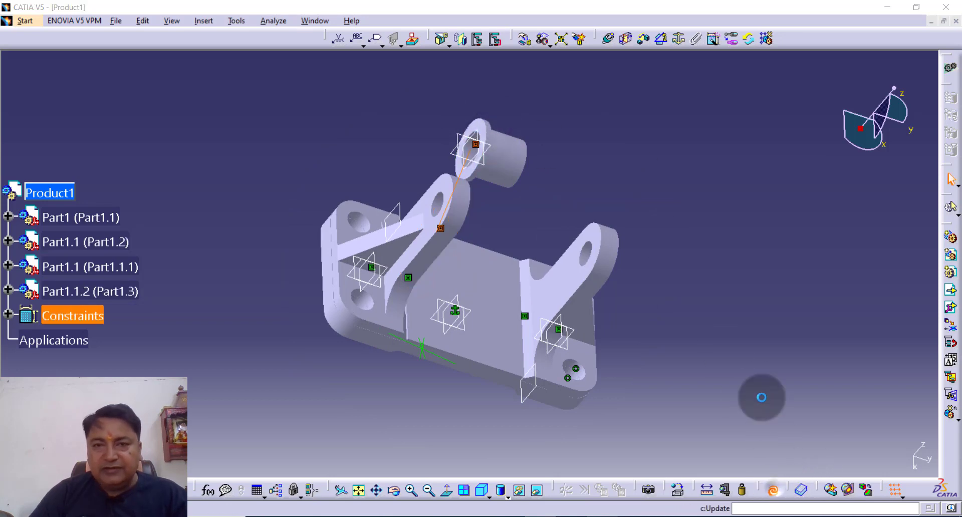
Make the bush's axis coincident with the first support's upper hole axis and update the product.
middle_drag(734, 321, 547, 264)
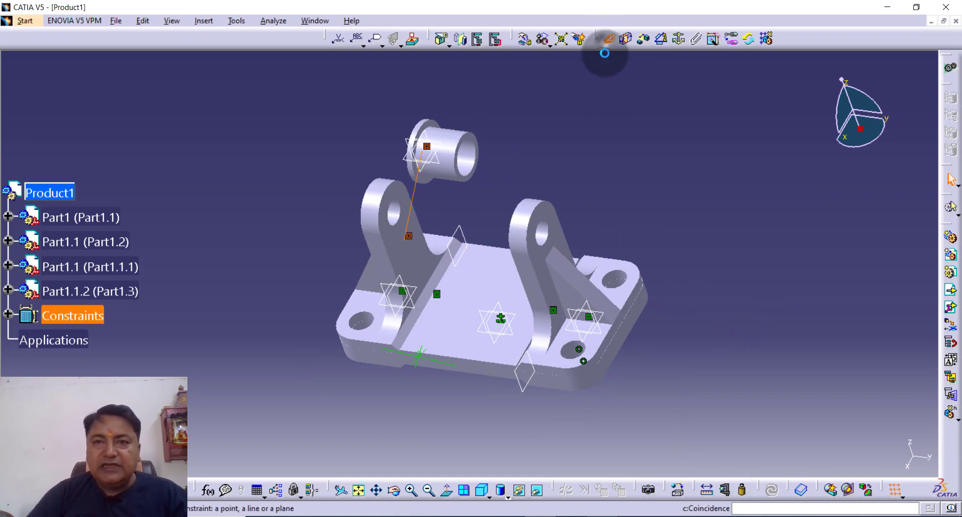
click(397, 214)
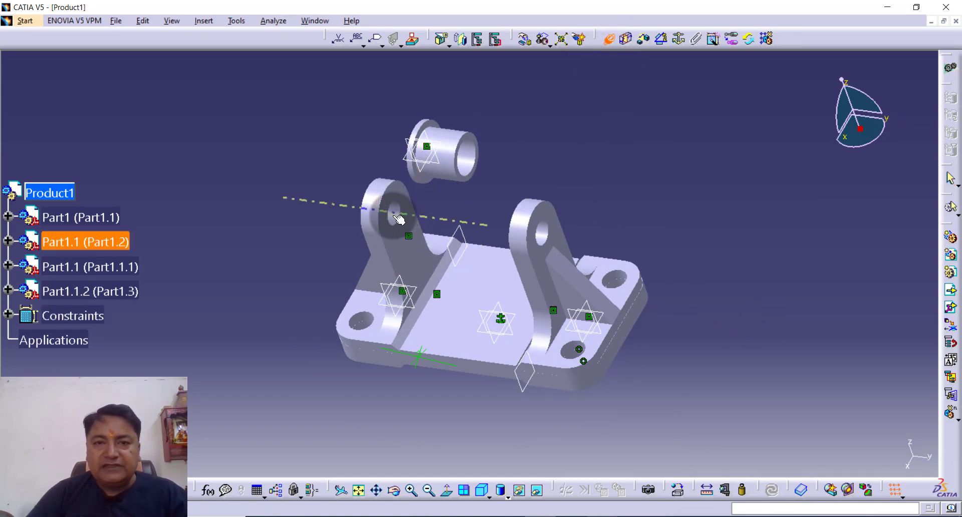
click(458, 151)
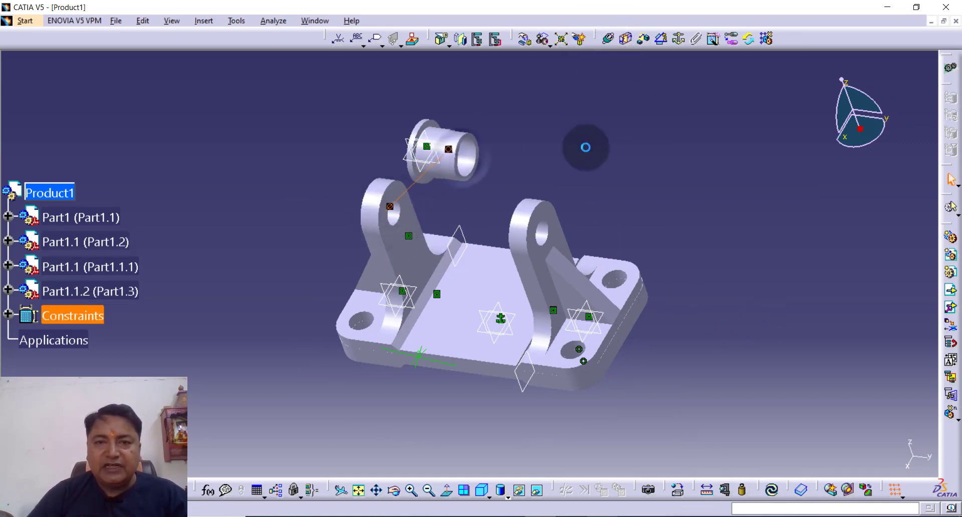
click(775, 494)
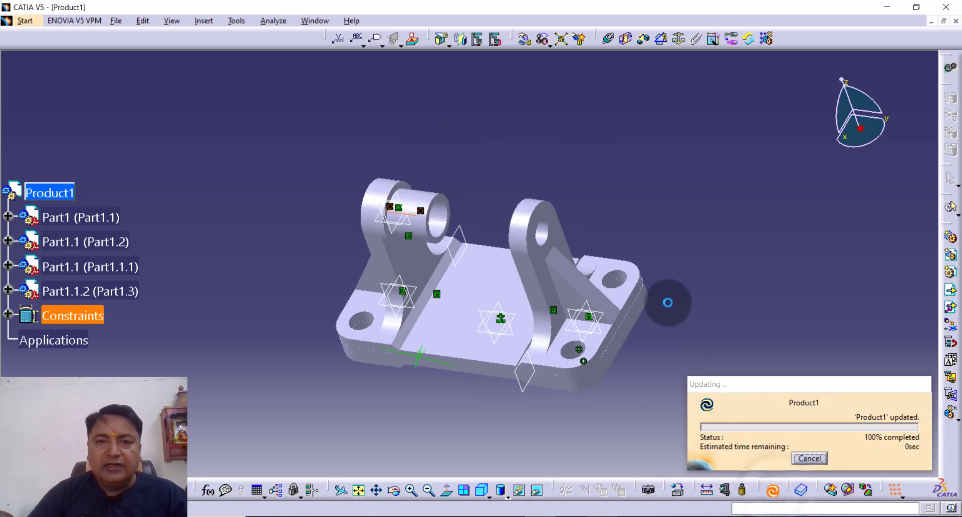
Insert a second BUSH1 part from the Desktop into Product1 with positioning and dismiss the import report.
middle_drag(359, 394, 428, 435)
middle_drag(229, 363, 620, 199)
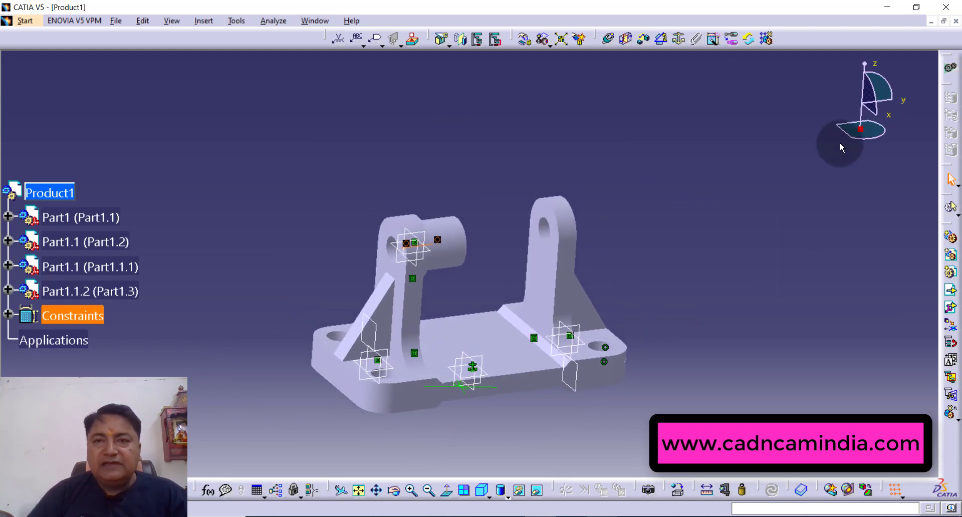
click(950, 306)
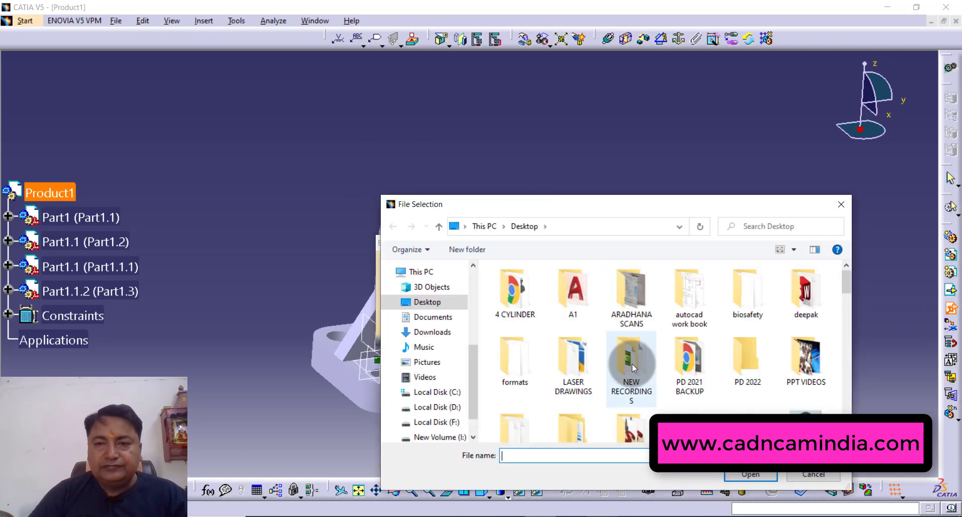
click(632, 364)
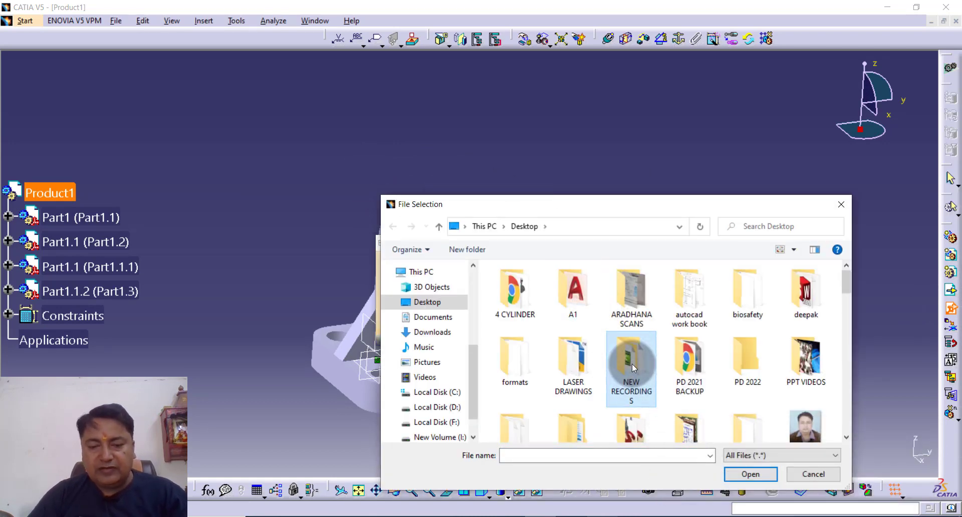
key(b)
double_click(699, 373)
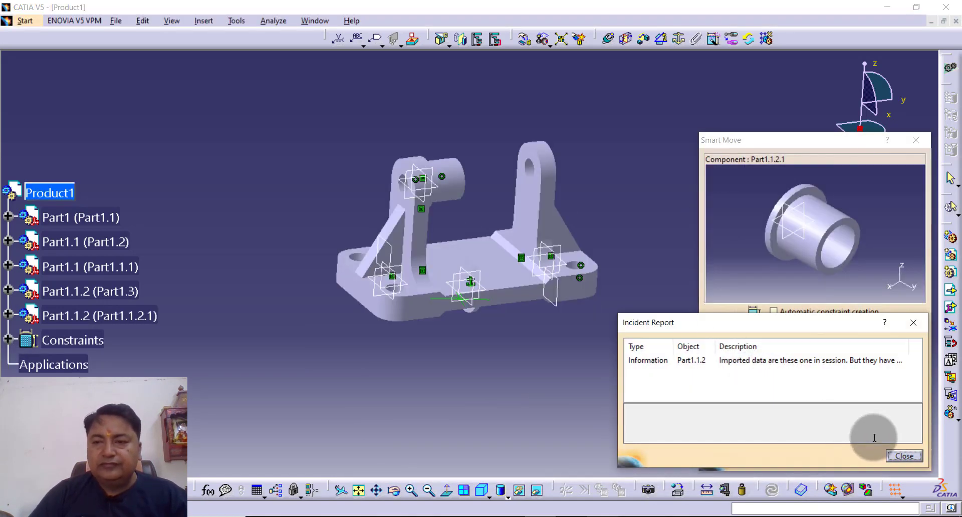
click(903, 457)
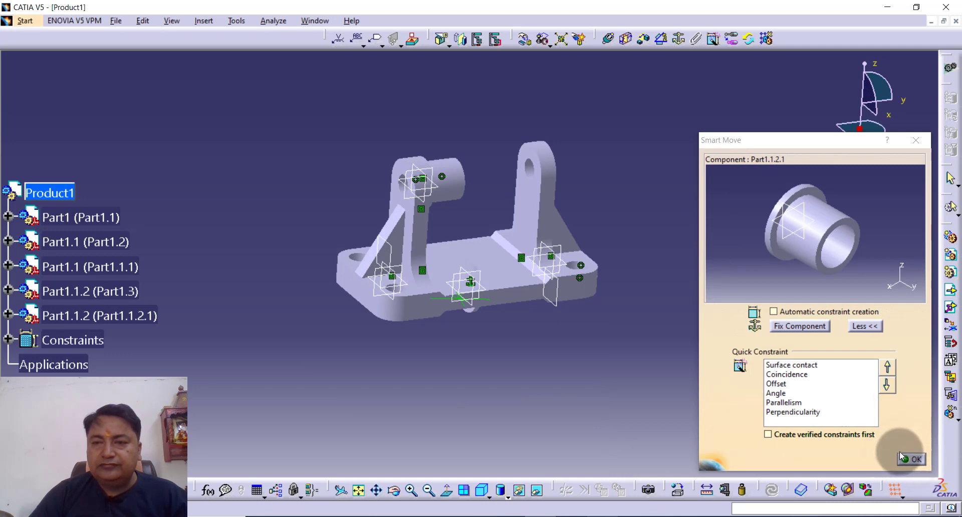
Move the second bush up clear of the base and supports with Smart Move and accept its position.
middle_drag(564, 332, 418, 335)
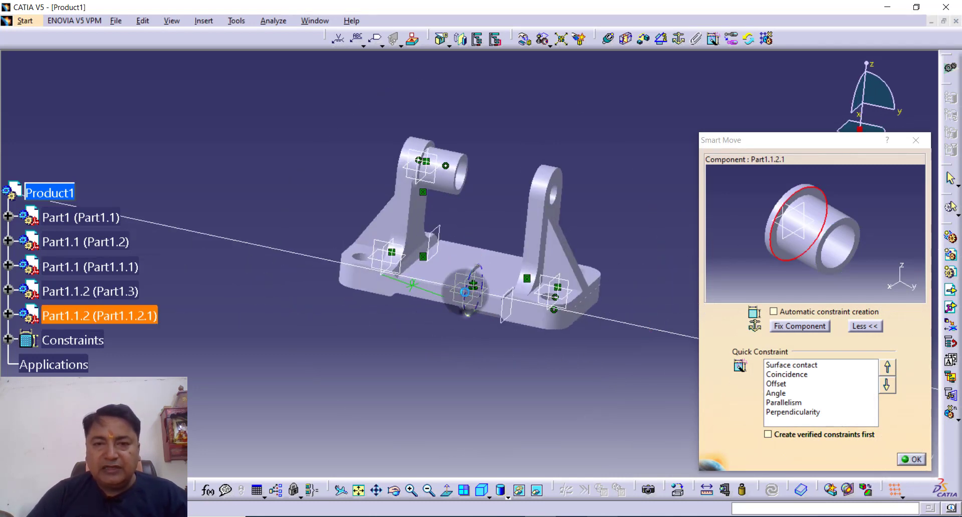
click(465, 292)
click(907, 458)
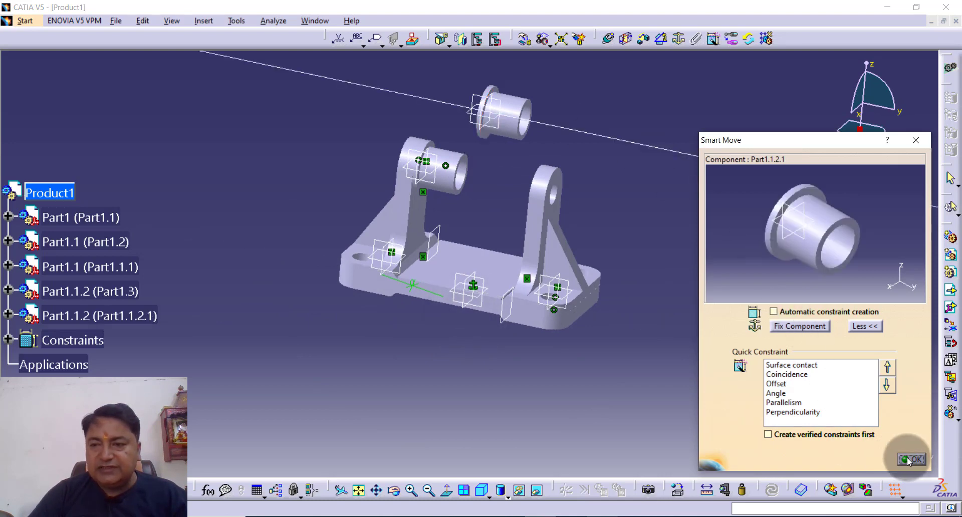
middle_drag(559, 227, 549, 285)
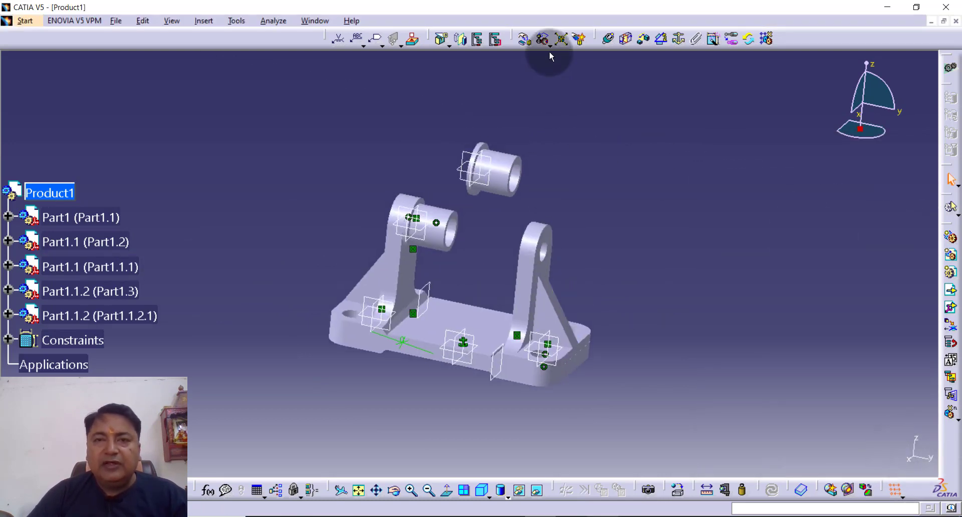
Rotate the second bush about the Z axis with Manipulation so its flange faces the second support.
click(525, 40)
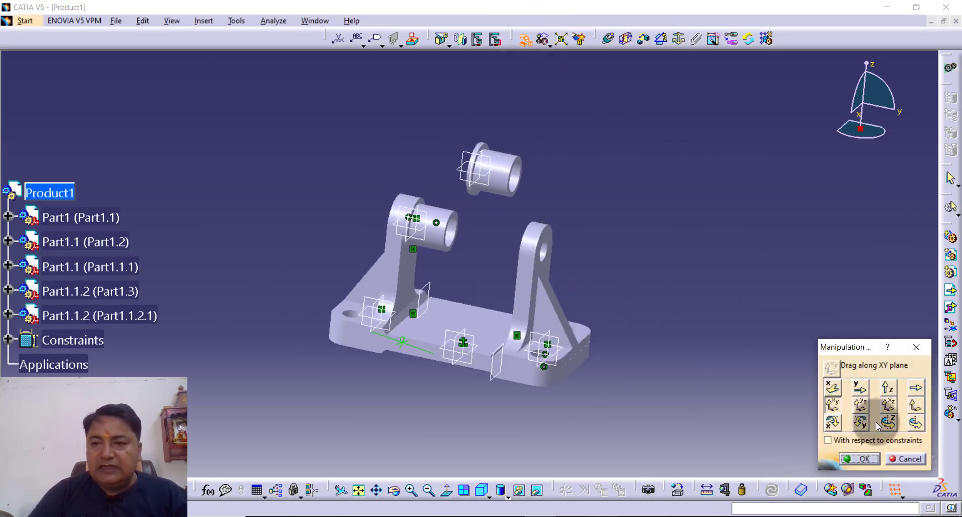
click(890, 422)
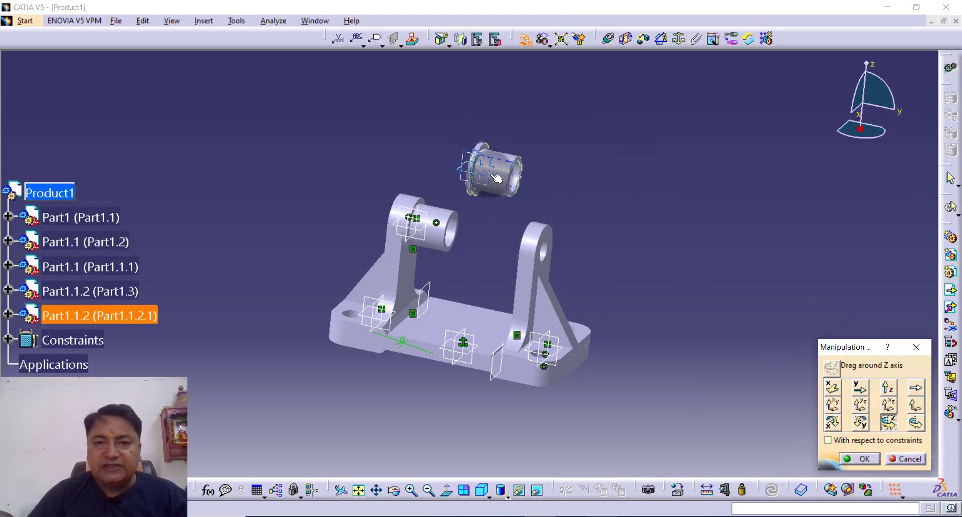
drag(491, 161, 426, 277)
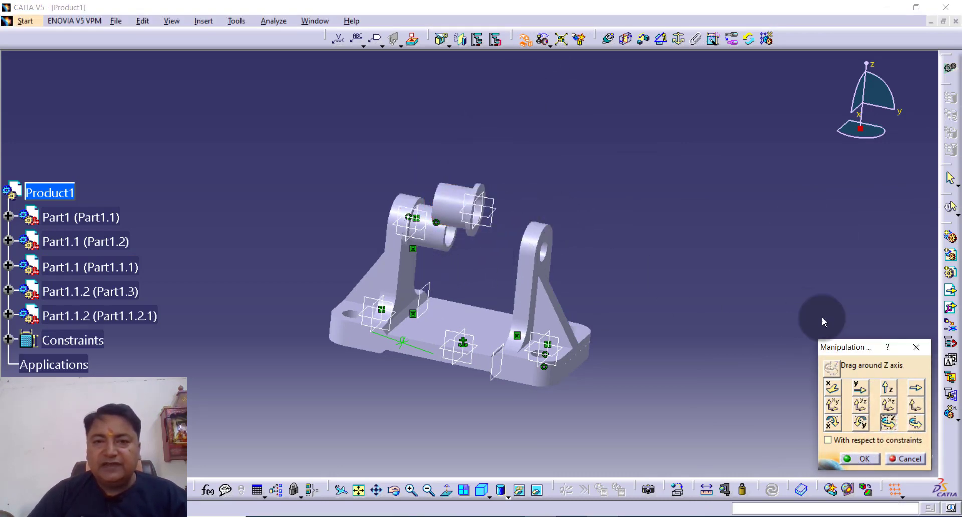
click(864, 459)
Add a contact constraint between the second support's inner face and the second bush's flanged end face, and update the product.
middle_drag(676, 239, 662, 210)
click(625, 42)
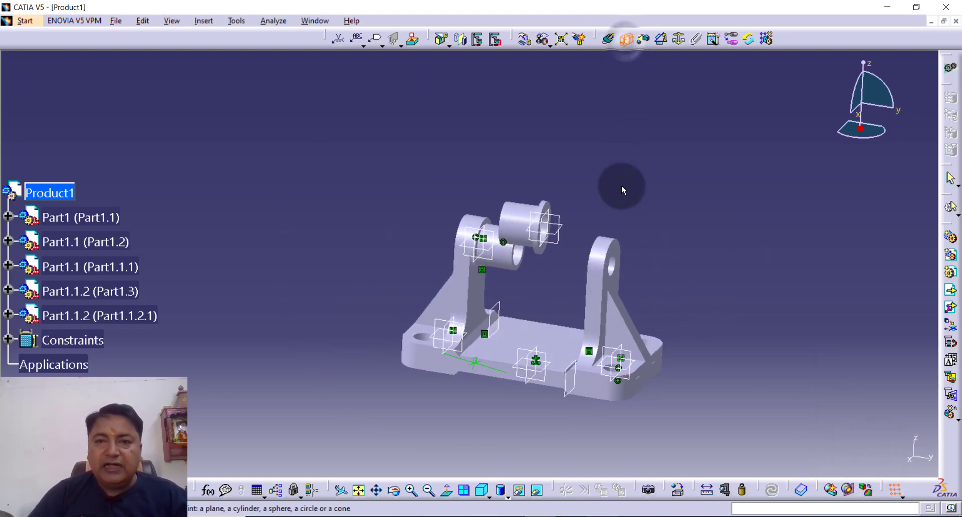
click(411, 492)
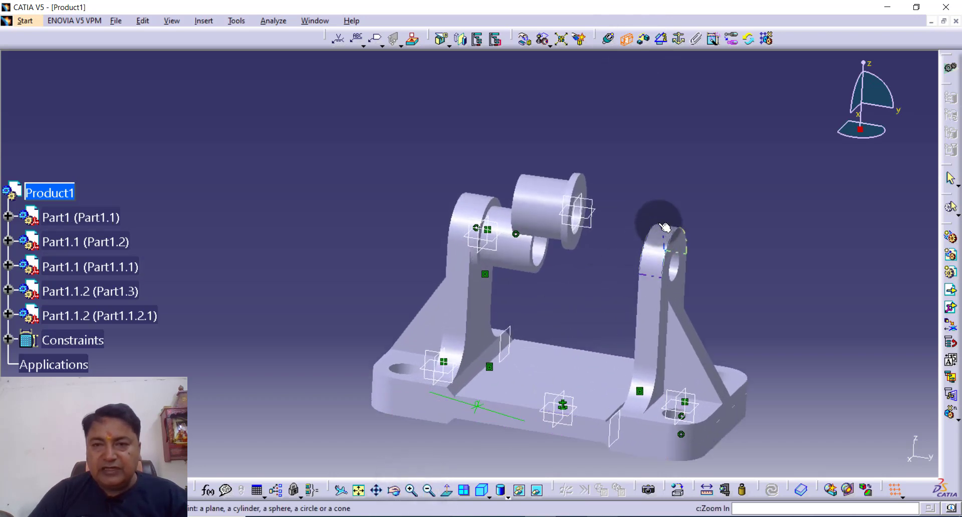
middle_drag(608, 249, 603, 252)
middle_drag(571, 221, 607, 307)
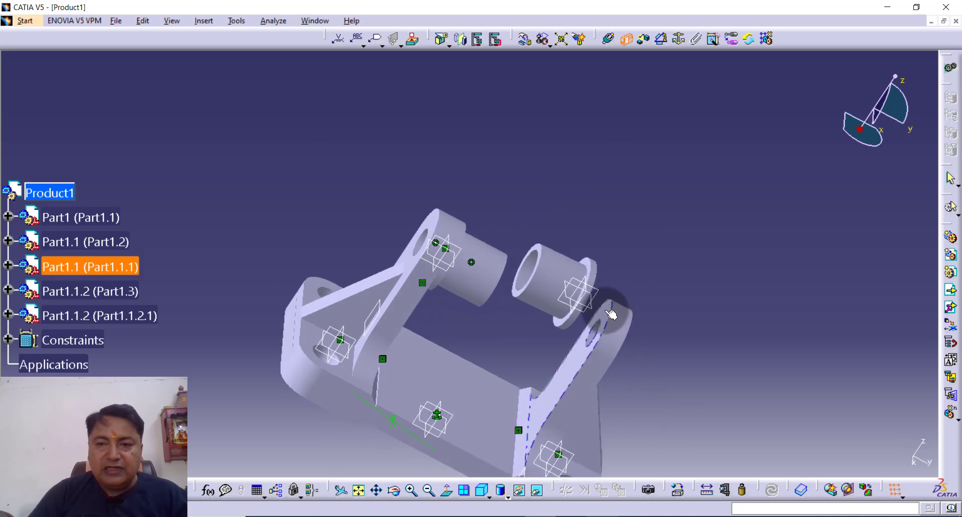
middle_drag(706, 266, 483, 240)
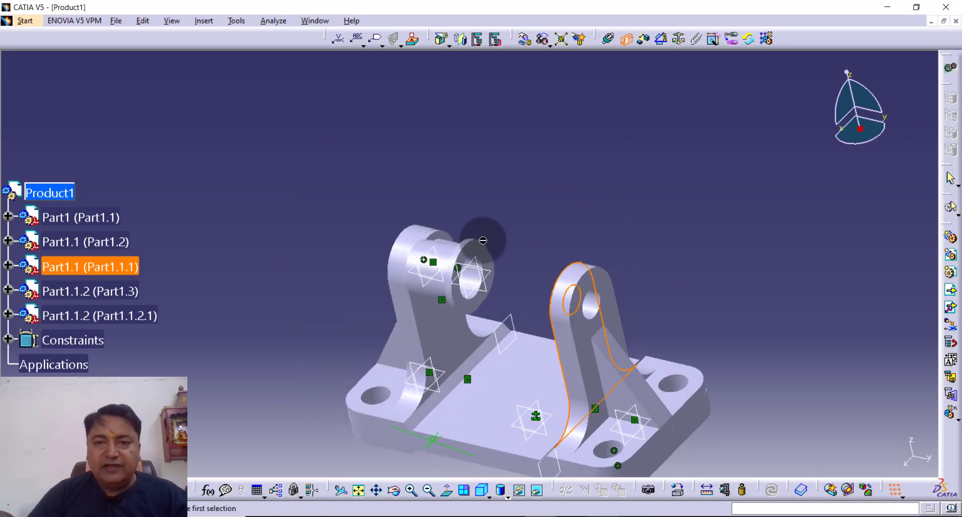
click(483, 240)
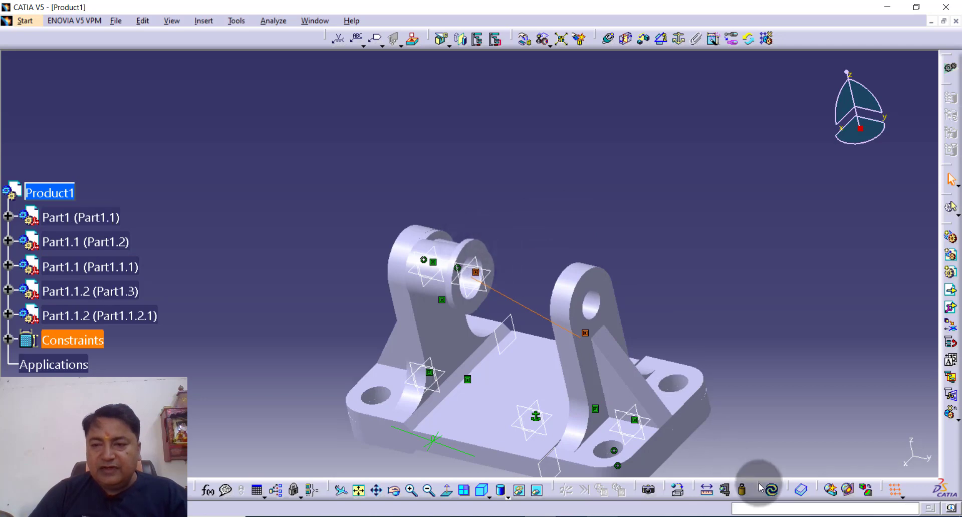
click(773, 490)
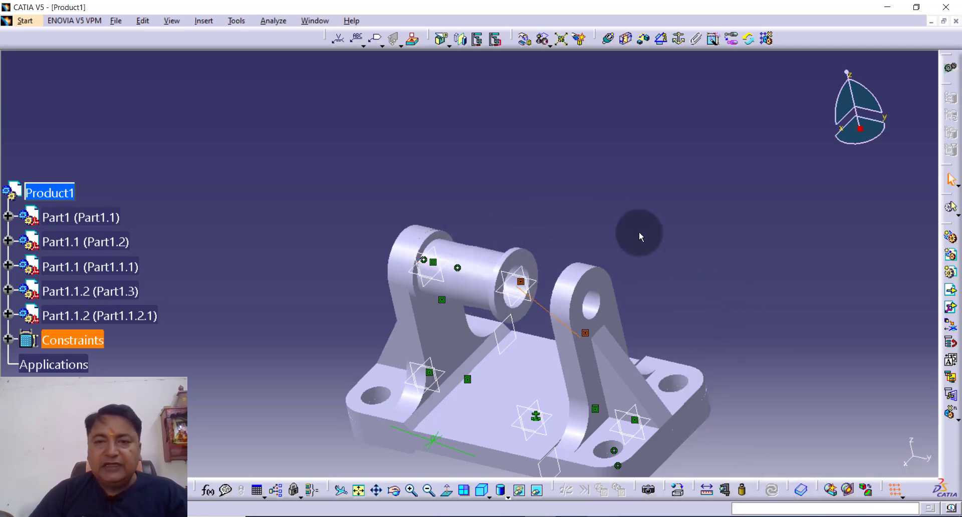
Make the second bush's axis coincident with the second support's upper hole axis and update the product.
click(608, 39)
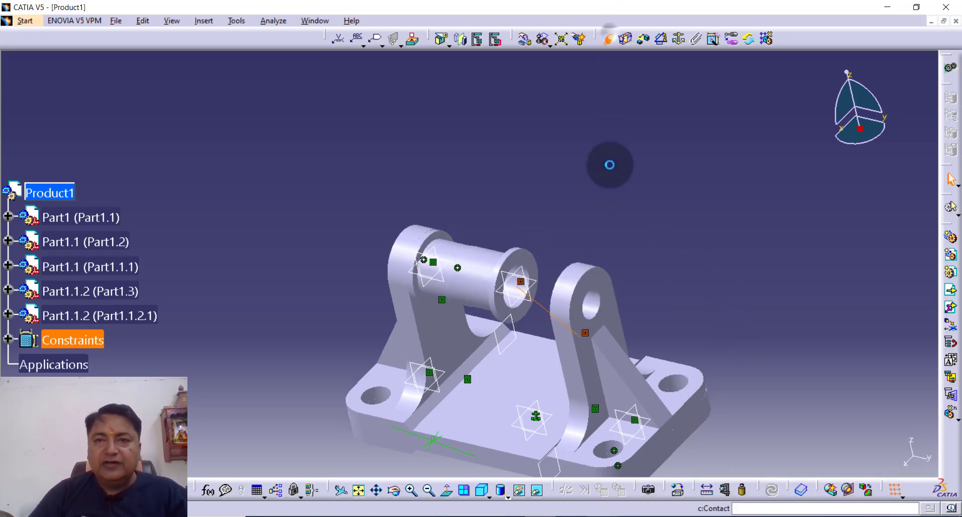
click(579, 308)
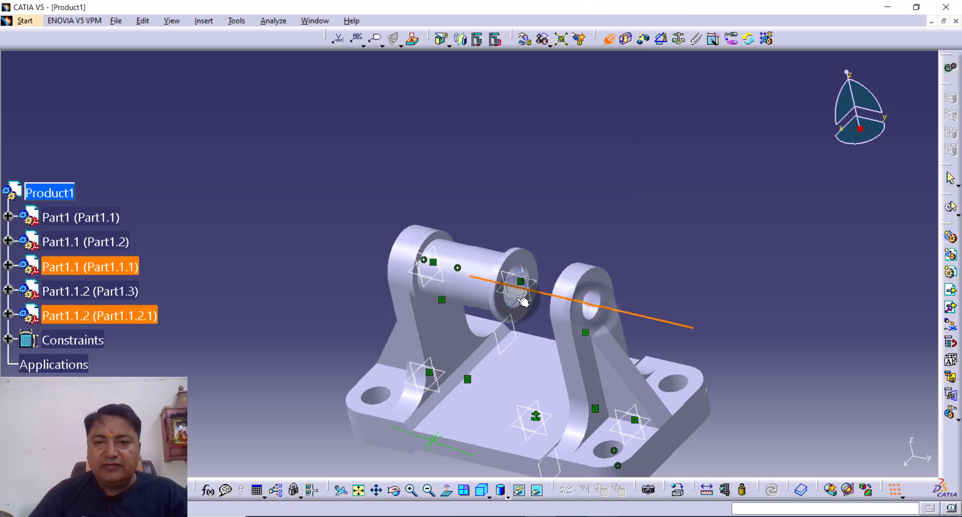
click(516, 279)
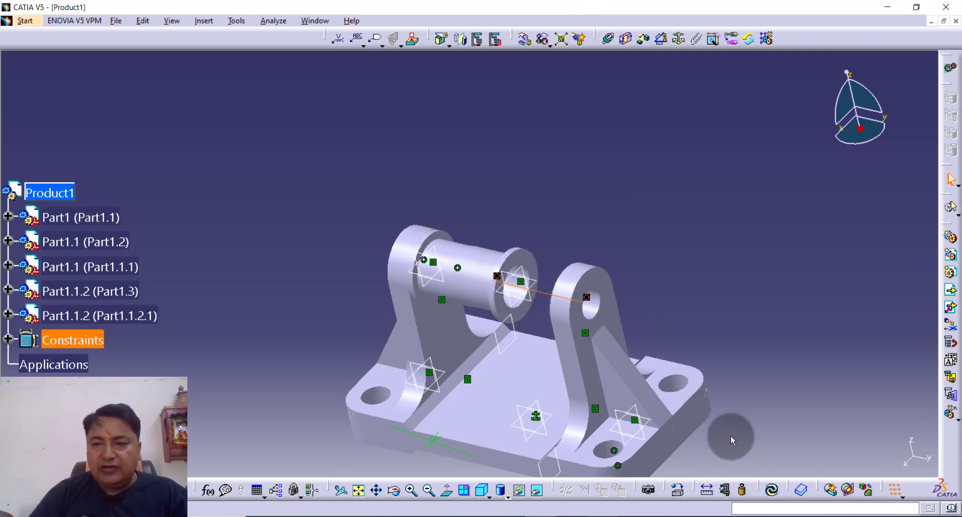
click(772, 491)
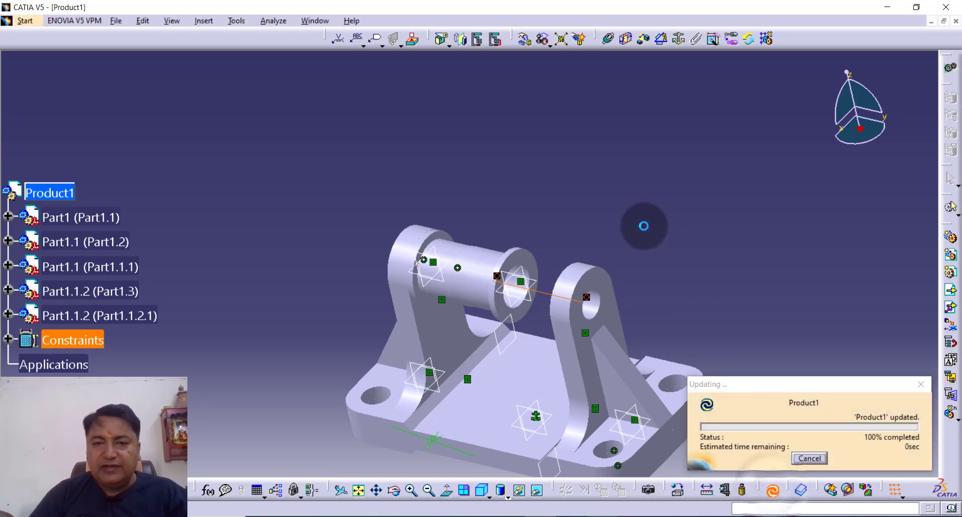
middle_drag(512, 198, 592, 129)
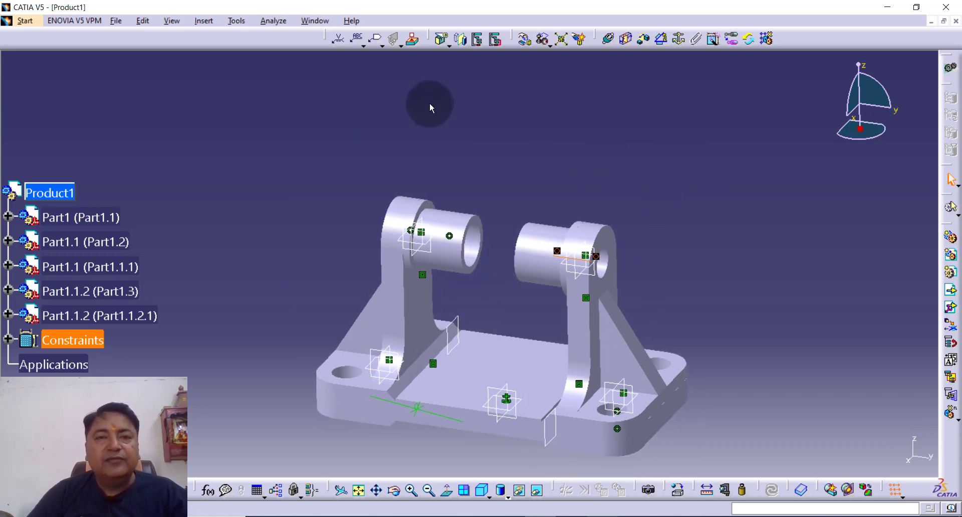
Insert the ROLLER1 part from the Desktop into Product1 as an existing component with positioning.
click(951, 309)
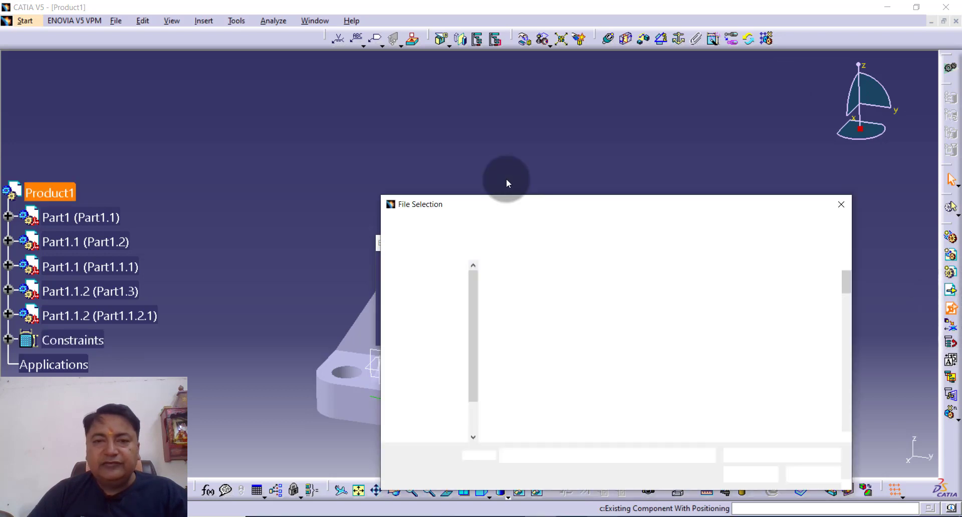
click(624, 356)
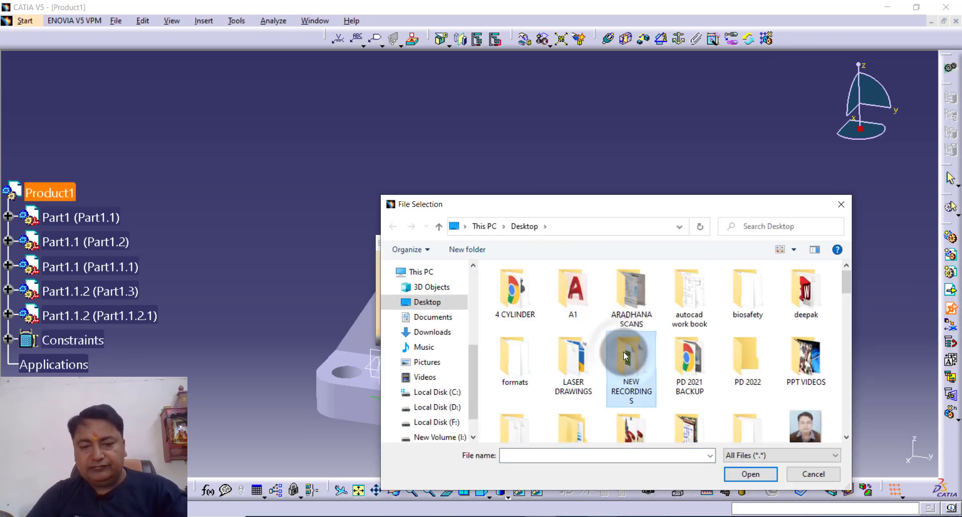
key(r)
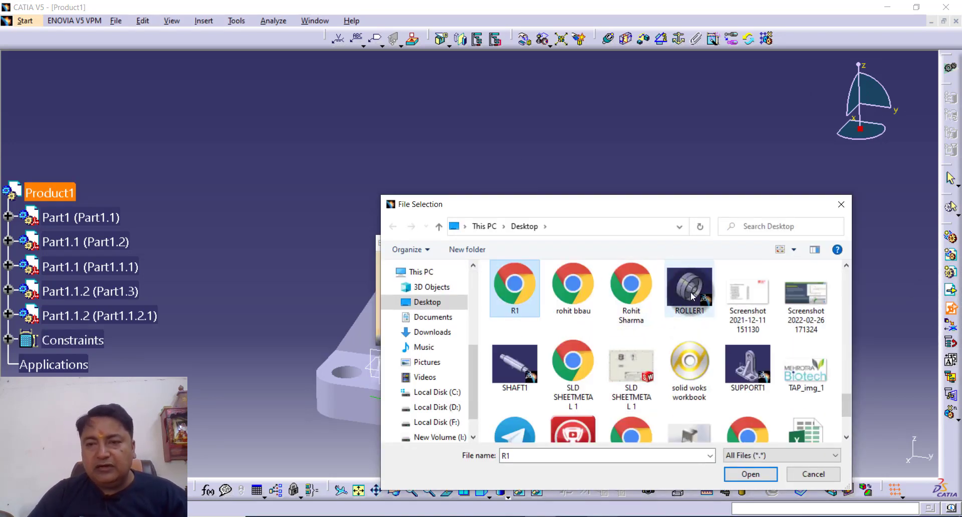
double_click(691, 296)
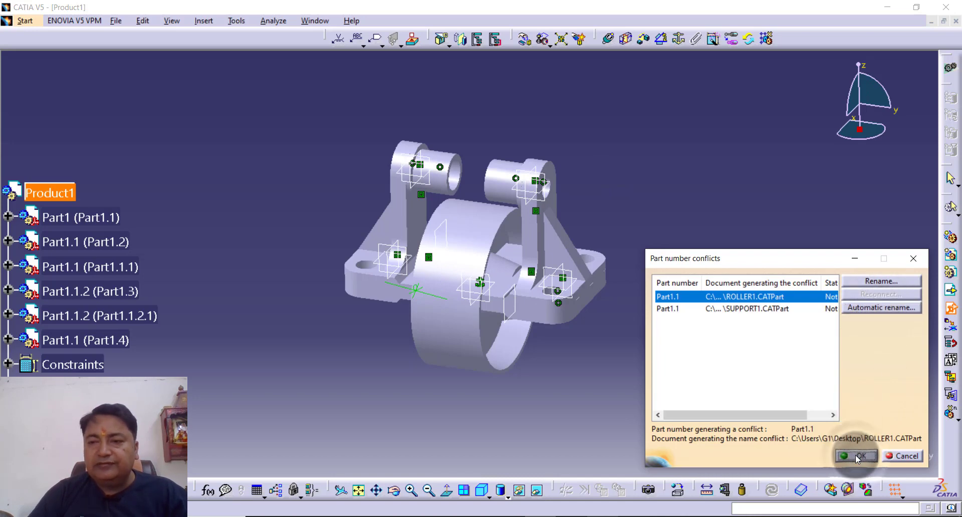
Resolve the part number conflicts of ROLLER1 with SUPPORT1 and BUSH1 using automatic renaming.
click(872, 306)
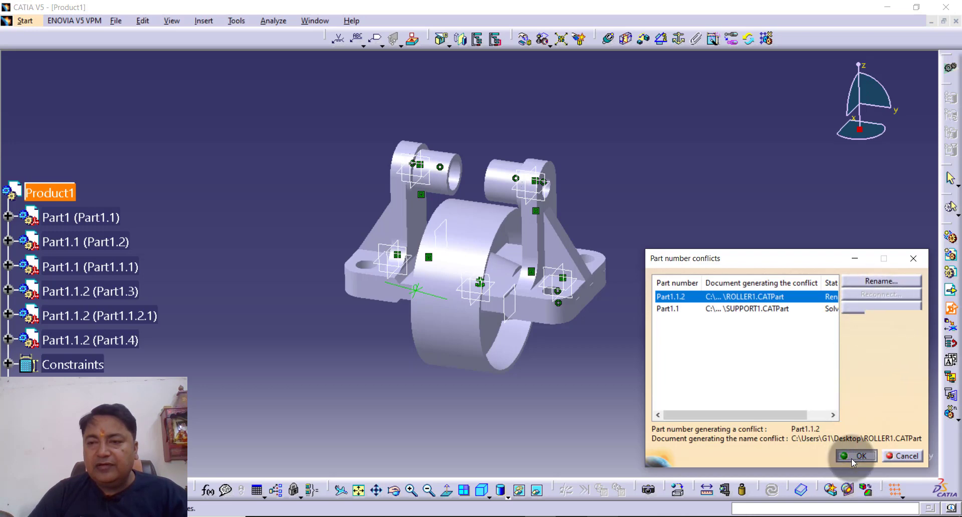
click(858, 307)
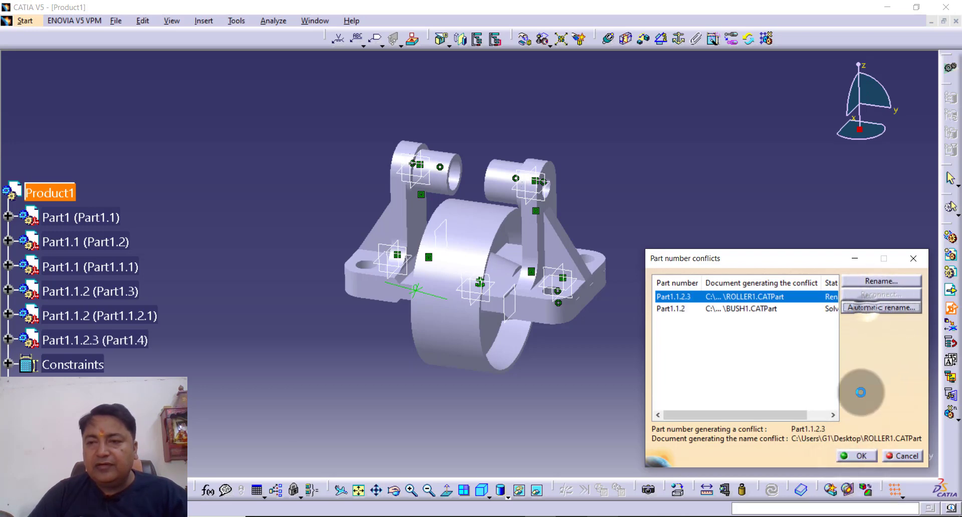
click(857, 456)
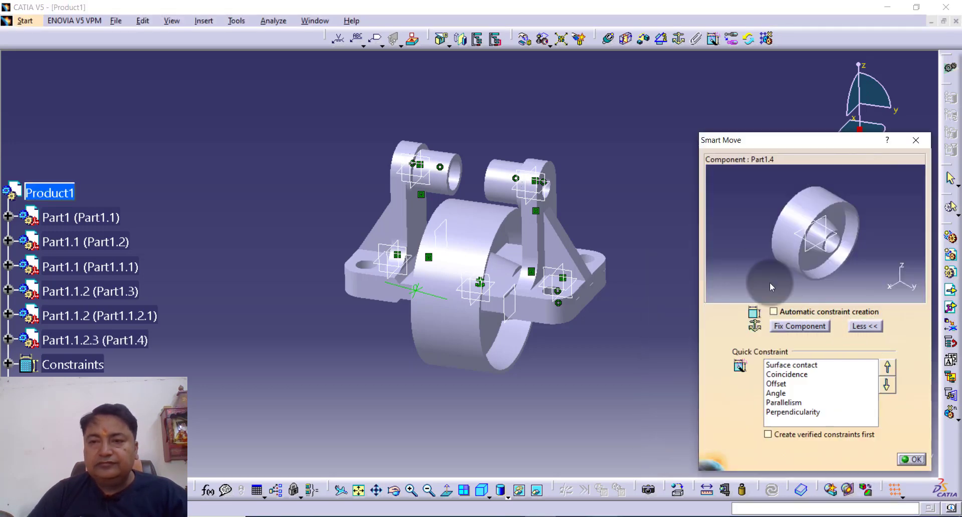
Move the roller up above the supports and bushes with Smart Move and accept its position.
click(471, 343)
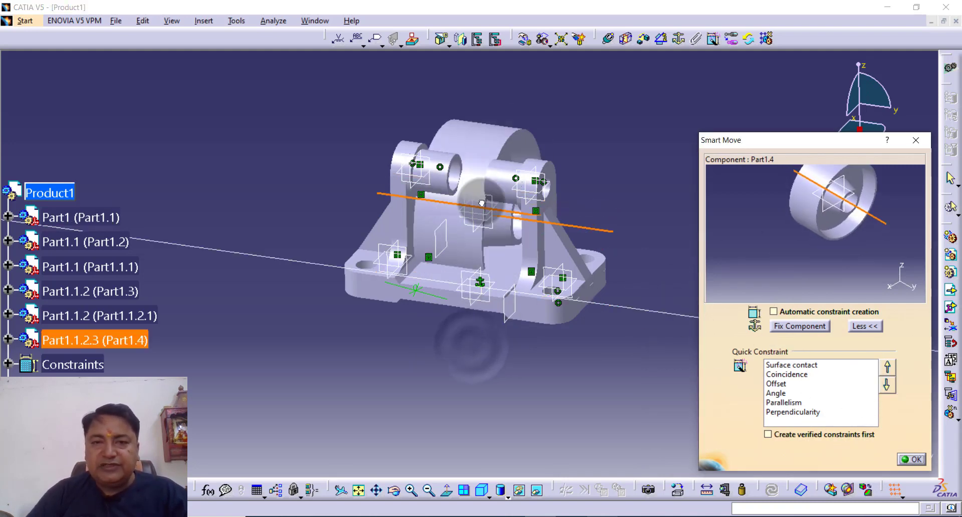
click(489, 123)
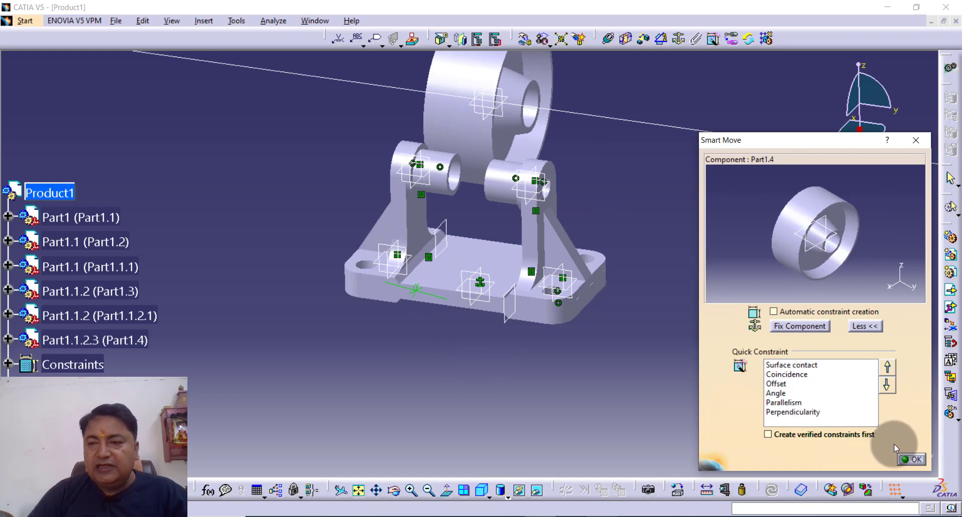
click(911, 460)
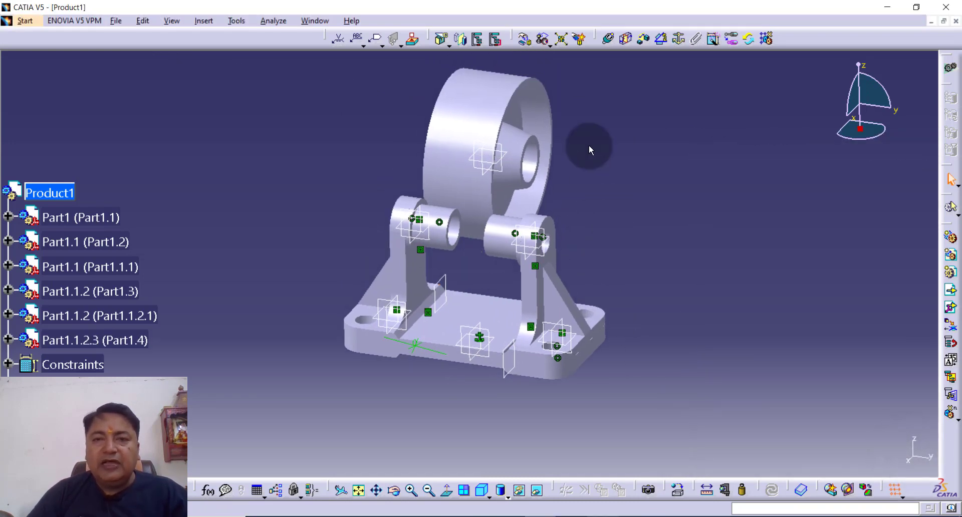
Add a 0 mm offset constraint between the base's and the roller's middle planes and update the product.
click(626, 39)
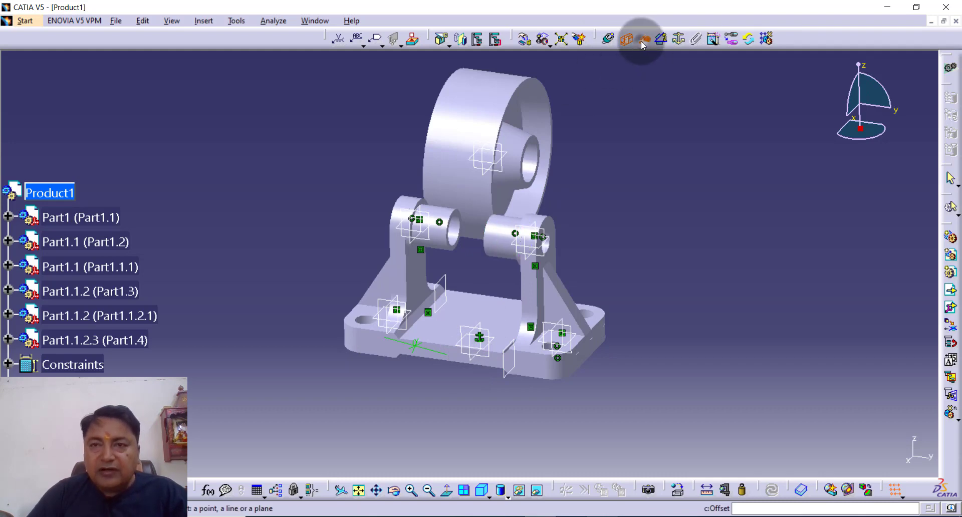
click(484, 326)
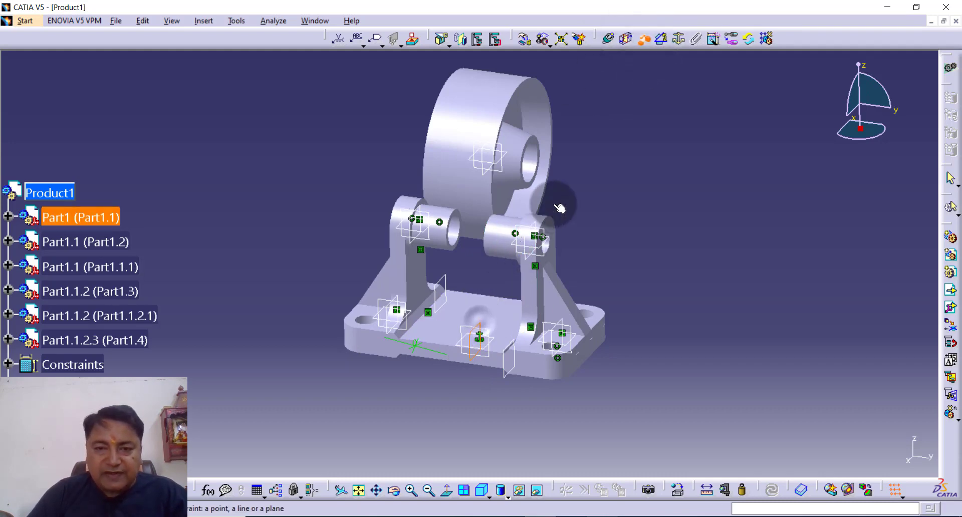
click(482, 174)
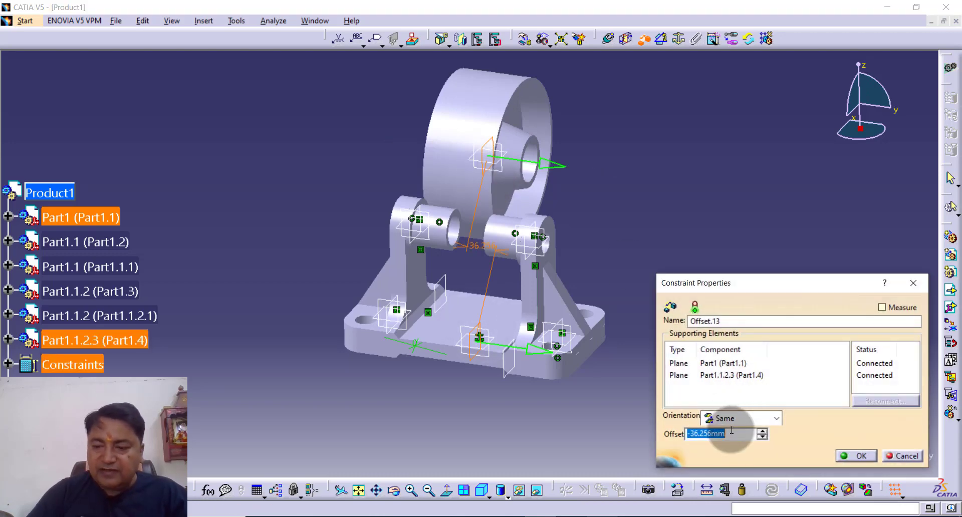
key(Return)
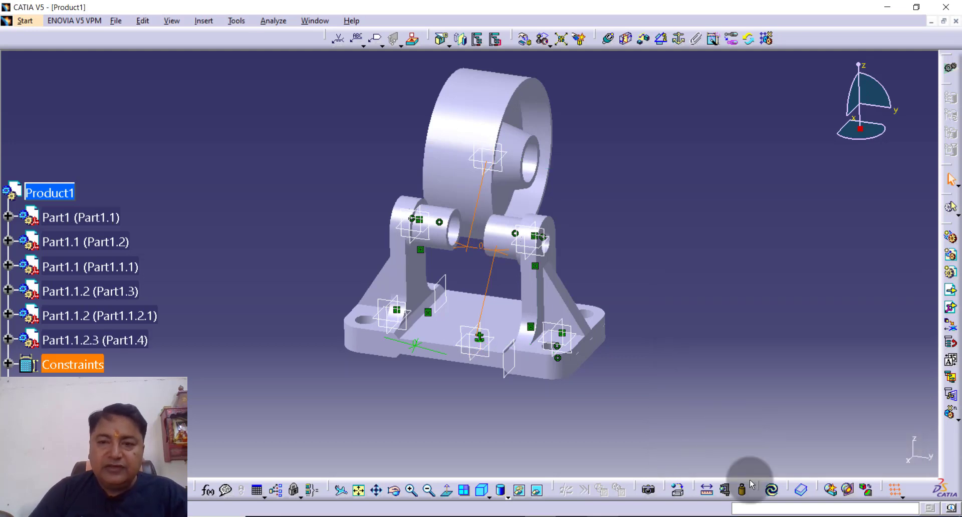
click(773, 494)
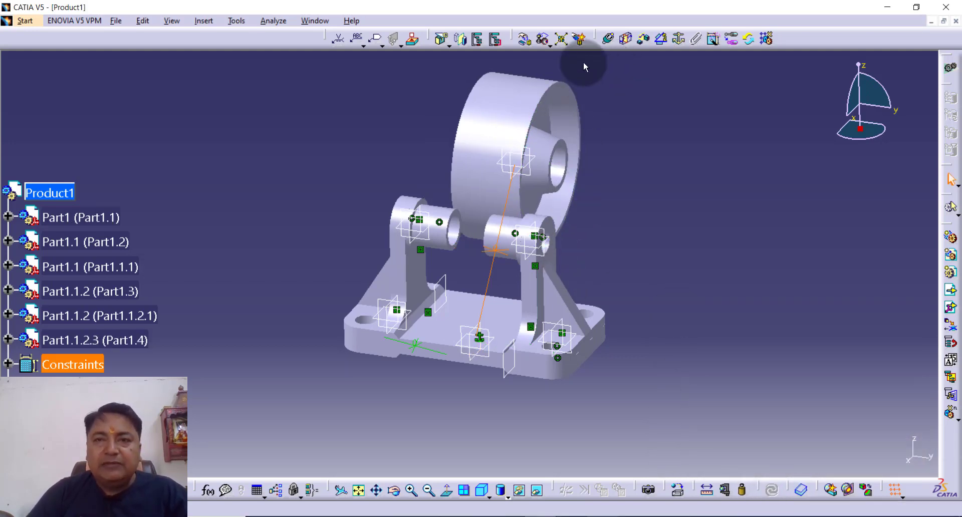
Make the roller's bore axis coincident with the second support's upper hole axis and update the product.
click(607, 39)
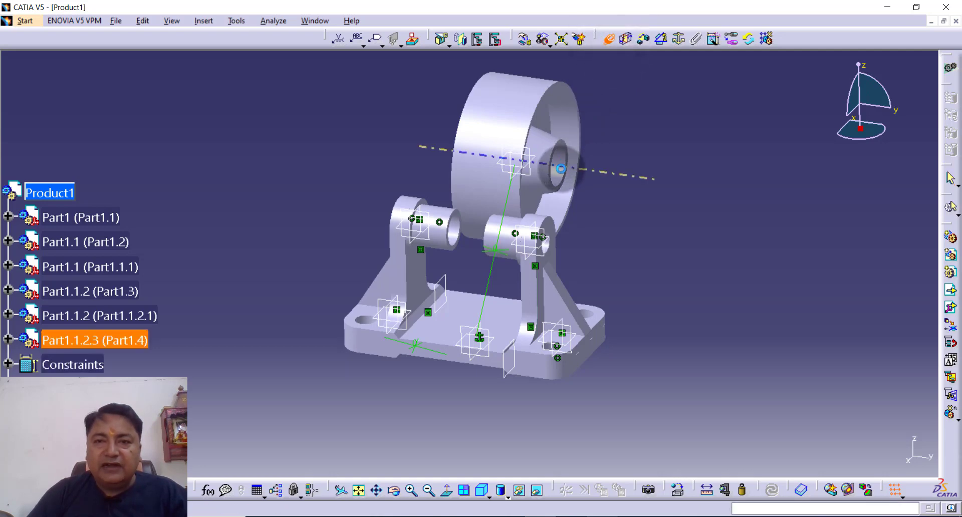
click(568, 172)
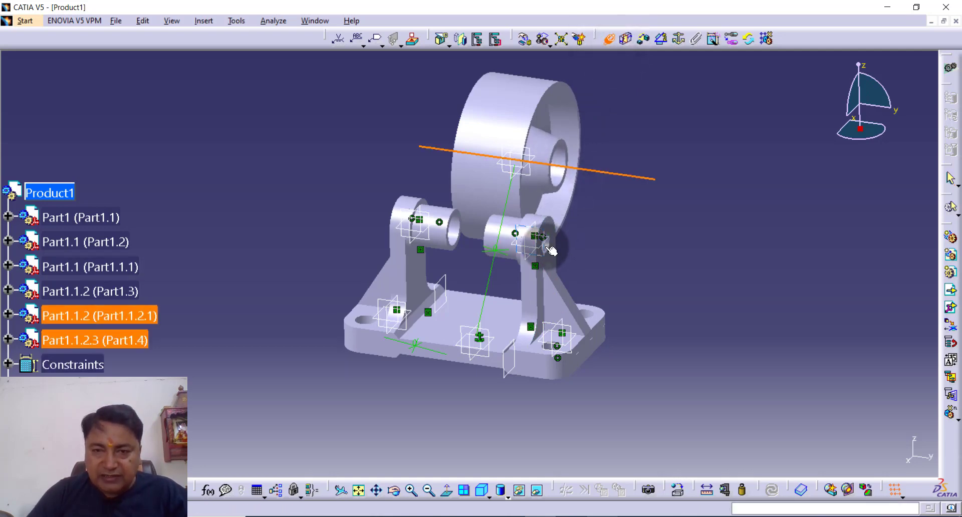
click(410, 490)
click(411, 490)
click(411, 490)
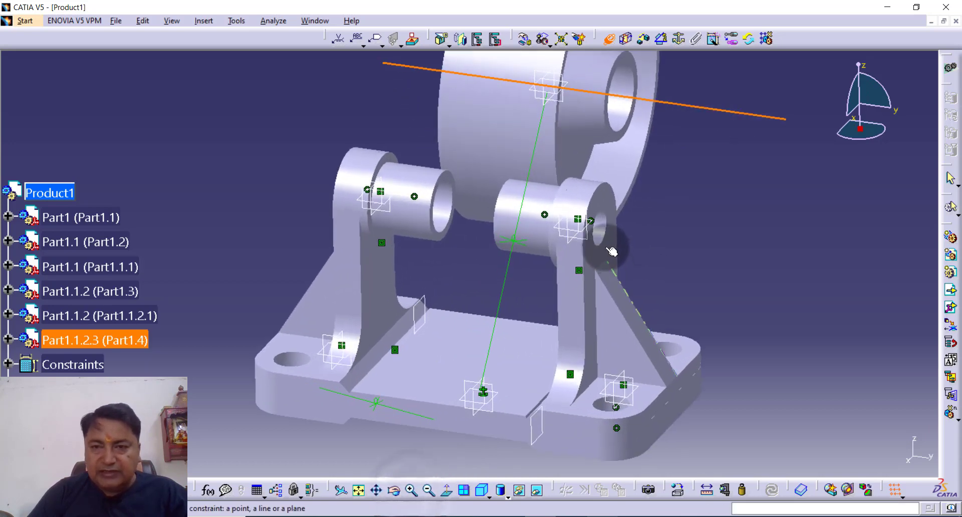
click(606, 235)
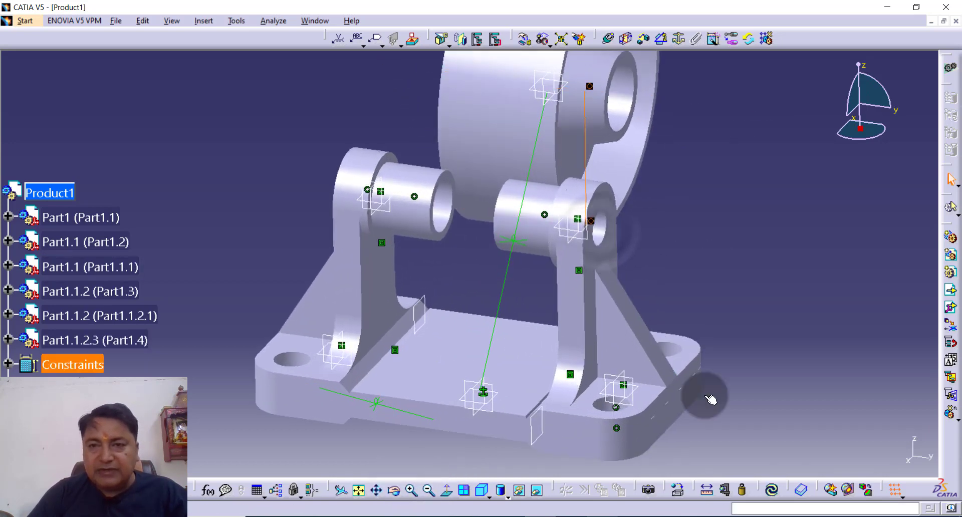
click(772, 490)
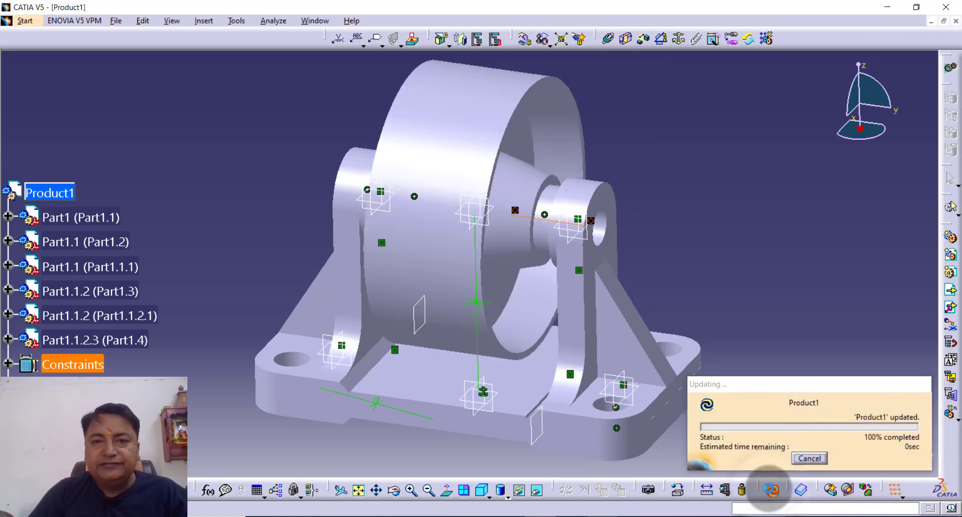
Insert the SHAFT1 part from the Desktop into Product1 as an existing component with positioning.
middle_drag(763, 318, 725, 251)
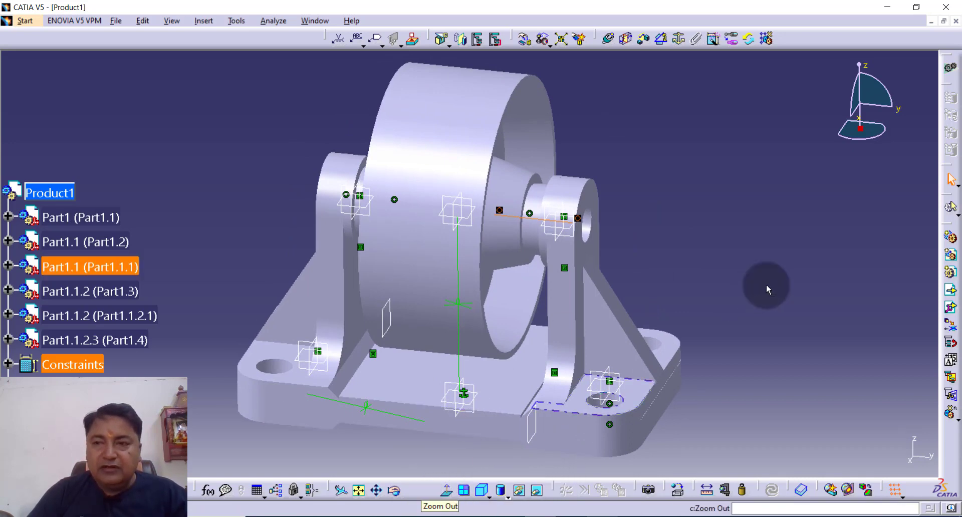
click(950, 310)
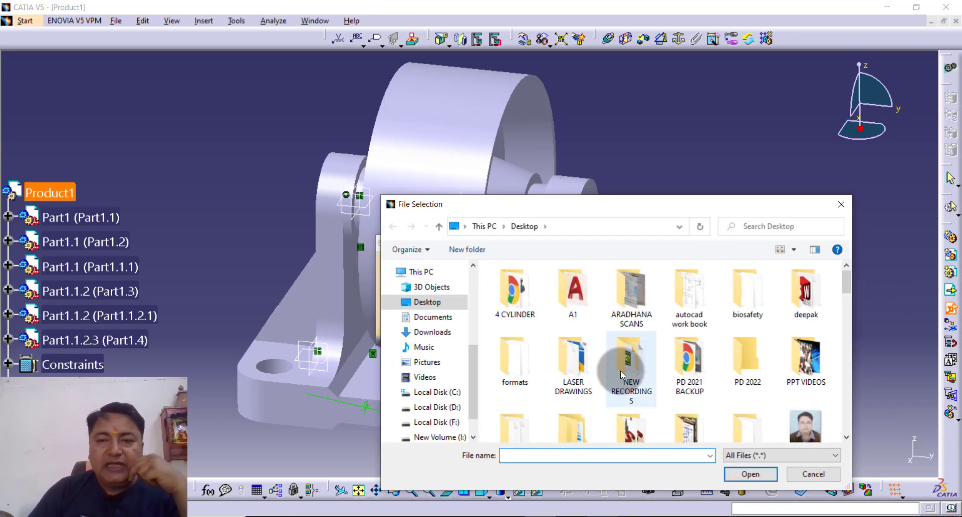
click(621, 374)
scroll(620, 371, down, 3)
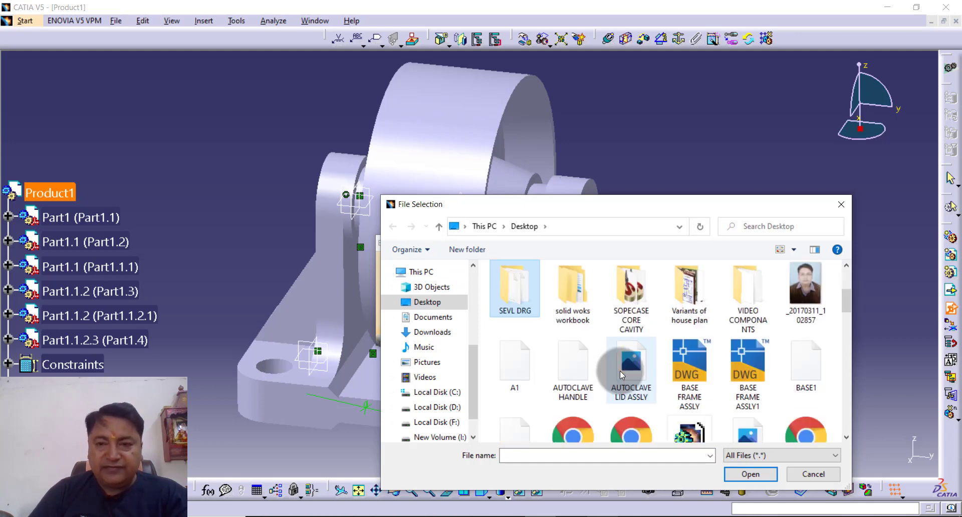
key(s)
key(s)
key(s)
key(s)
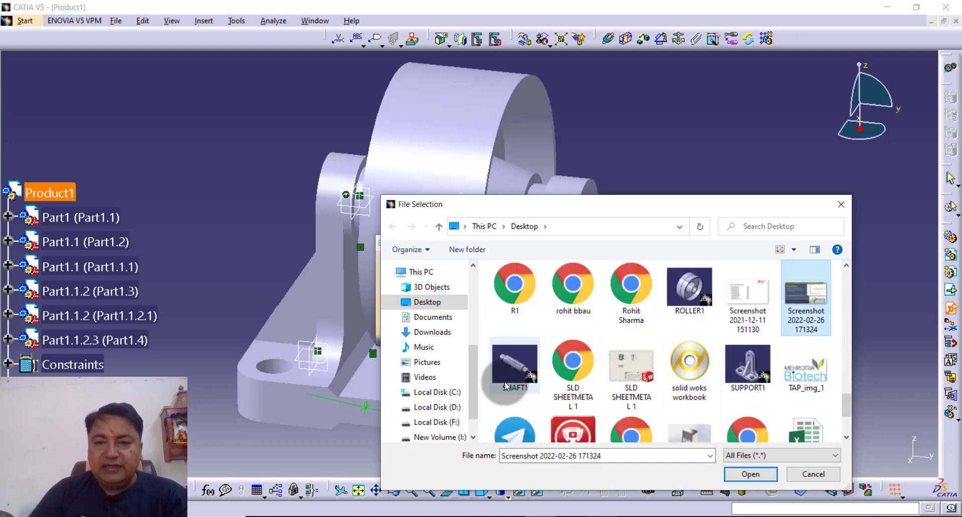
double_click(515, 371)
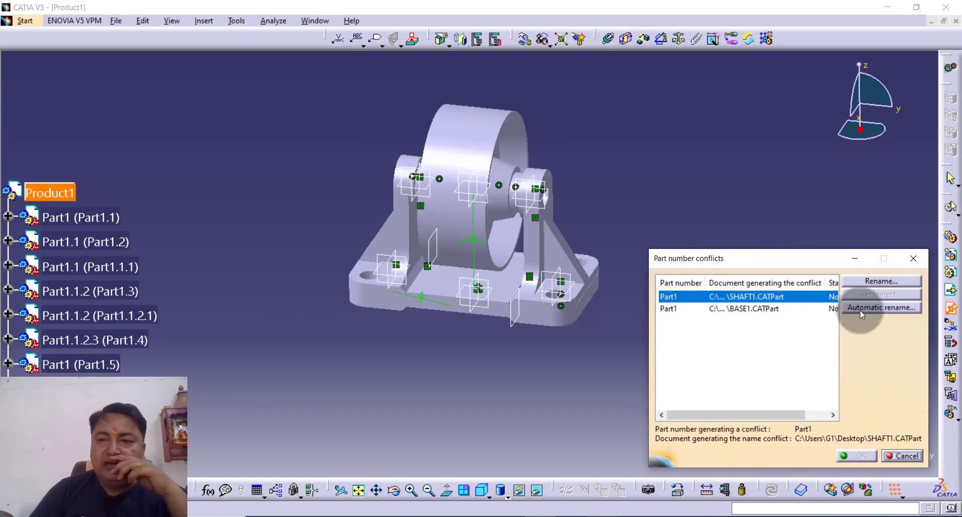
Resolve SHAFT1's part number conflicts with BASE1, SUPPORT1, BUSH1 and ROLLER1 using automatic renaming, and accept its Smart Move position.
click(860, 310)
click(850, 455)
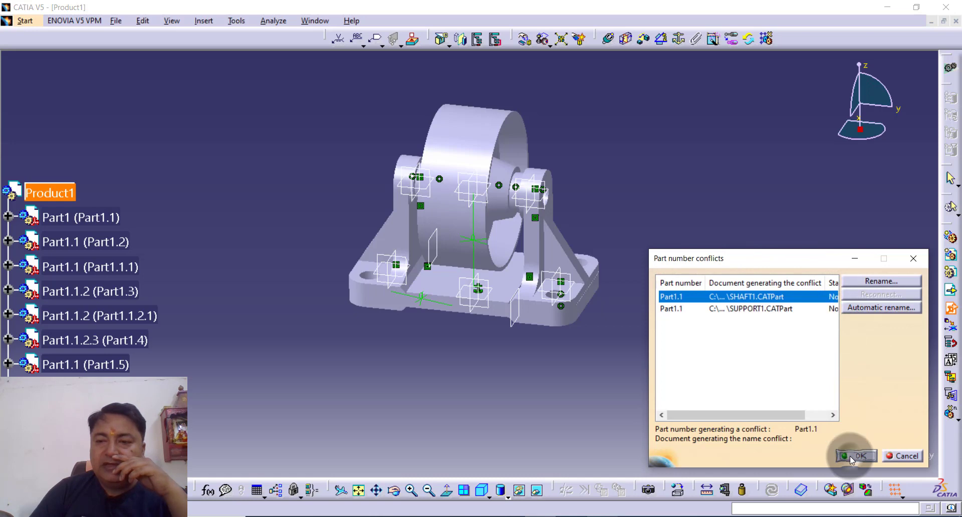
click(865, 309)
click(849, 455)
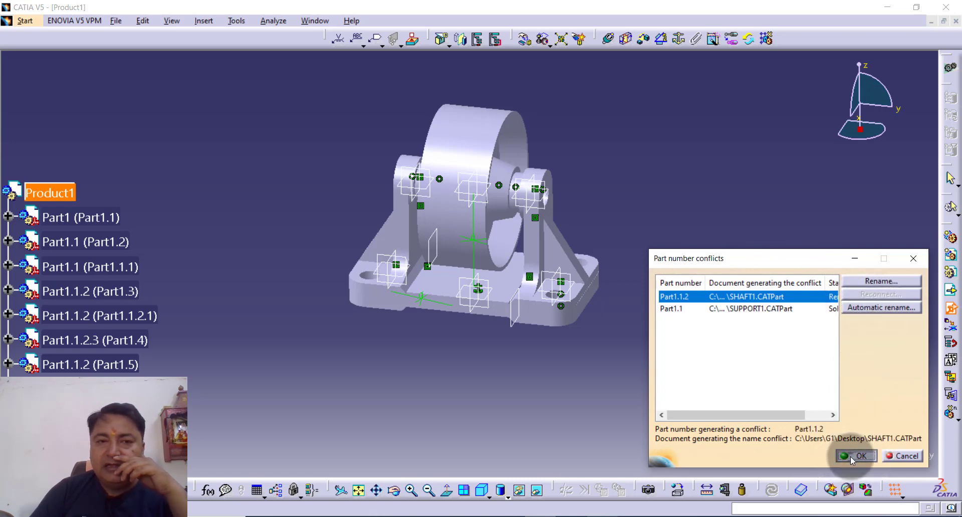
click(871, 308)
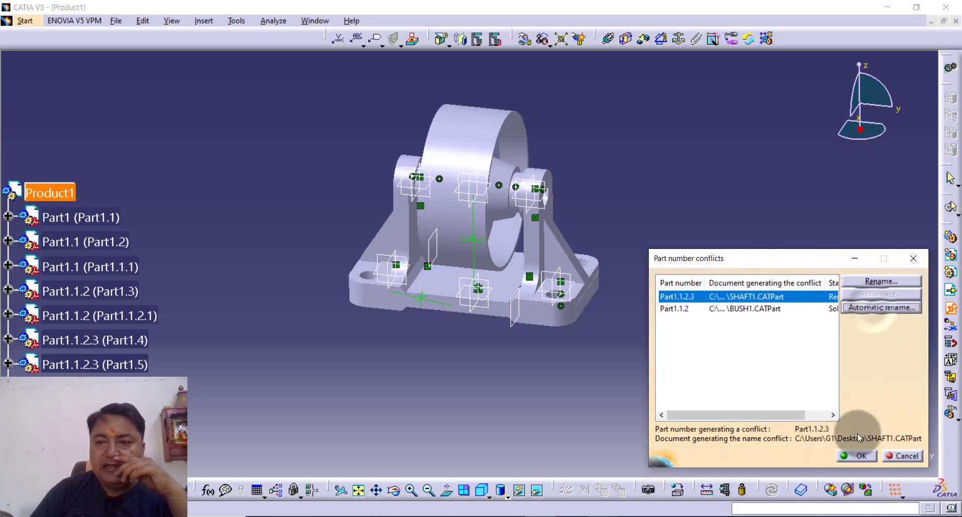
click(854, 455)
click(857, 309)
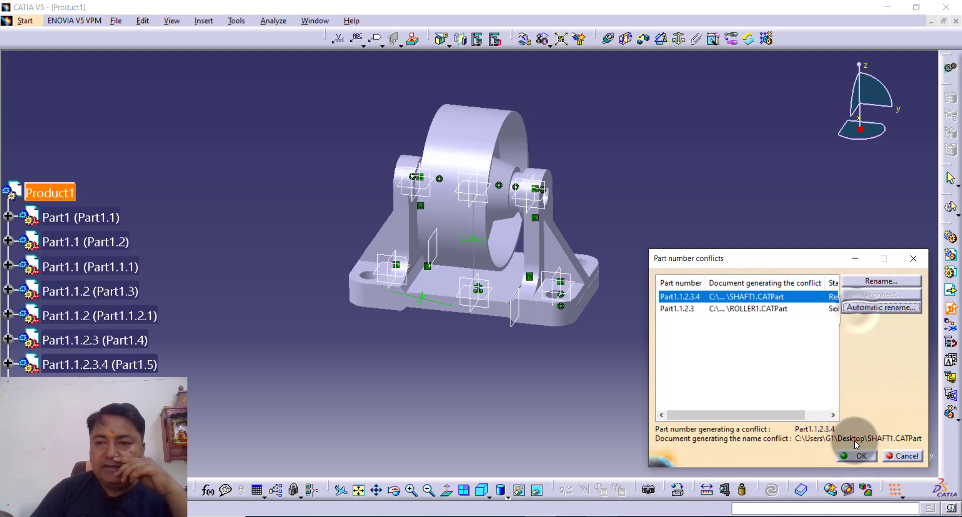
click(854, 455)
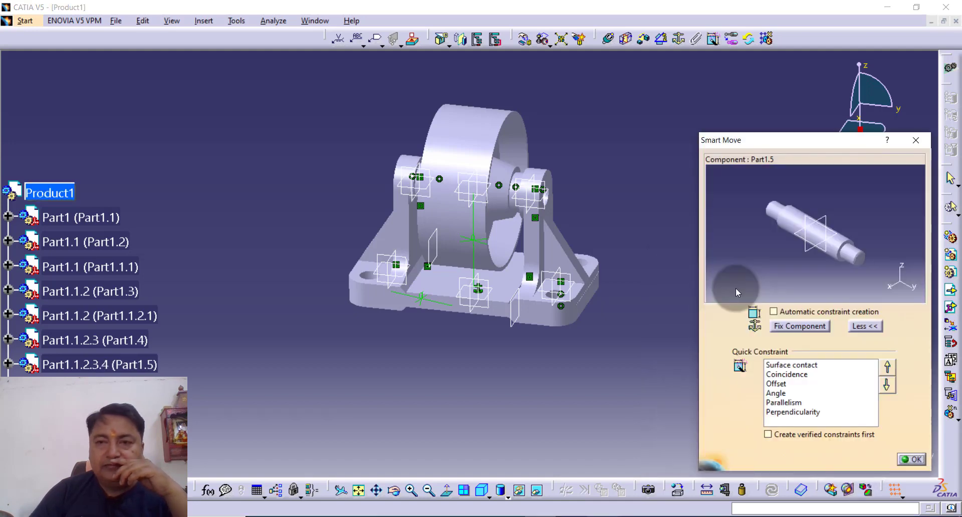
click(911, 459)
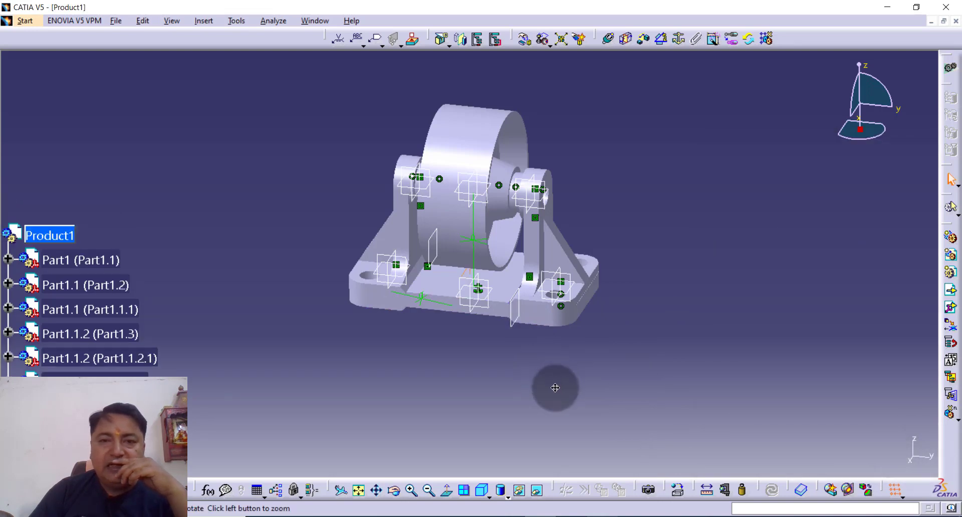
Move the shaft along the Z axis out of the base to above the roller with Manipulation.
middle_drag(554, 386, 480, 225)
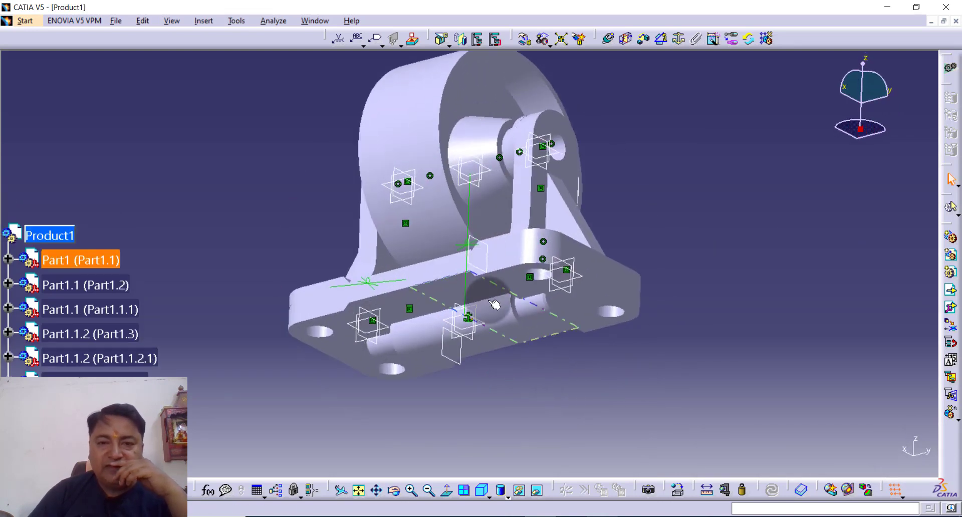
middle_drag(629, 206, 299, 374)
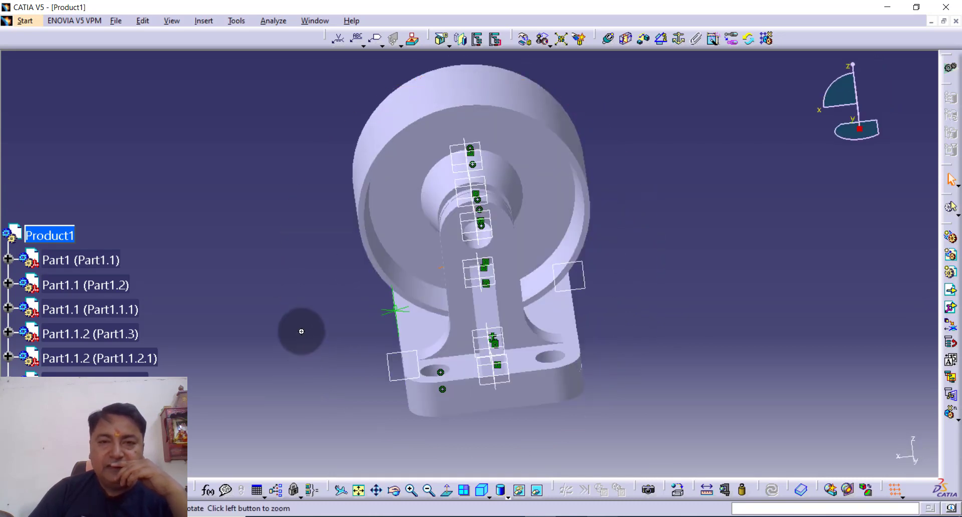
middle_drag(302, 332, 453, 371)
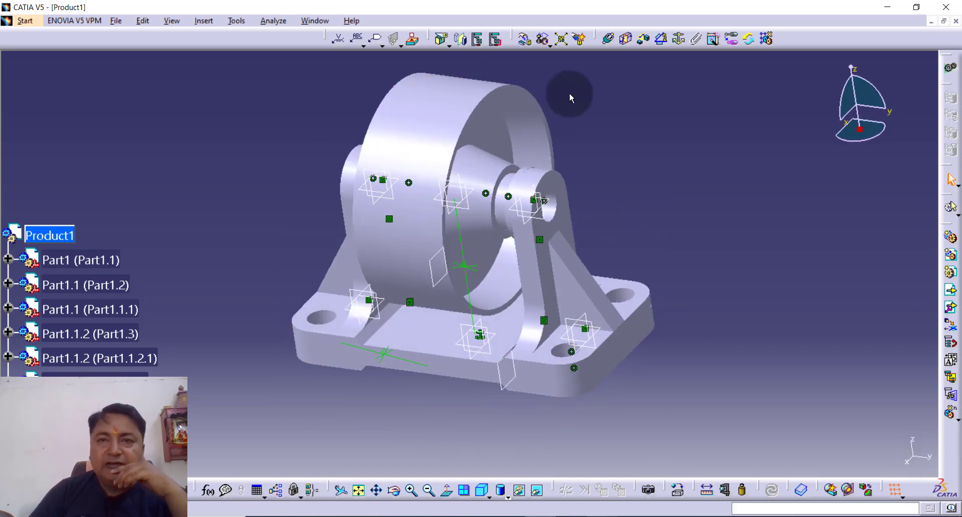
click(524, 38)
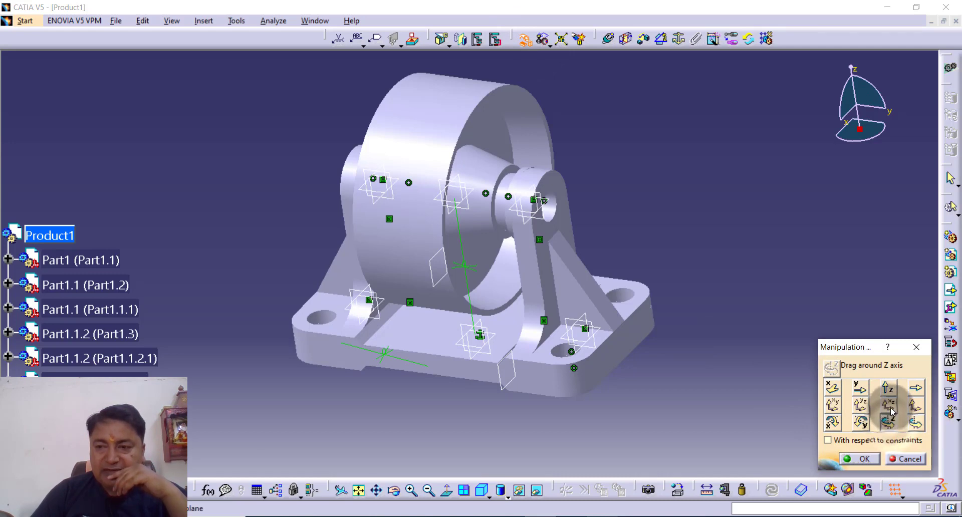
middle_drag(479, 443, 410, 419)
drag(413, 409, 424, 95)
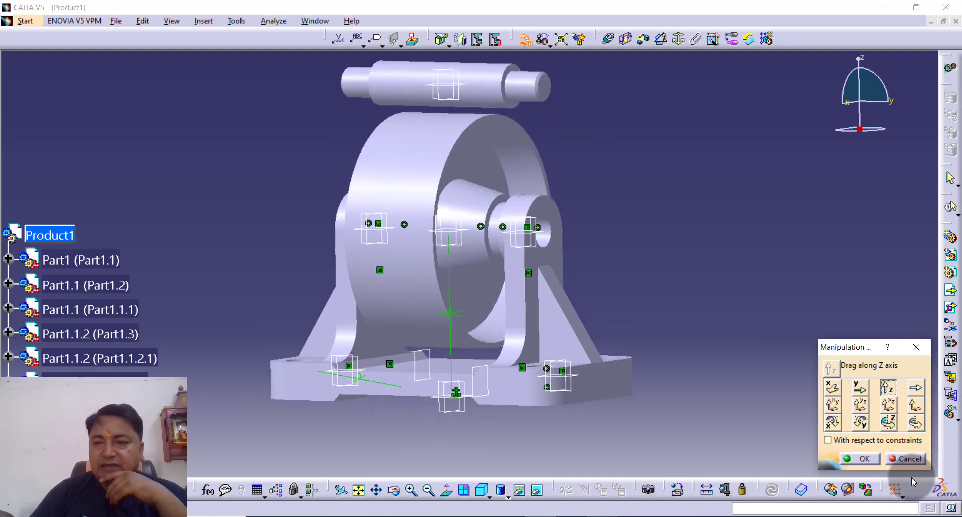
click(858, 458)
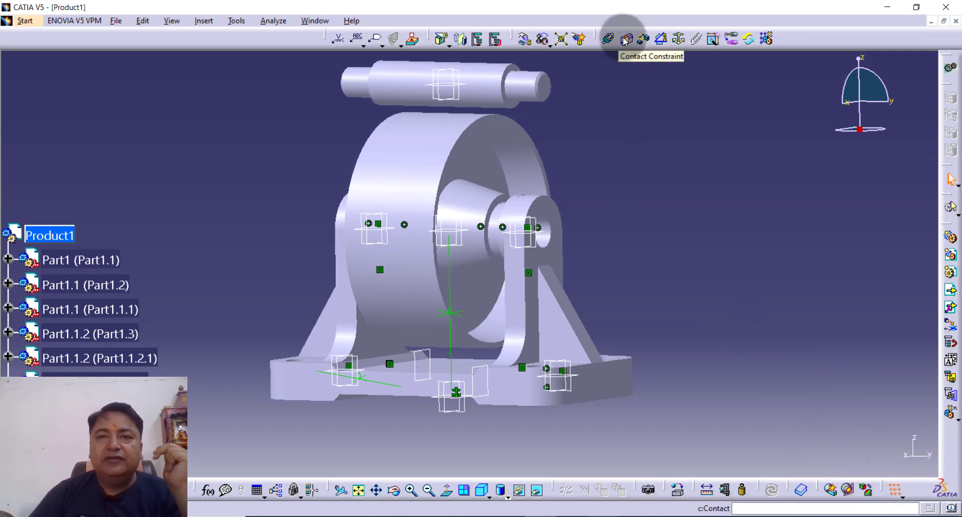
Add a 0 mm offset constraint between the roller's and the shaft's middle planes with the same orientation.
click(644, 39)
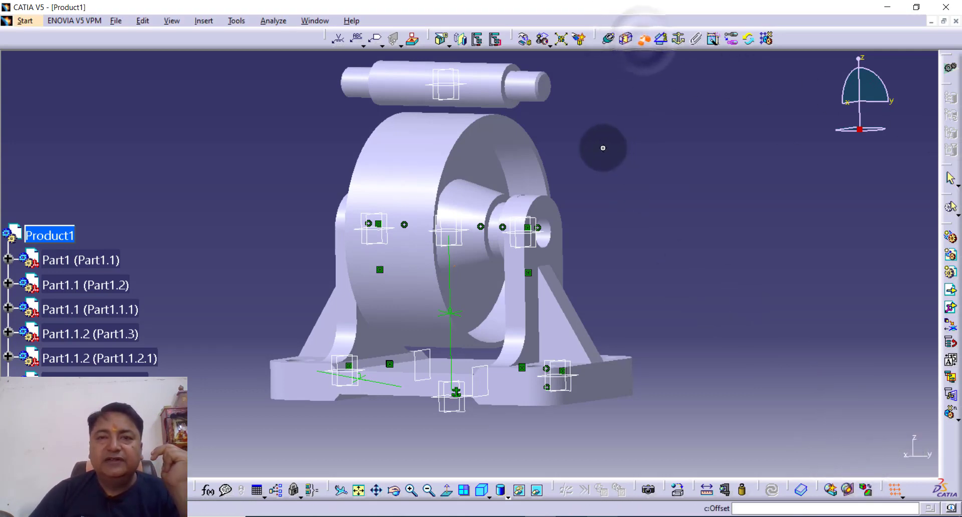
middle_drag(603, 148, 554, 133)
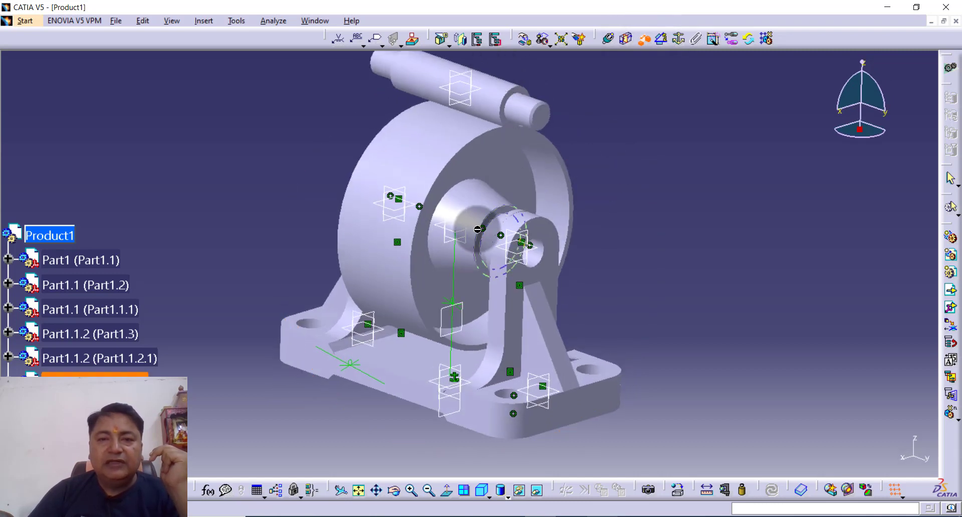
click(446, 245)
click(477, 72)
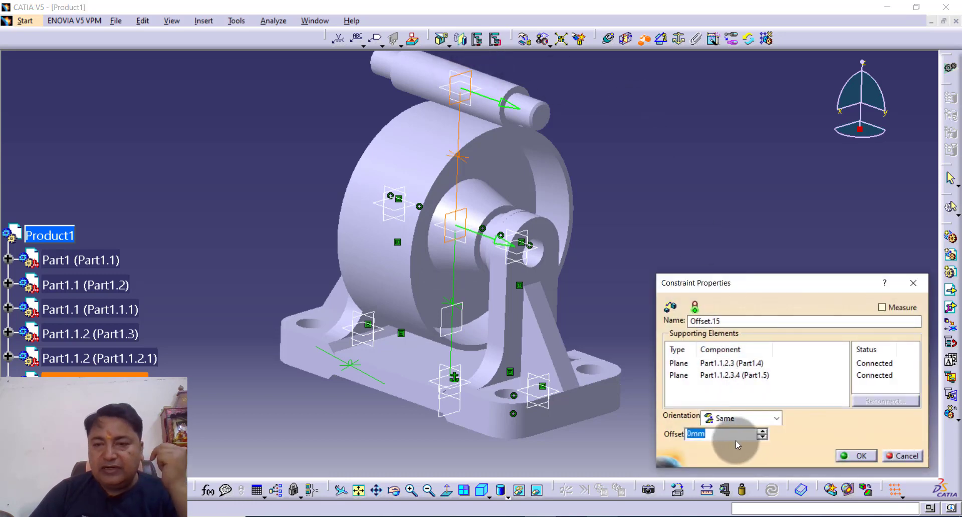
click(855, 456)
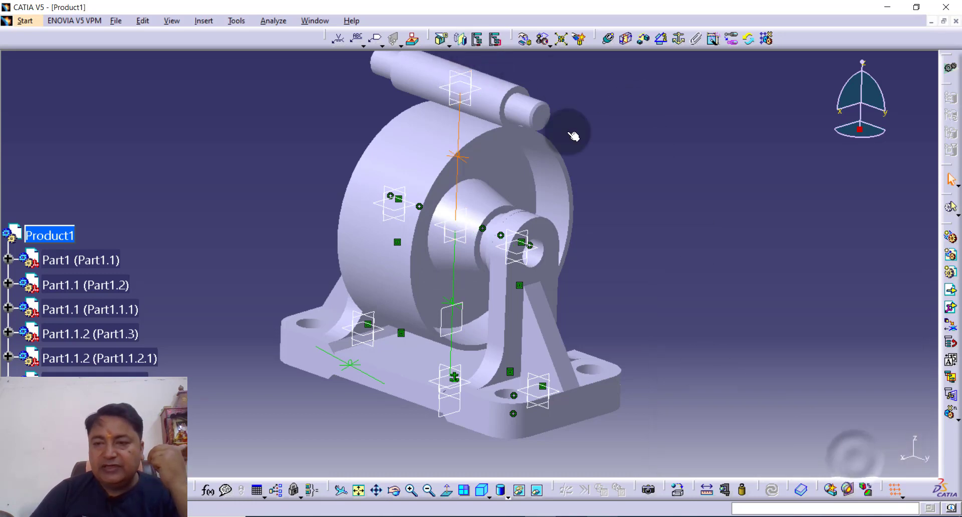
Make the shaft's axis coincident with the second support's upper hole axis and update the product.
click(609, 40)
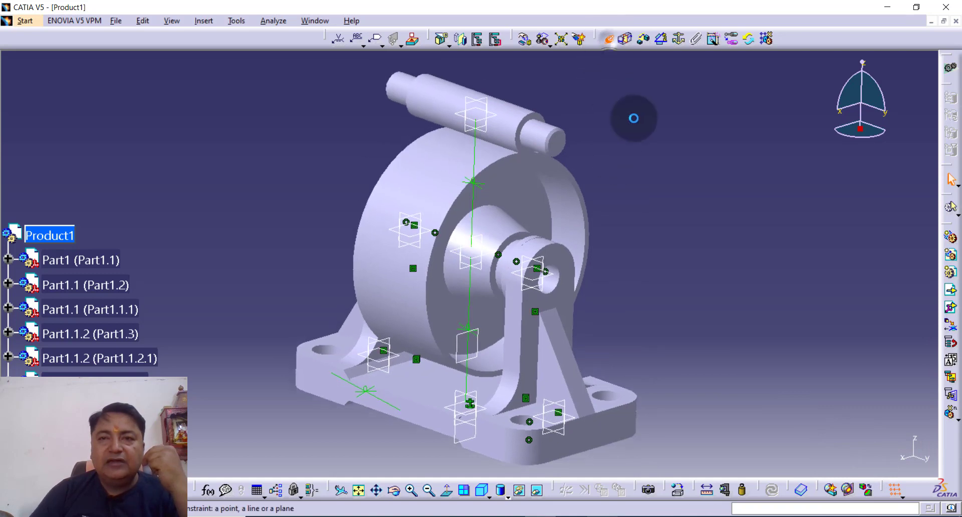
click(556, 285)
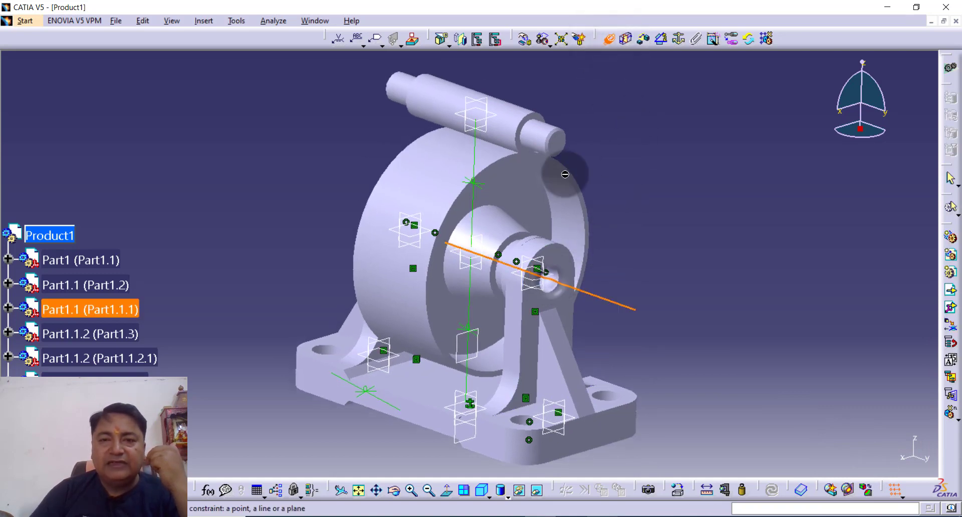
click(542, 139)
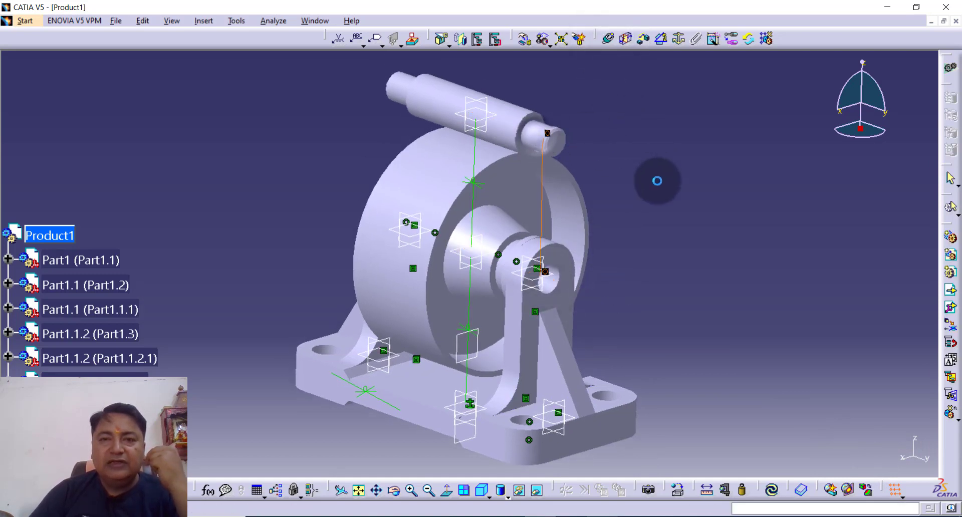
click(772, 490)
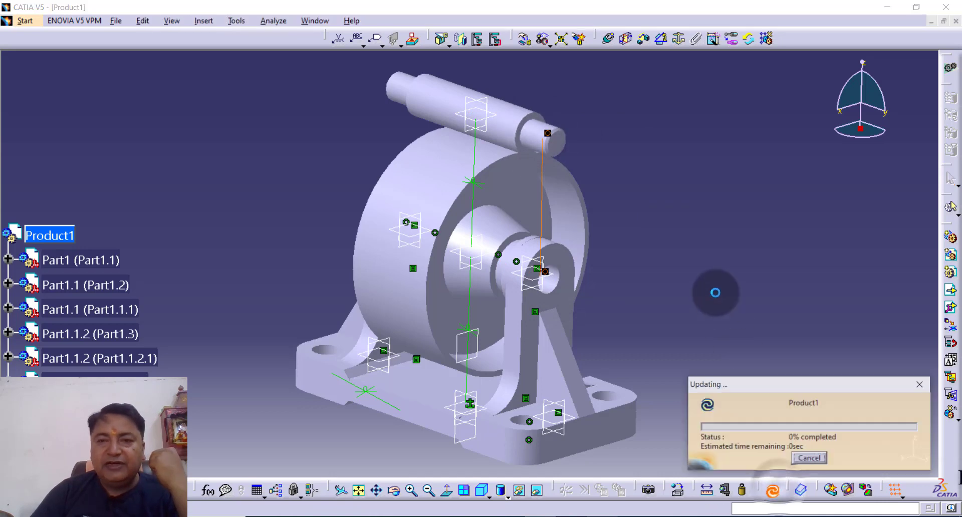
Switch the display to shading with edges and check how the shaft sits through the roller and both supports.
middle_drag(686, 262, 756, 239)
middle_drag(364, 266, 461, 285)
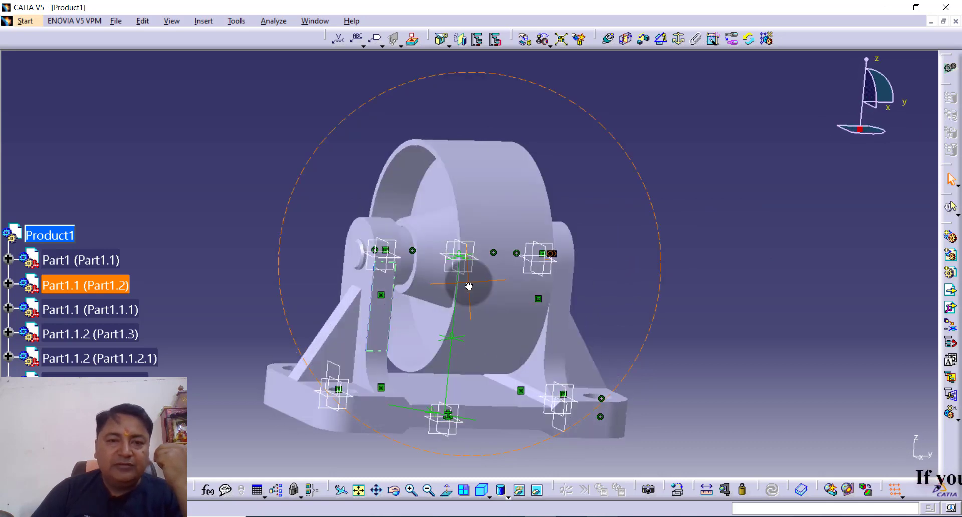
click(507, 497)
click(517, 418)
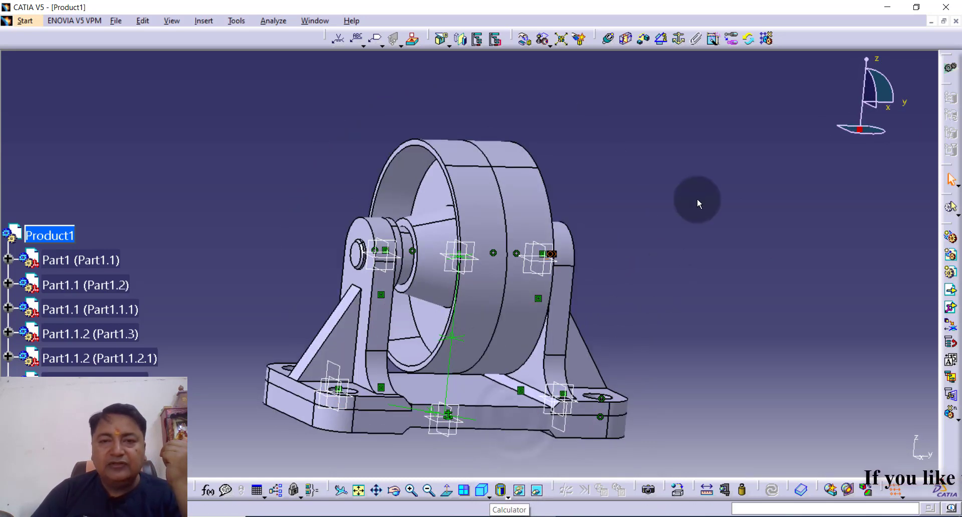
middle_drag(697, 202, 773, 201)
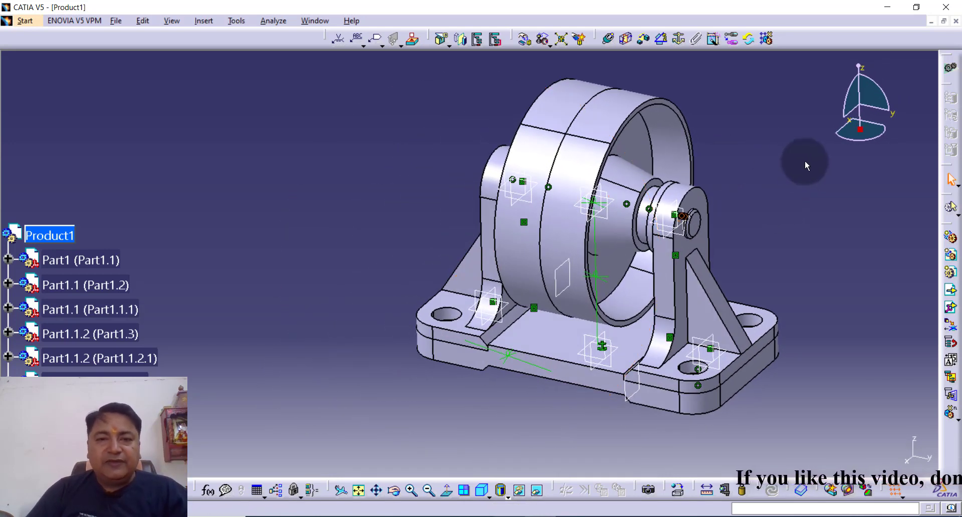
Set the graphic color of the base, Part1 (Part1.1), to red in its properties.
right_click(103, 260)
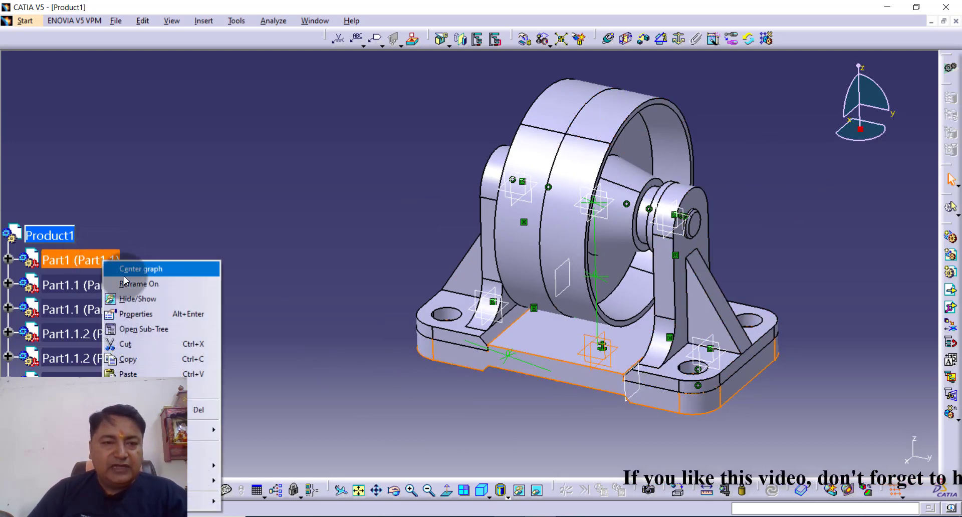
click(154, 314)
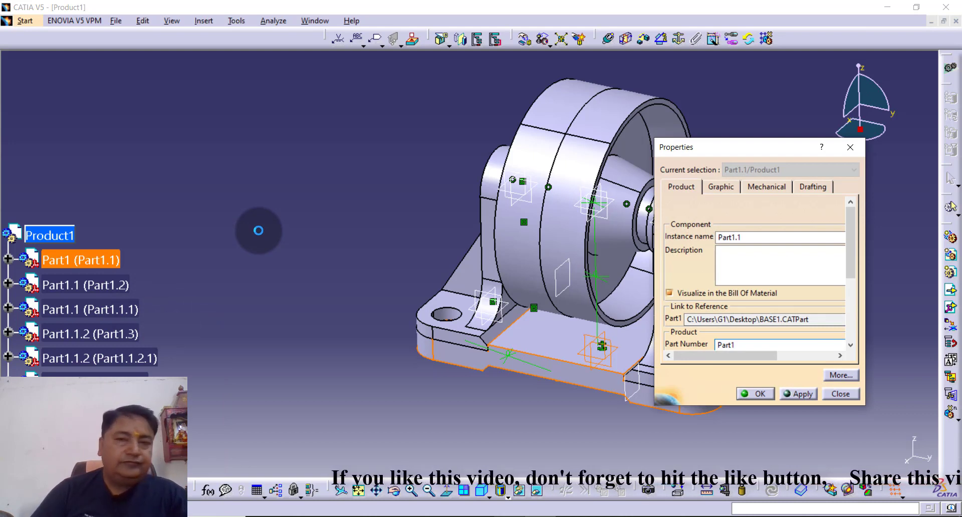
click(721, 187)
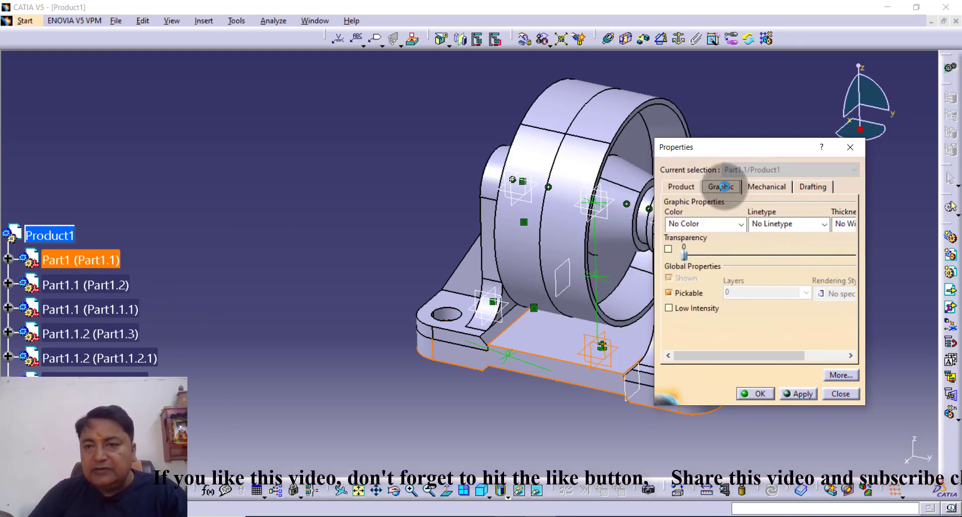
click(741, 225)
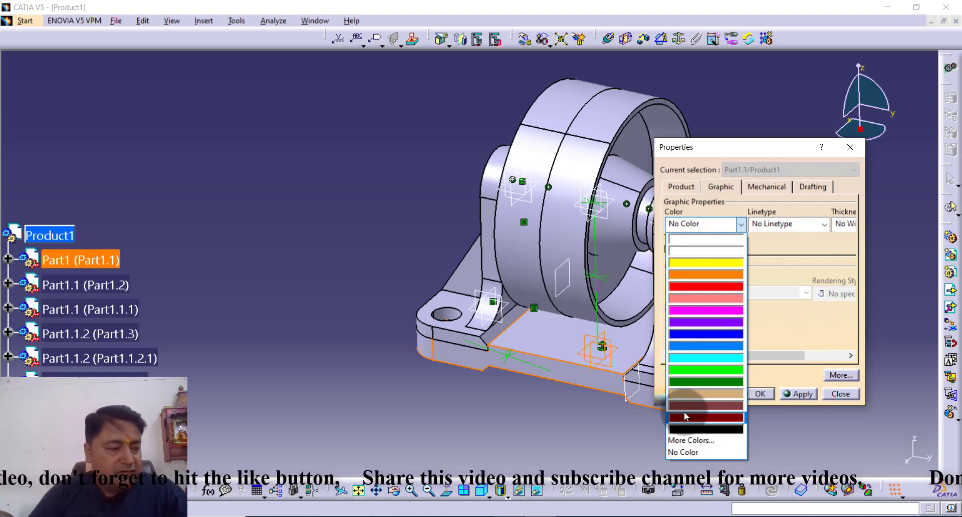
click(702, 287)
click(798, 394)
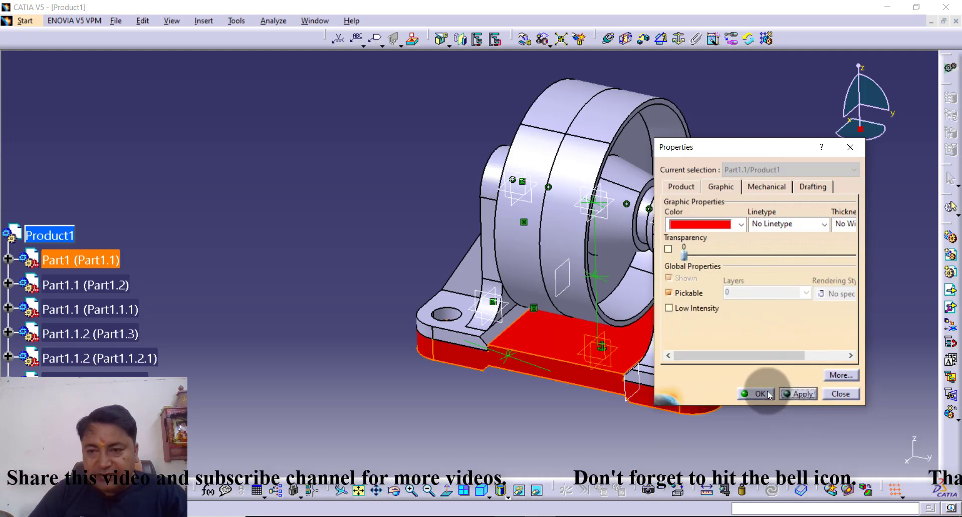
click(755, 394)
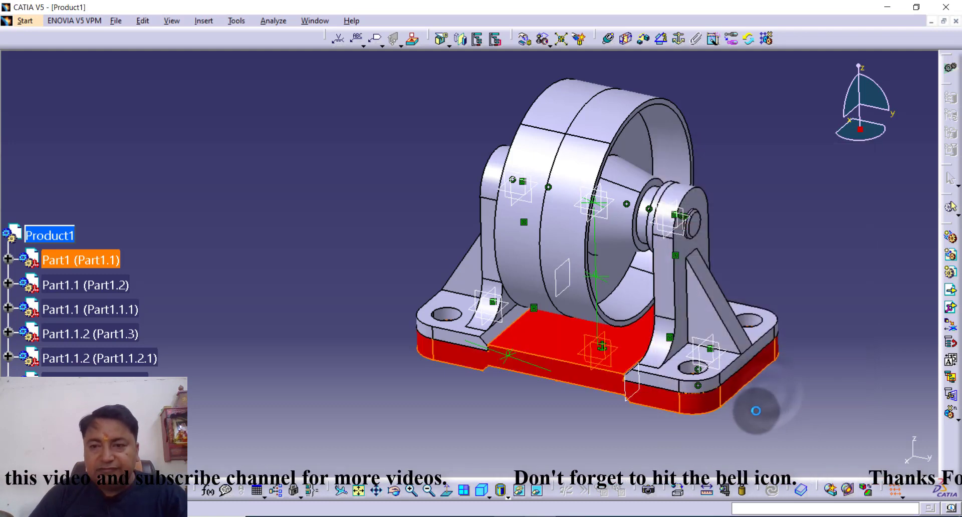
Set the fill color of the triangular stiffener face on support Part1.1 (Part1.1.1) to blue.
click(713, 327)
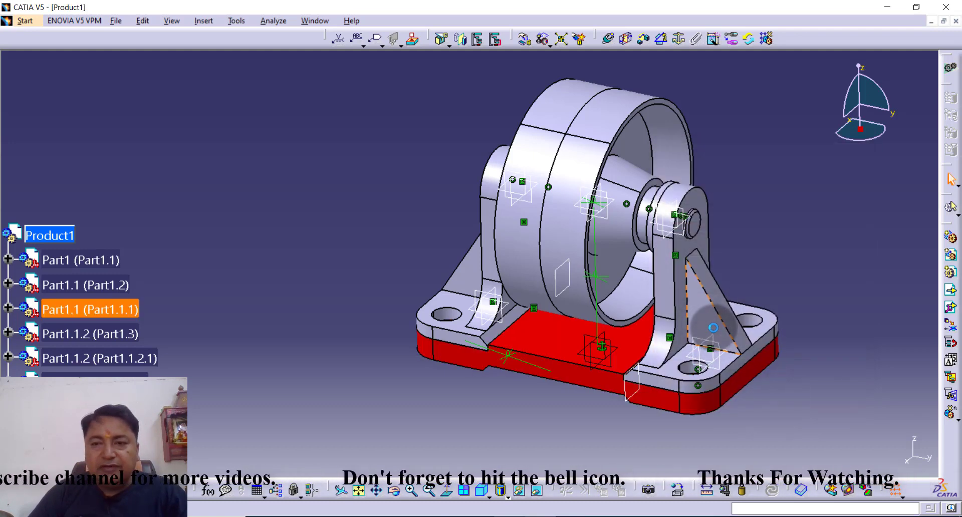
right_click(713, 327)
click(751, 382)
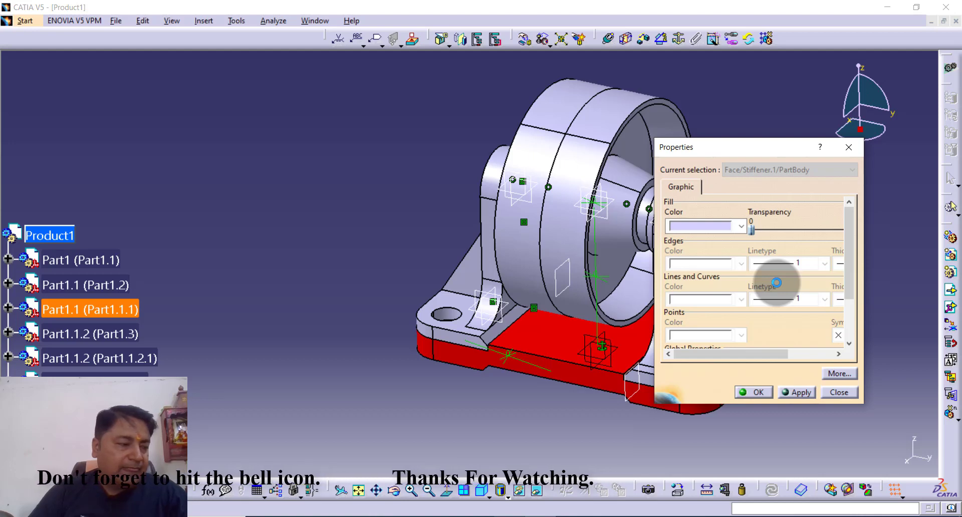
click(741, 227)
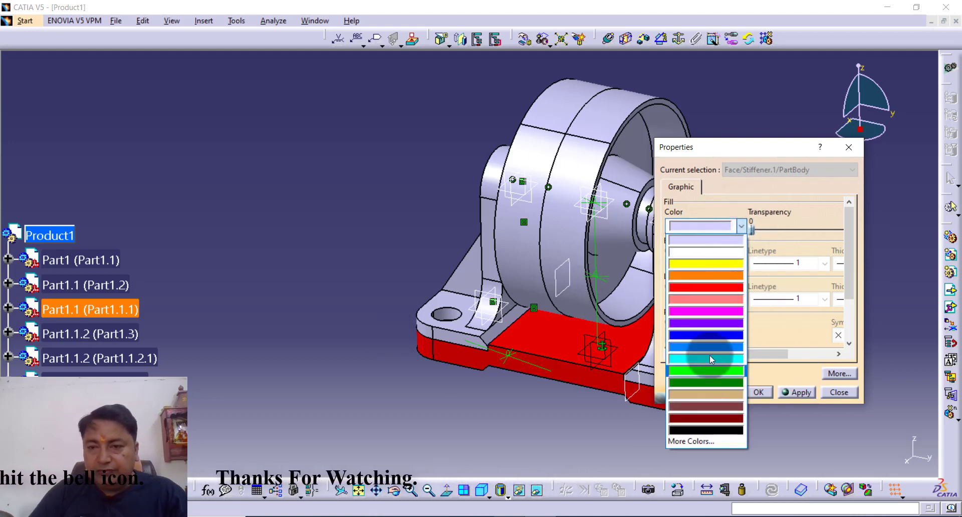
click(709, 336)
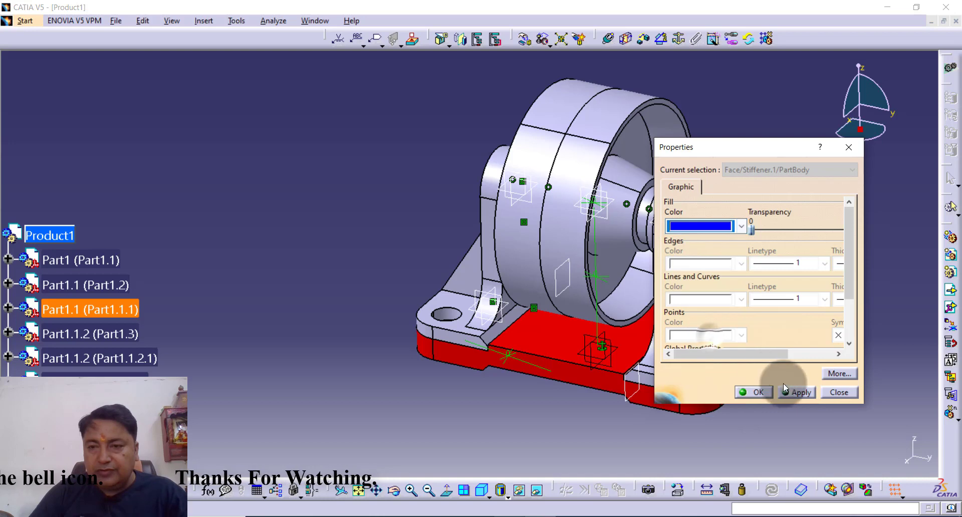
click(759, 392)
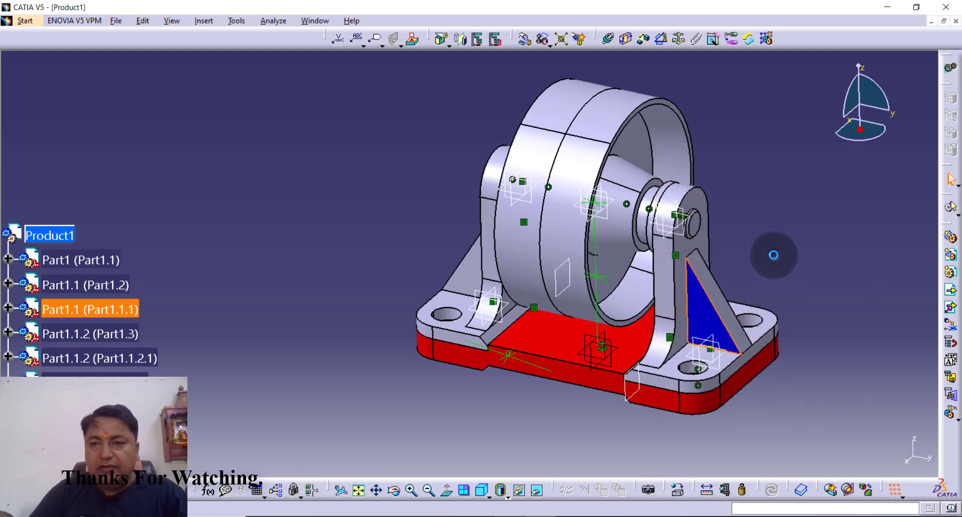
click(773, 255)
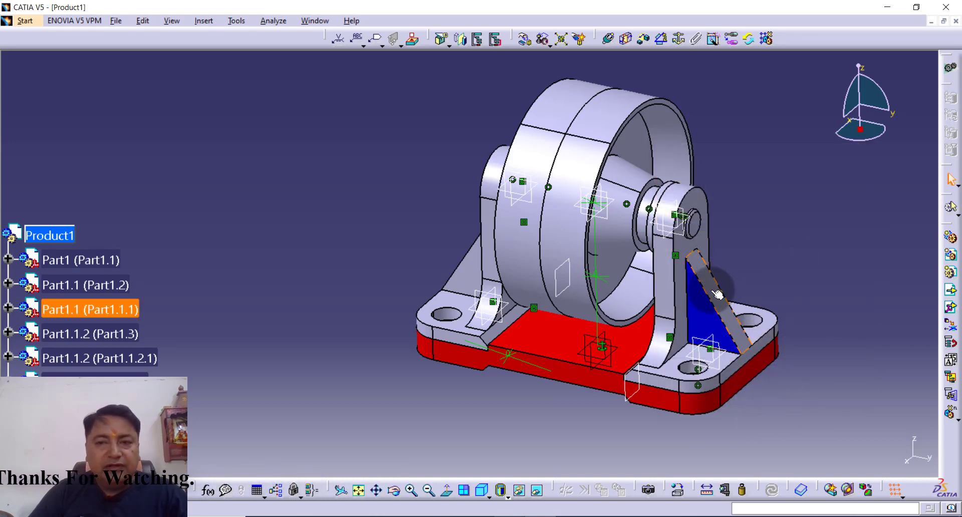
Set the graphic color of the whole support Part1.1 (Part1.1.1) to blue in its properties.
right_click(124, 310)
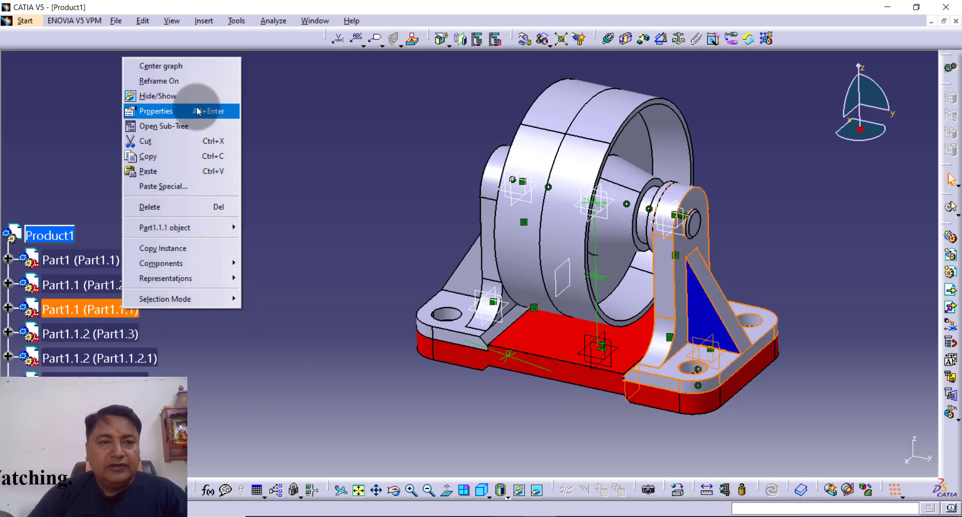
click(198, 112)
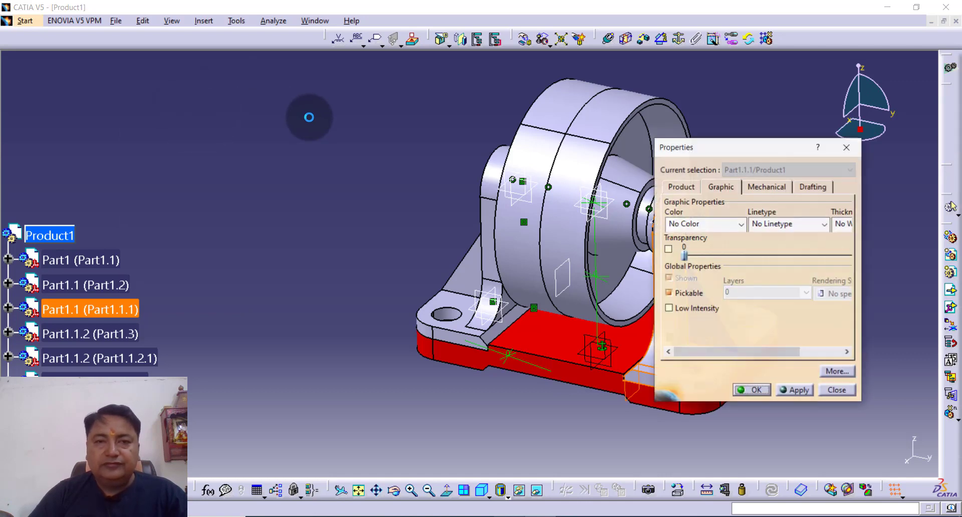
click(739, 226)
click(705, 333)
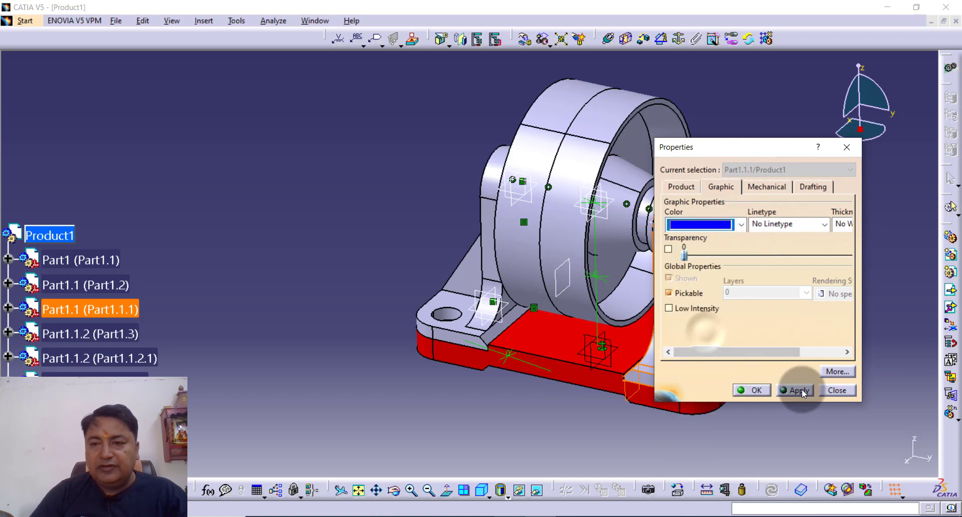
click(799, 390)
click(755, 391)
click(756, 206)
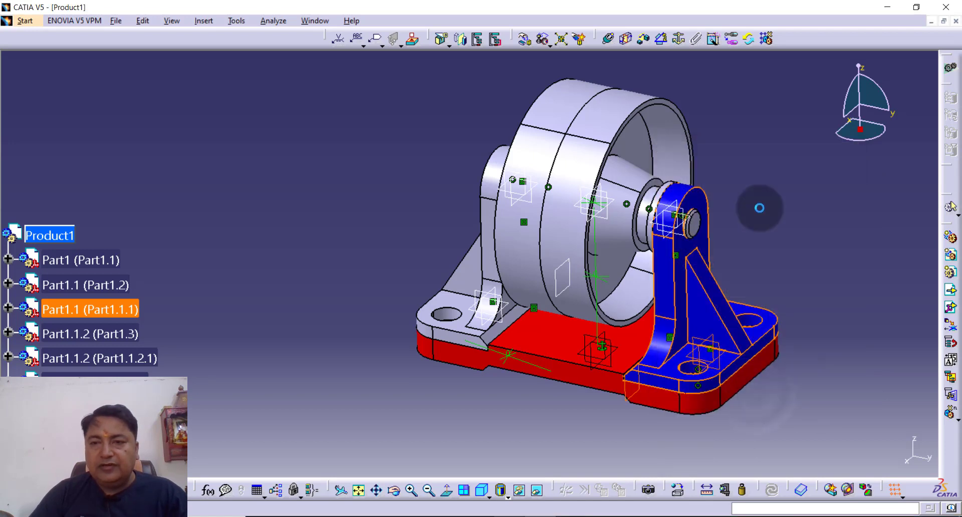
Set the graphic color of the opposite support, Part1.1 (Part1.2), to blue in its properties.
click(451, 293)
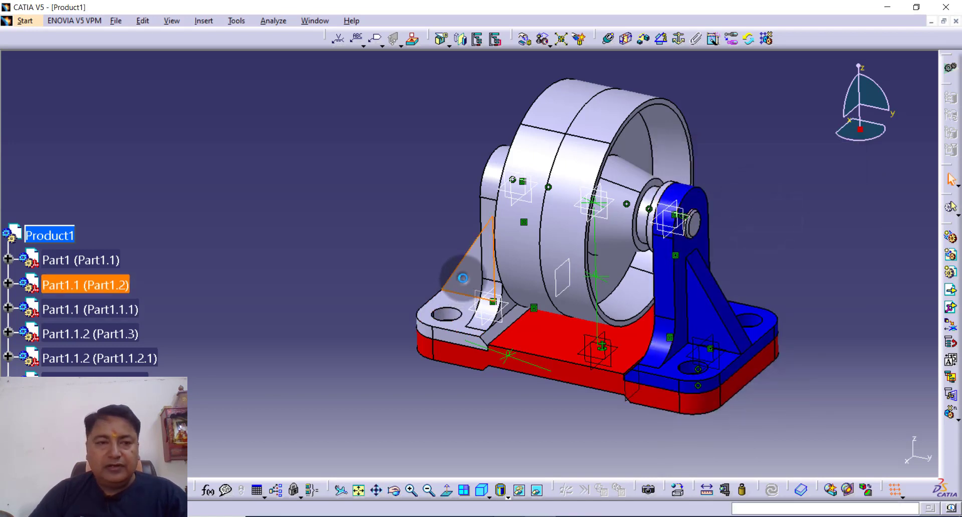
click(115, 309)
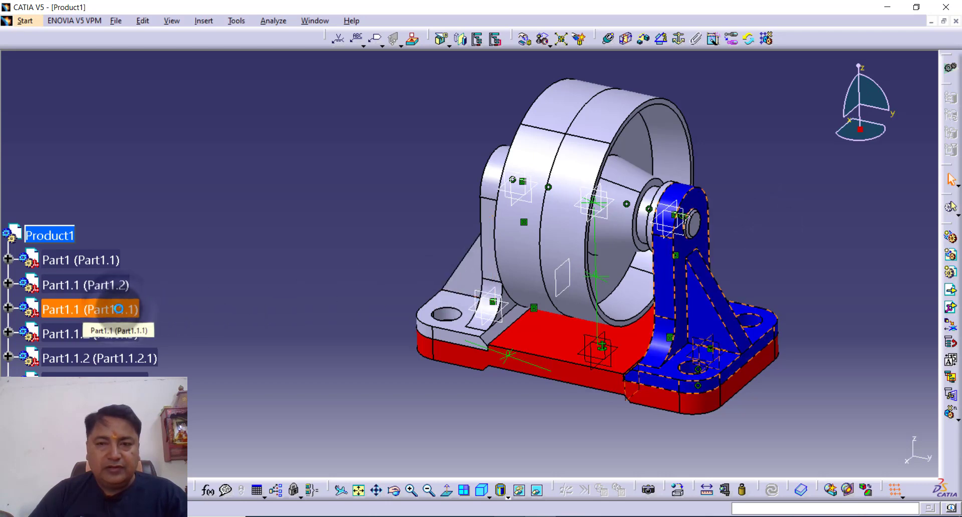
click(115, 286)
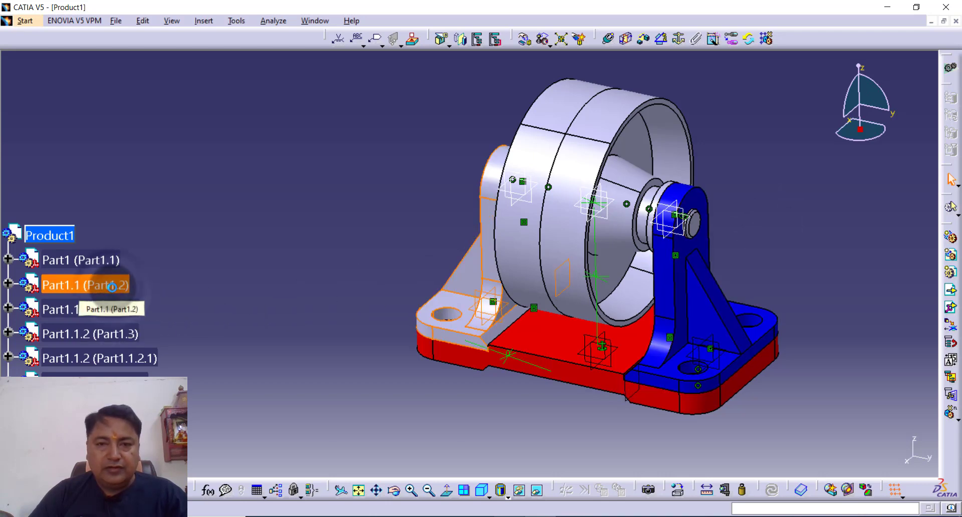
right_click(113, 290)
click(154, 90)
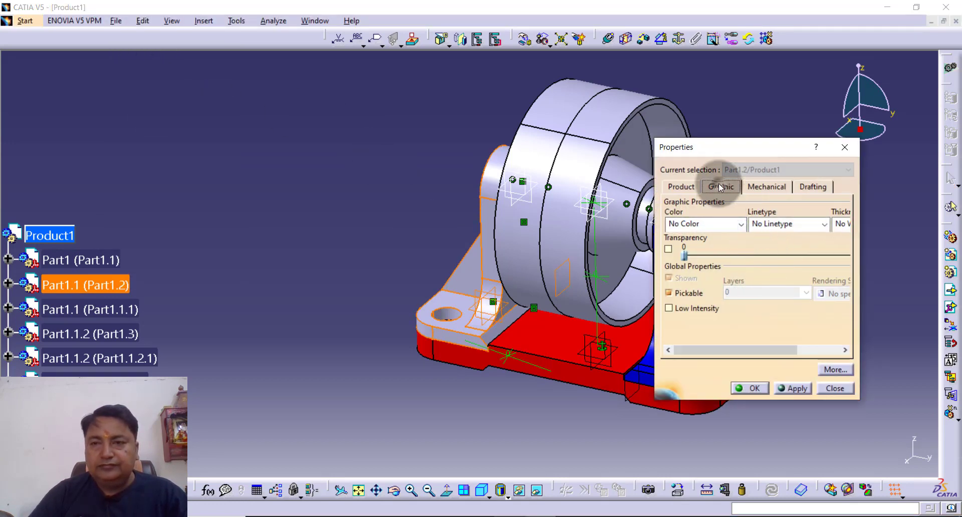
click(742, 225)
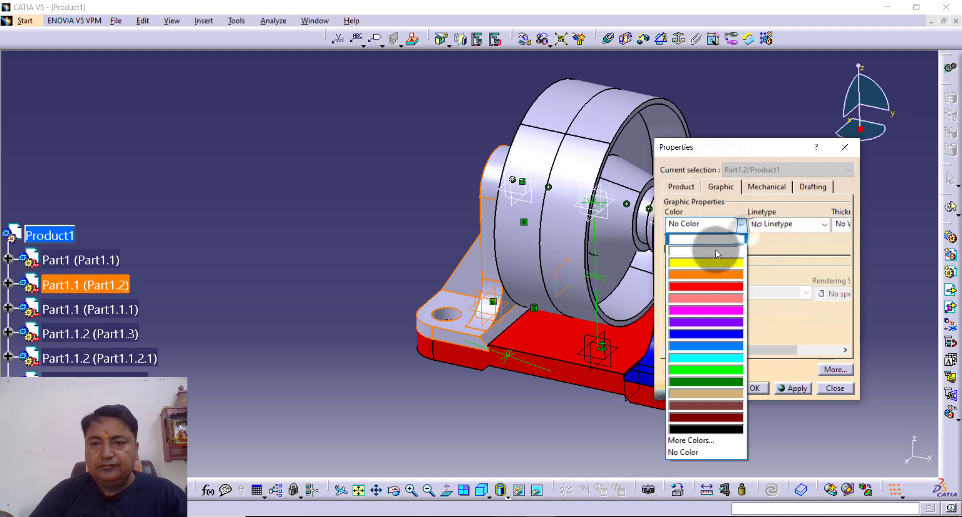
click(706, 333)
click(751, 388)
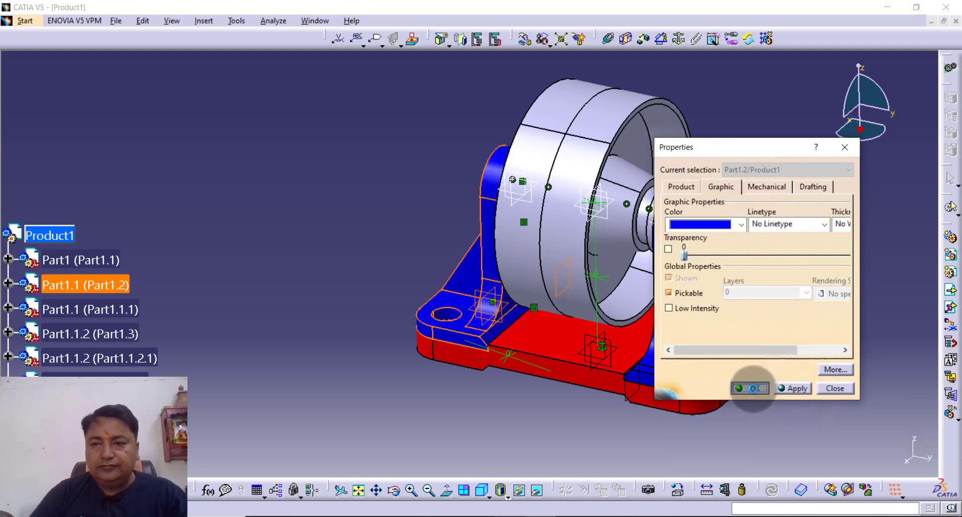
Set the graphic color of the roller to bright green in its properties.
middle_drag(767, 201, 702, 227)
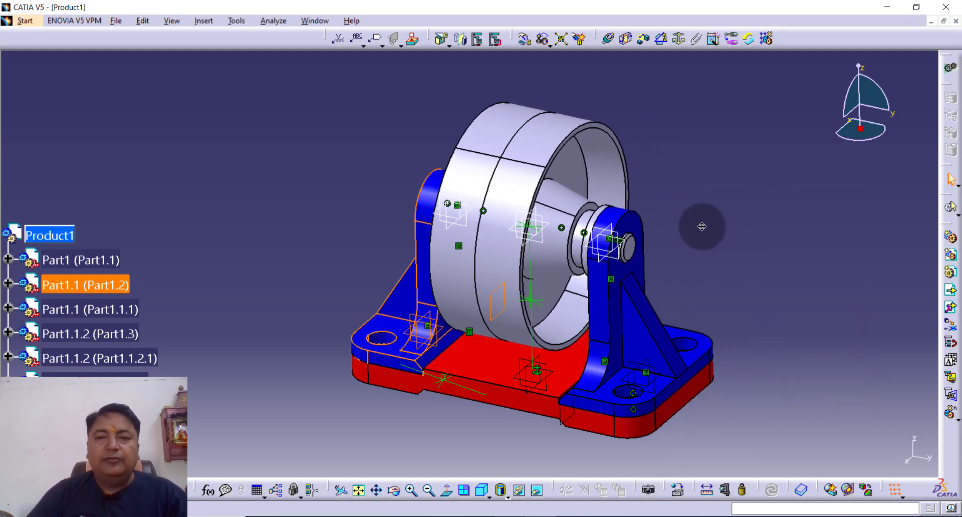
click(543, 151)
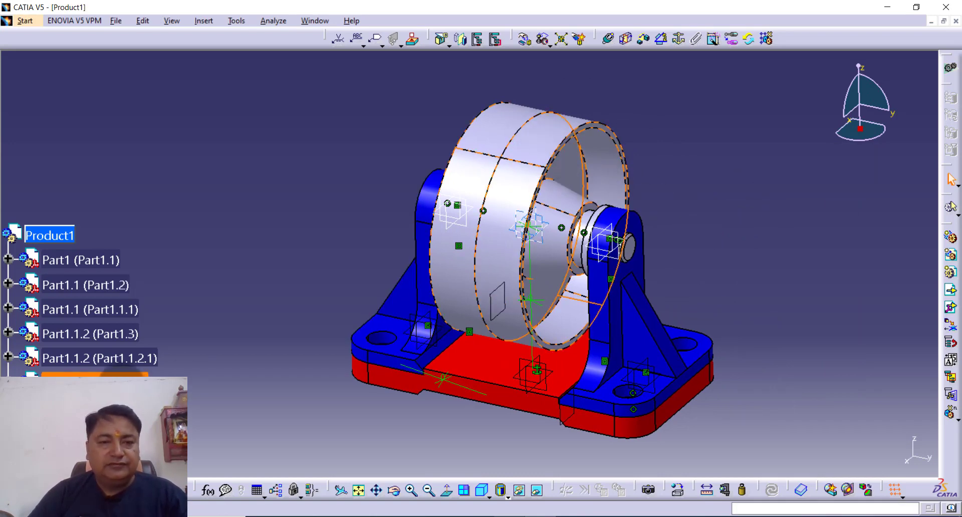
right_click(122, 134)
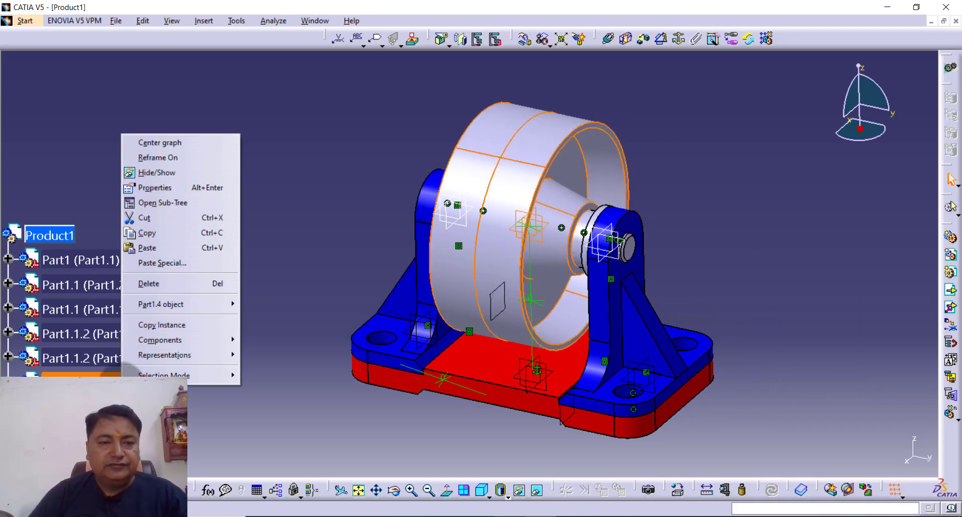
click(170, 187)
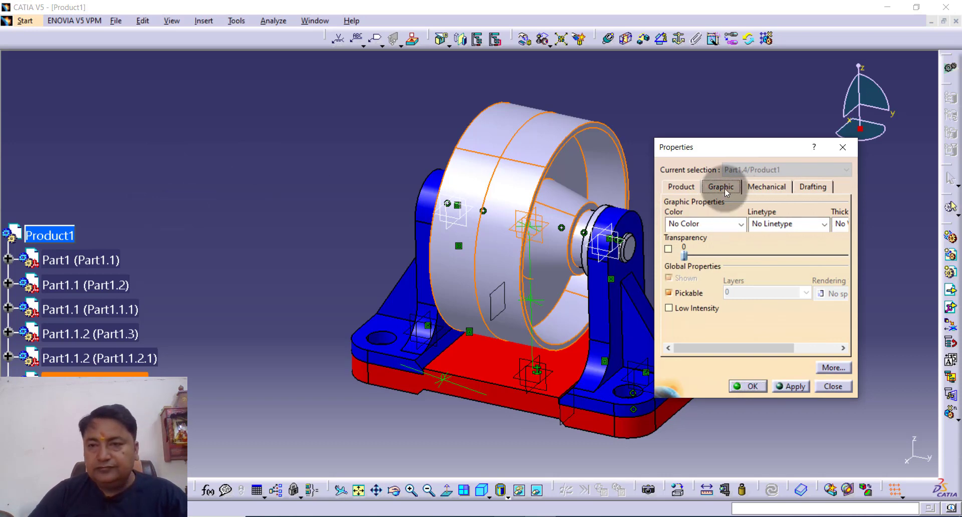
click(731, 223)
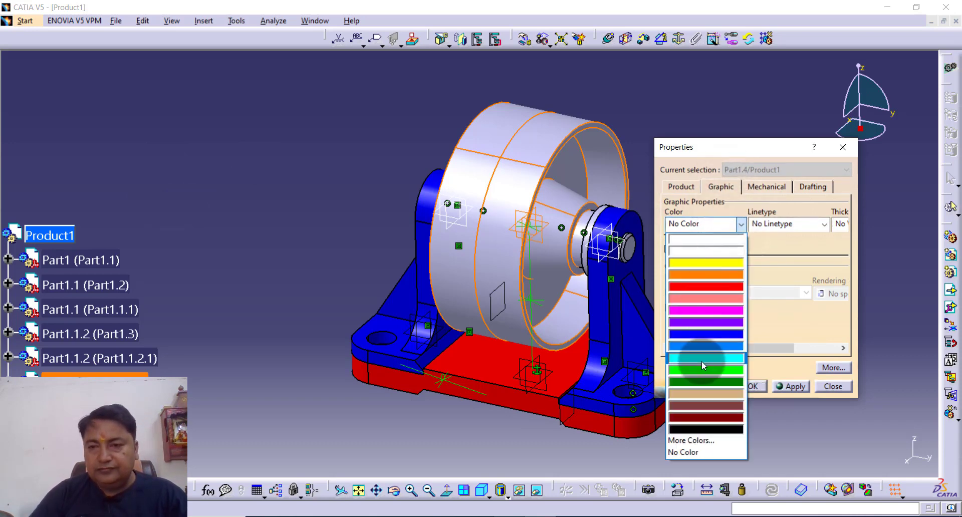
click(701, 368)
click(790, 386)
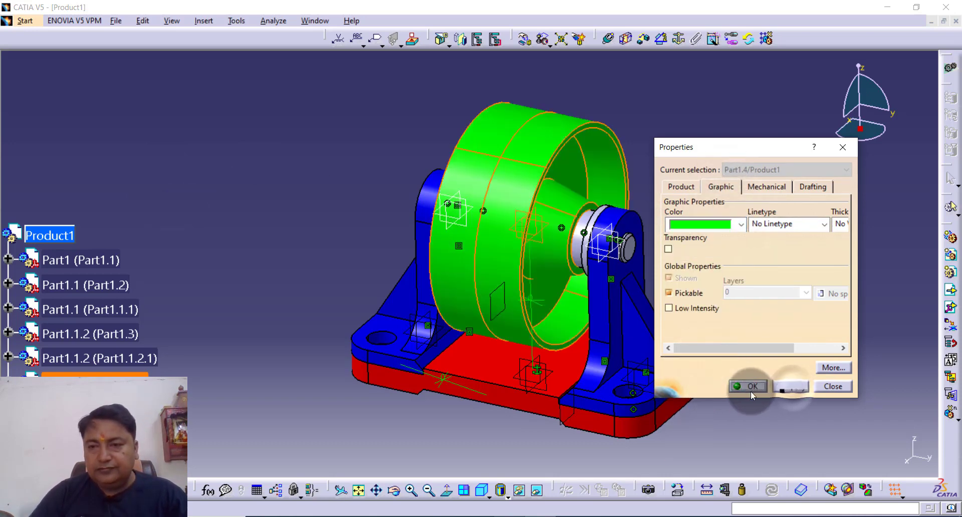
click(751, 386)
Turn the colored assembly over with the base on top and examine the caster wheel.
middle_drag(740, 274, 783, 251)
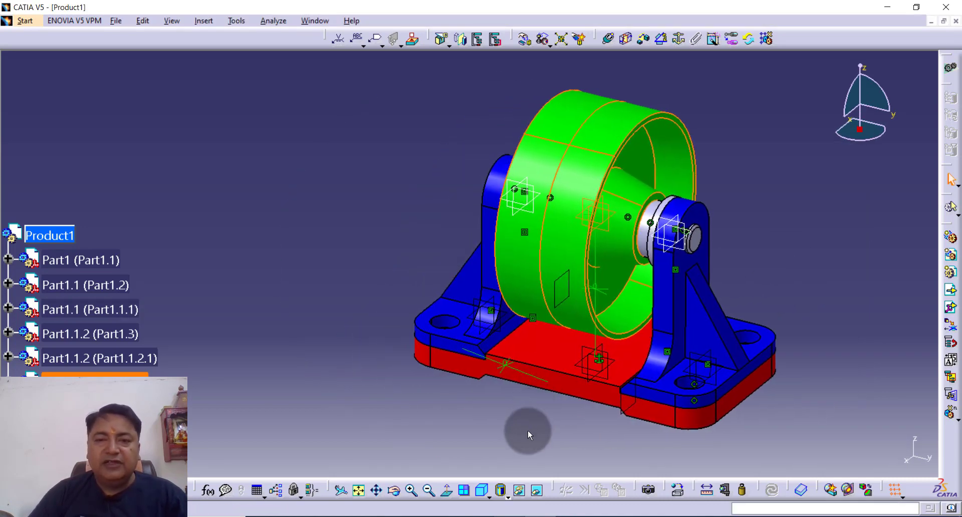
middle_drag(528, 428, 712, 279)
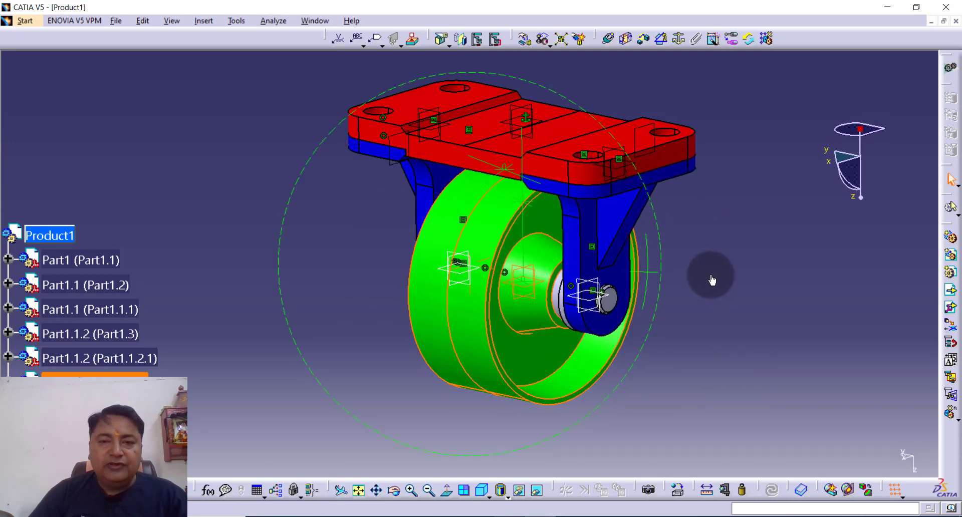
middle_drag(314, 331, 409, 332)
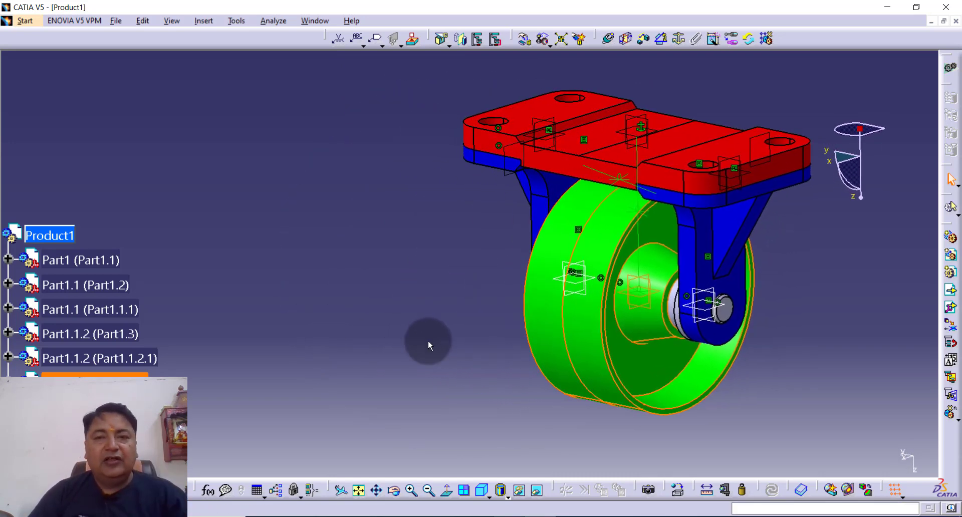
middle_drag(429, 339, 472, 338)
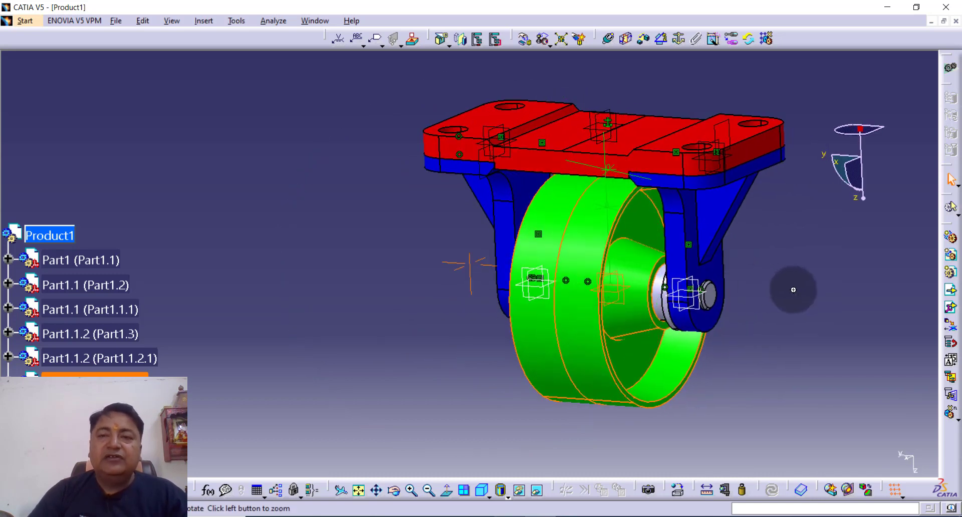
middle_drag(793, 289, 787, 314)
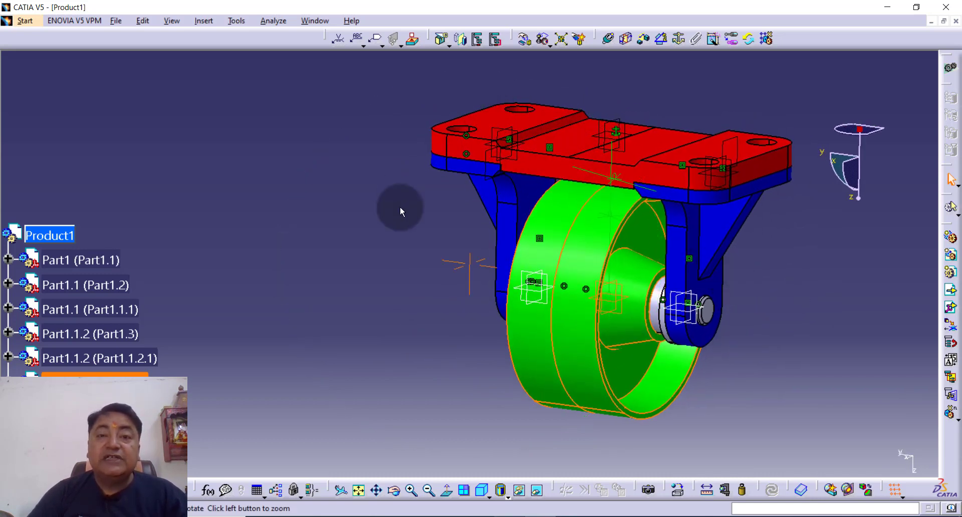
middle_drag(400, 207, 450, 295)
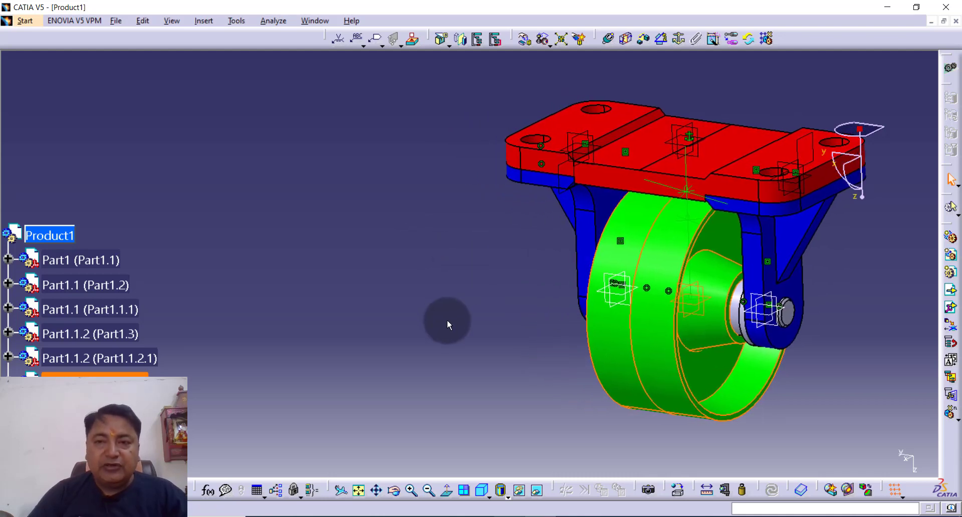